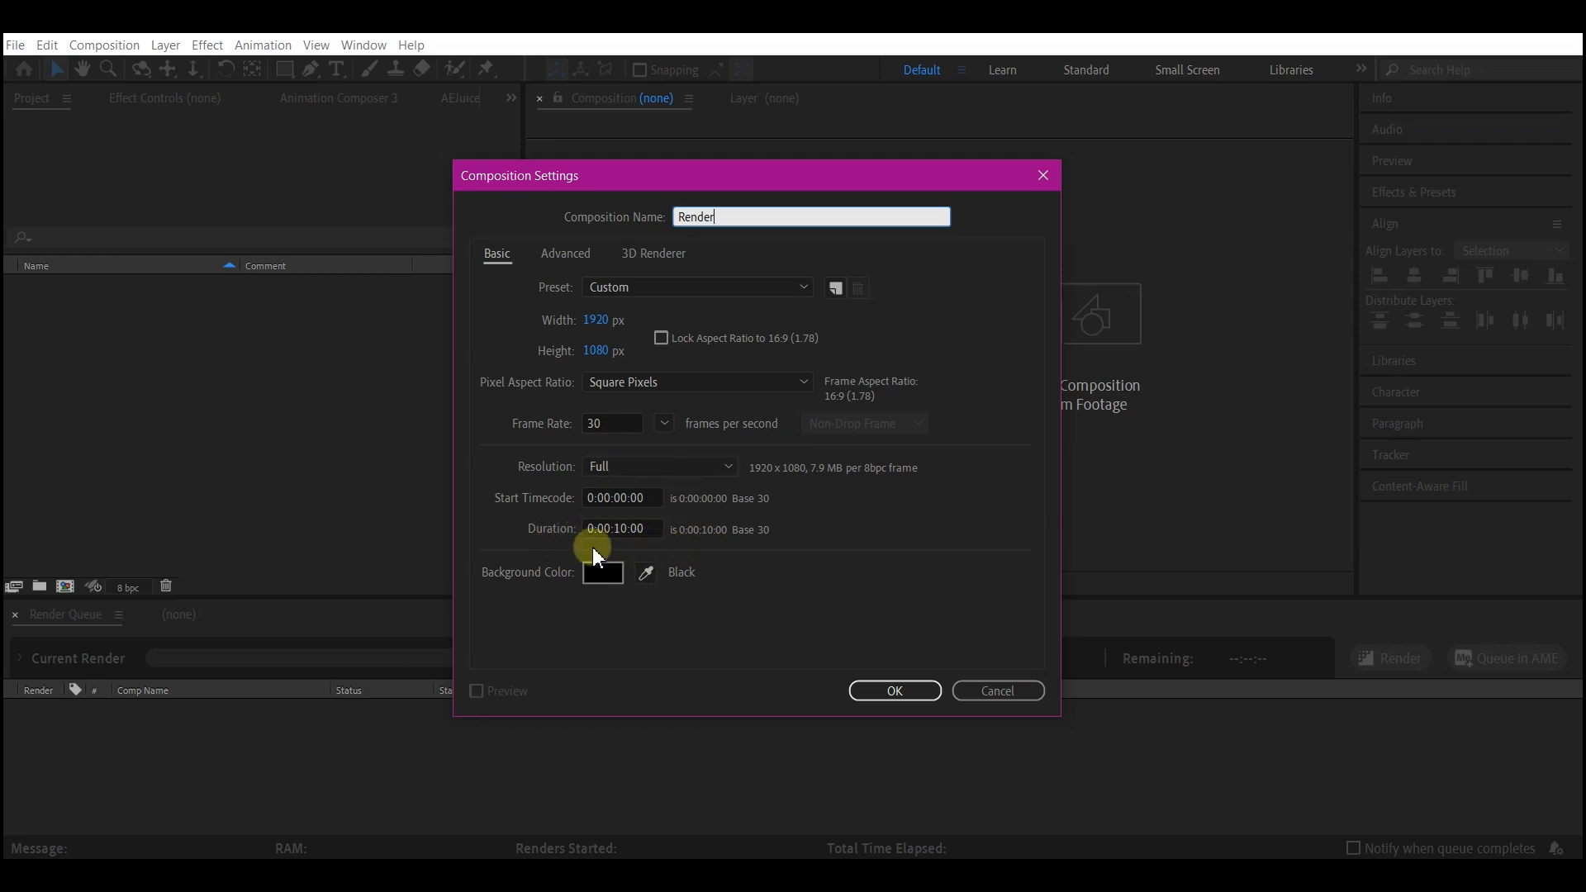
Create the 1920 × 1080, 30 fps, 10-second composition Render and add a comp-sized black solid named bg.
{"action": "left_click", "coordinate": [892, 691]}
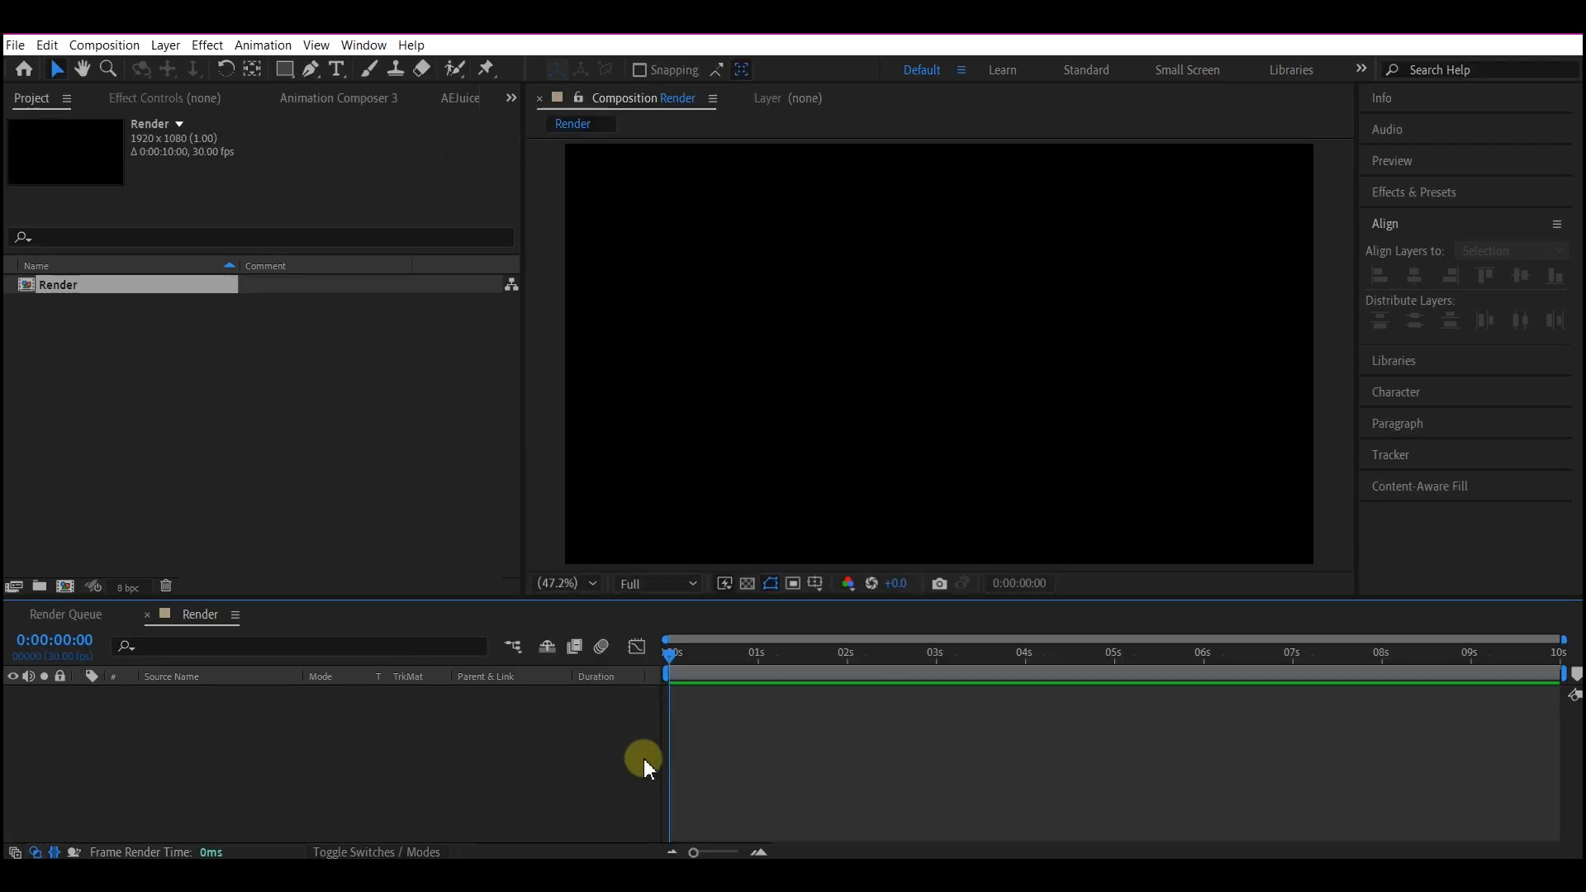
{"action": "right_click", "coordinate": [761, 721]}
{"action": "mouse_move", "coordinate": [818, 509]}
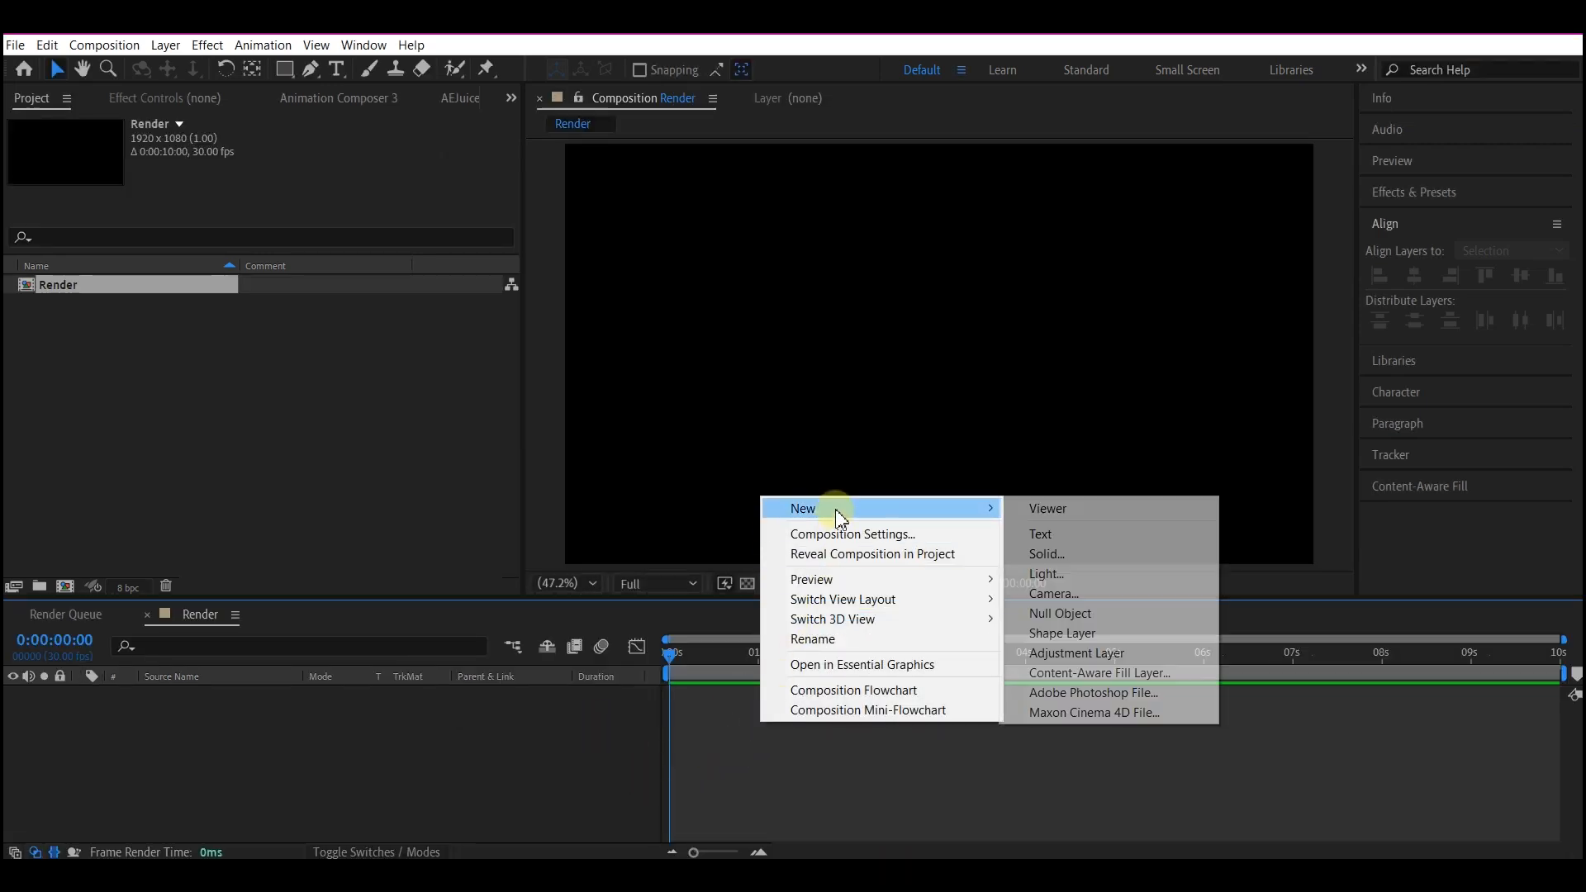
{"action": "left_click", "coordinate": [1047, 553]}
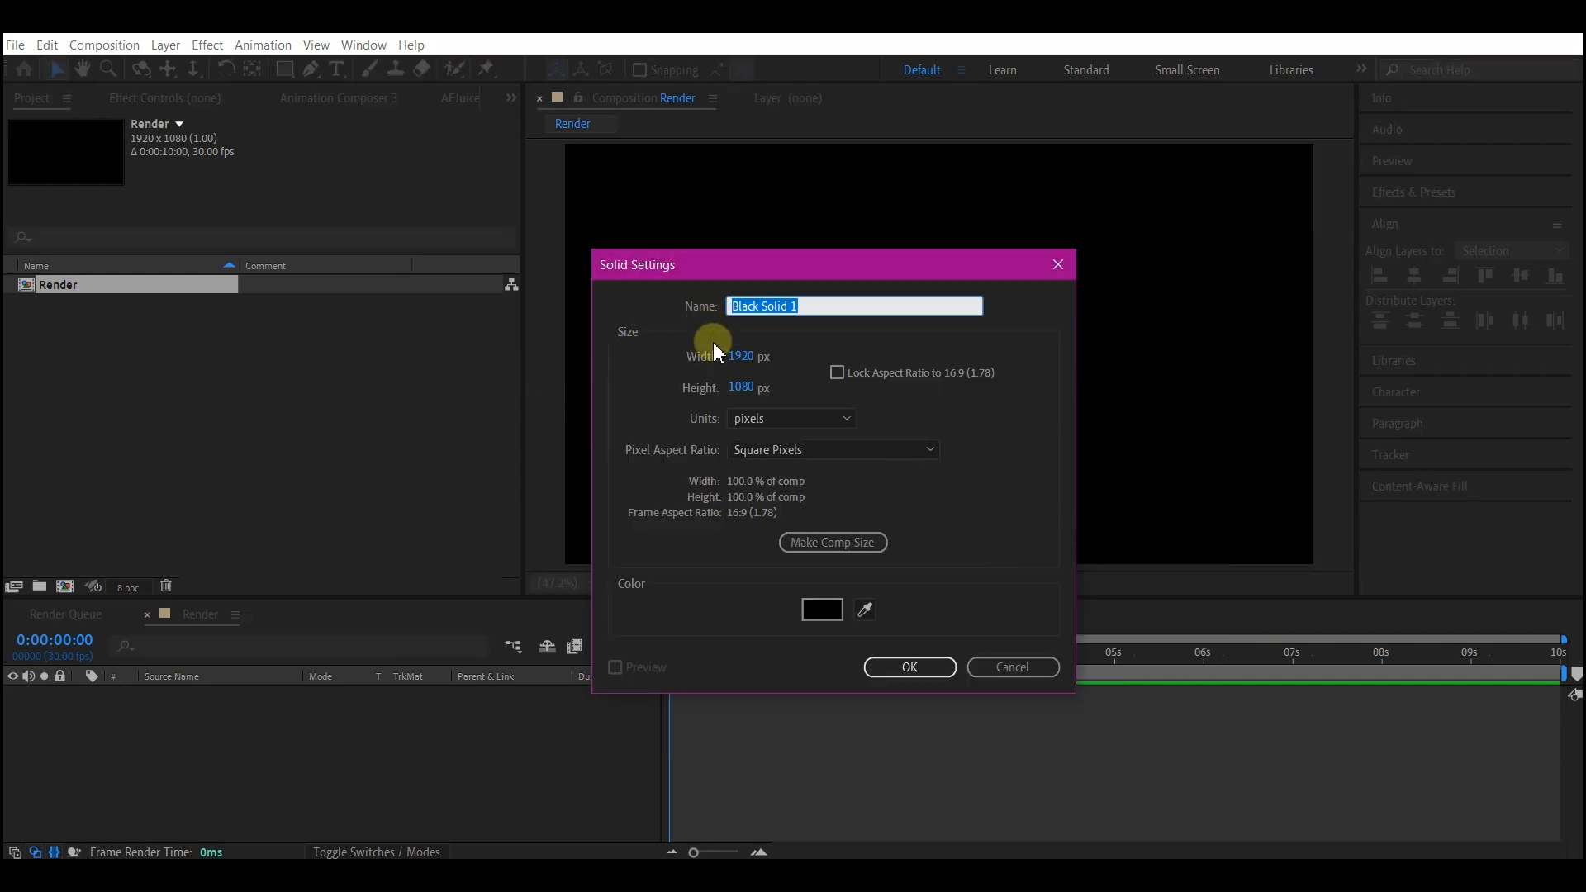
{"action": "type", "text": "bg"}
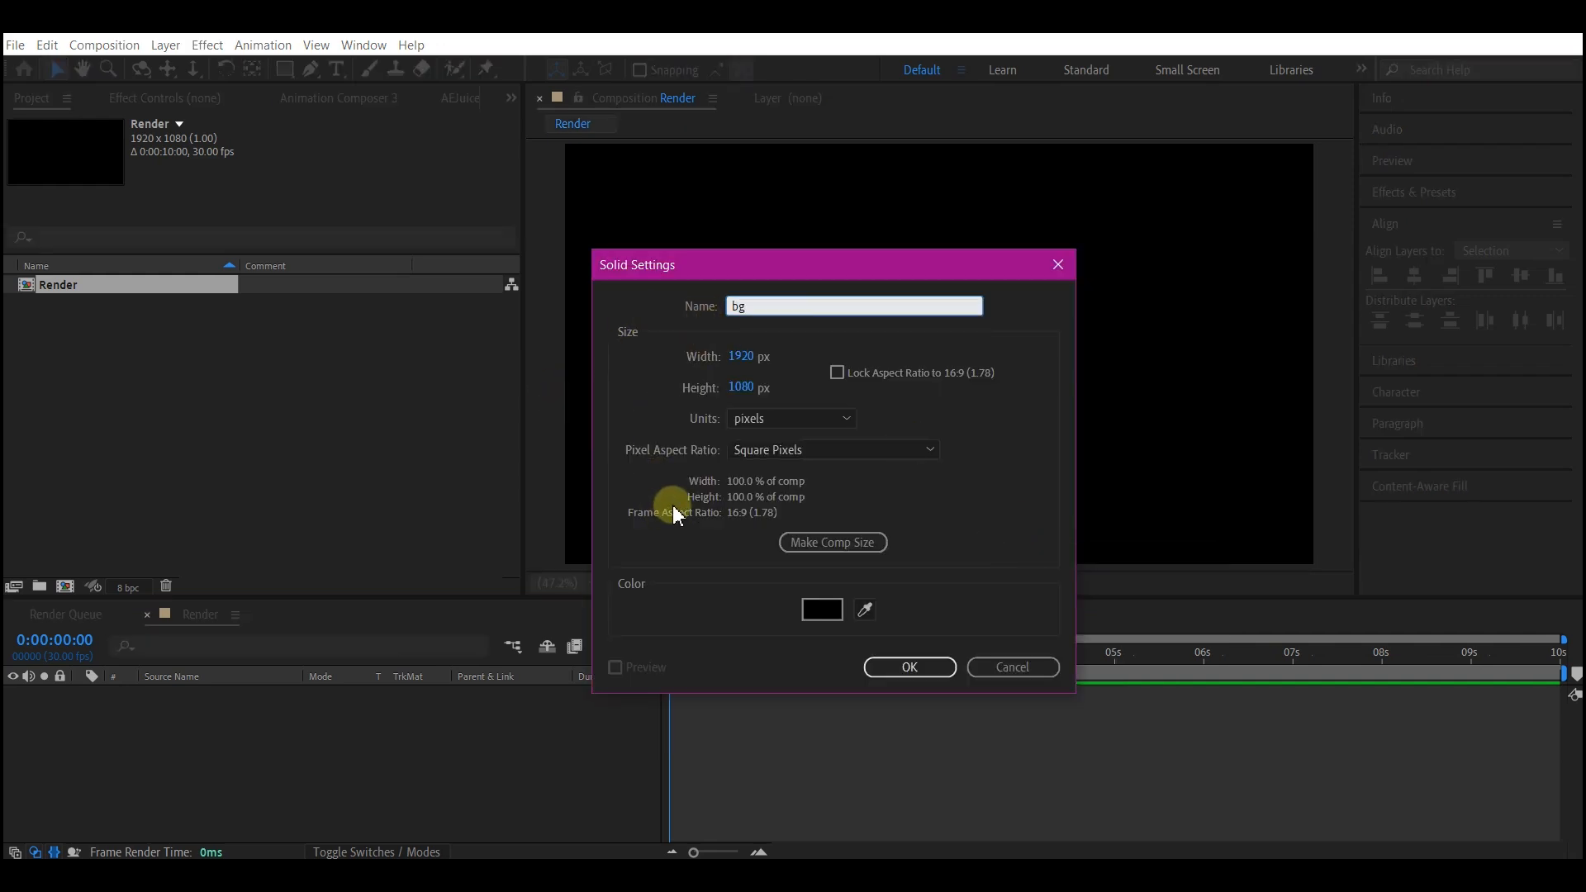
{"action": "left_click", "coordinate": [817, 539]}
{"action": "left_click", "coordinate": [928, 671]}
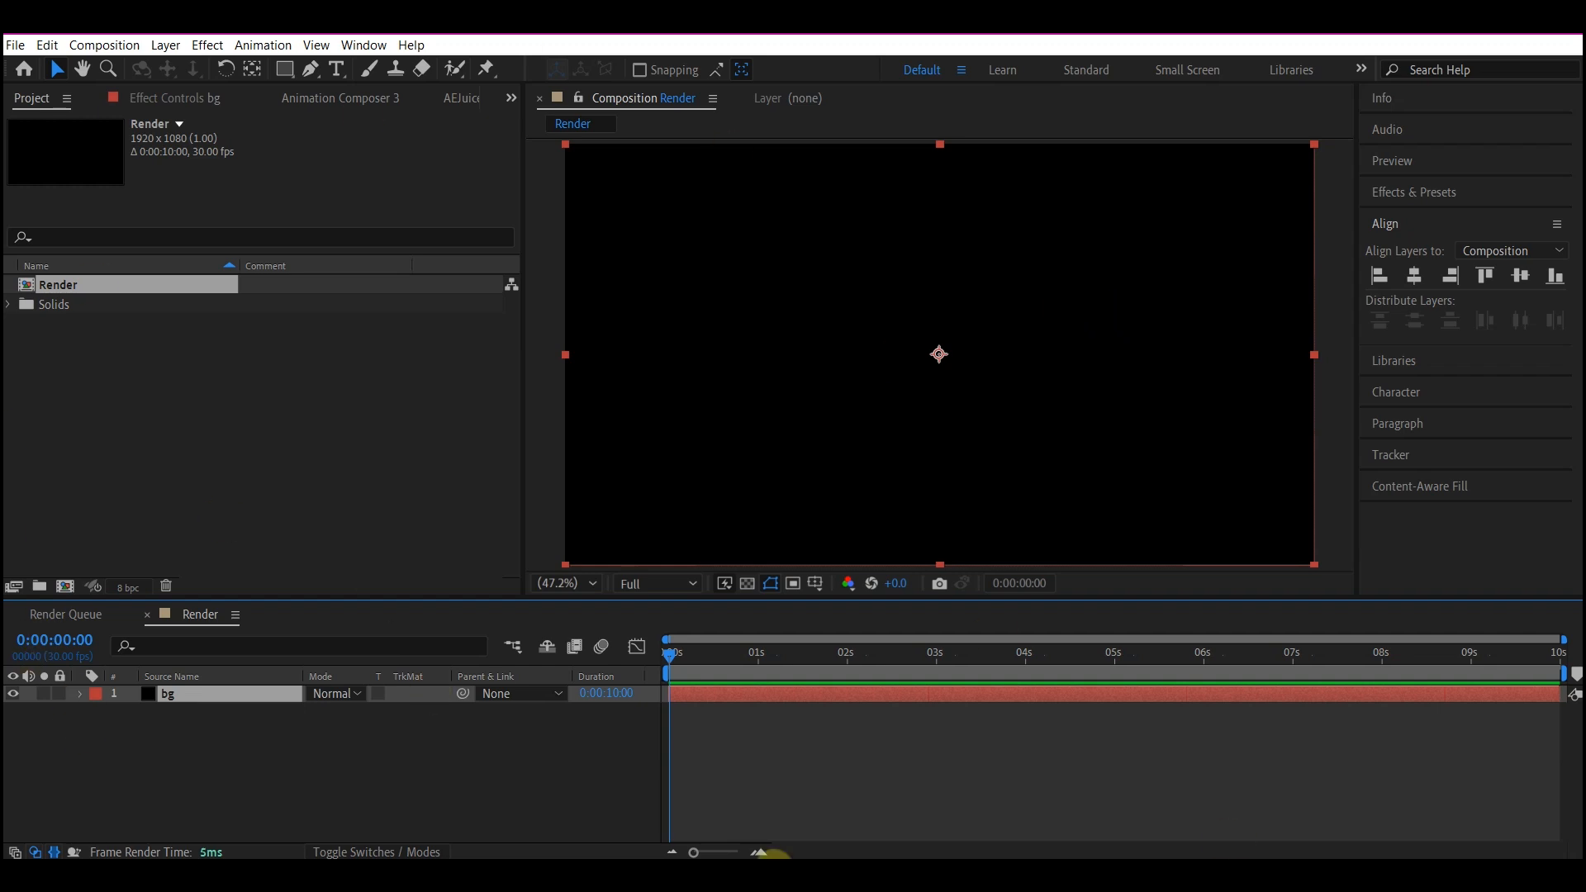
Import google-logo-9827.png into the project and place it above the bg layer in the Render composition.
{"action": "left_click", "coordinate": [670, 874]}
{"action": "left_click_drag", "start_coordinate": [1345, 673], "coordinate": [205, 373]}
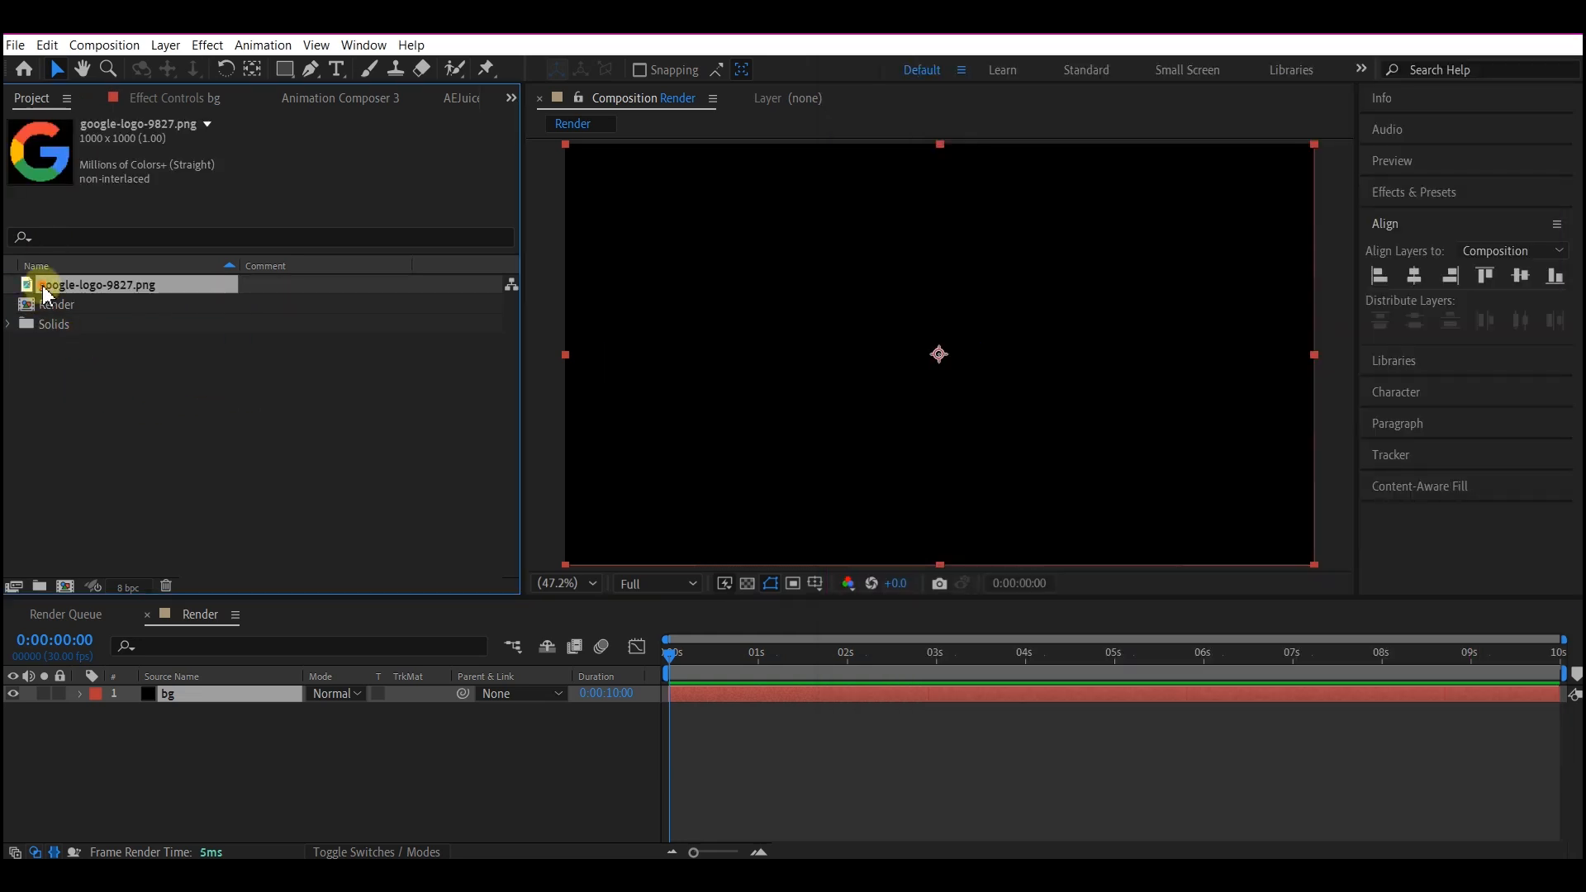
{"action": "left_click_drag", "start_coordinate": [43, 294], "coordinate": [200, 696]}
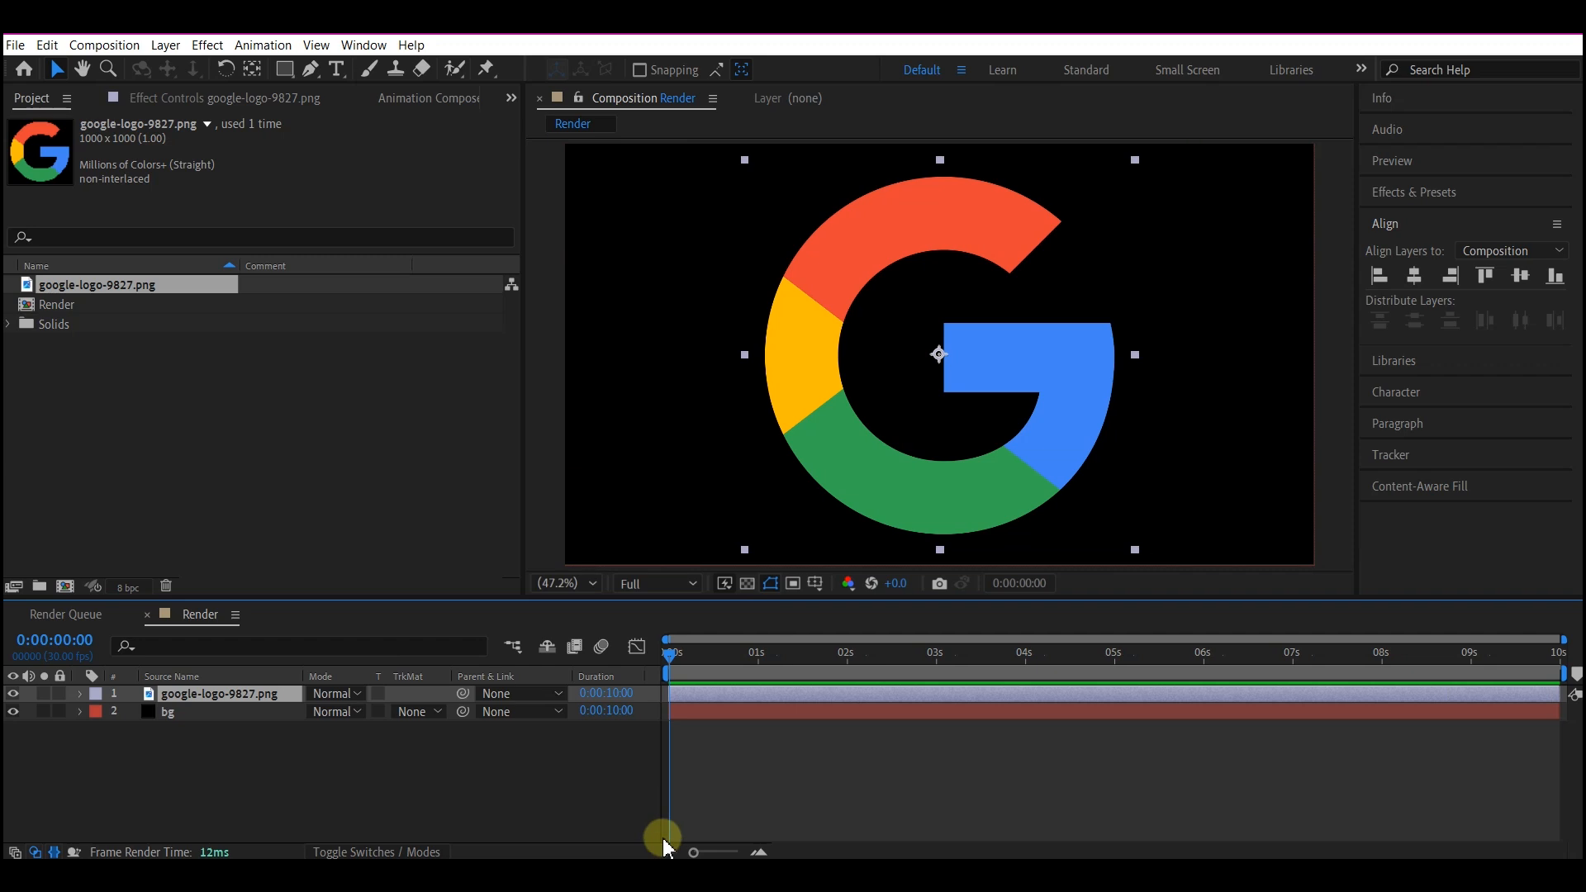
Scale the google-logo-9827.png layer to 30% and deselect it.
{"action": "key", "text": "a"}
{"action": "key", "text": "s"}
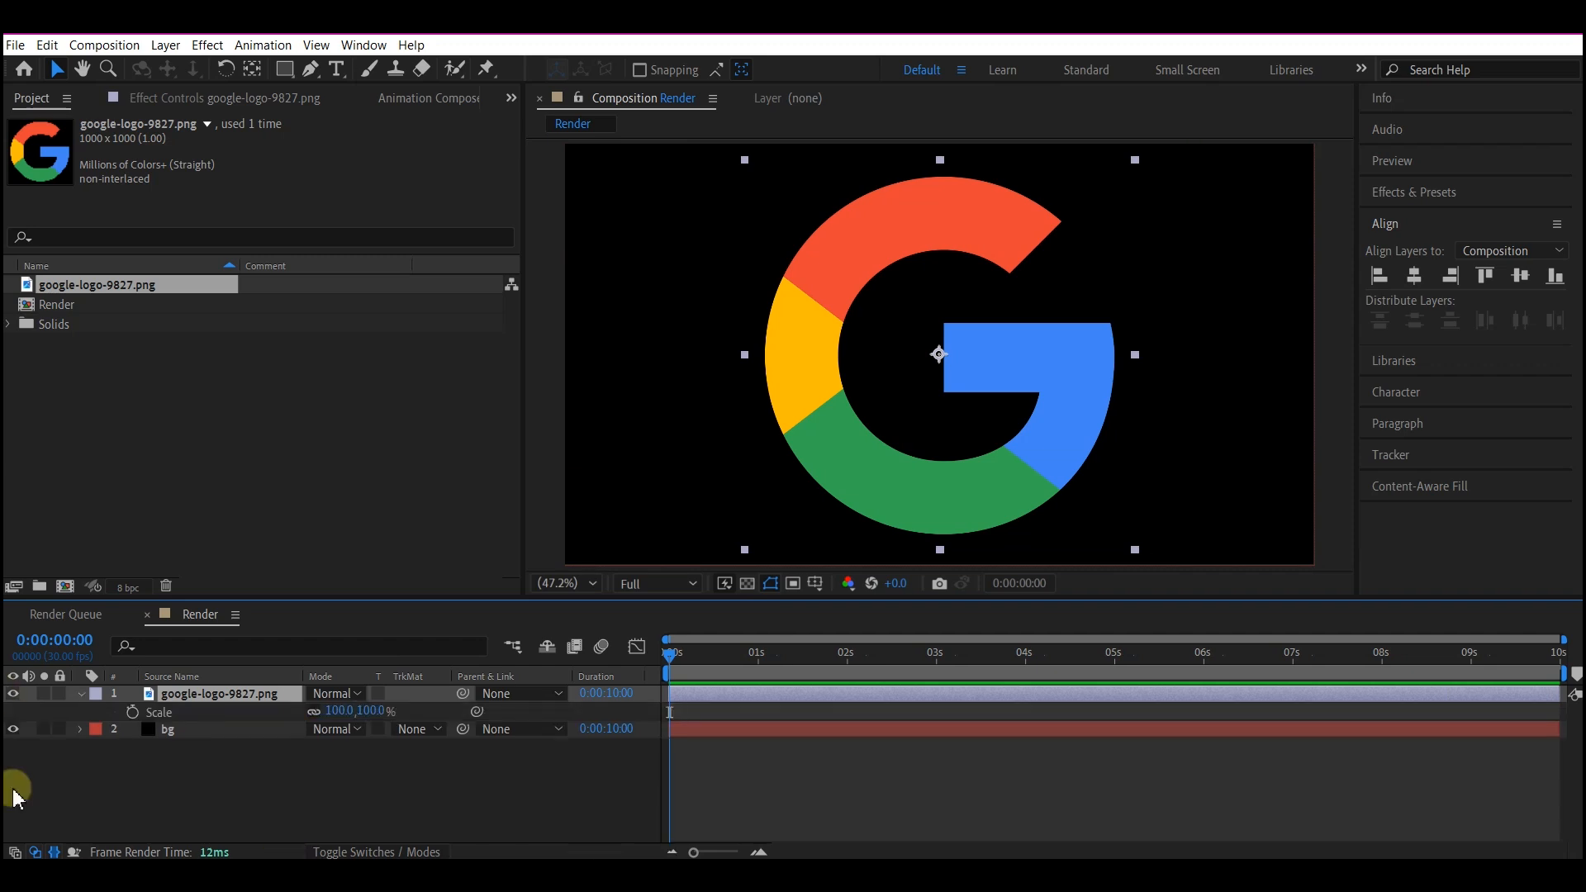
{"action": "left_click", "coordinate": [337, 710]}
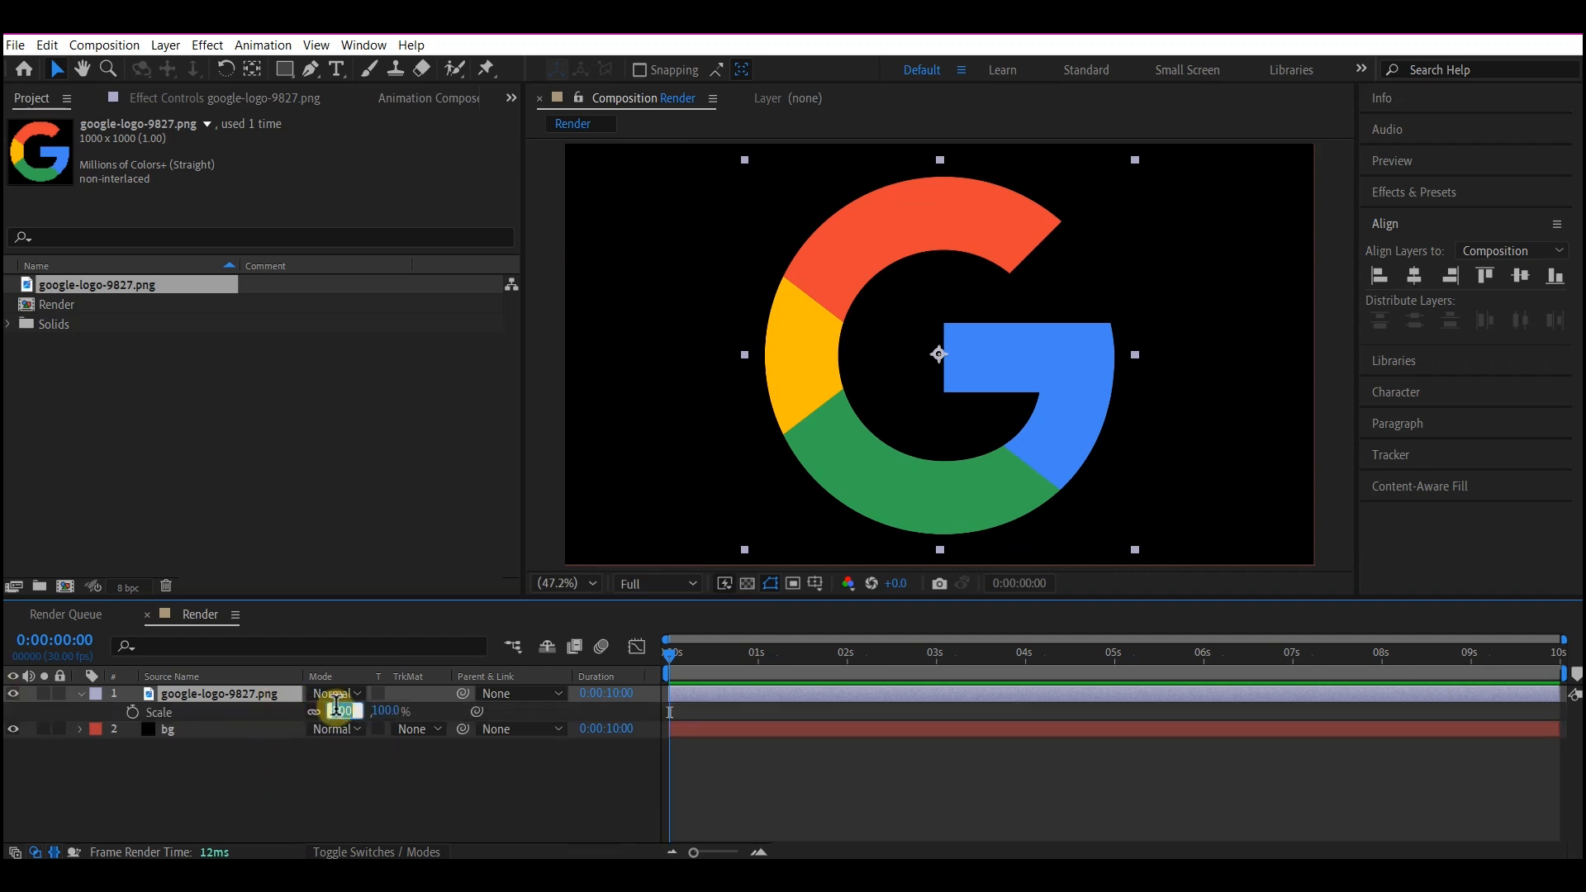
{"action": "type", "text": "30"}
{"action": "key", "text": "Return"}
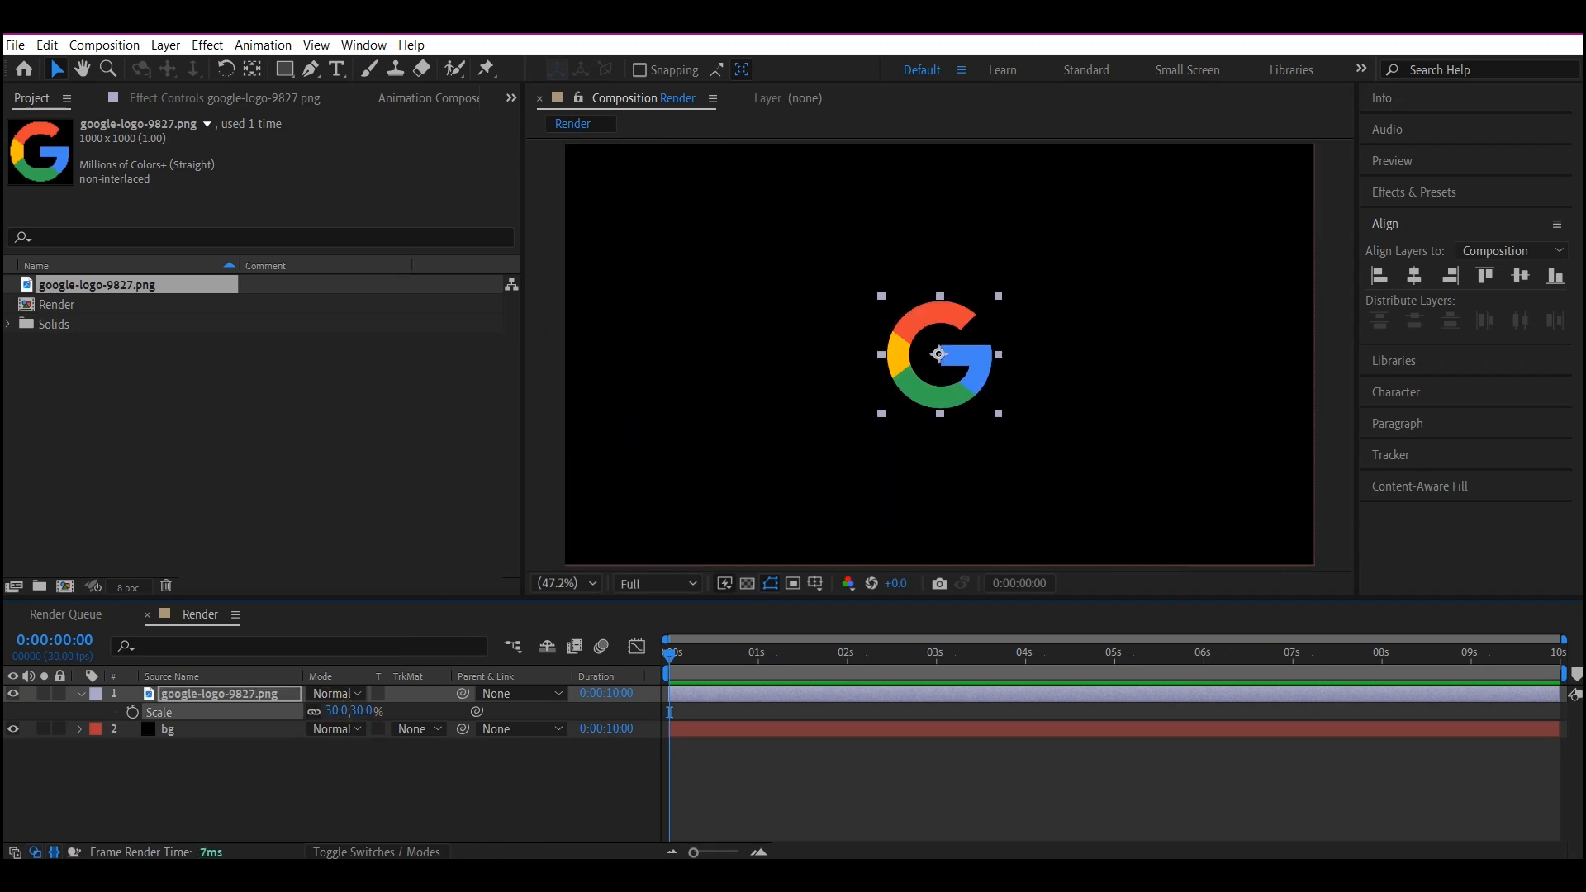
{"action": "left_click", "coordinate": [244, 784]}
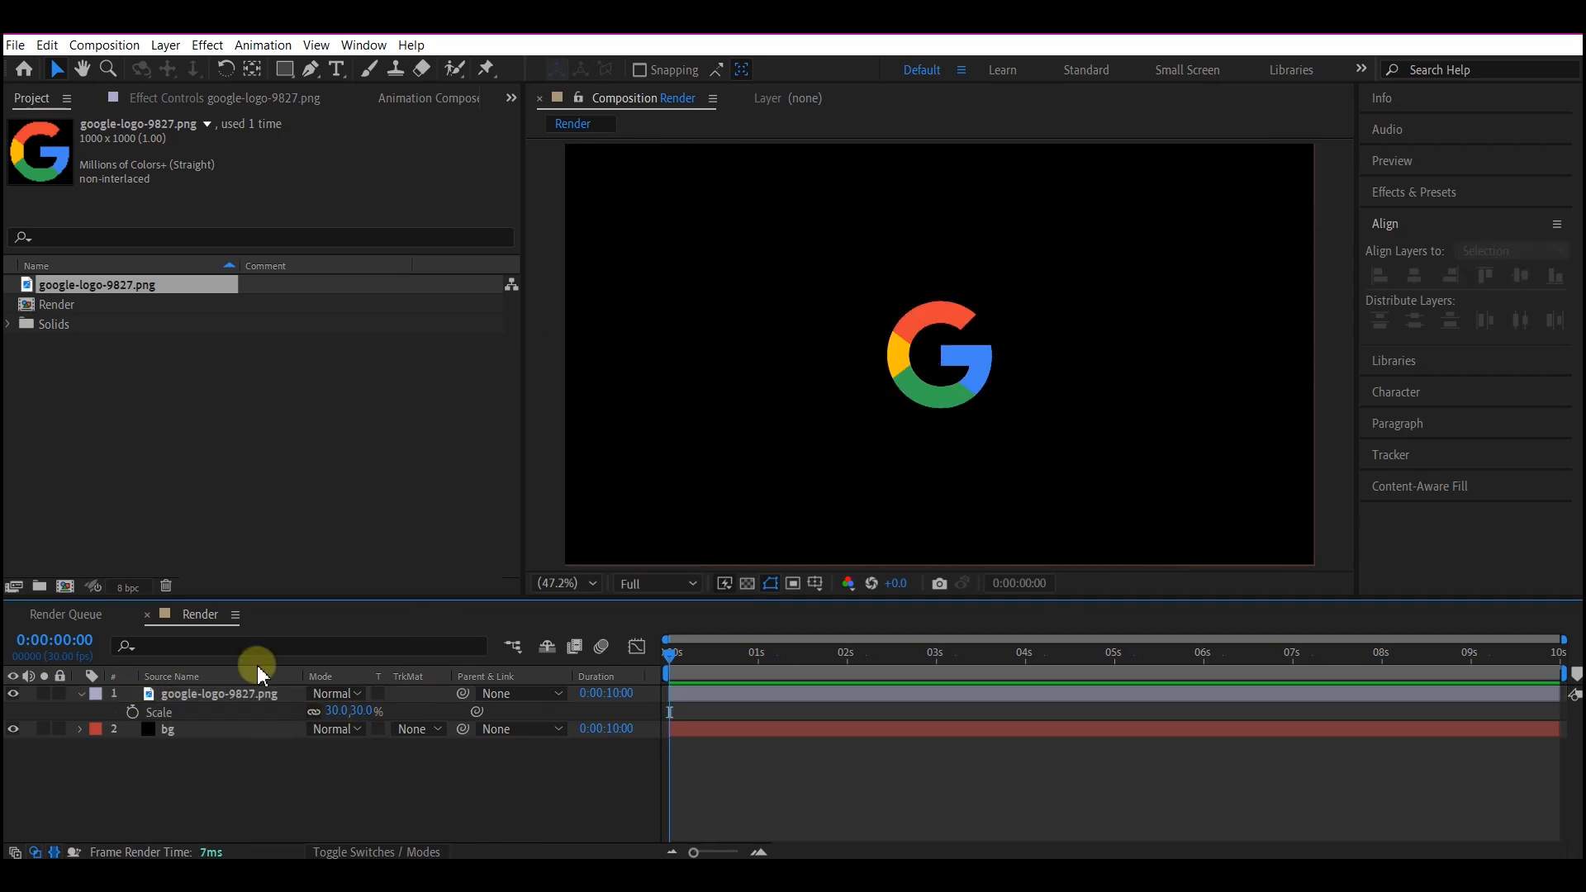
Set up the Pen tool with no fill and a white FFFFFF stroke 8 px wide.
{"action": "left_click", "coordinate": [312, 69]}
{"action": "left_click", "coordinate": [370, 70]}
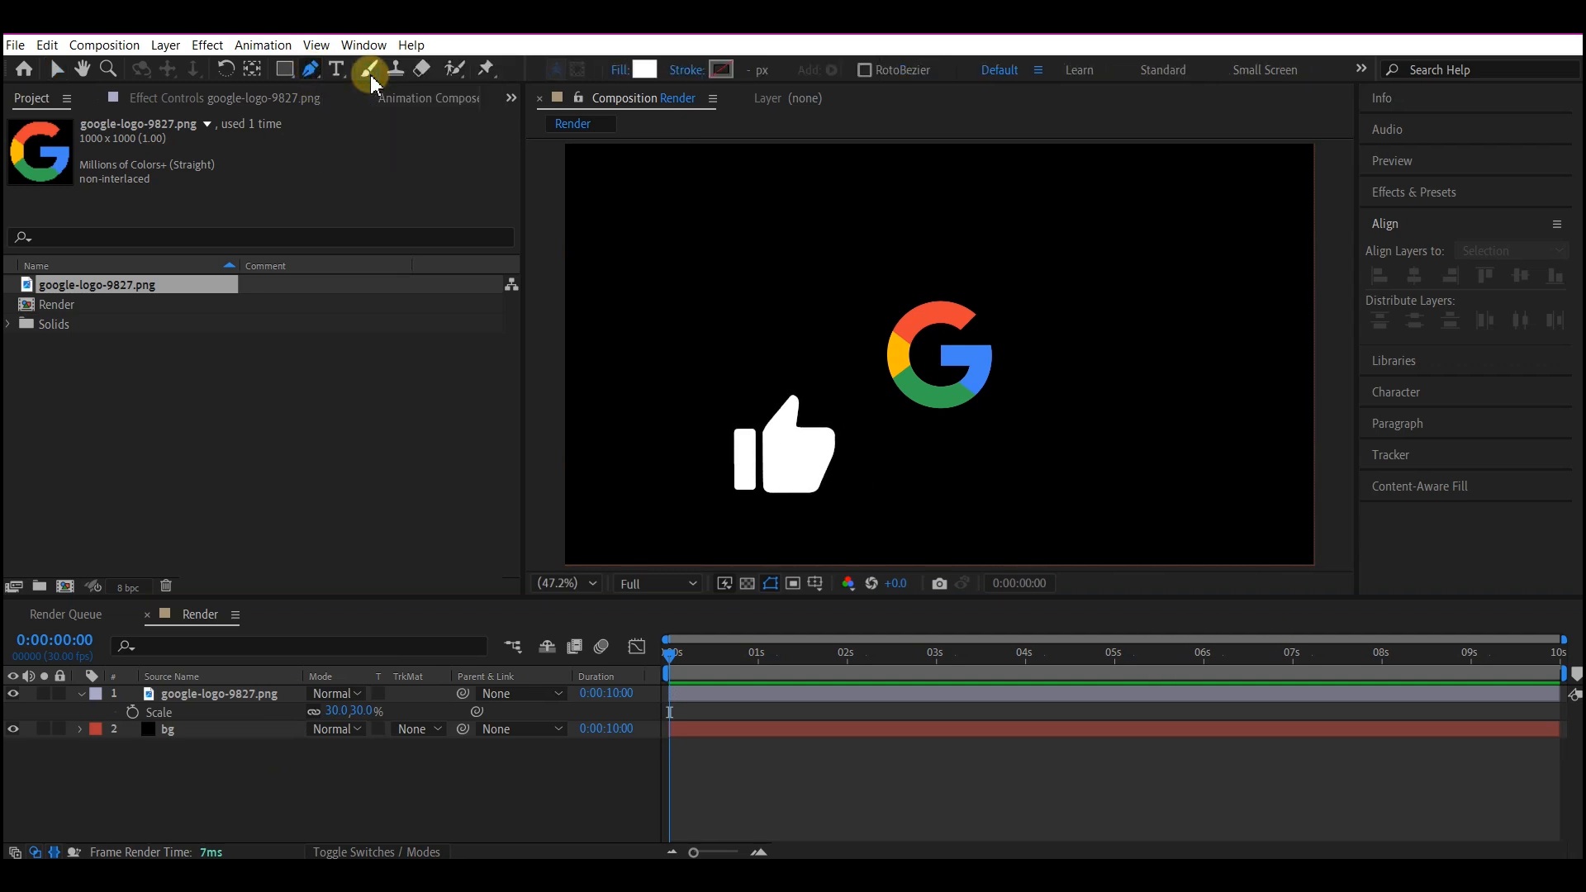
{"action": "left_click", "coordinate": [617, 72]}
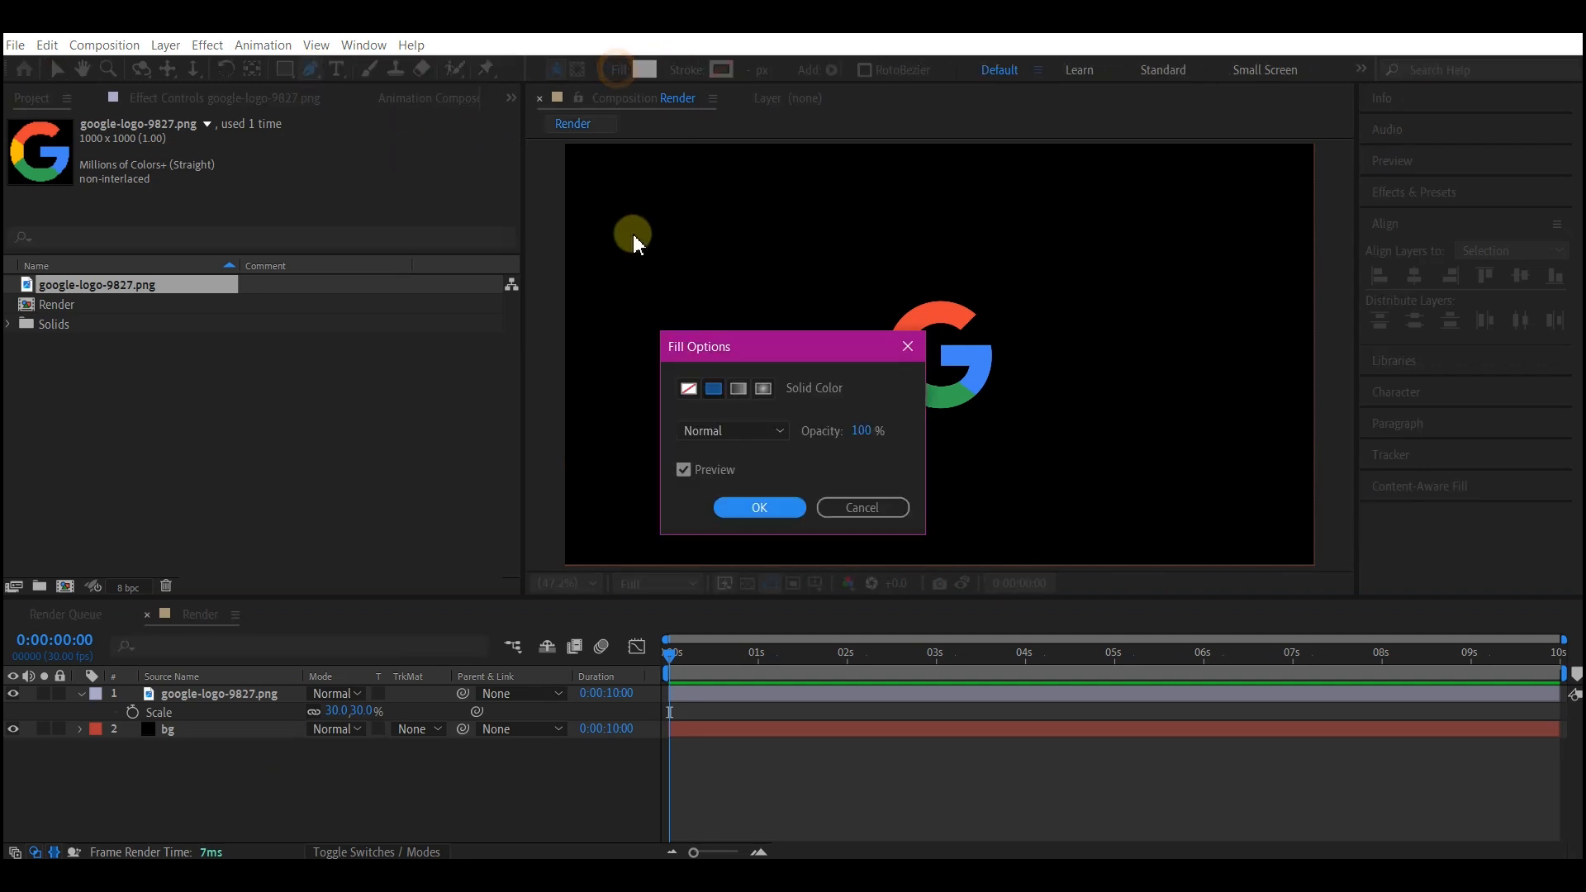
{"action": "left_click", "coordinate": [688, 388]}
{"action": "left_click", "coordinate": [746, 504]}
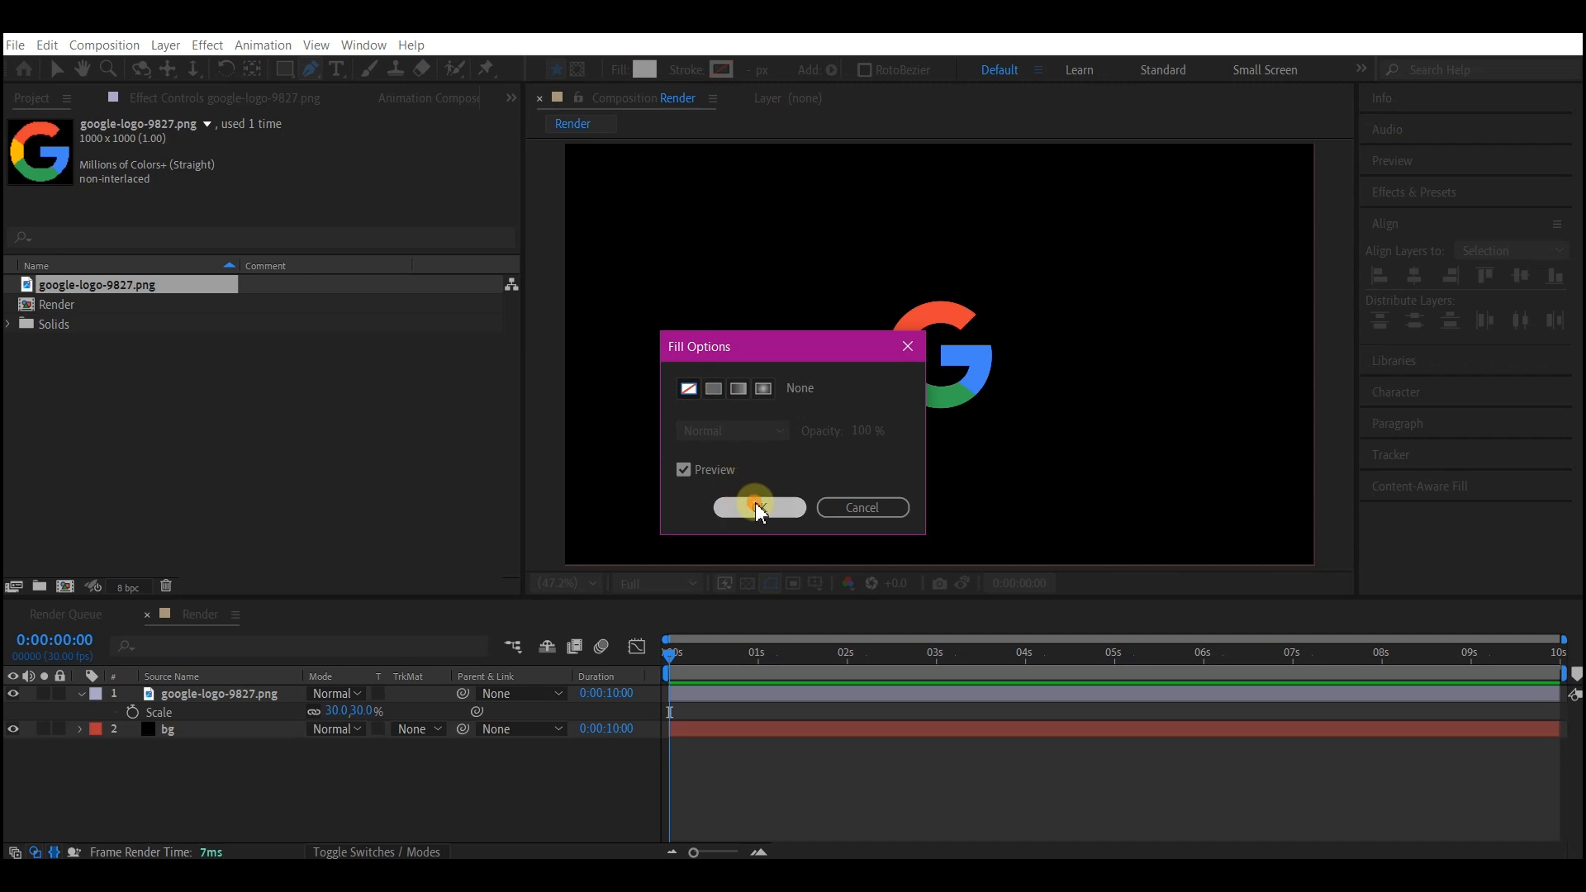
{"action": "left_click", "coordinate": [720, 69]}
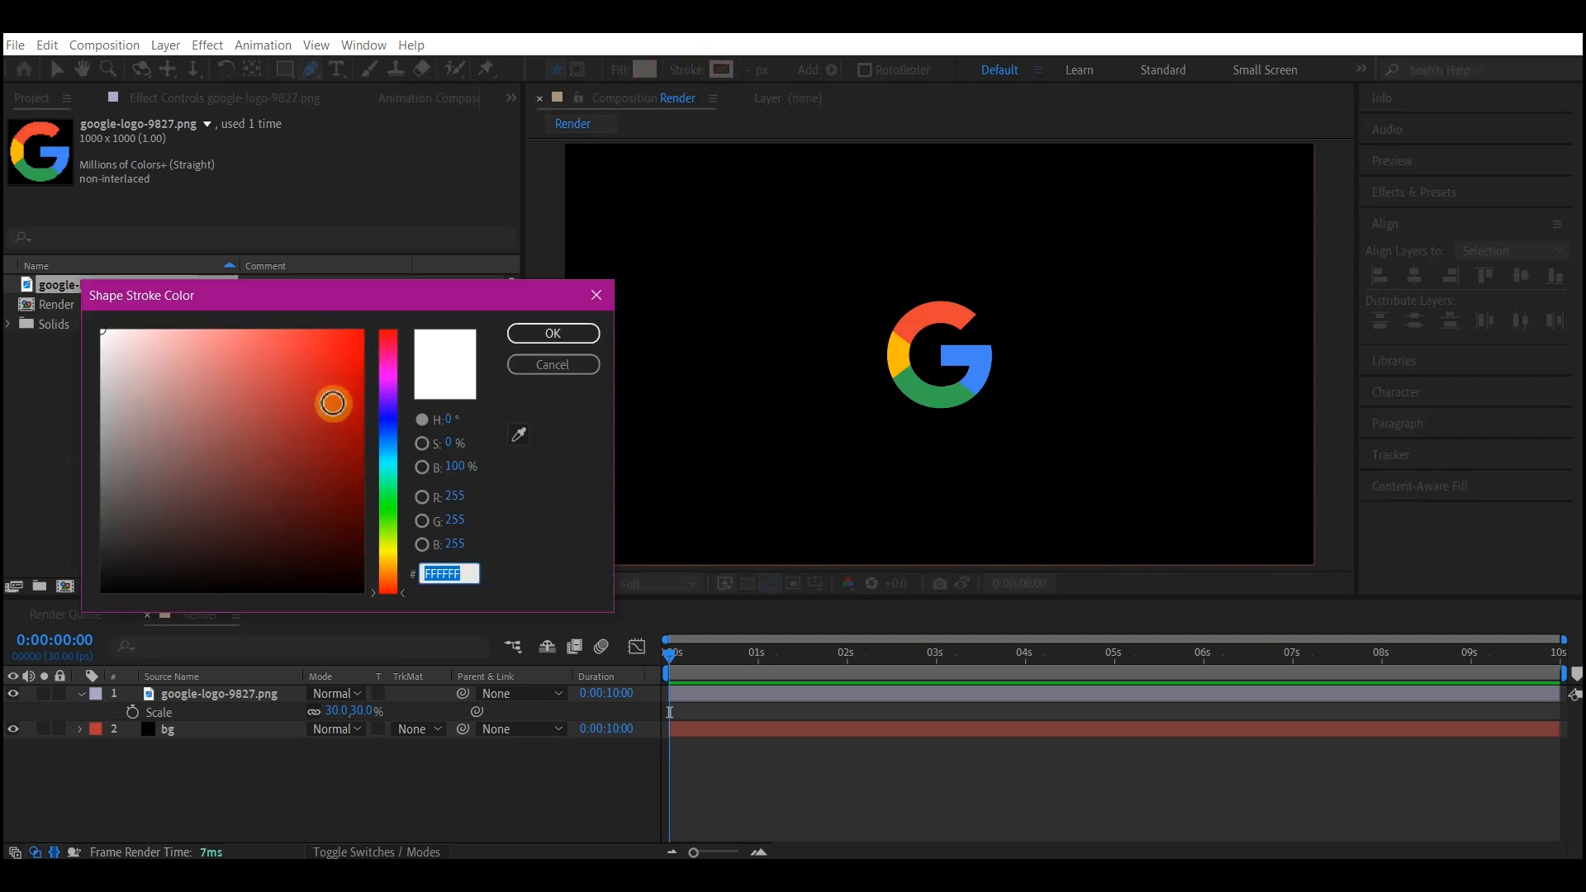
{"action": "left_click_drag", "start_coordinate": [158, 414], "coordinate": [68, 327]}
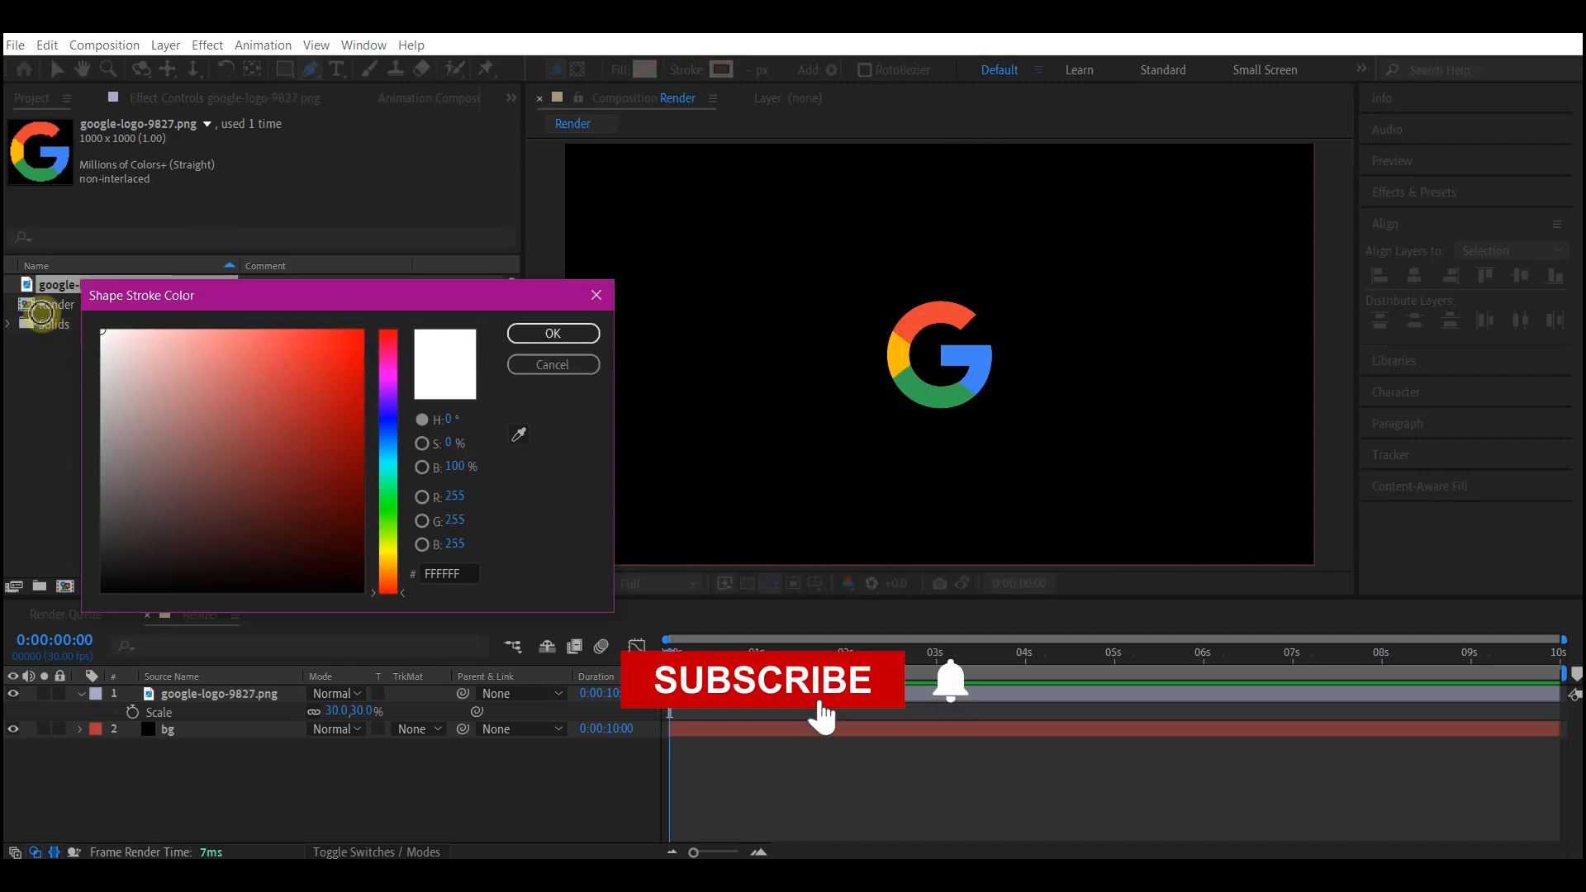
{"action": "left_click", "coordinate": [539, 333]}
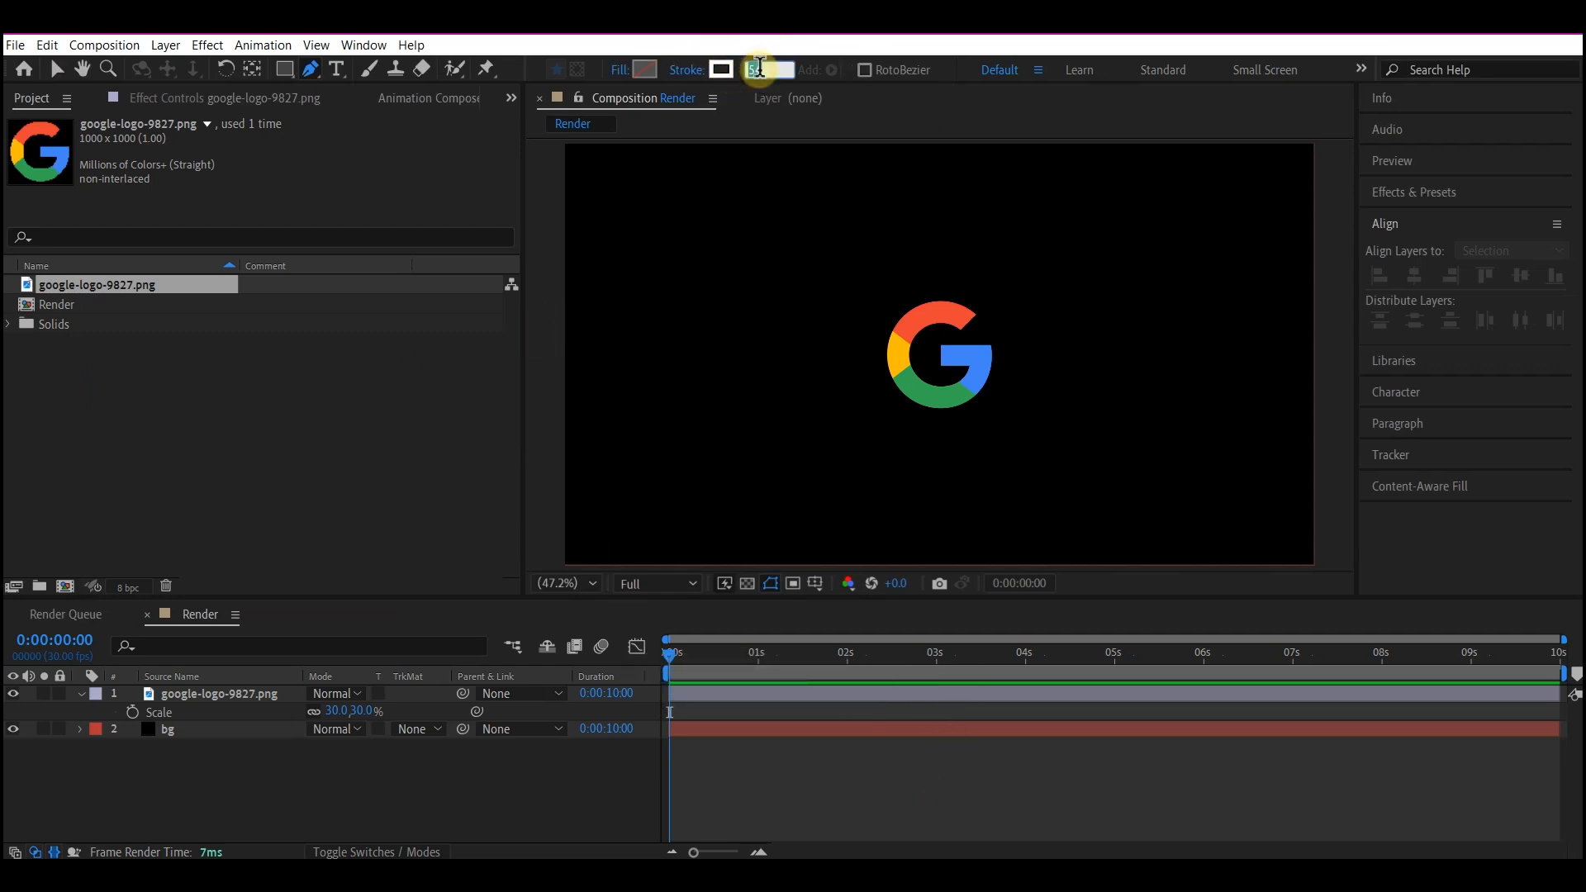
{"action": "key", "text": "Return"}
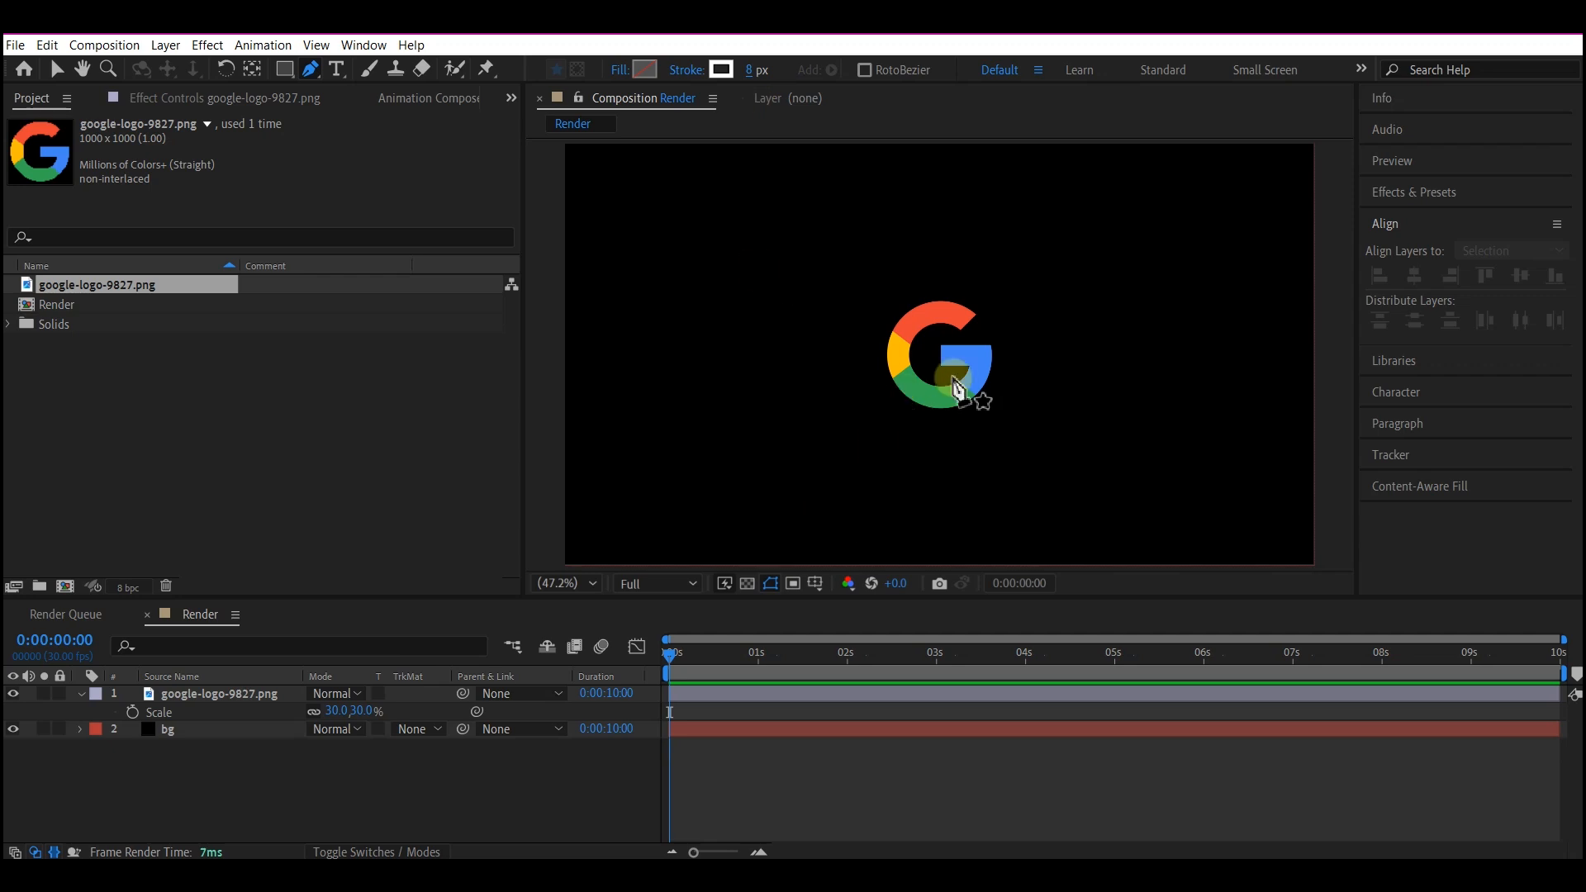
Trace the centerline of the G logo with an open curved path, from the inner end of the blue bar round to the red tip.
{"action": "scroll", "coordinate": [956, 357], "scroll_direction": "up", "scroll_amount": 2}
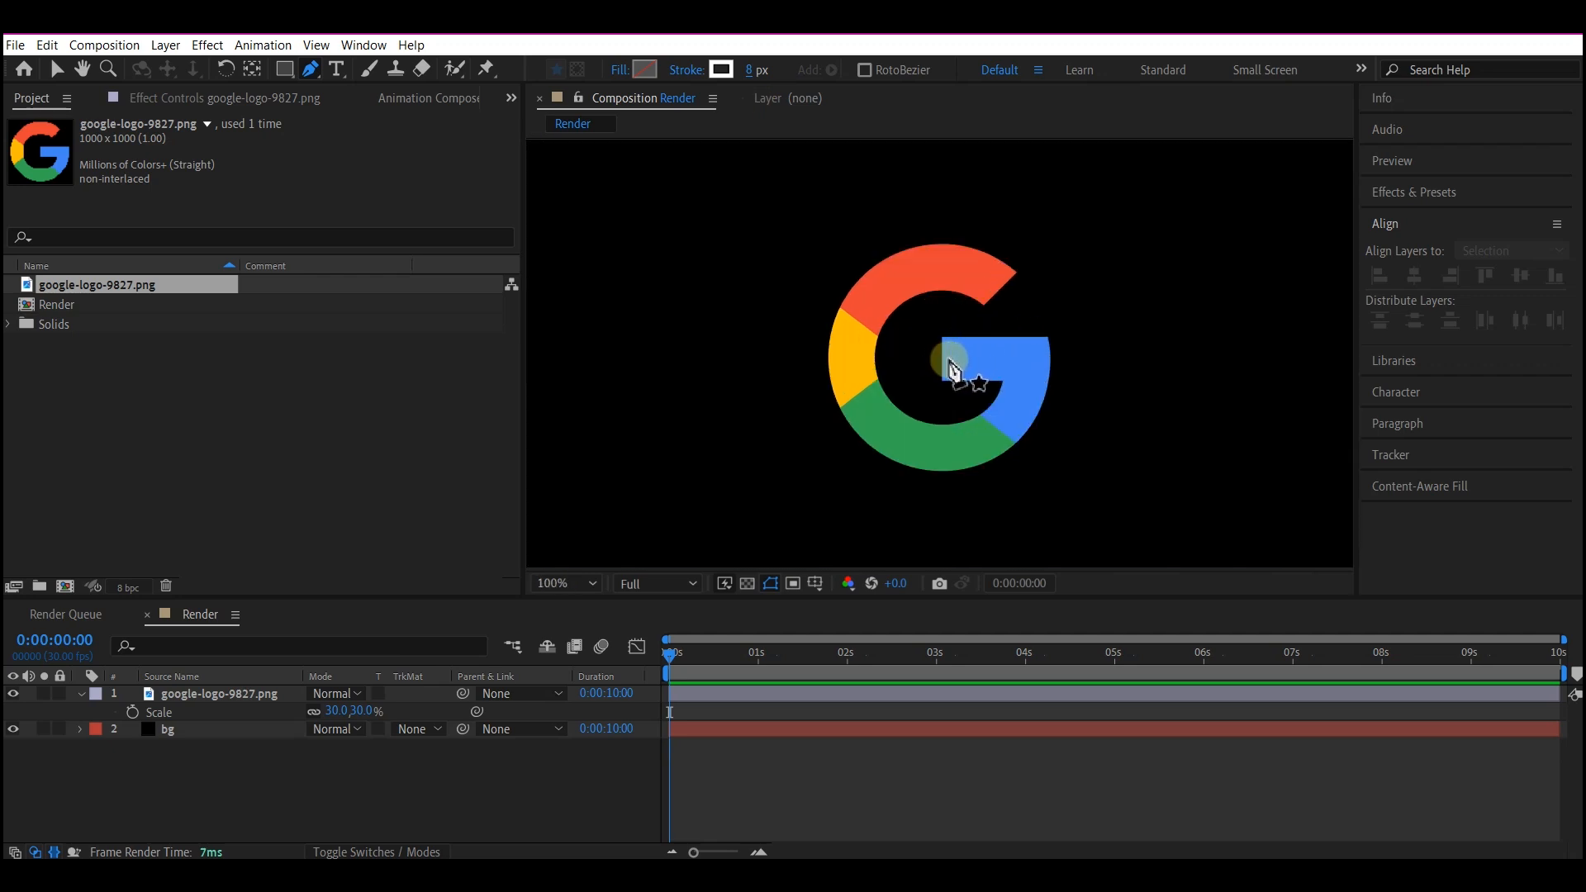
{"action": "left_click", "coordinate": [942, 360]}
{"action": "left_click", "coordinate": [1026, 360]}
{"action": "left_click_drag", "start_coordinate": [942, 449], "coordinate": [856, 448]}
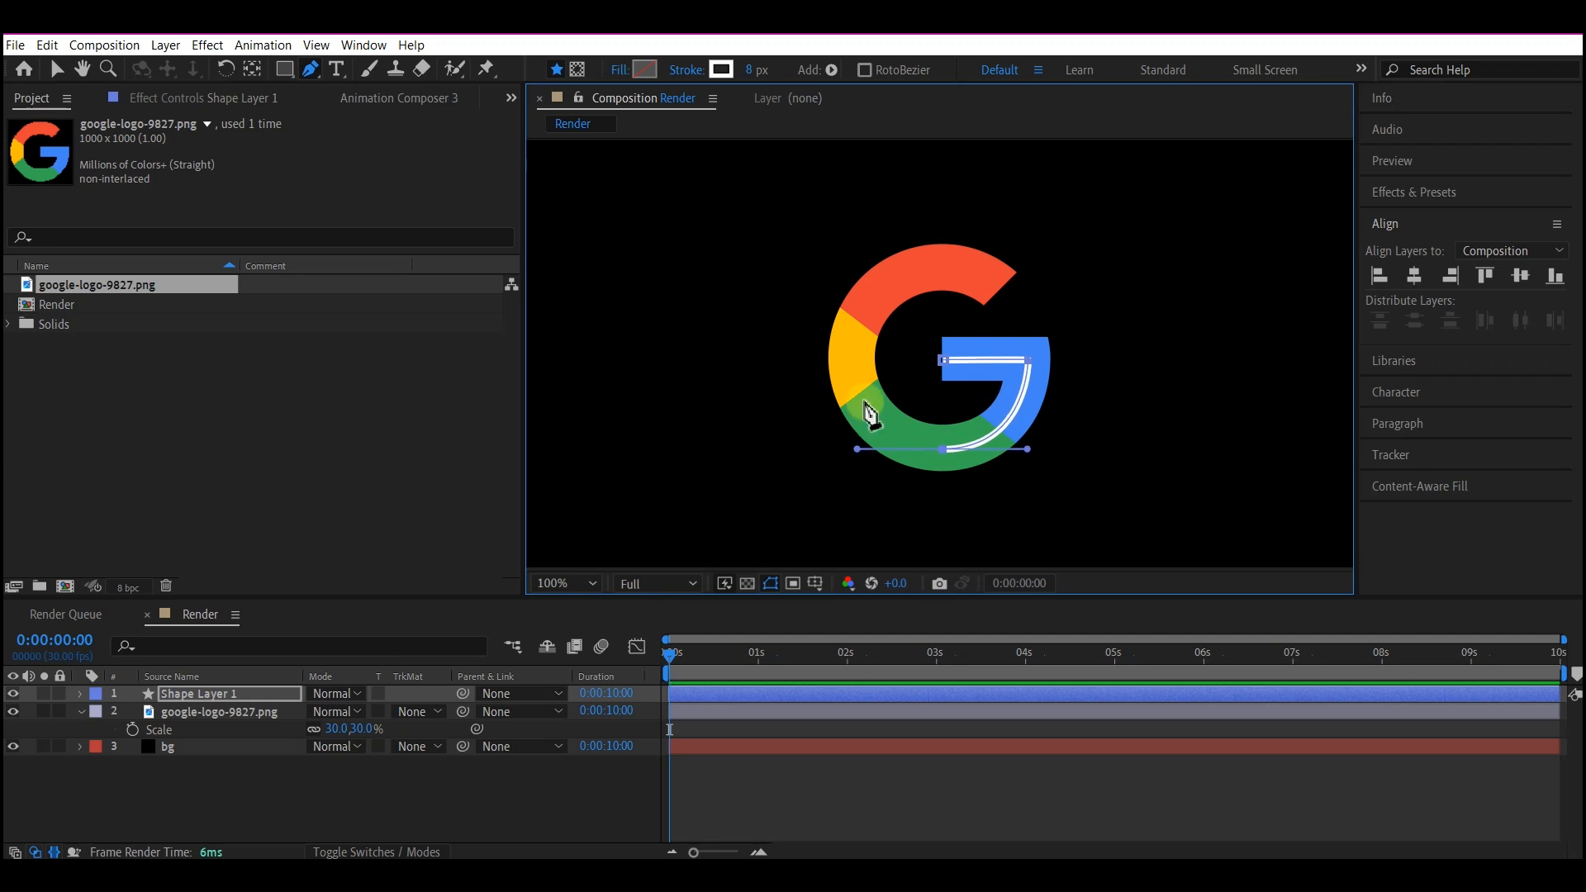
{"action": "left_click_drag", "start_coordinate": [864, 302], "coordinate": [902, 252]}
{"action": "left_click_drag", "start_coordinate": [1002, 291], "coordinate": [1027, 328]}
{"action": "key", "text": "v"}
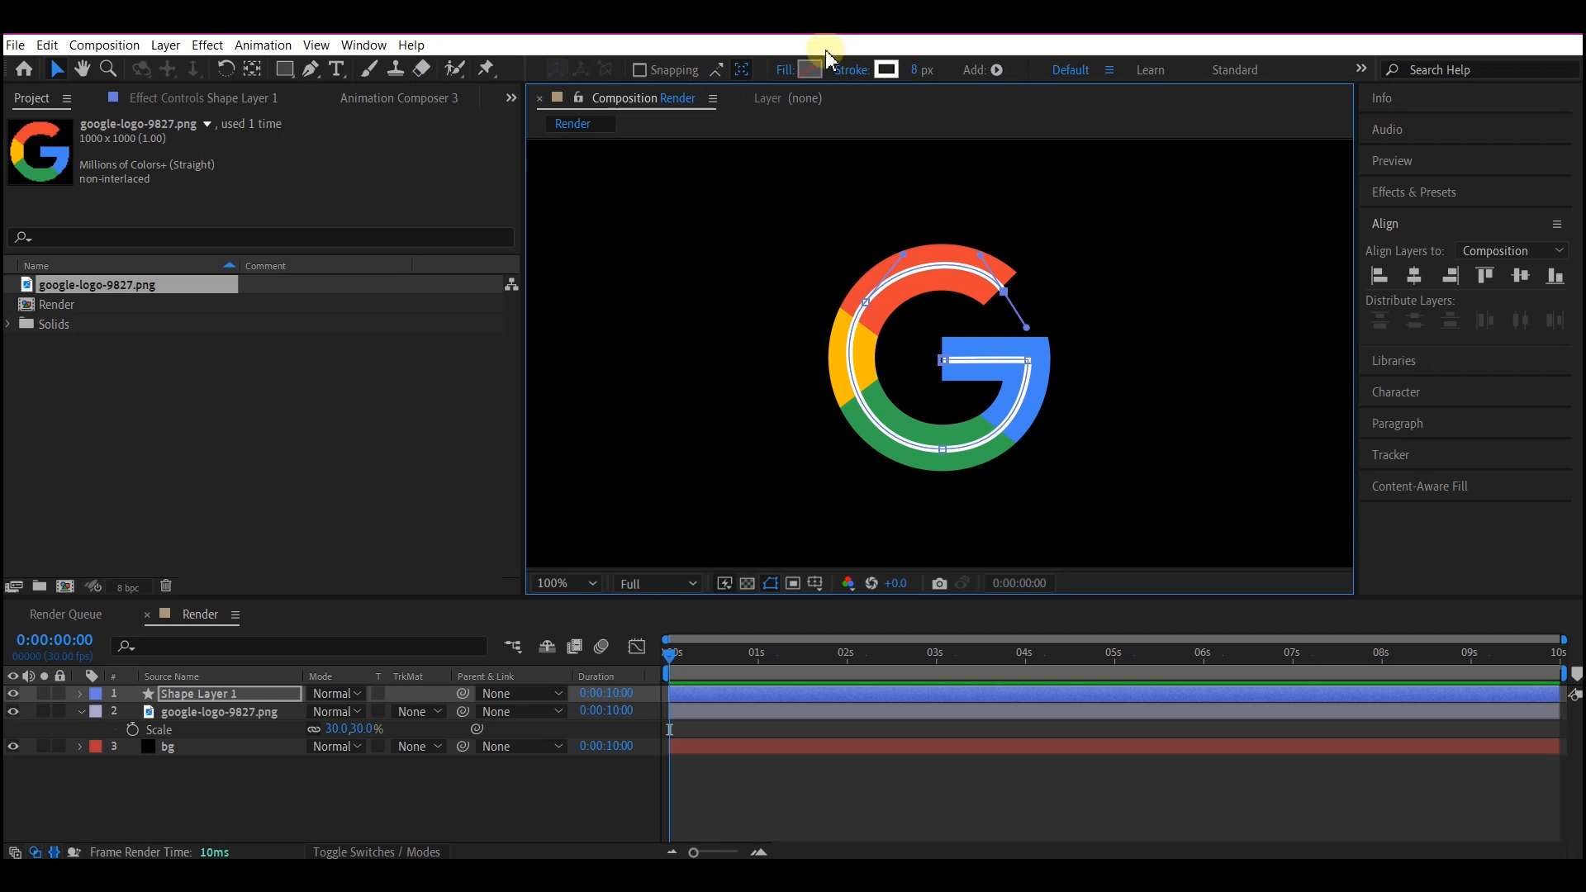
Set the traced path's stroke width to 62 px so it covers the logo, and rename the shape layer to mask.
{"action": "left_click", "coordinate": [917, 70]}
{"action": "type", "text": "52"}
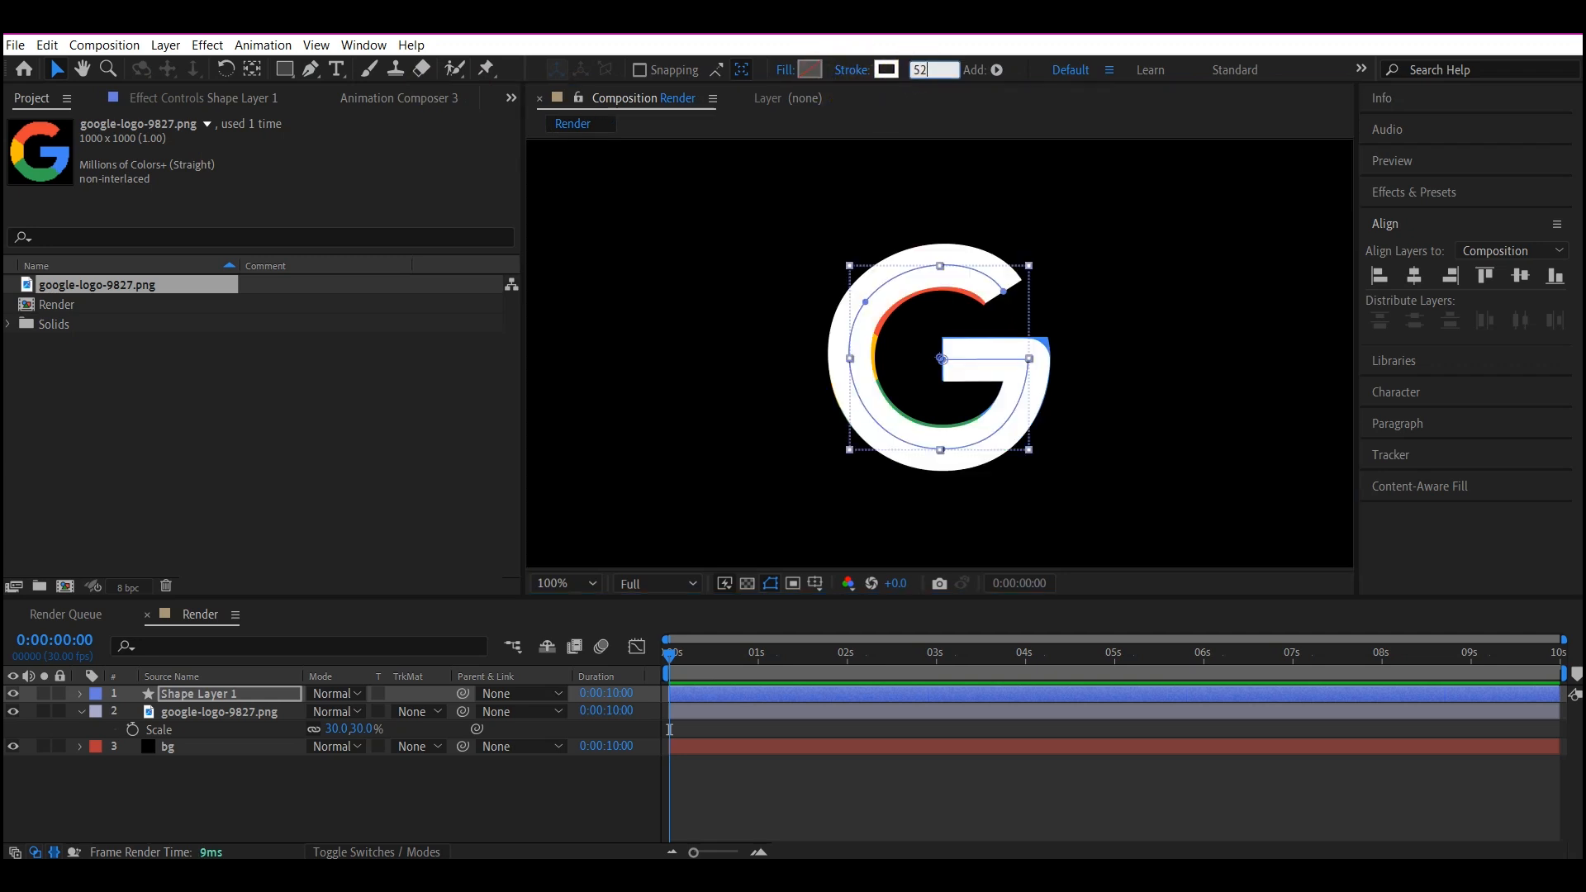
{"action": "left_click", "coordinate": [177, 701]}
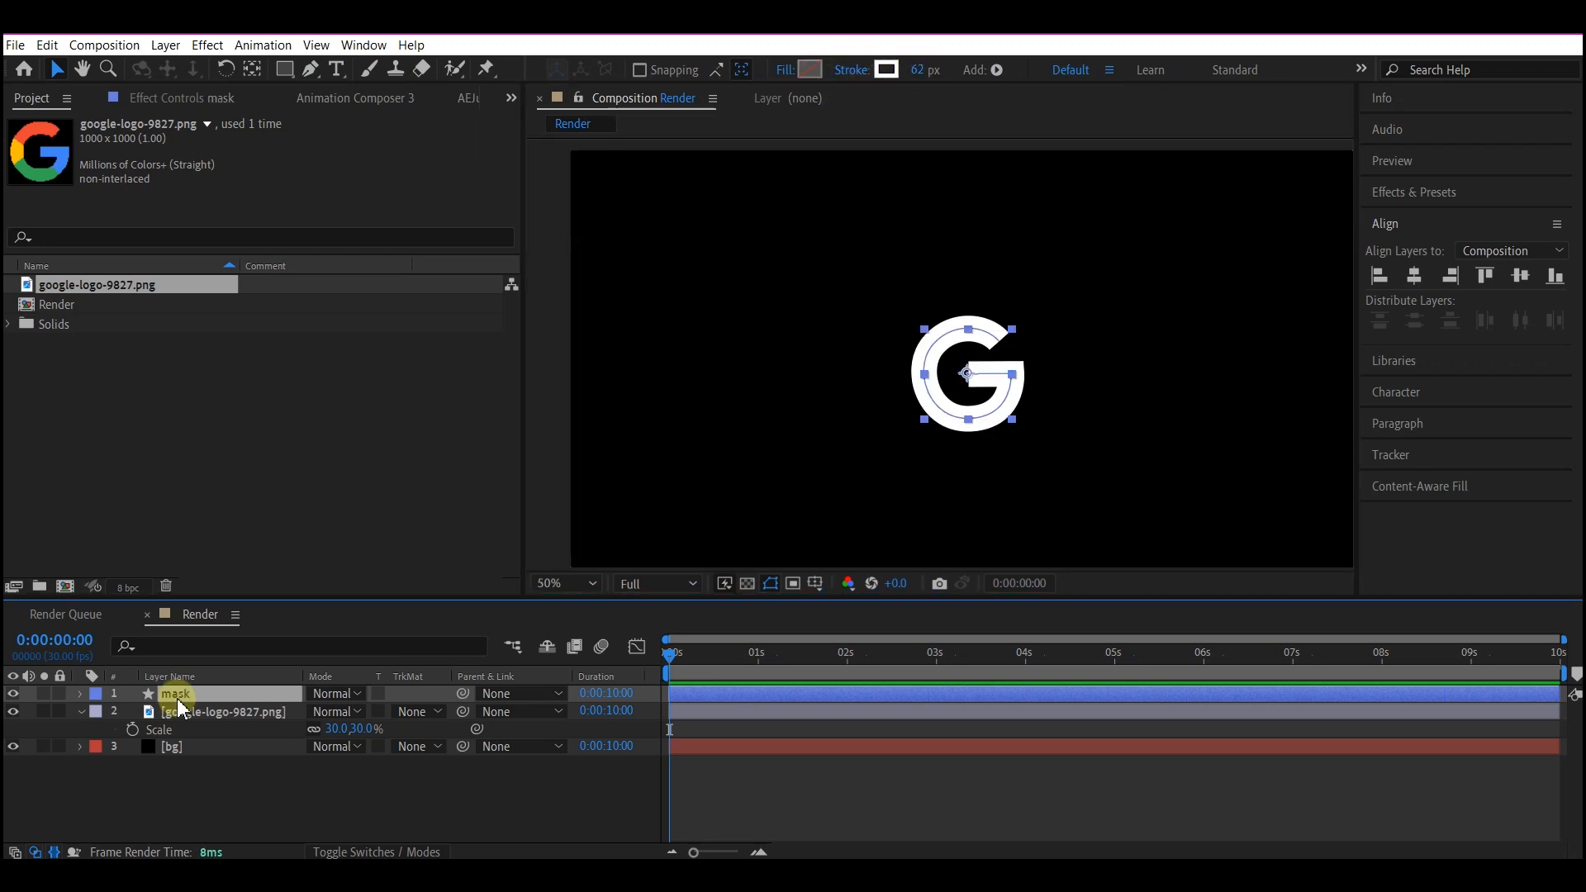
Reveal the mask layer's shape properties and add Trim Paths to its contents.
{"action": "key", "text": "u"}
{"action": "key", "text": "u"}
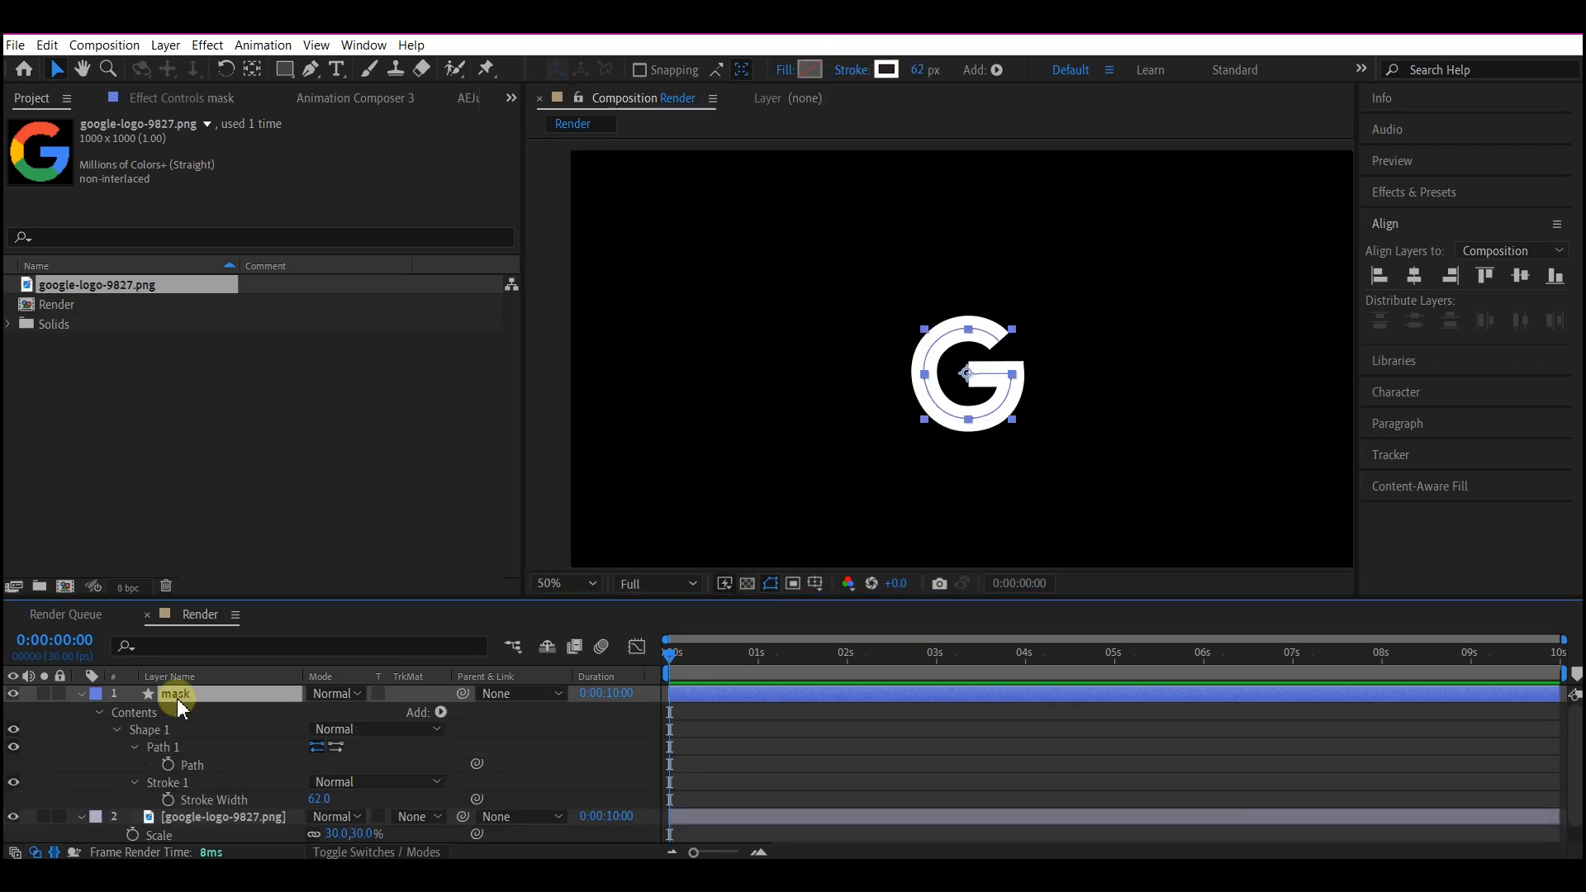
{"action": "left_click", "coordinate": [441, 712]}
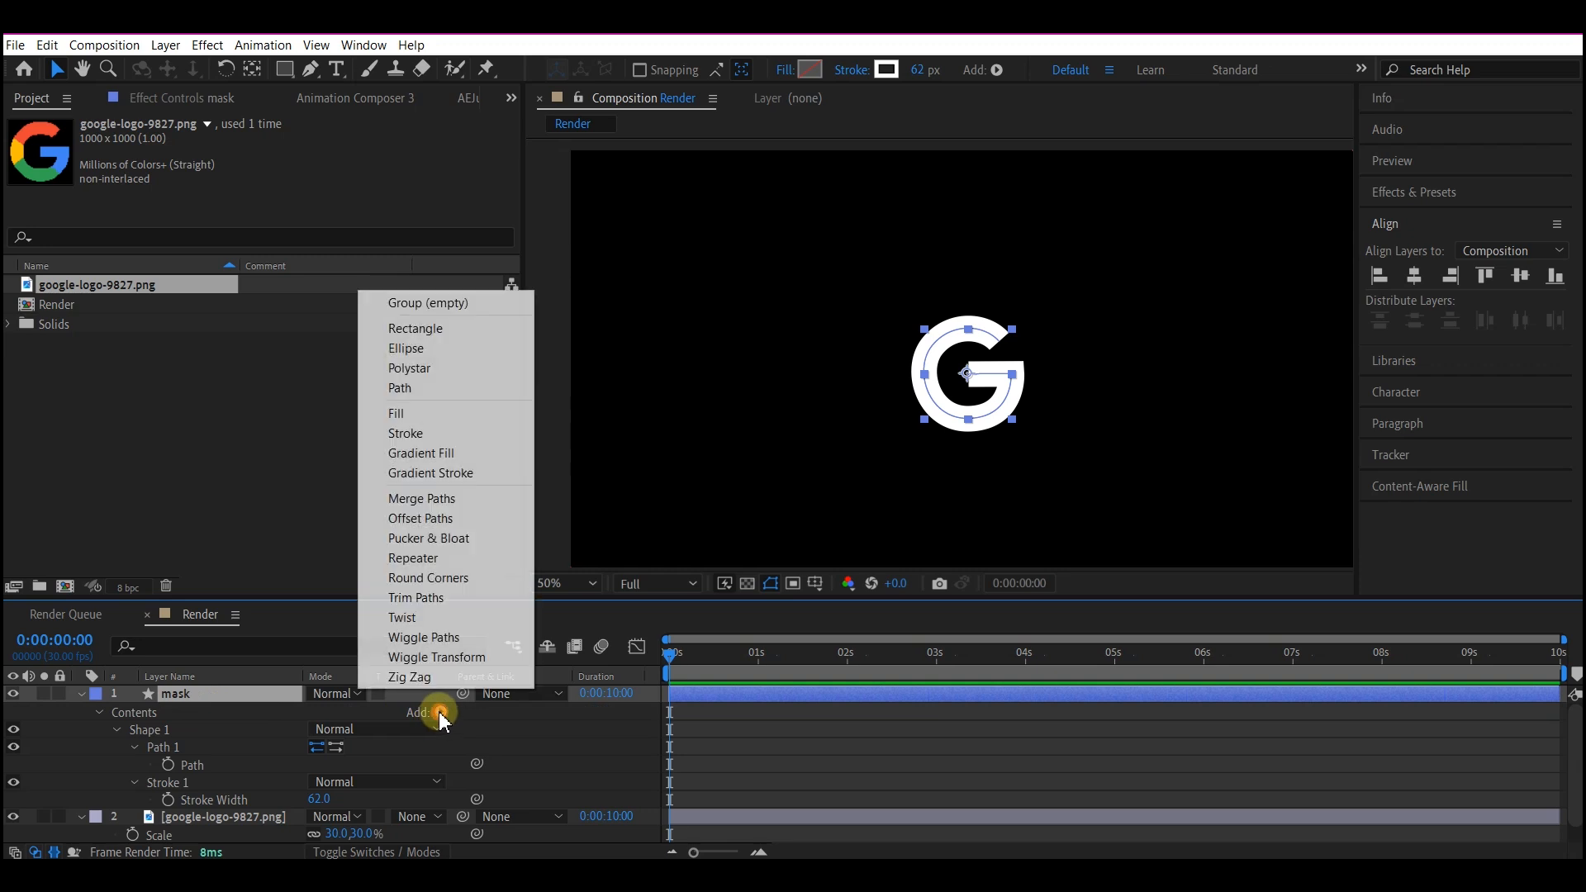
{"action": "left_click", "coordinate": [436, 600]}
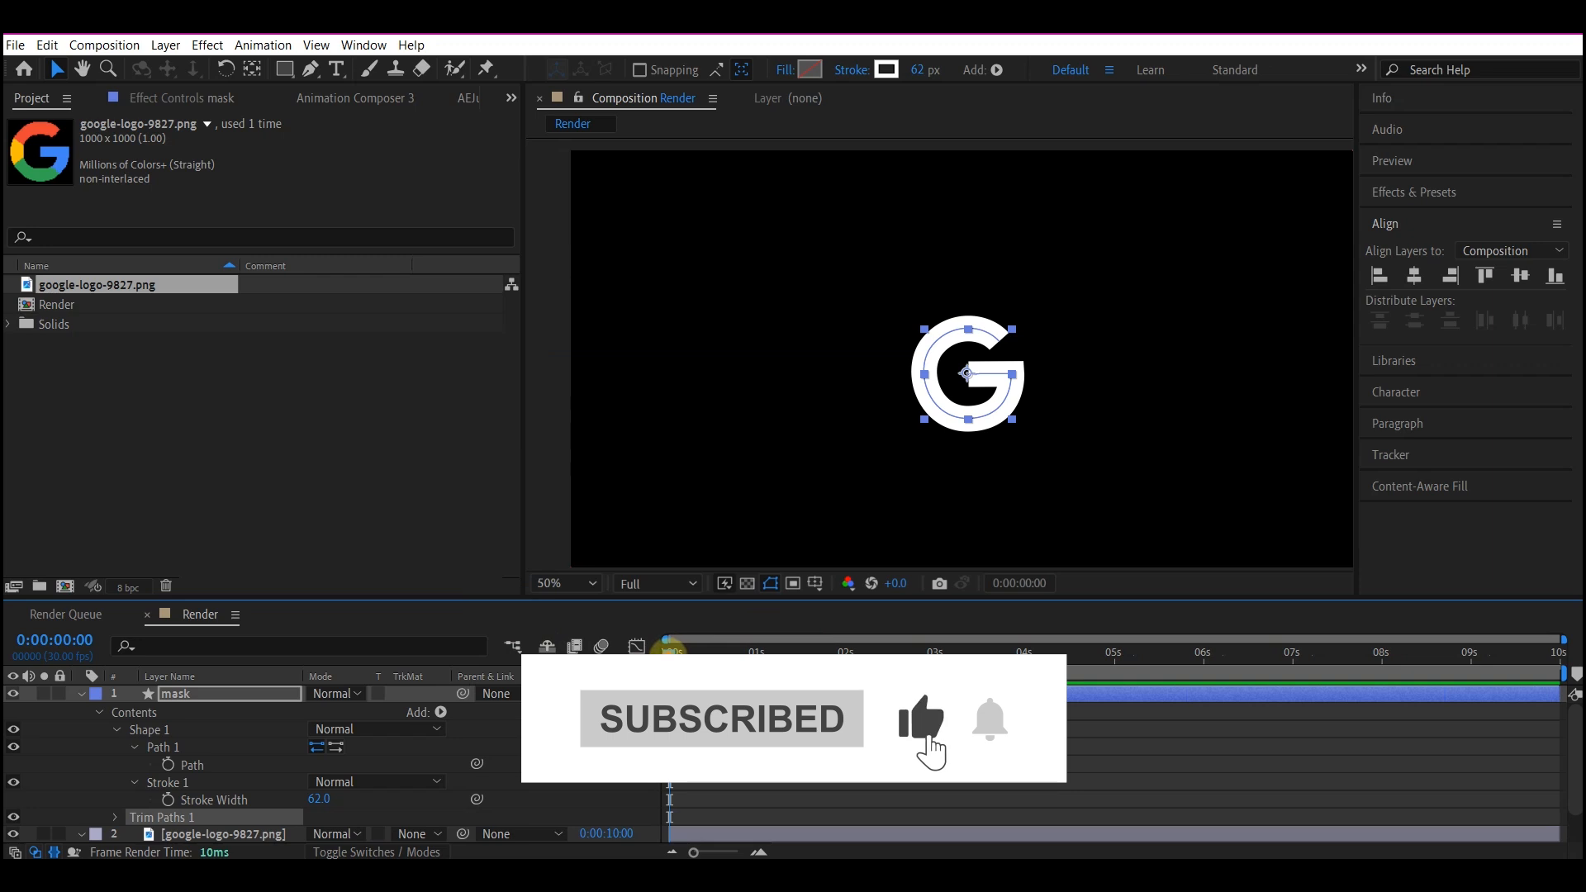
Keyframe the Trim Paths End value at 0% at 0:00:00:20.
{"action": "left_click_drag", "start_coordinate": [669, 655], "coordinate": [729, 654]}
{"action": "scroll", "coordinate": [180, 798], "scroll_direction": "down", "scroll_amount": 2}
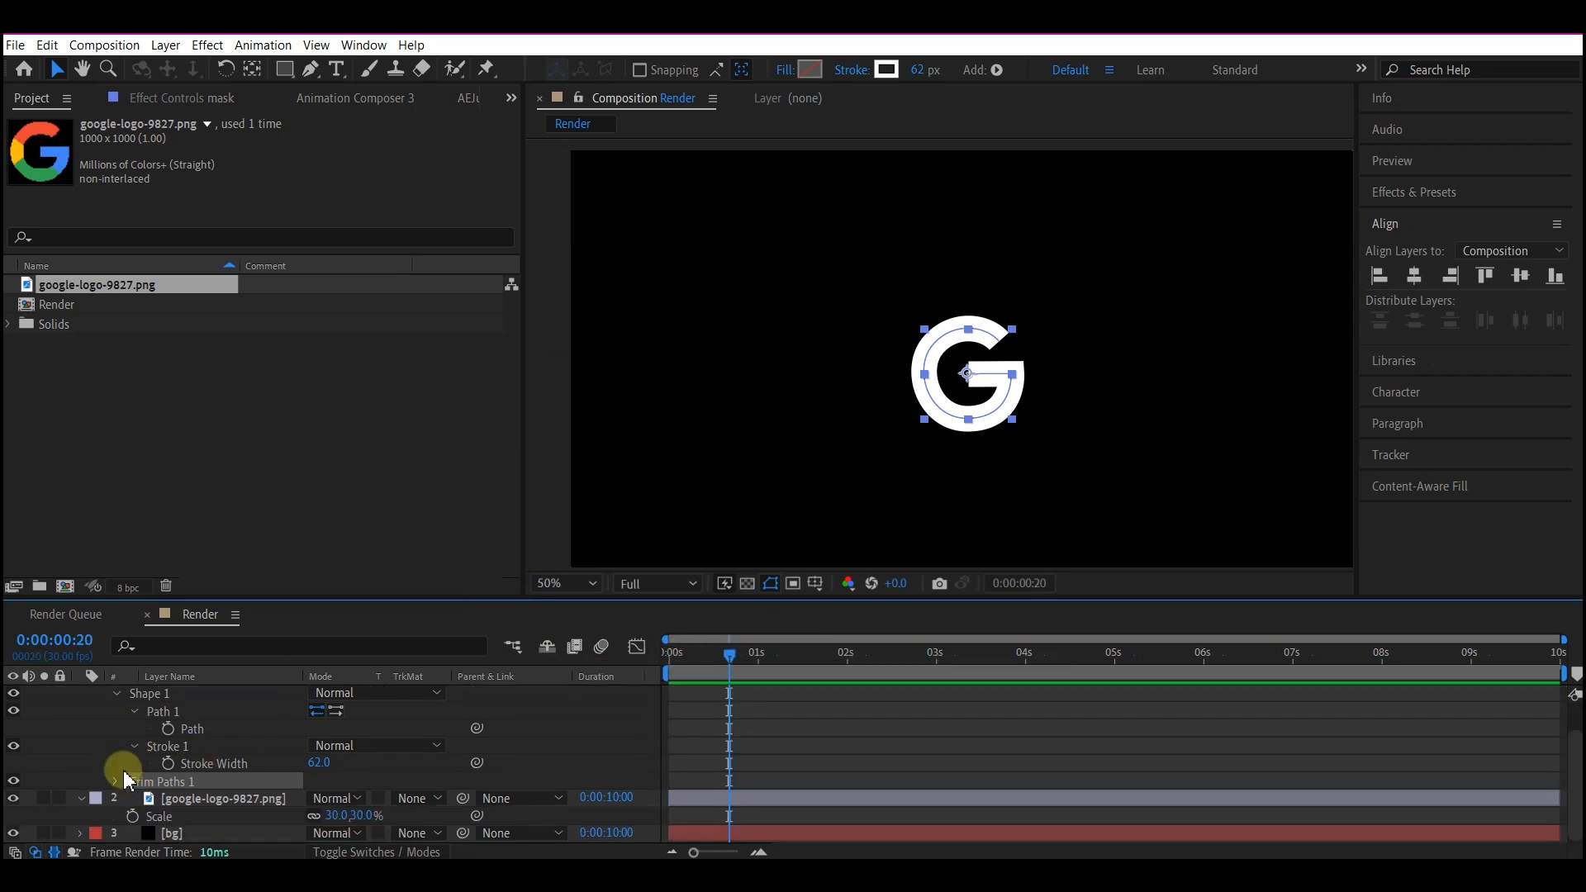
{"action": "left_click", "coordinate": [117, 782]}
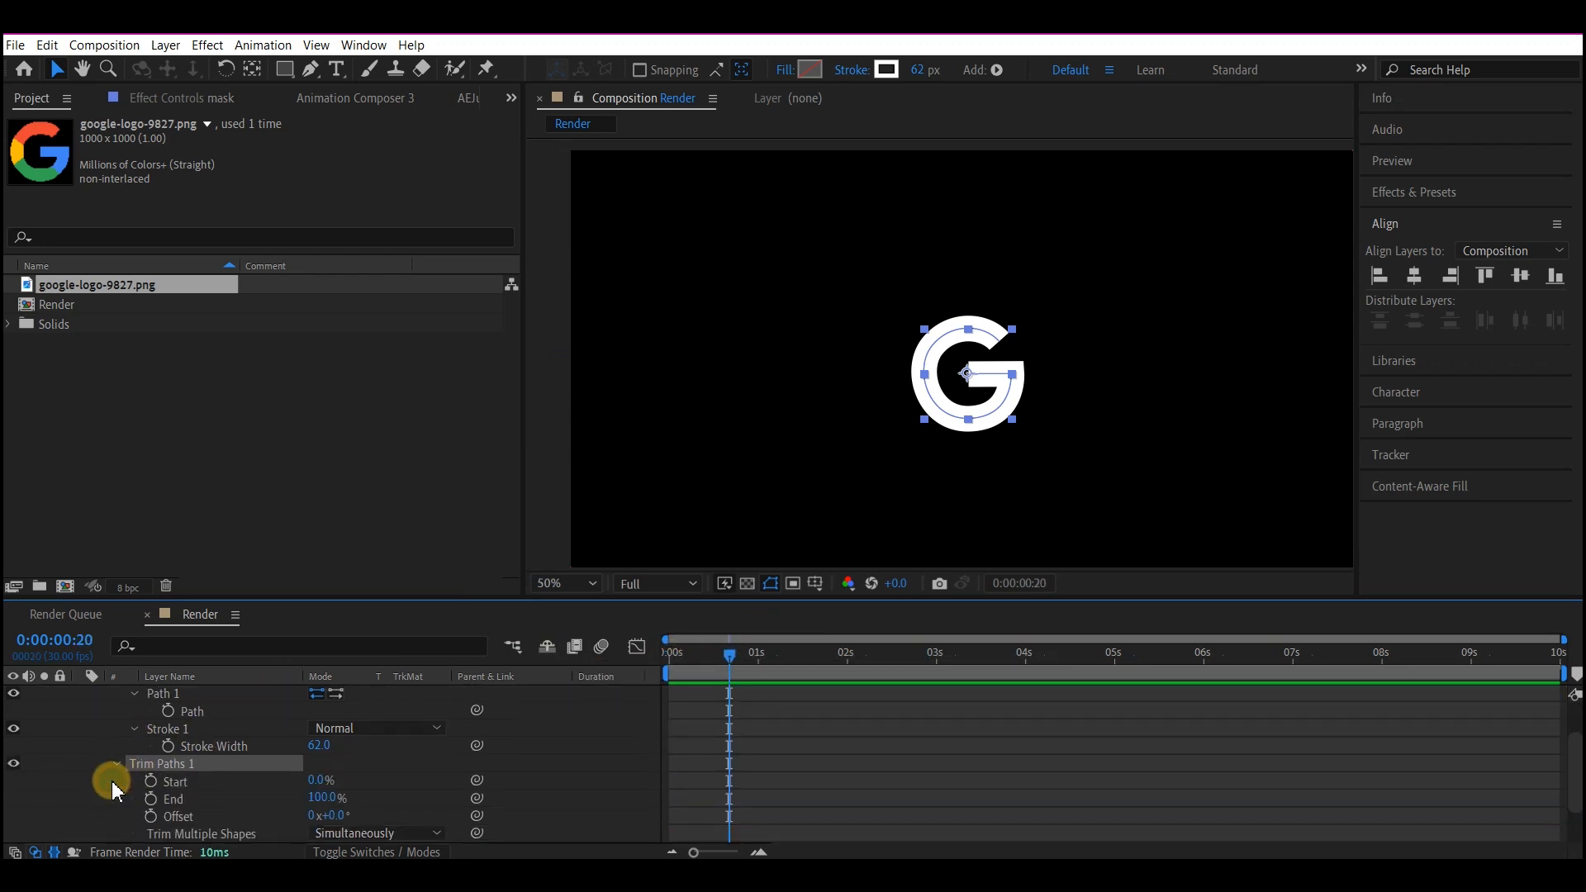
{"action": "left_click", "coordinate": [152, 799]}
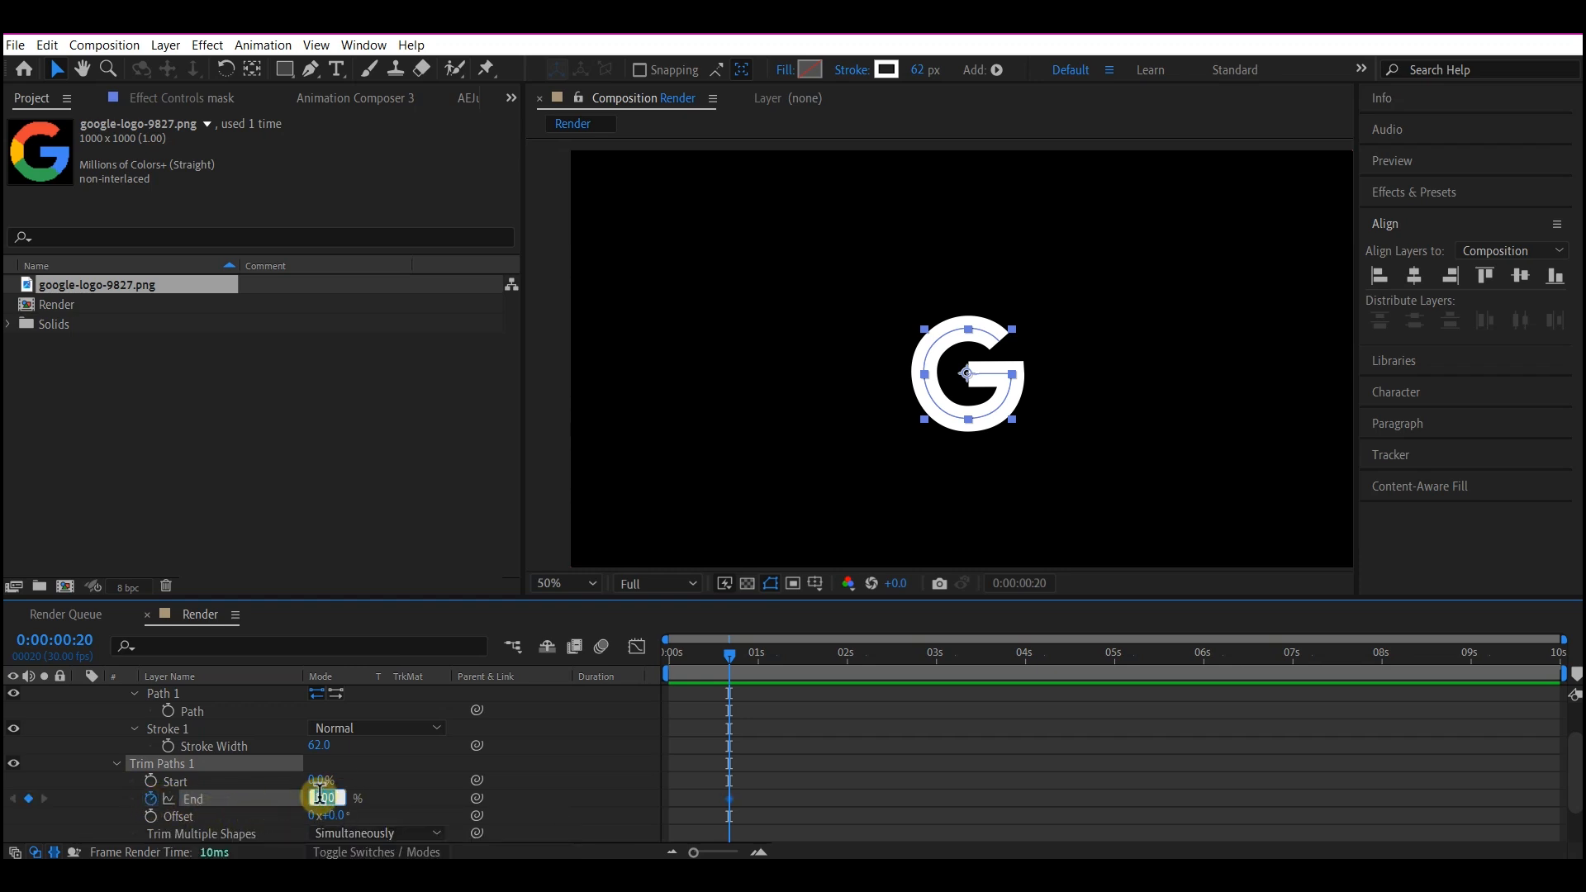
{"action": "left_click", "coordinate": [913, 692]}
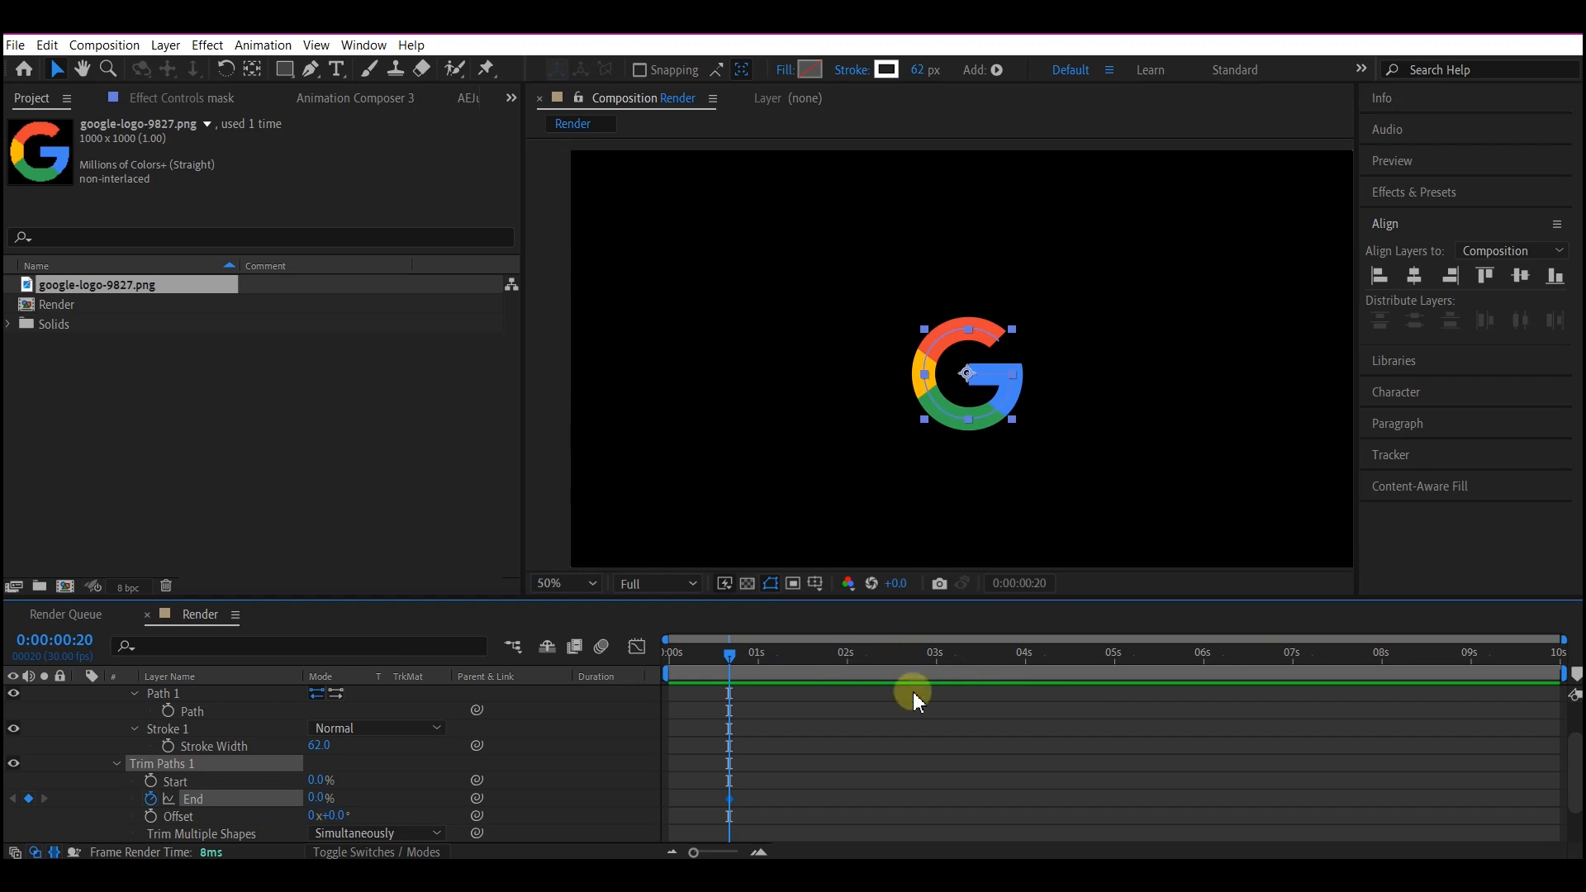
Keyframe the Trim Paths End value at 100% at 0:00:03:20 and show only the mask layer's keyframed properties.
{"action": "left_click", "coordinate": [996, 654]}
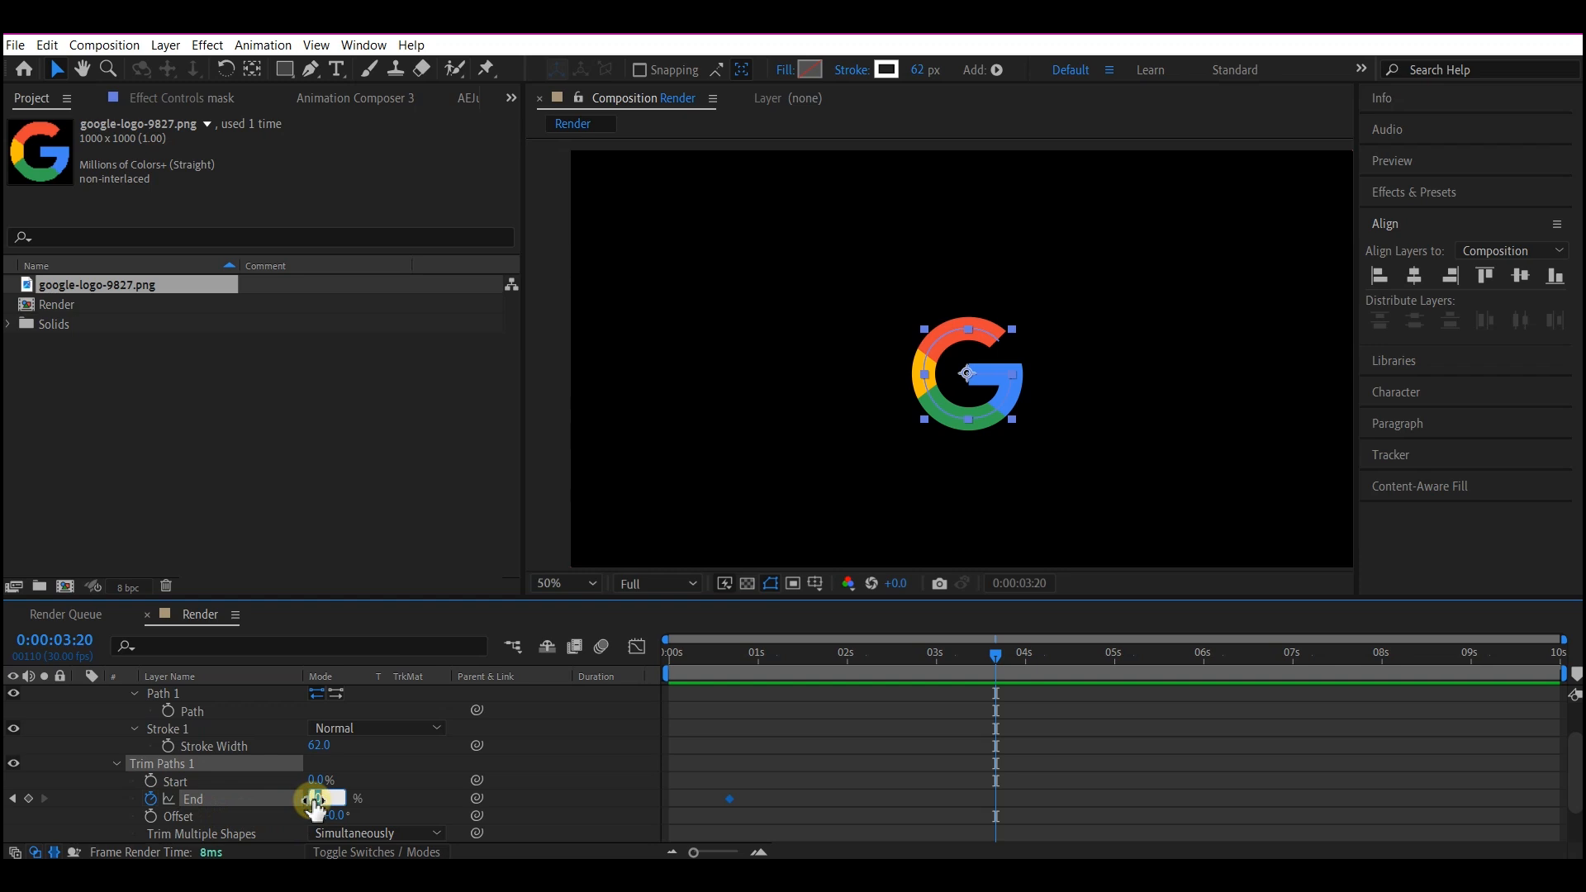
{"action": "type", "text": "100"}
{"action": "key", "text": "Return"}
{"action": "key", "text": "u"}
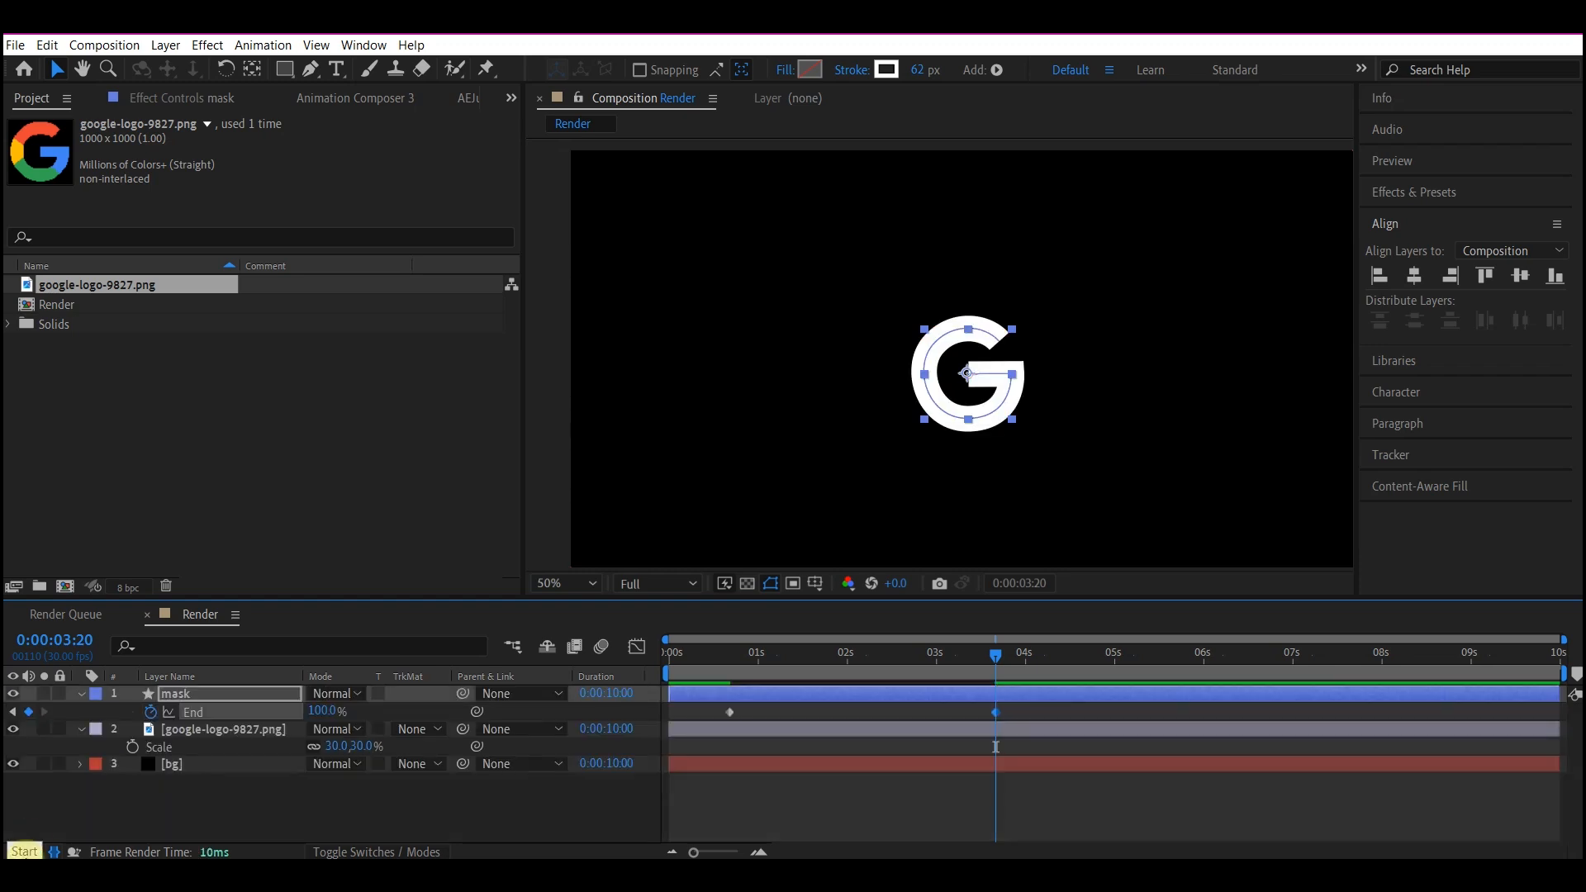
Set the google-logo-9827.png layer's track matte to Alpha Matte "mask" and scrub the timeline to 0:00:04:04 to check the reveal.
{"action": "left_click", "coordinate": [169, 730]}
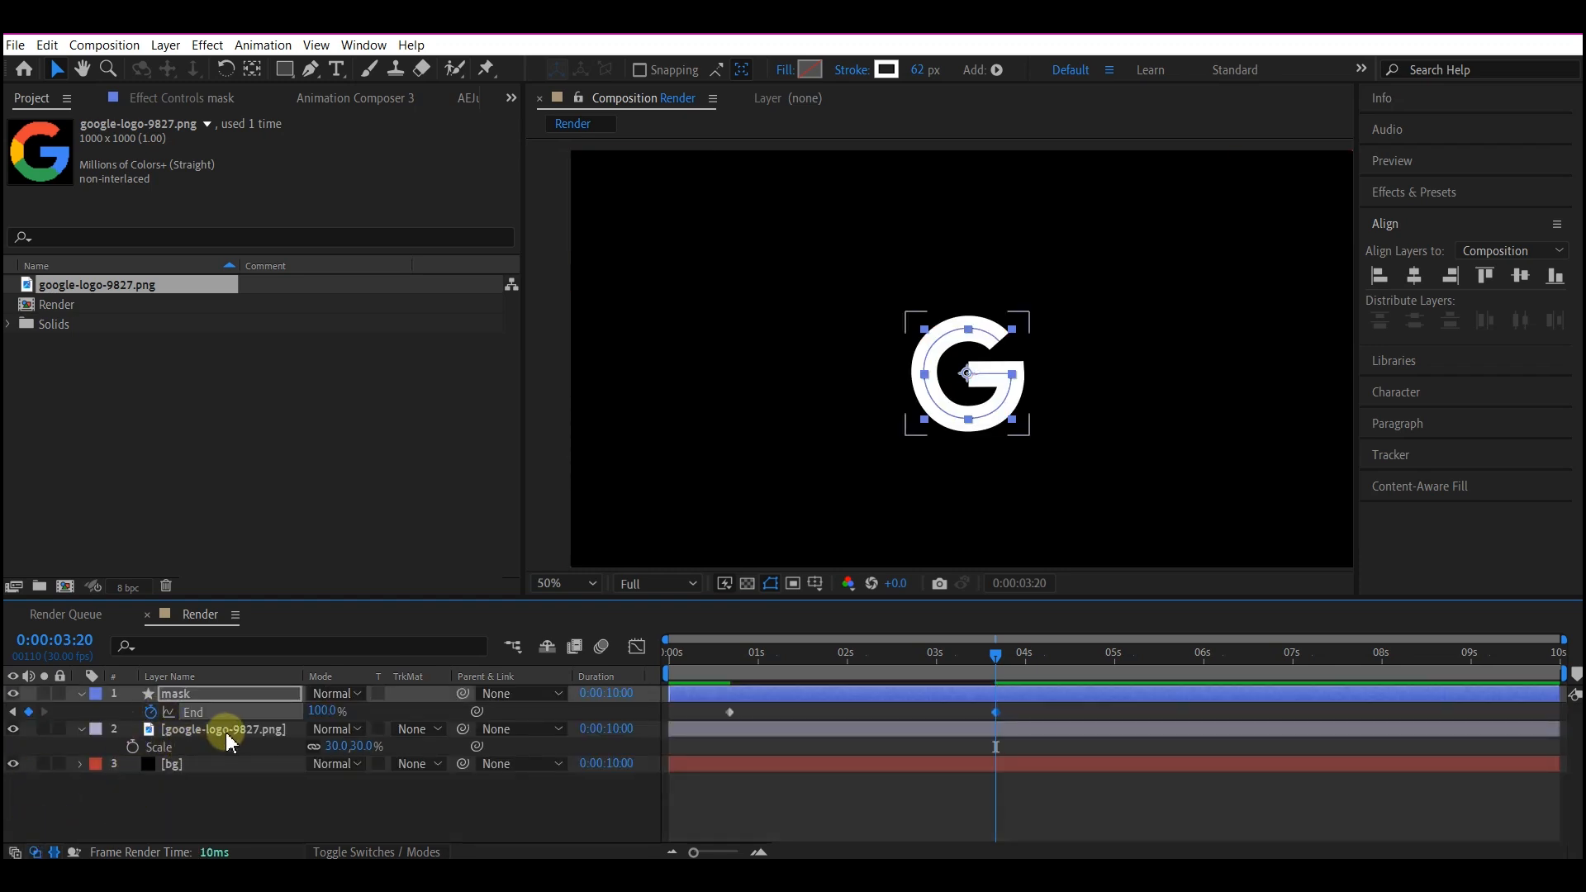
{"action": "left_click", "coordinate": [266, 730]}
{"action": "left_click", "coordinate": [415, 730]}
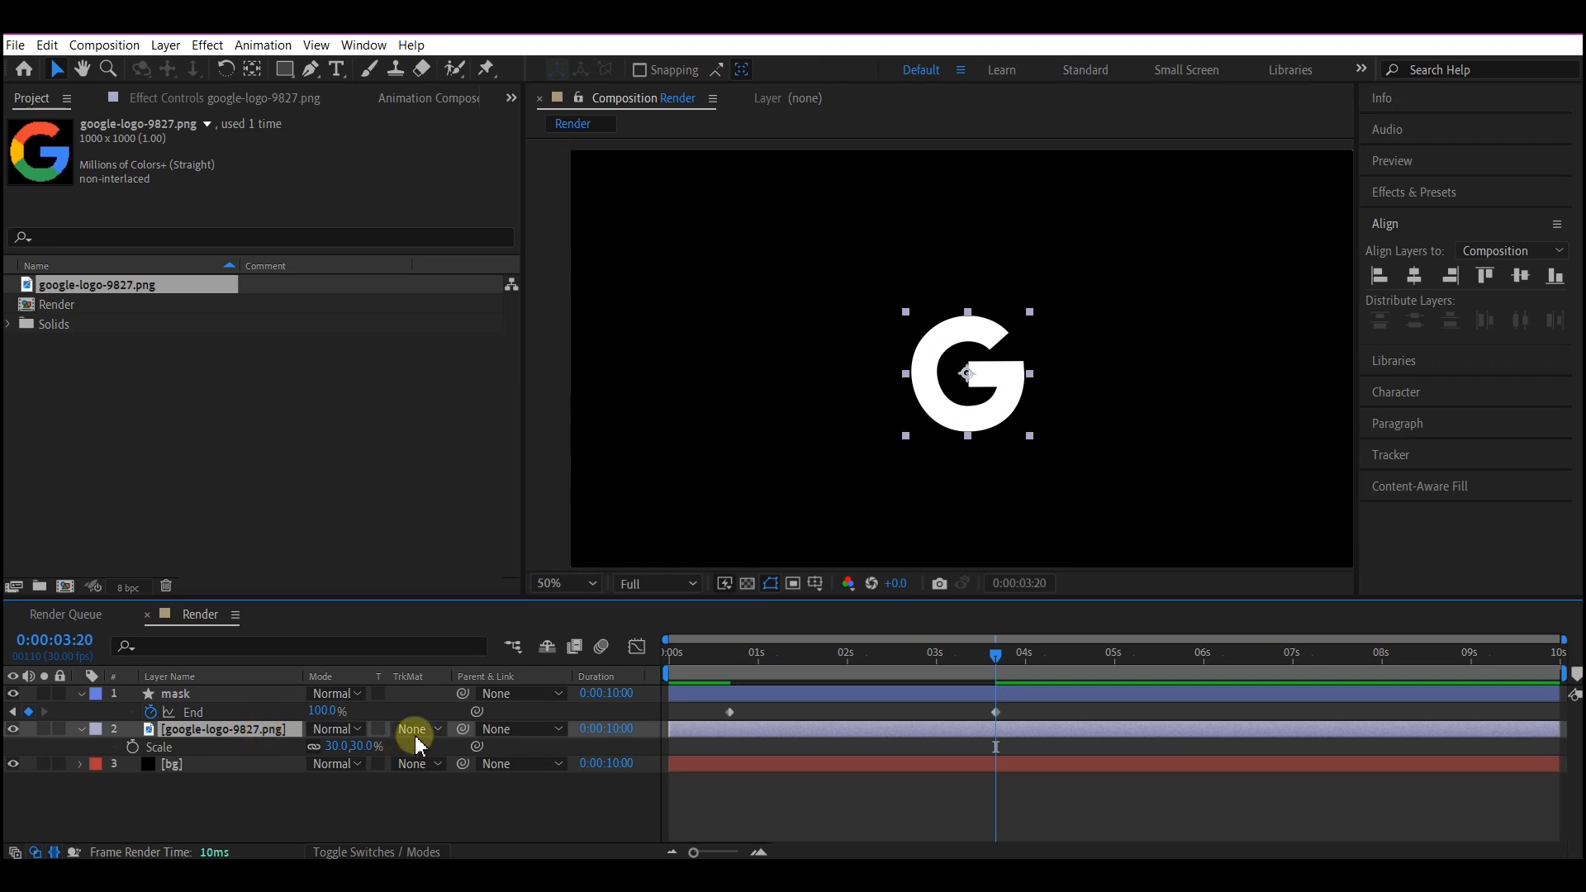
{"action": "left_click", "coordinate": [463, 776]}
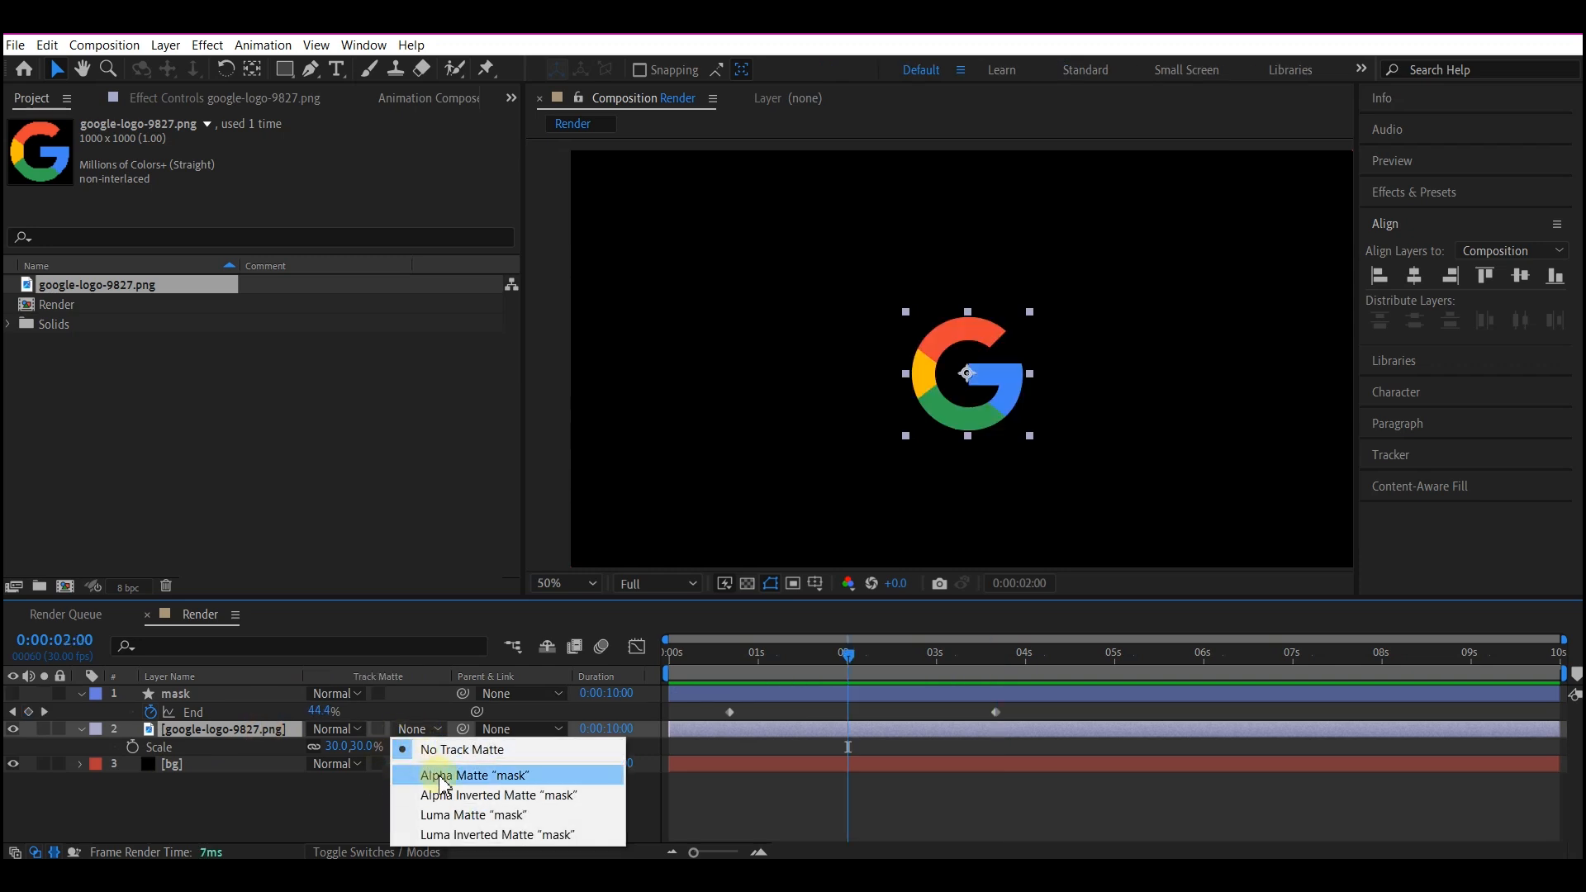
{"action": "left_click_drag", "start_coordinate": [783, 654], "coordinate": [1037, 656]}
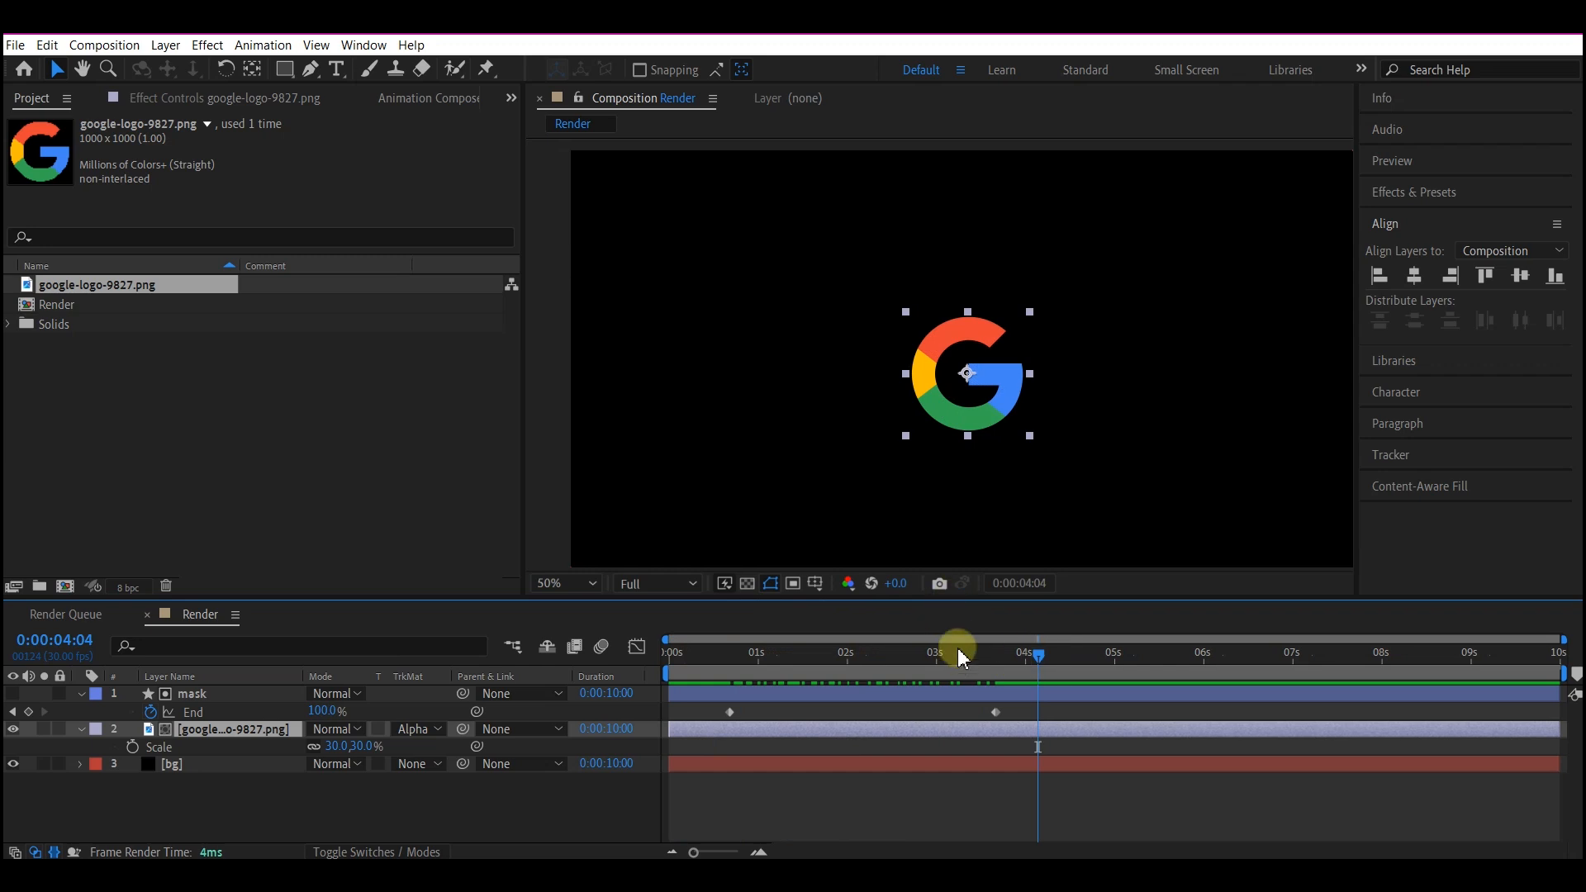
Create a black full-composition solid layer named "light".
{"action": "right_click", "coordinate": [310, 809]}
{"action": "mouse_move", "coordinate": [372, 585]}
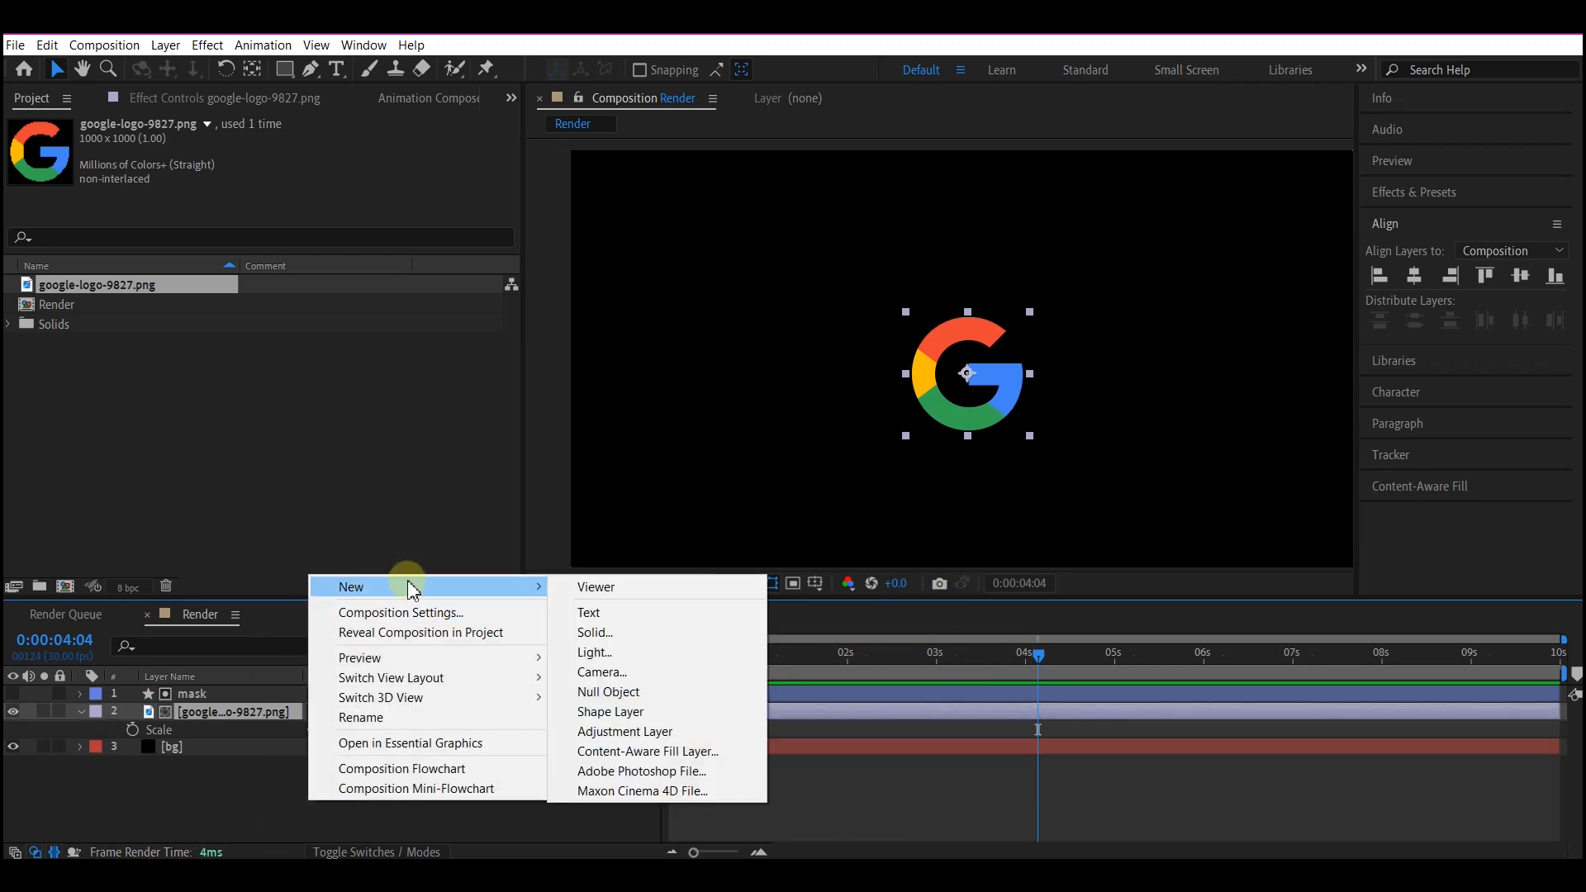
{"action": "left_click", "coordinate": [629, 632]}
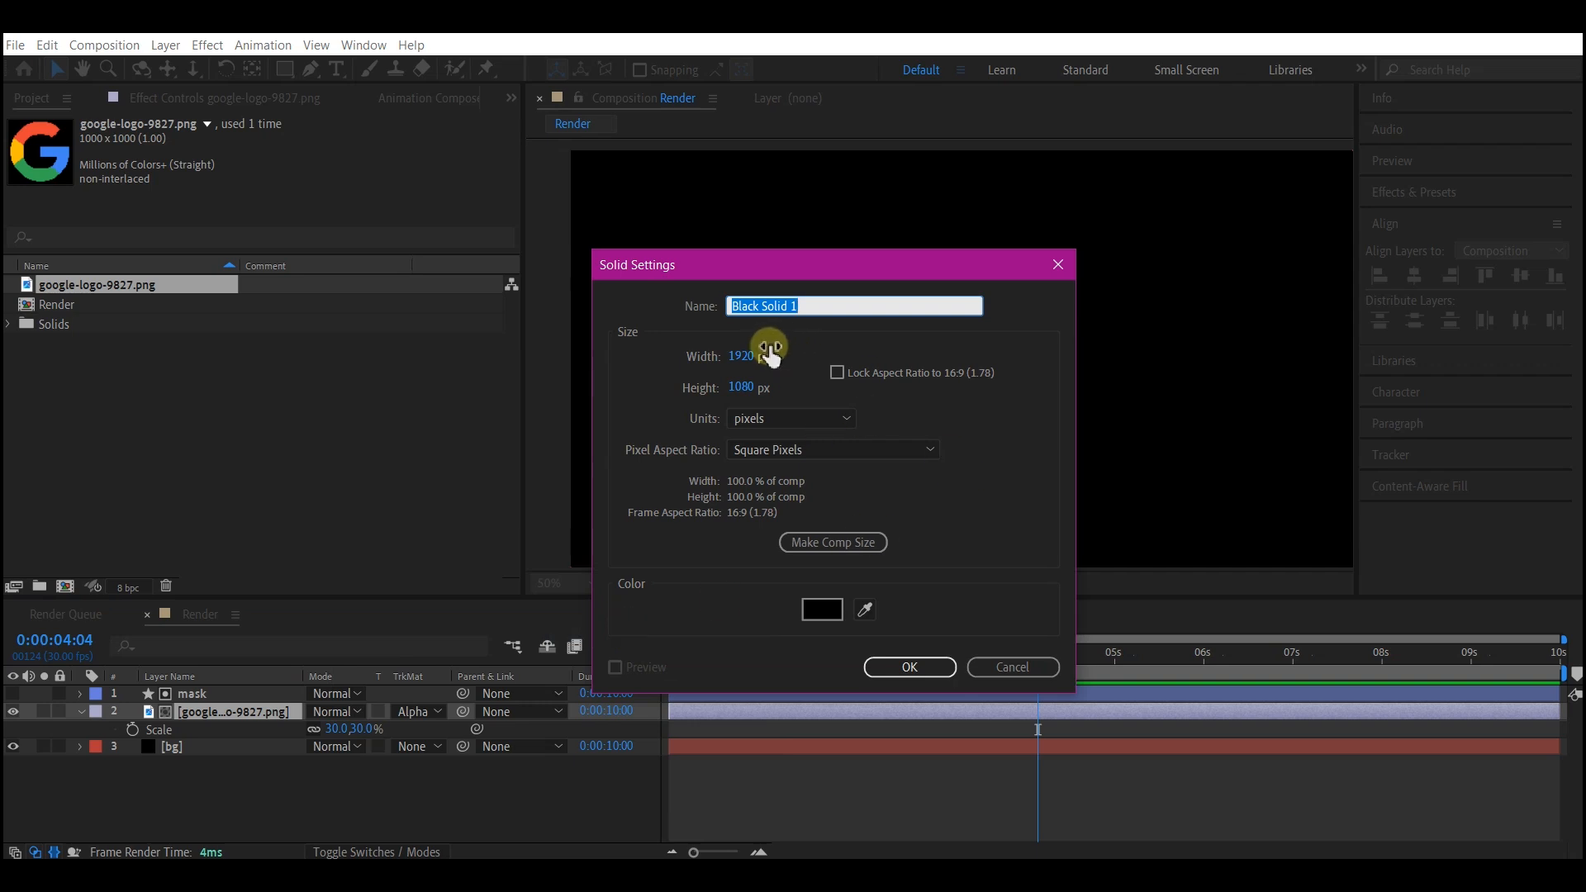
{"action": "type", "text": "light"}
{"action": "left_click", "coordinate": [839, 558]}
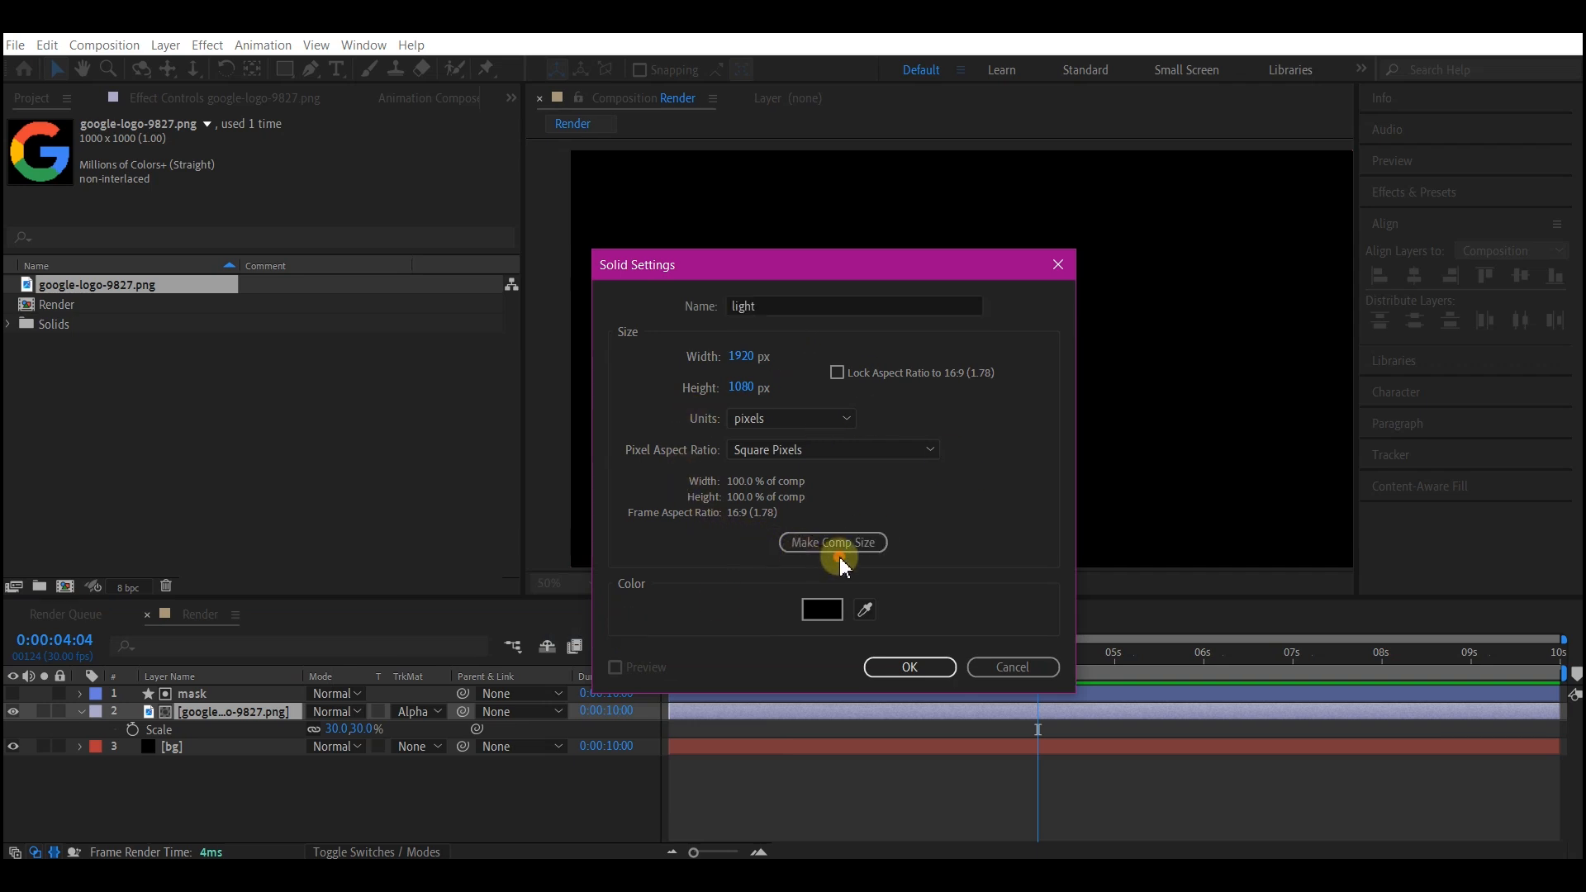
{"action": "left_click", "coordinate": [827, 621]}
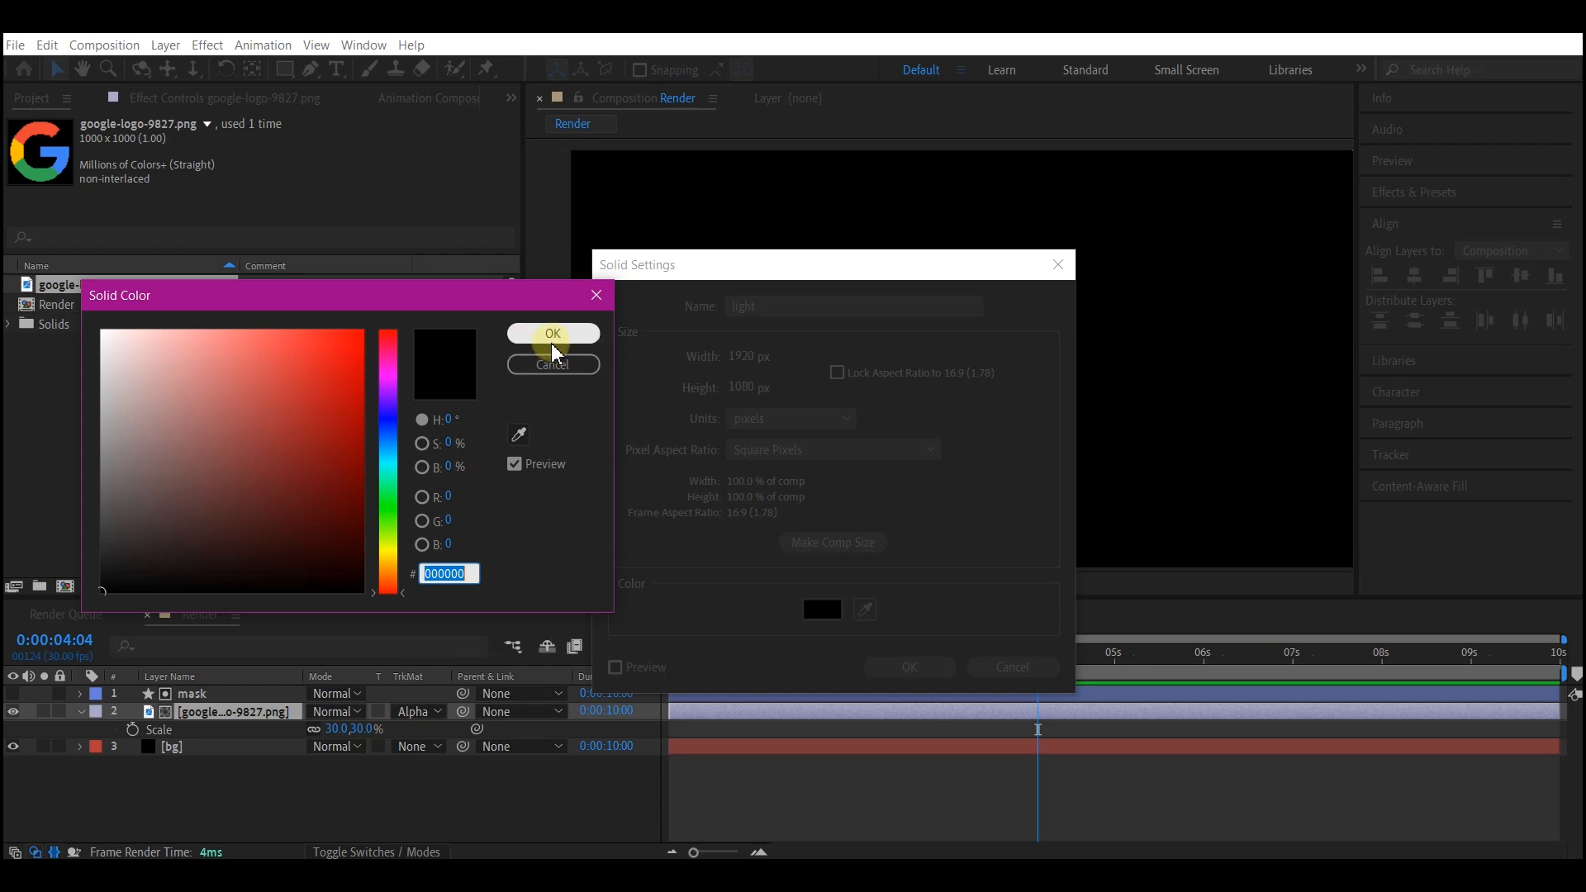
{"action": "left_click", "coordinate": [552, 337]}
{"action": "left_click", "coordinate": [941, 666]}
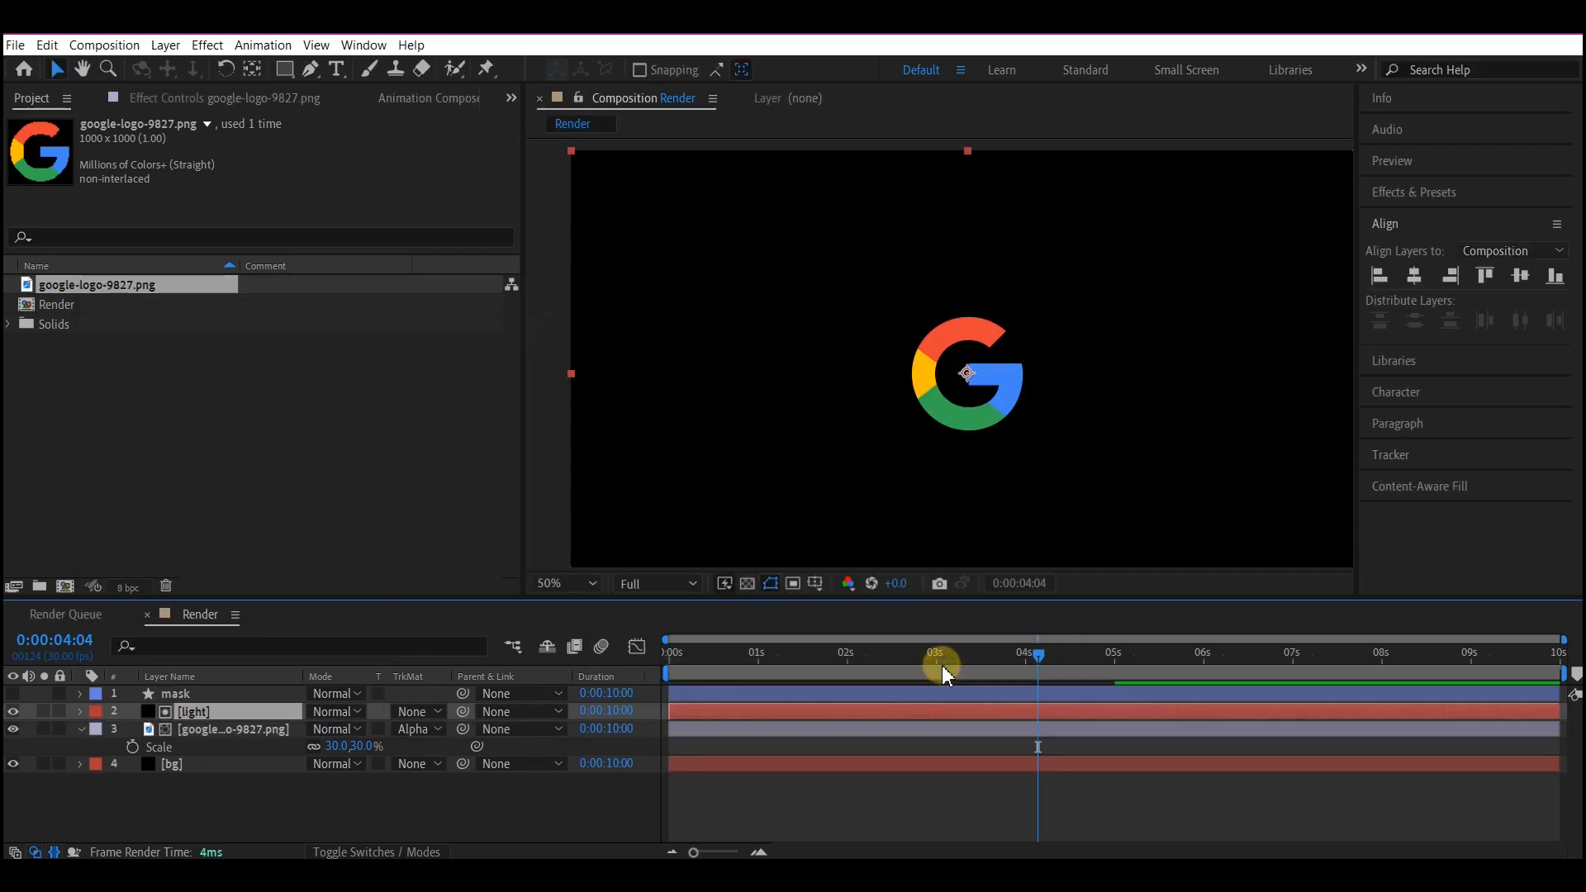
Apply the Lens Flare effect to the light layer with lens type 105mm Prime and Flare Brightness 22%.
{"action": "key", "text": "ctrl+space"}
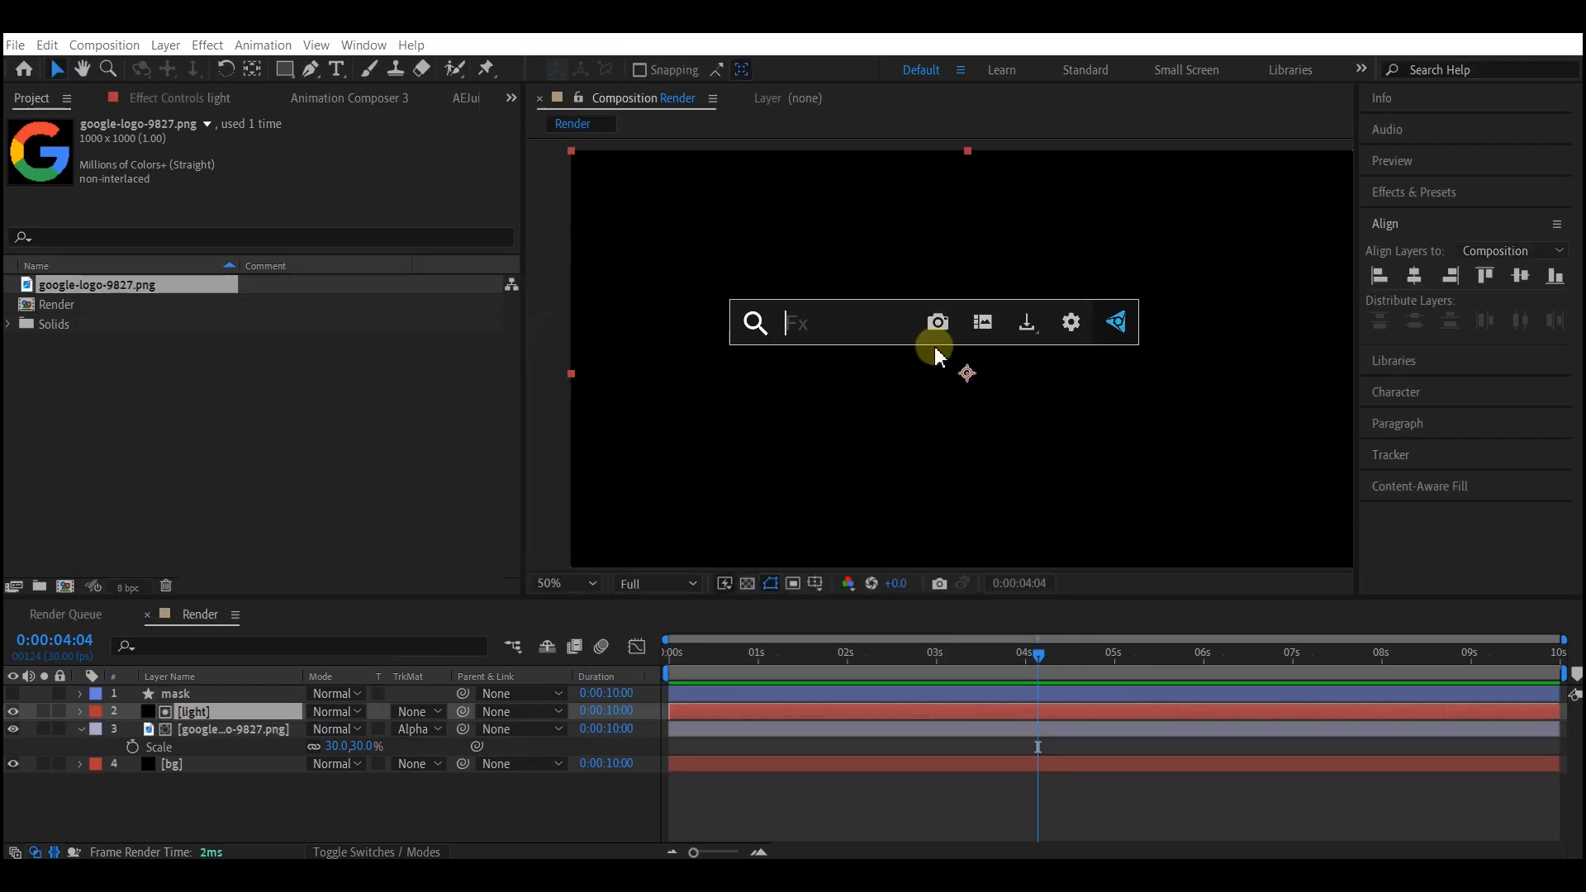
{"action": "type", "text": "lens"}
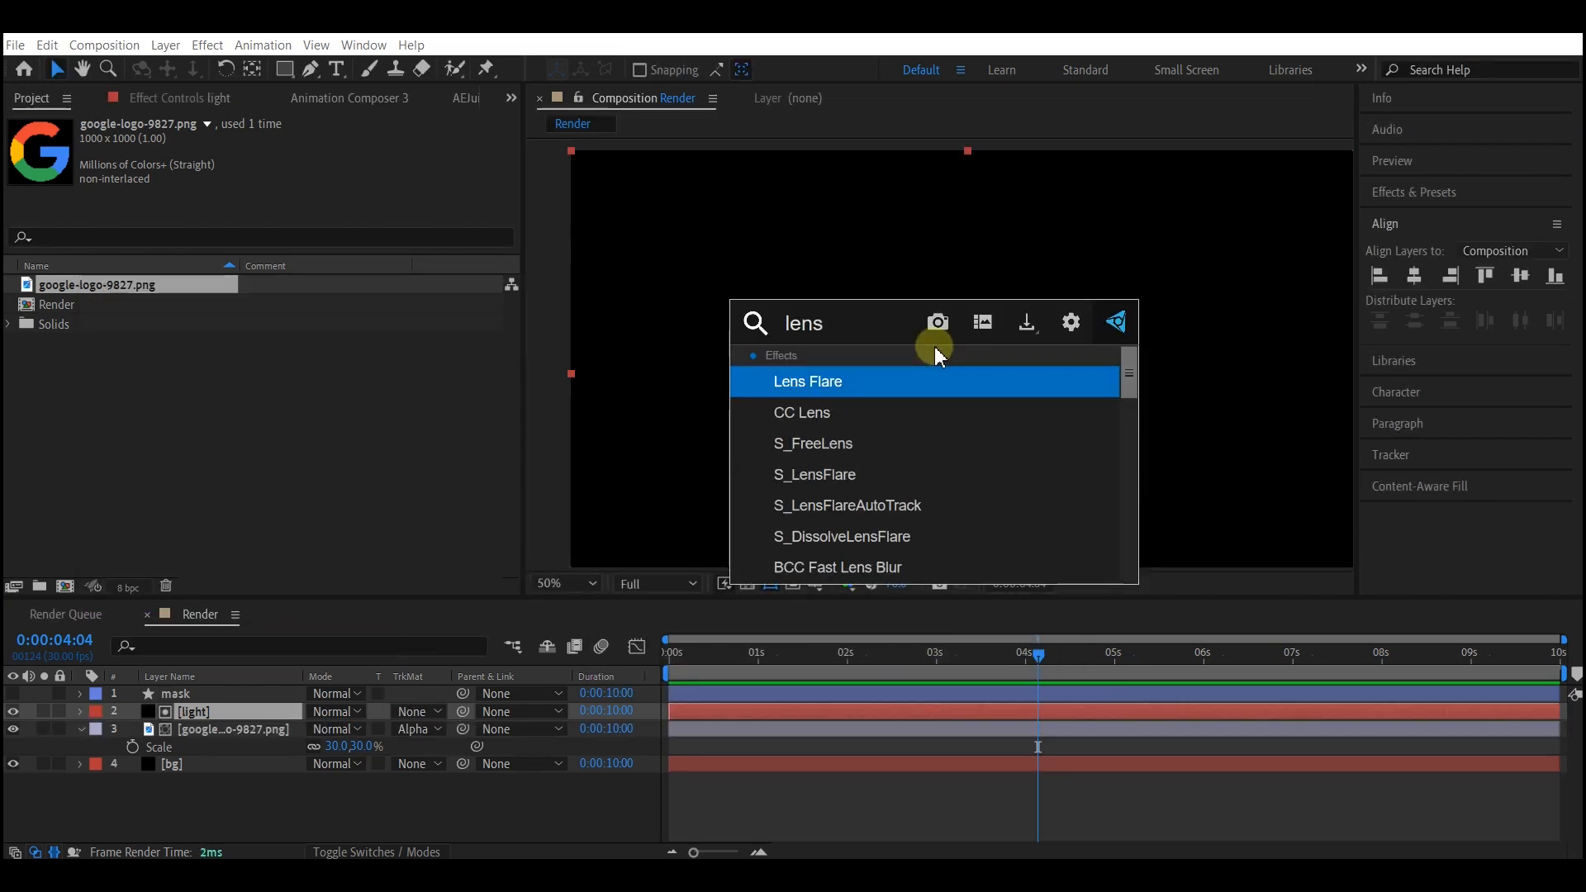
{"action": "left_click", "coordinate": [875, 381]}
{"action": "left_click", "coordinate": [349, 193]}
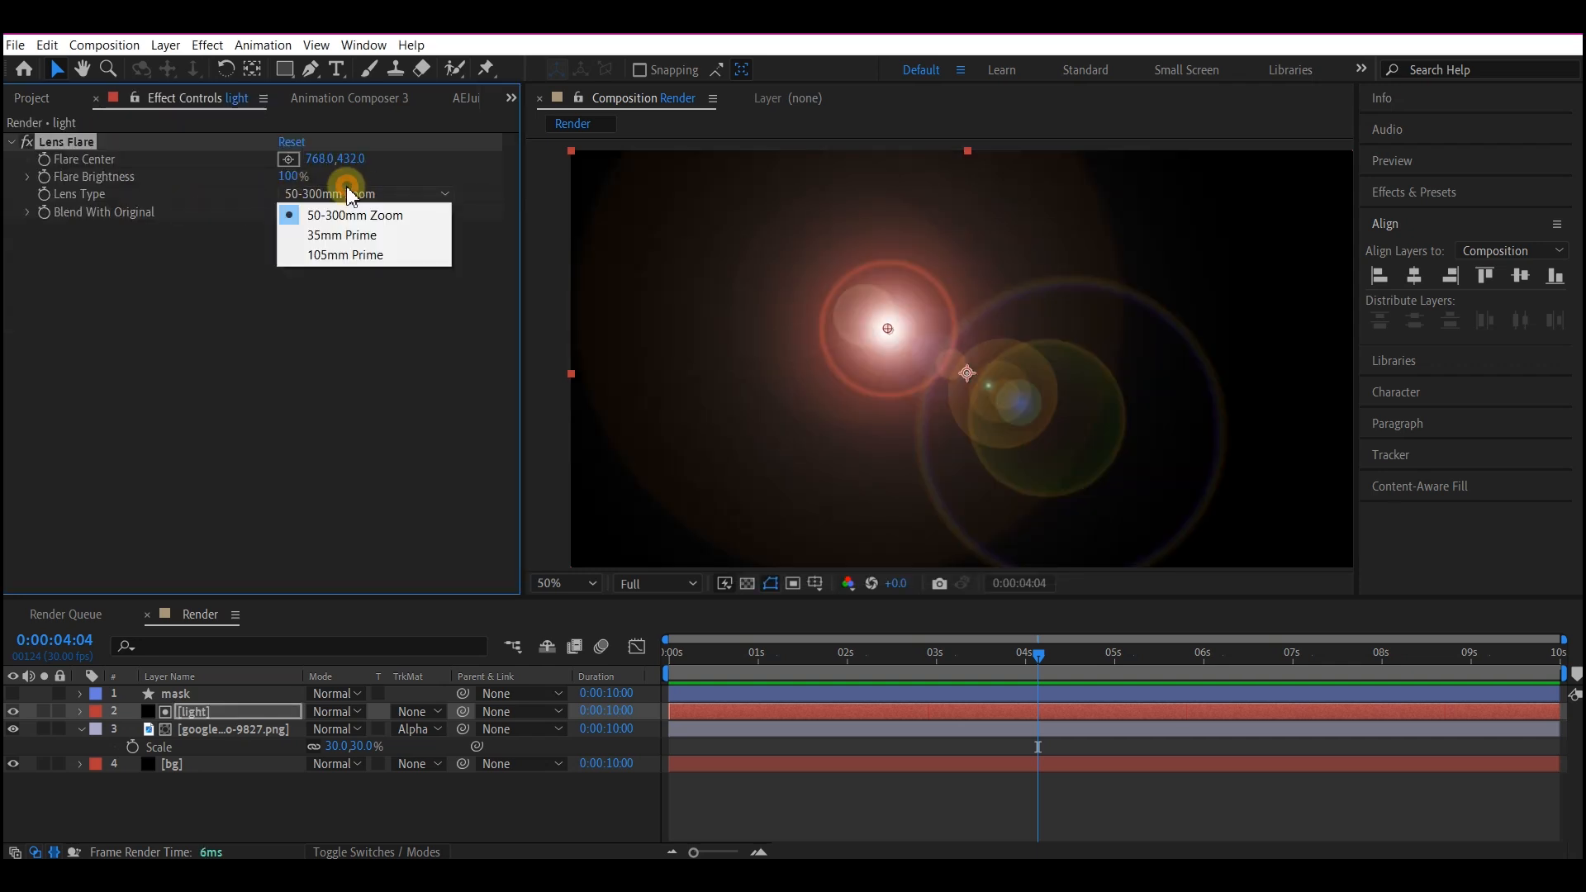
{"action": "left_click", "coordinate": [330, 255]}
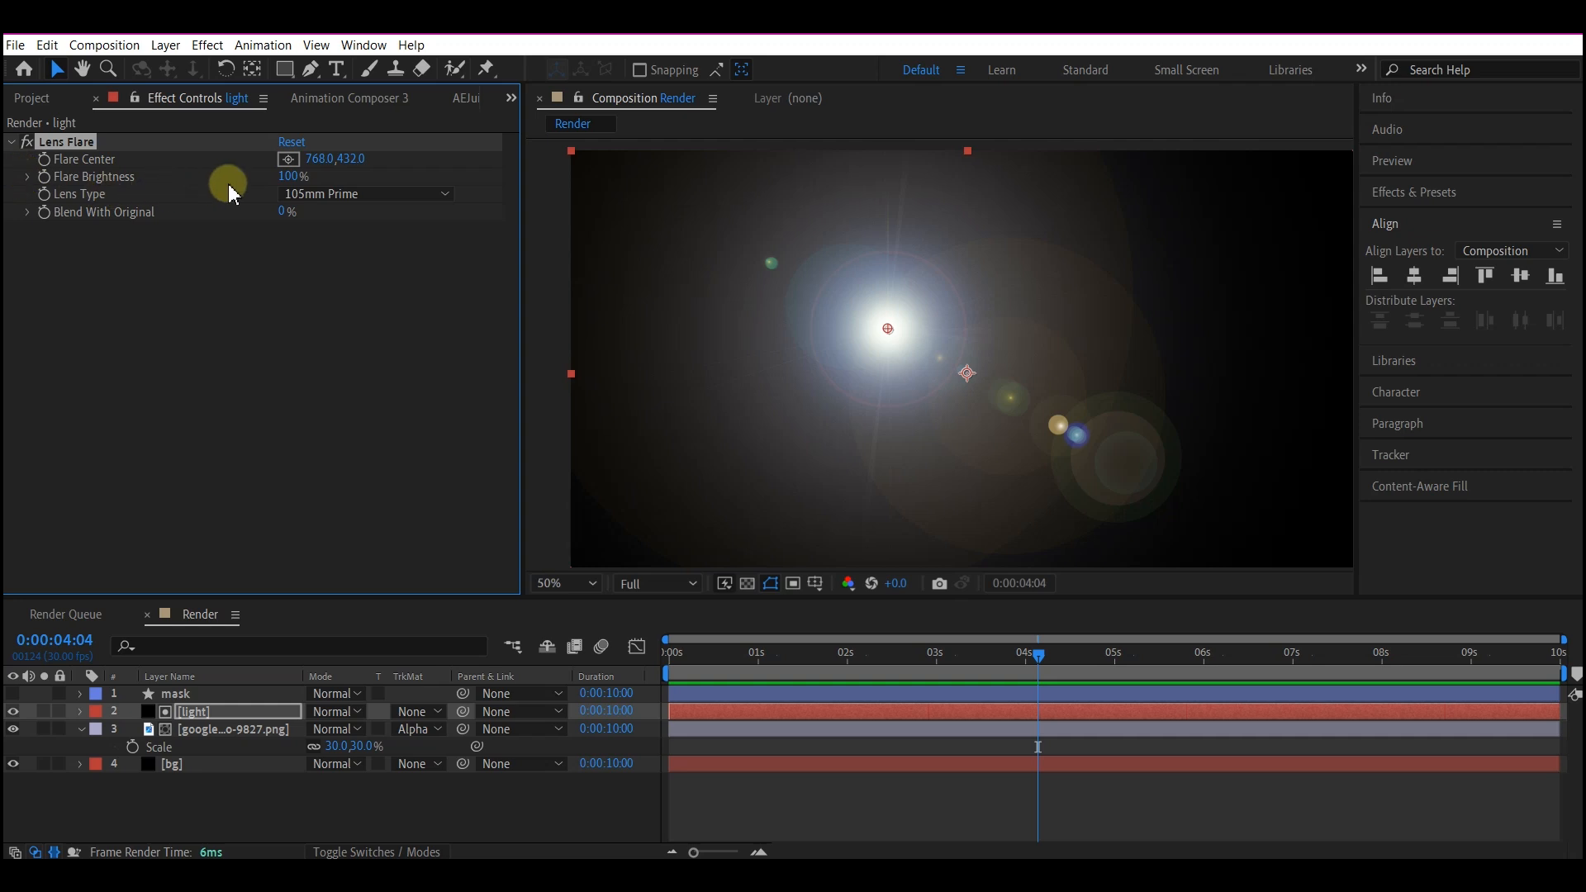
{"action": "type", "text": "22"}
{"action": "key", "text": "Return"}
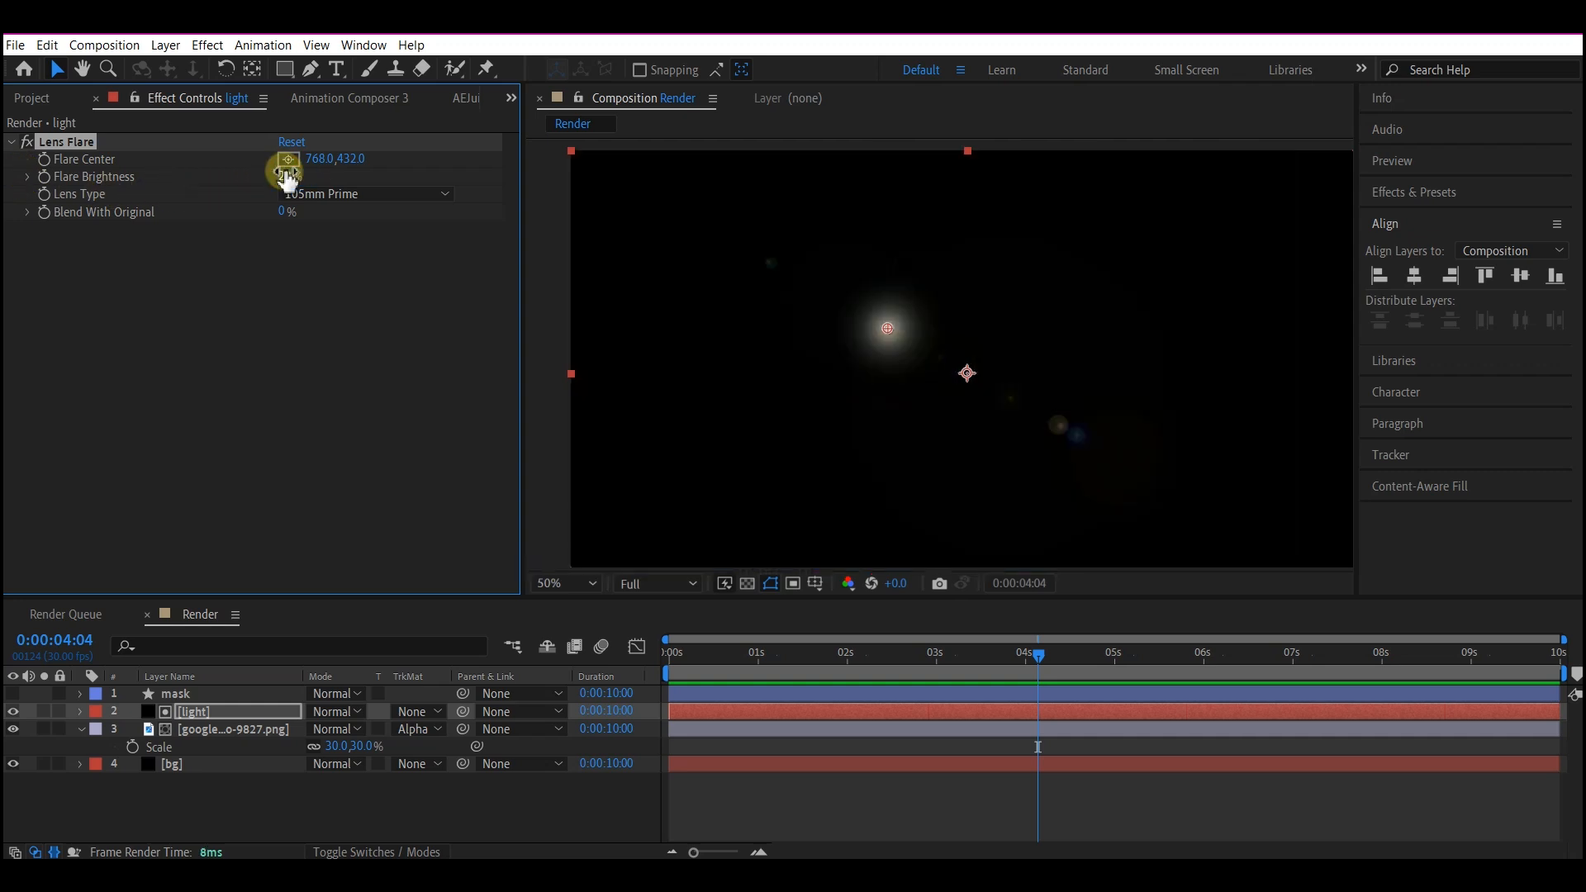
Keyframe the light layer's Flare Brightness at 22% at 0:00:00:20 and add another brightness keyframe at 0:00:00:00.
{"action": "left_click", "coordinate": [713, 656]}
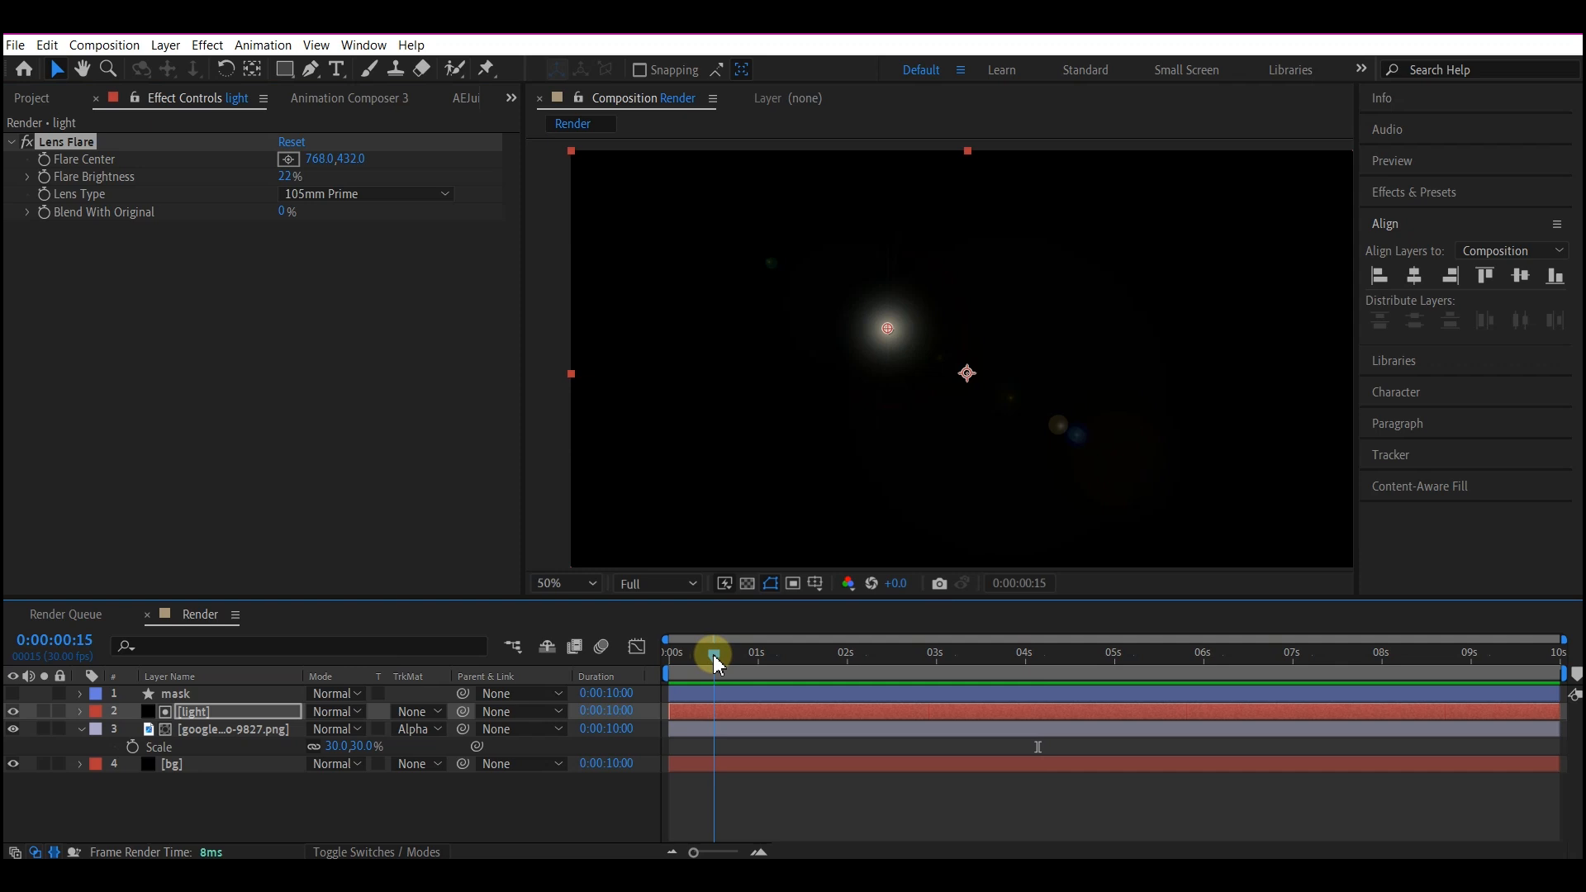
{"action": "left_click_drag", "start_coordinate": [713, 660], "coordinate": [729, 656]}
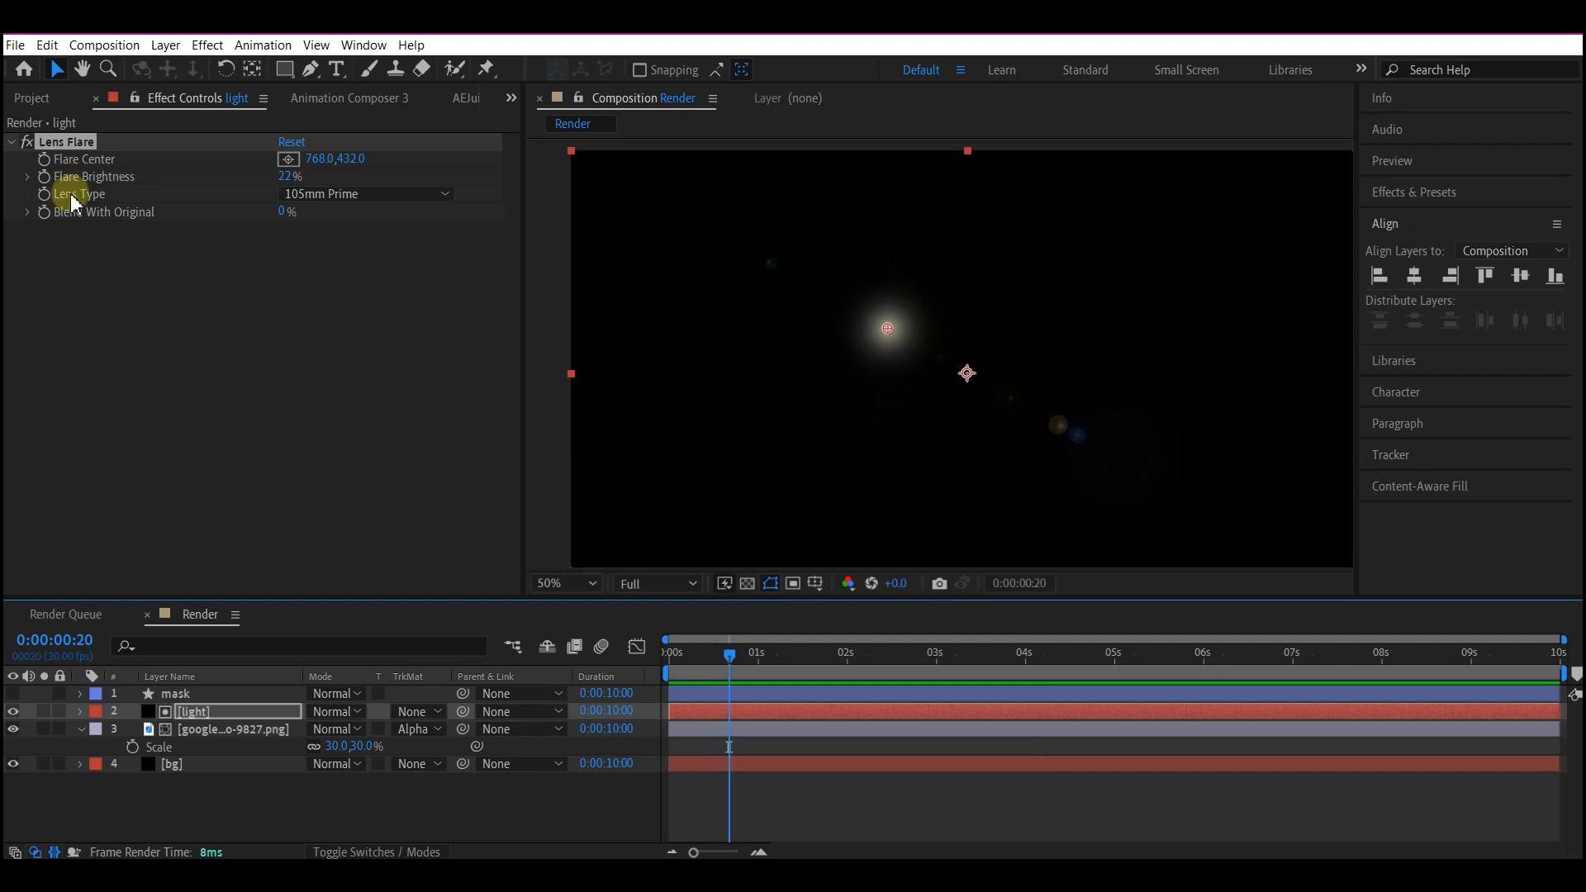
{"action": "left_click", "coordinate": [44, 177]}
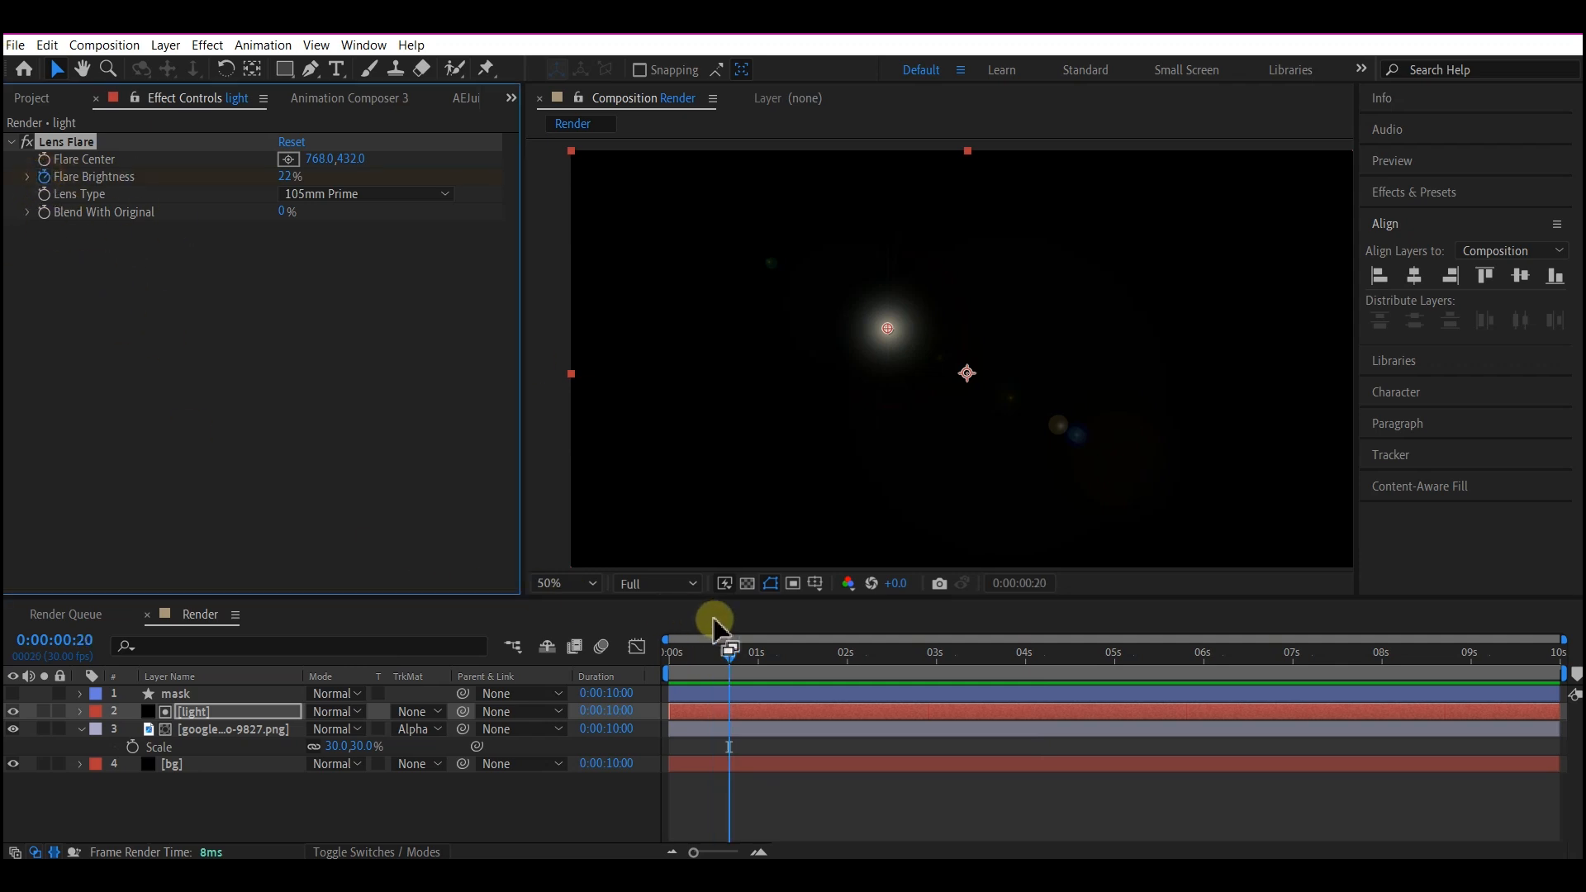
{"action": "left_click_drag", "start_coordinate": [697, 655], "coordinate": [653, 659]}
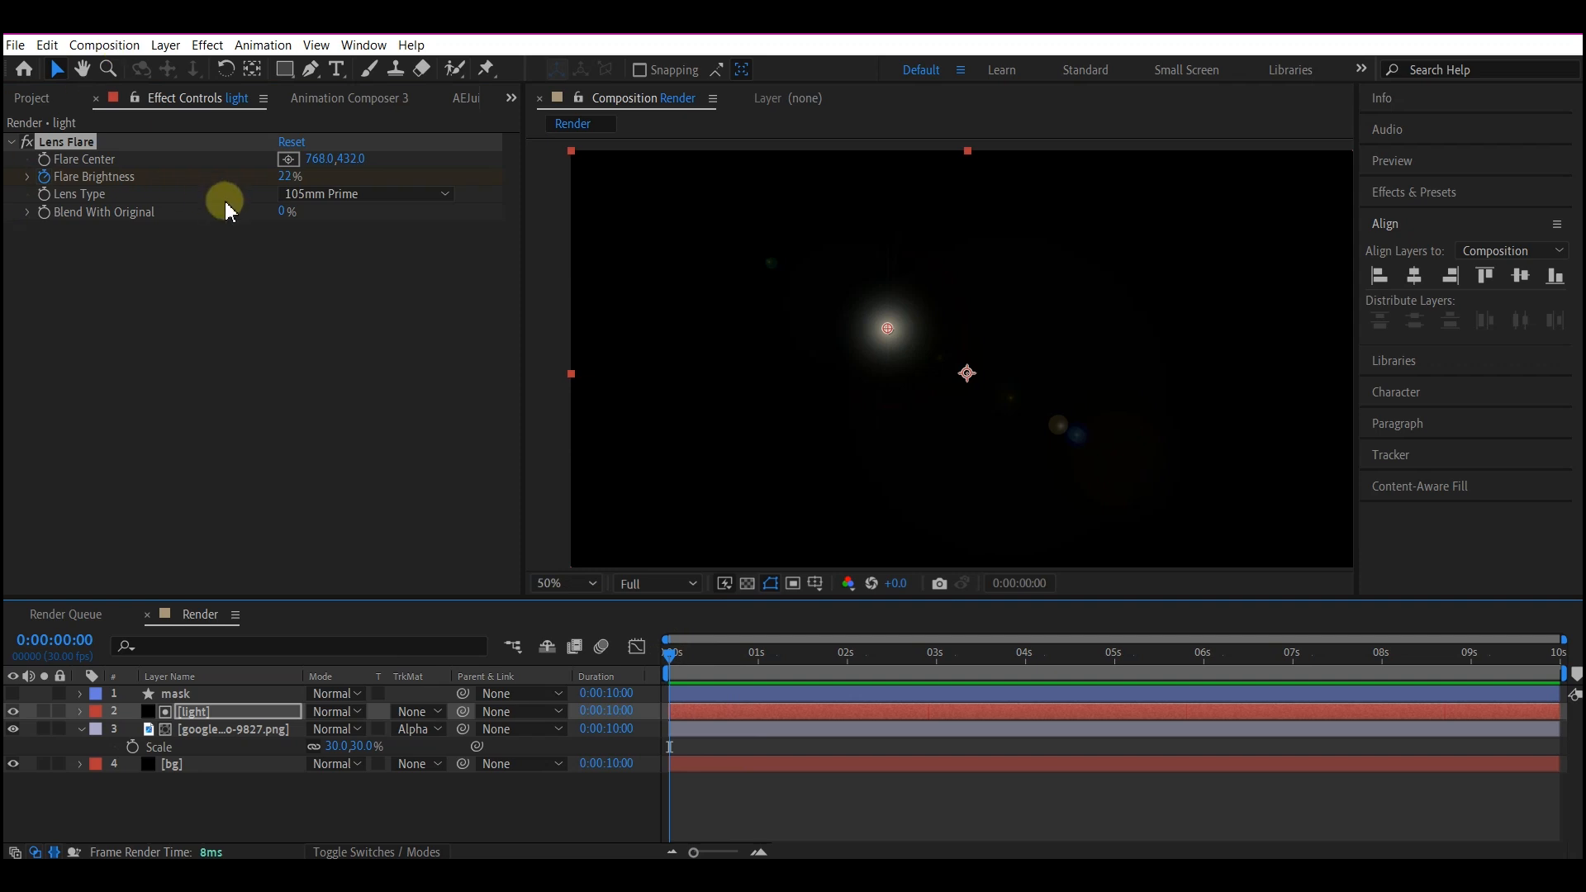
{"action": "left_click", "coordinate": [281, 177]}
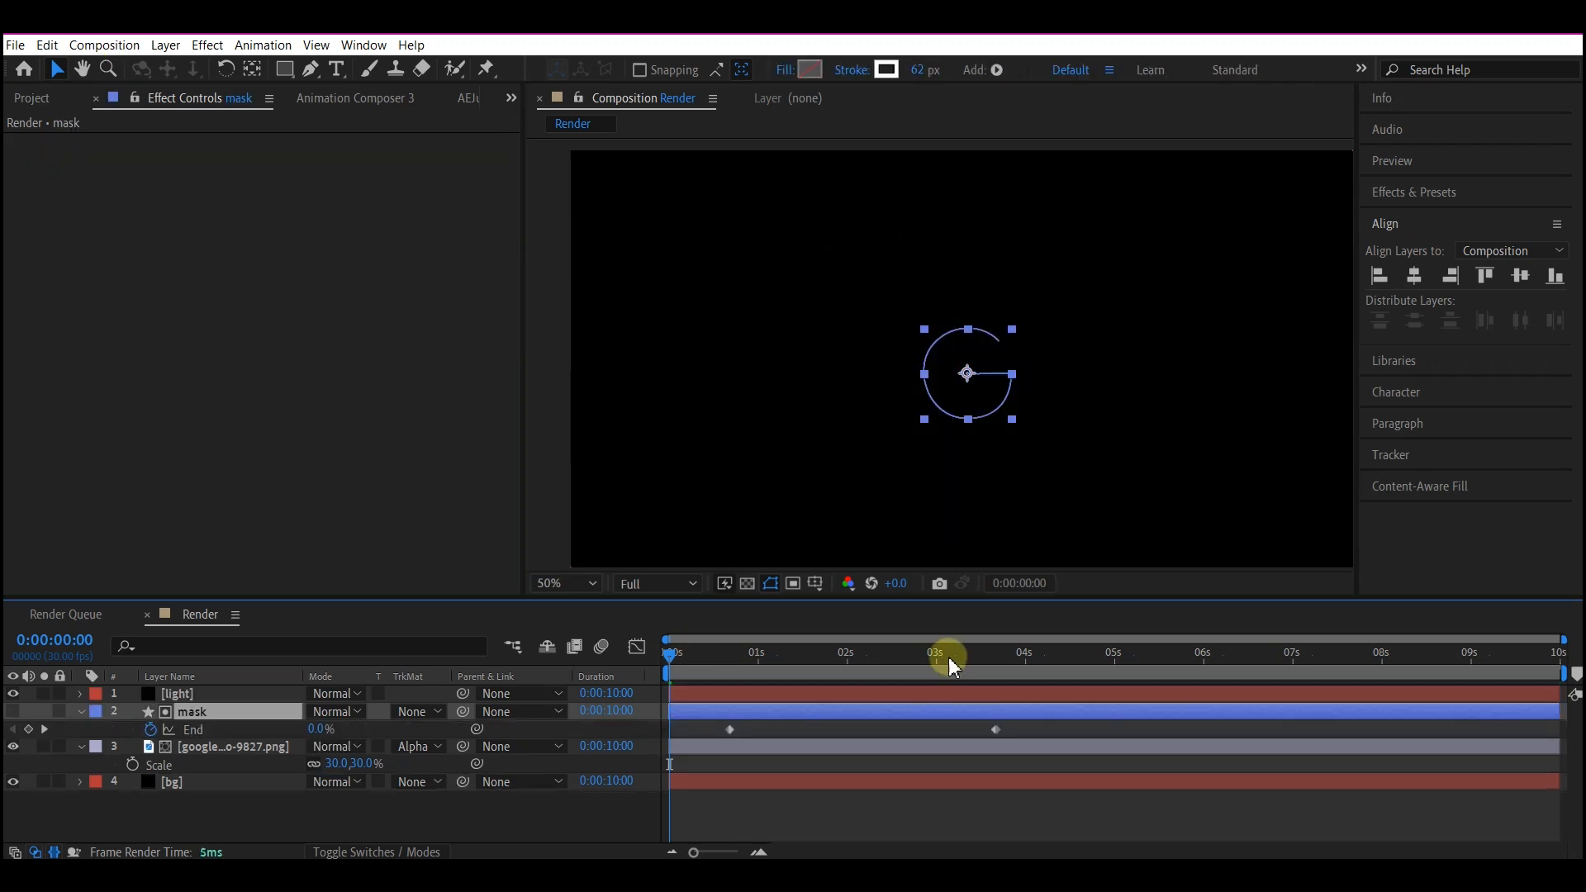
Place the light layer above the mask layer and keyframe its Flare Brightness at 22% at 0:00:03:17.
{"action": "left_click_drag", "start_coordinate": [948, 657], "coordinate": [986, 651]}
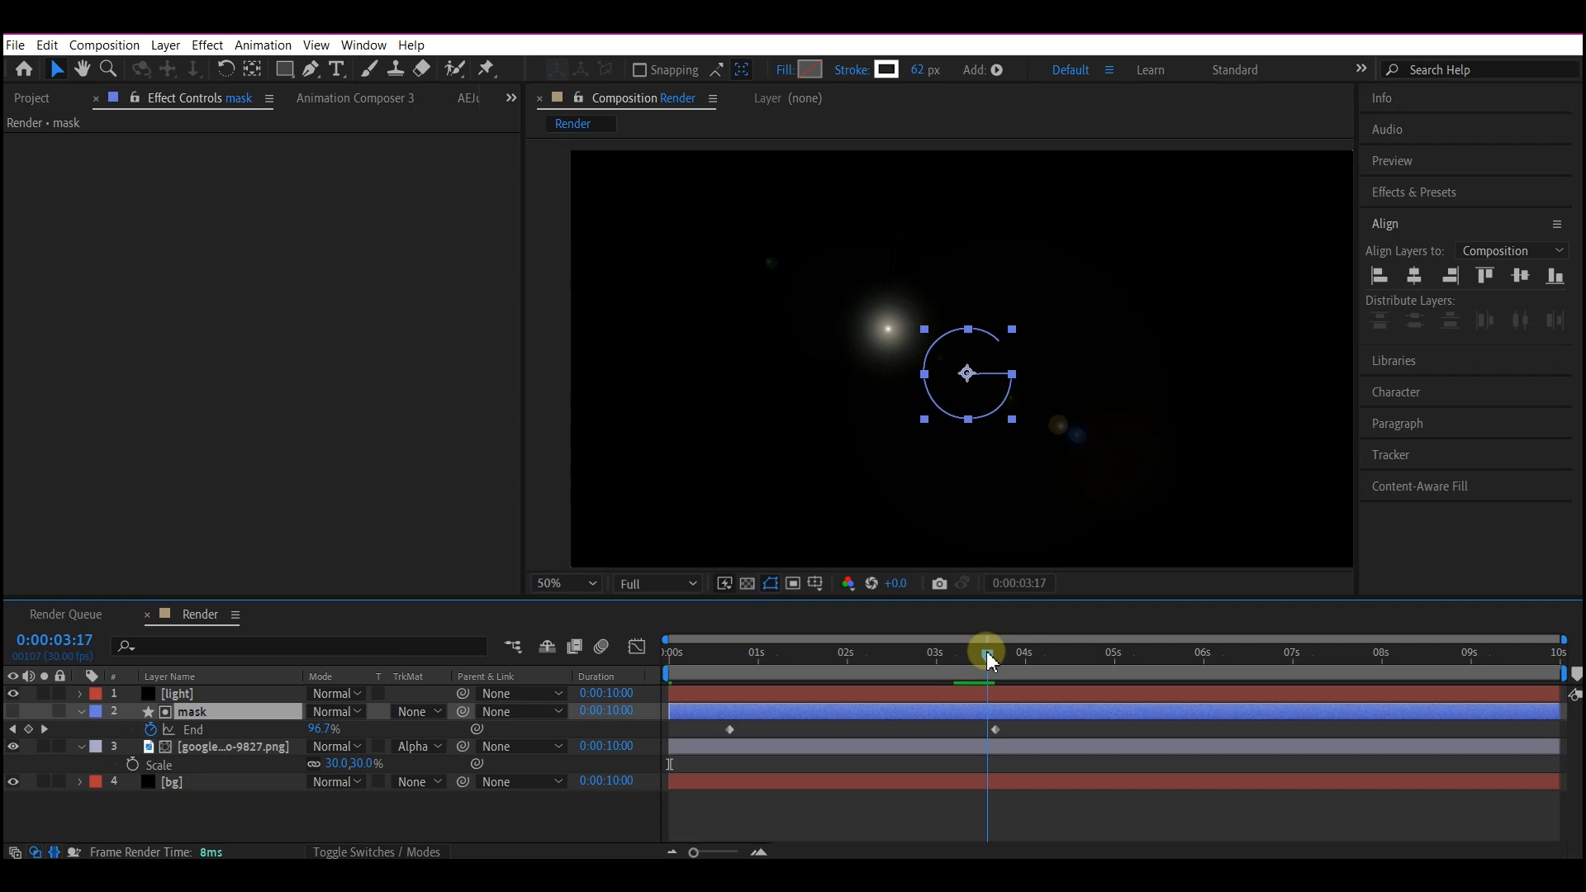
{"action": "left_click", "coordinate": [981, 748]}
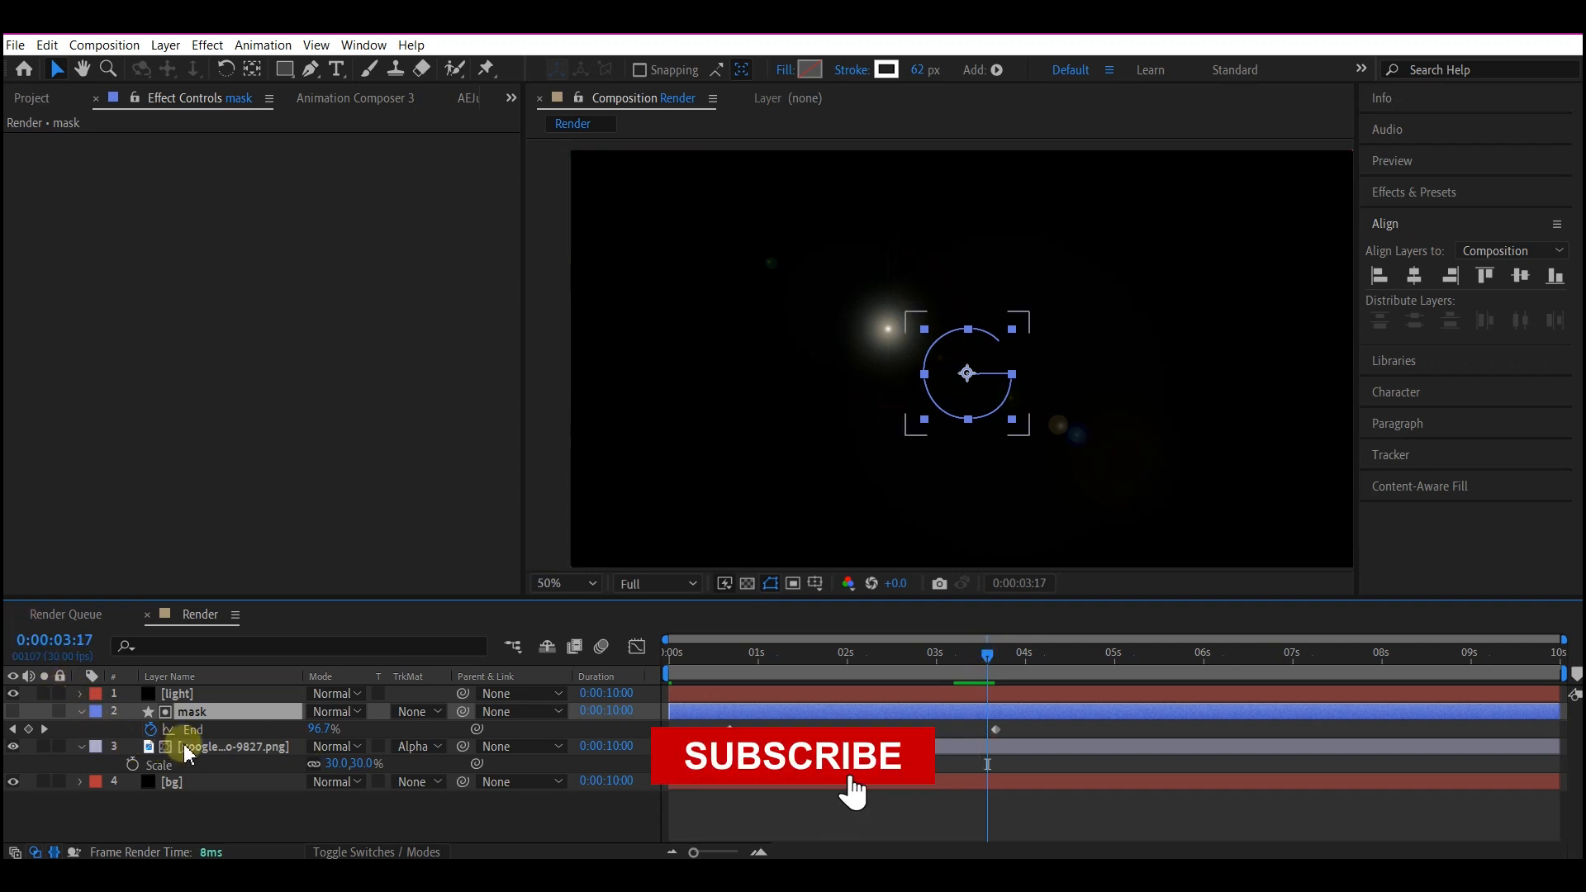
{"action": "left_click", "coordinate": [190, 696]}
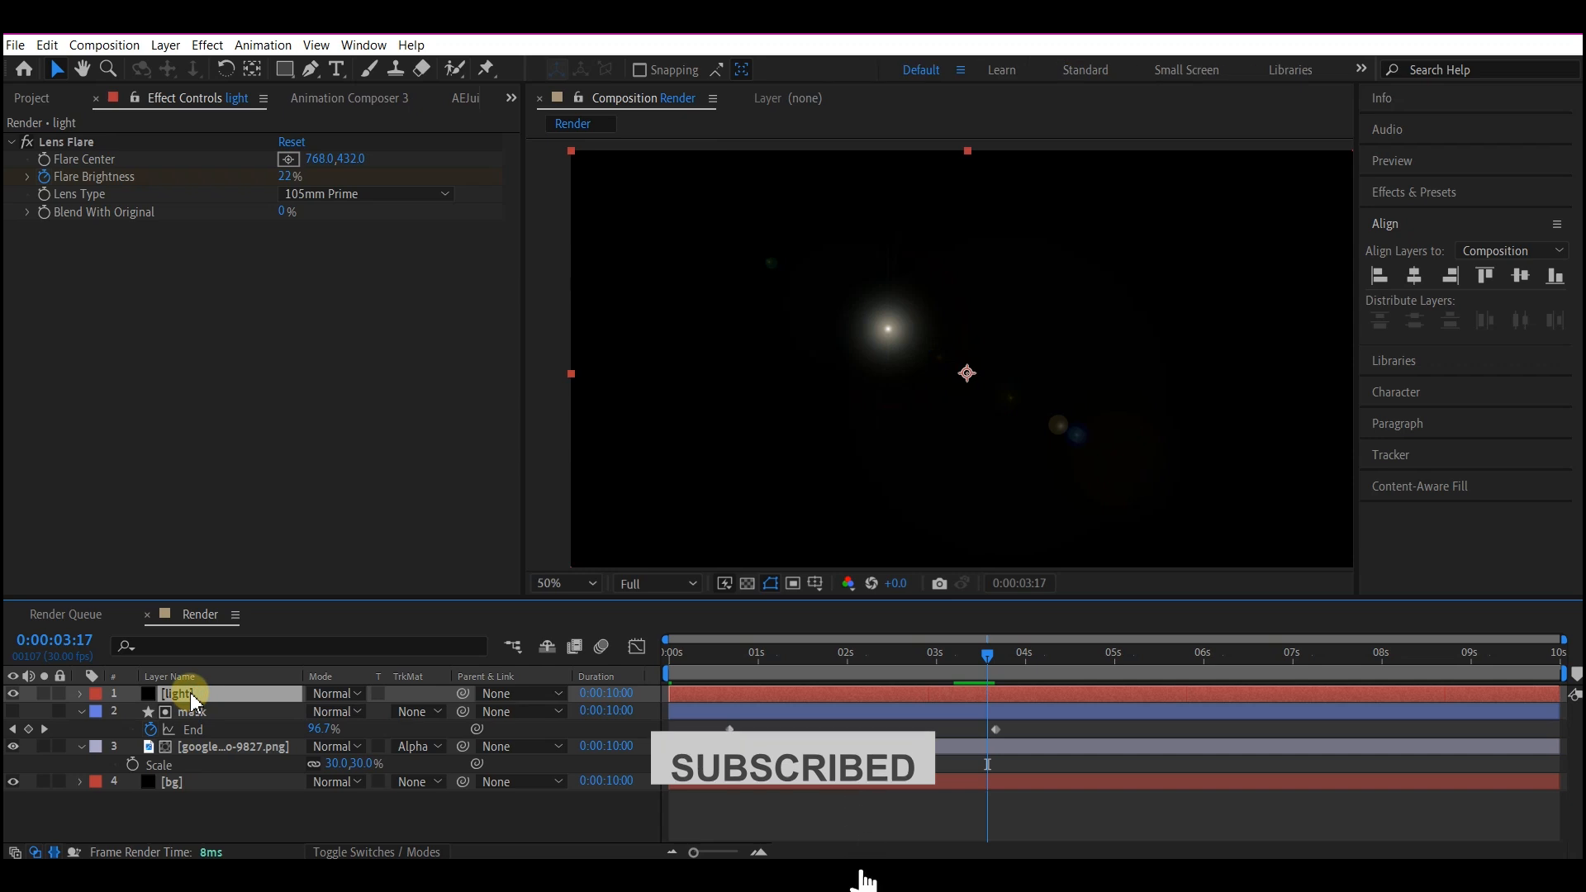
{"action": "key", "text": "u"}
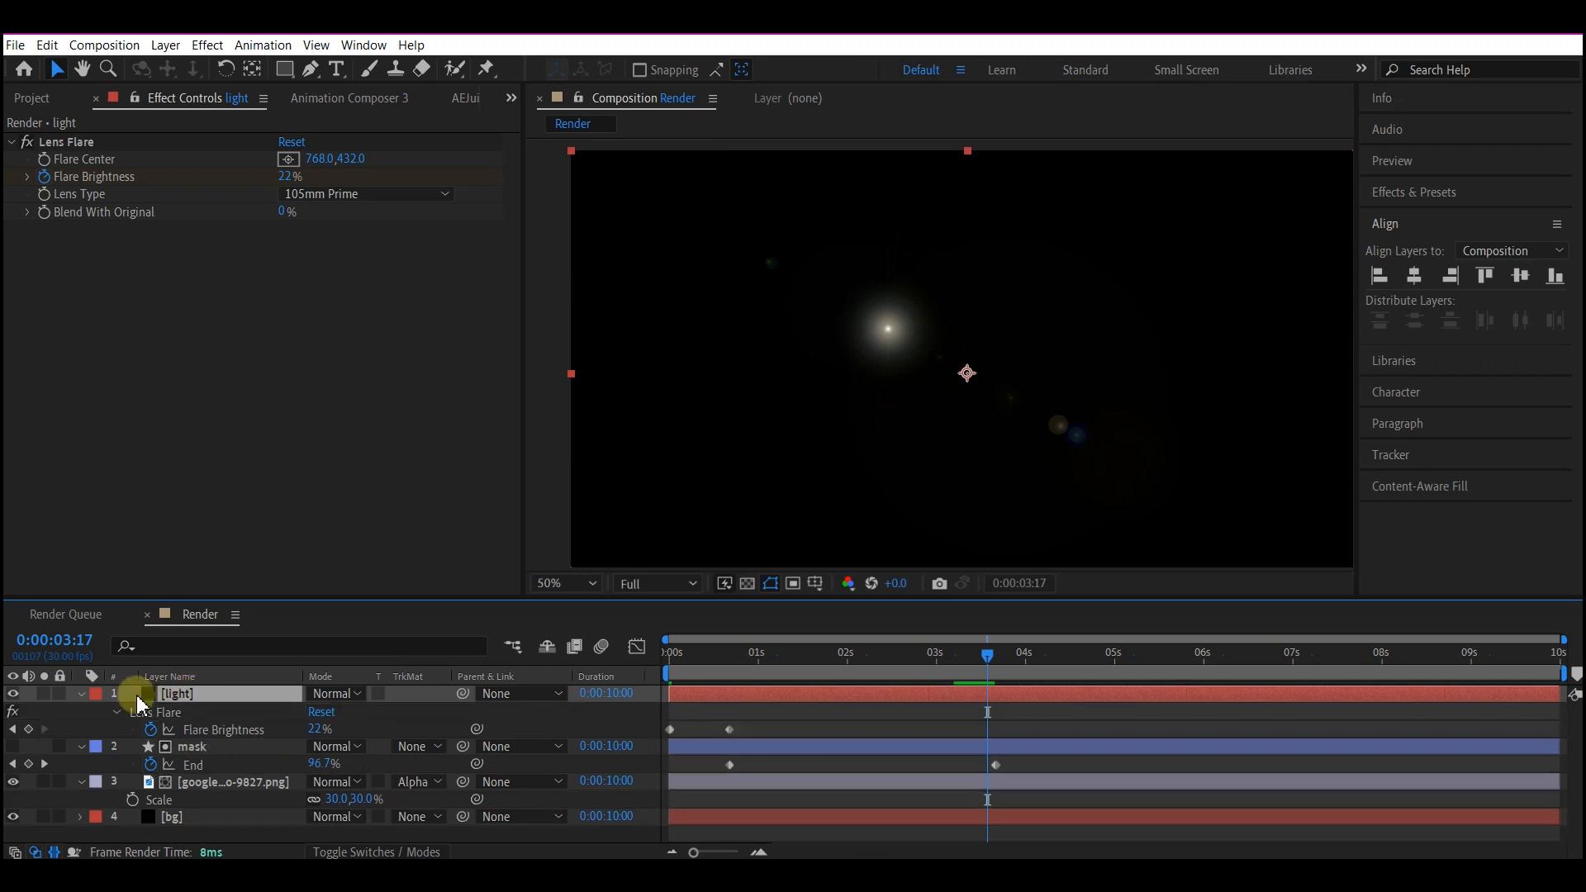
{"action": "left_click", "coordinate": [28, 730]}
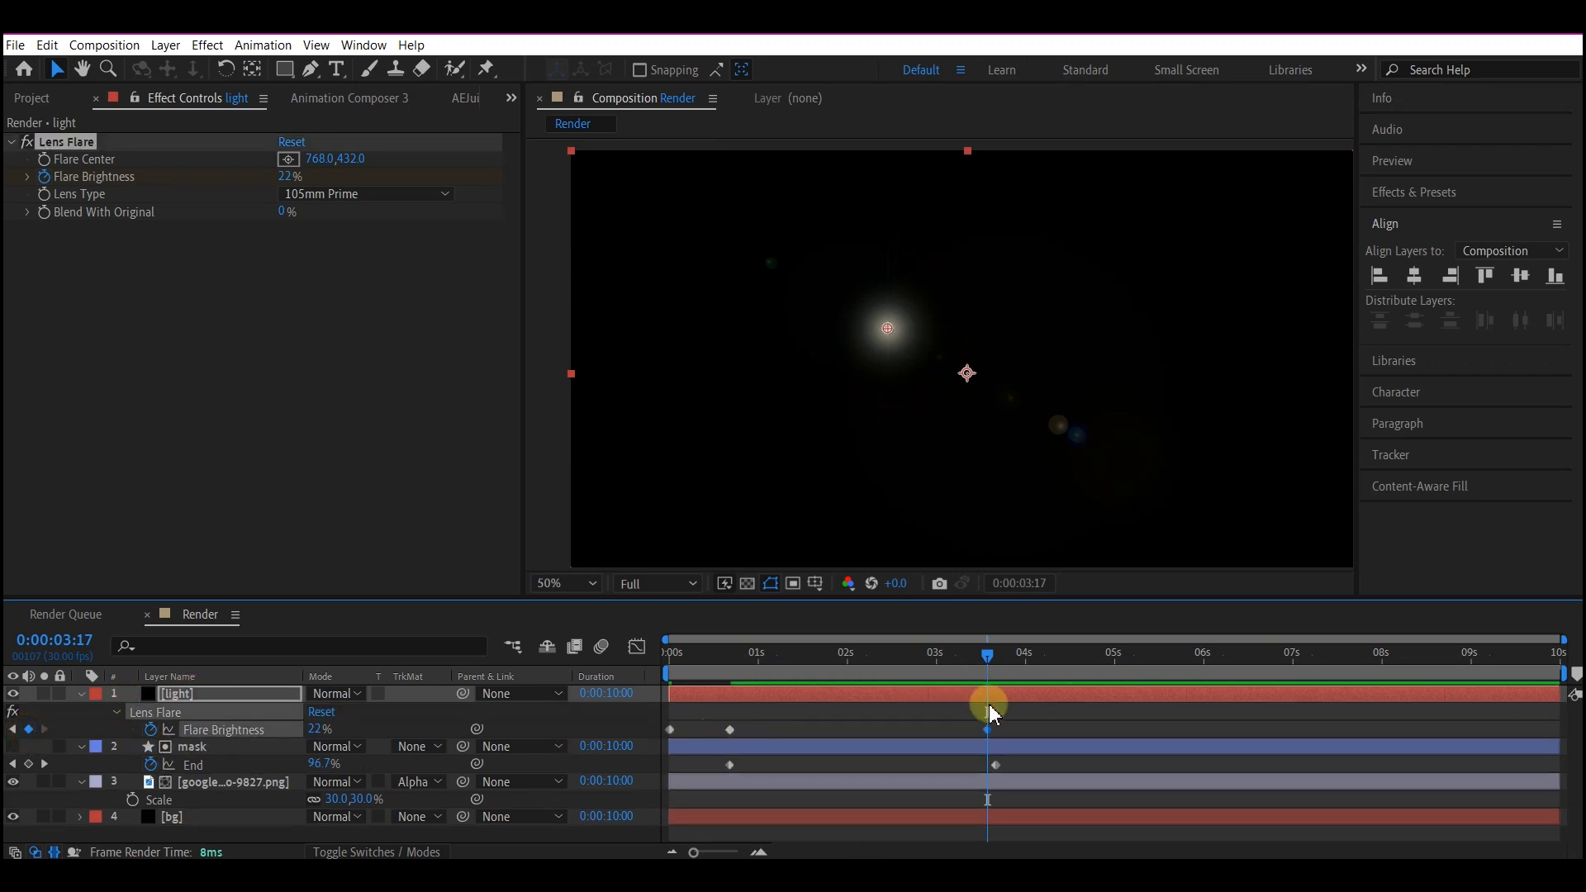
Keyframe the light layer's Flare Brightness at 0% at 0:00:04:15.
{"action": "left_click", "coordinate": [1070, 654]}
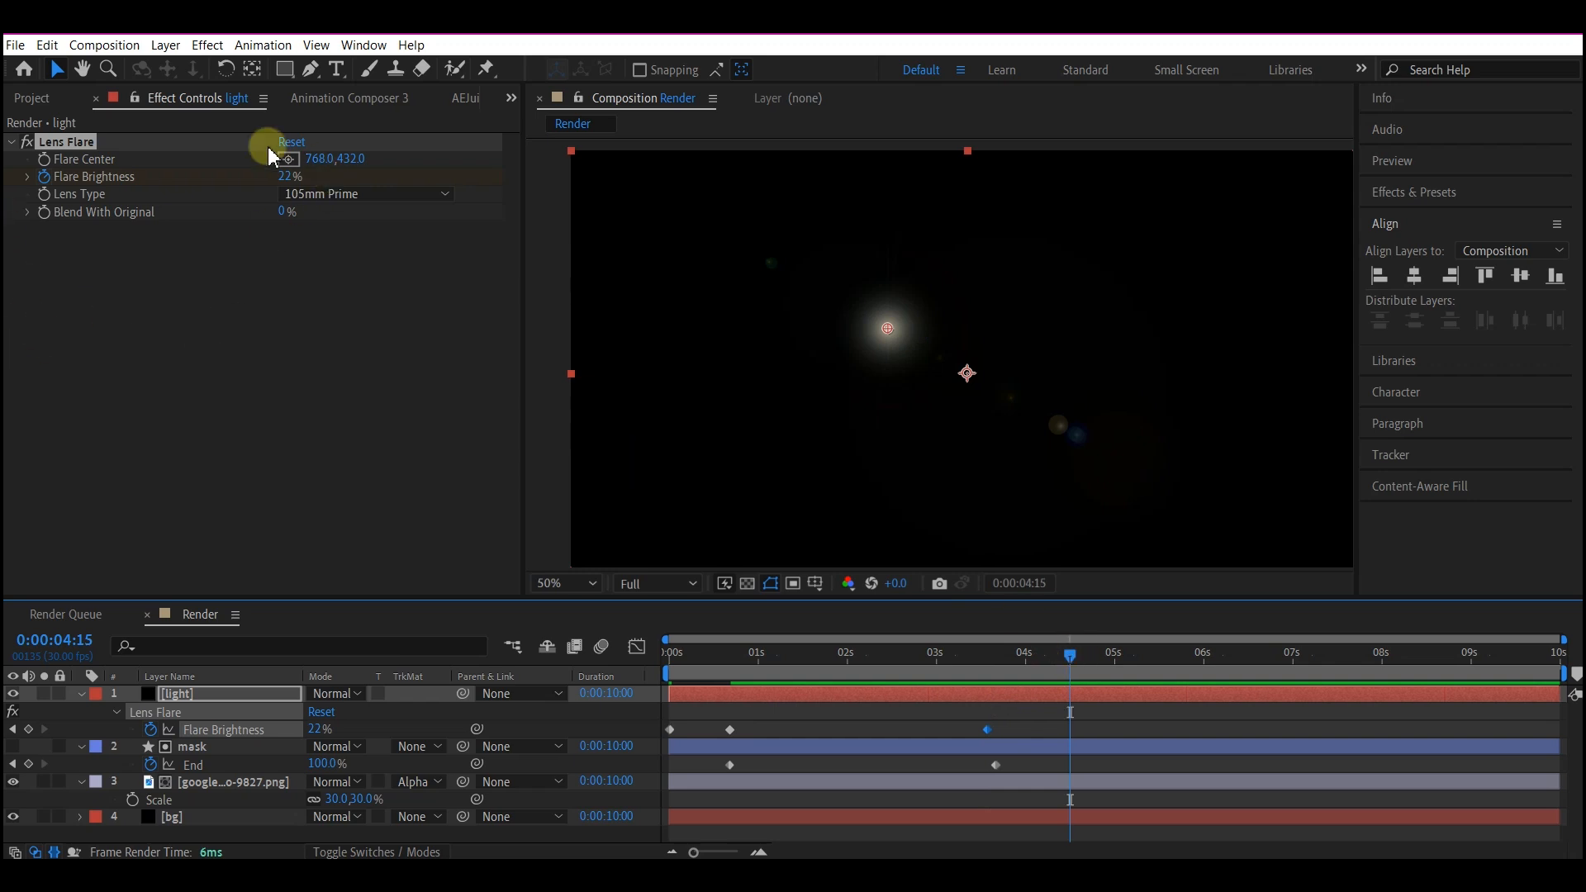
{"action": "left_click", "coordinate": [287, 176]}
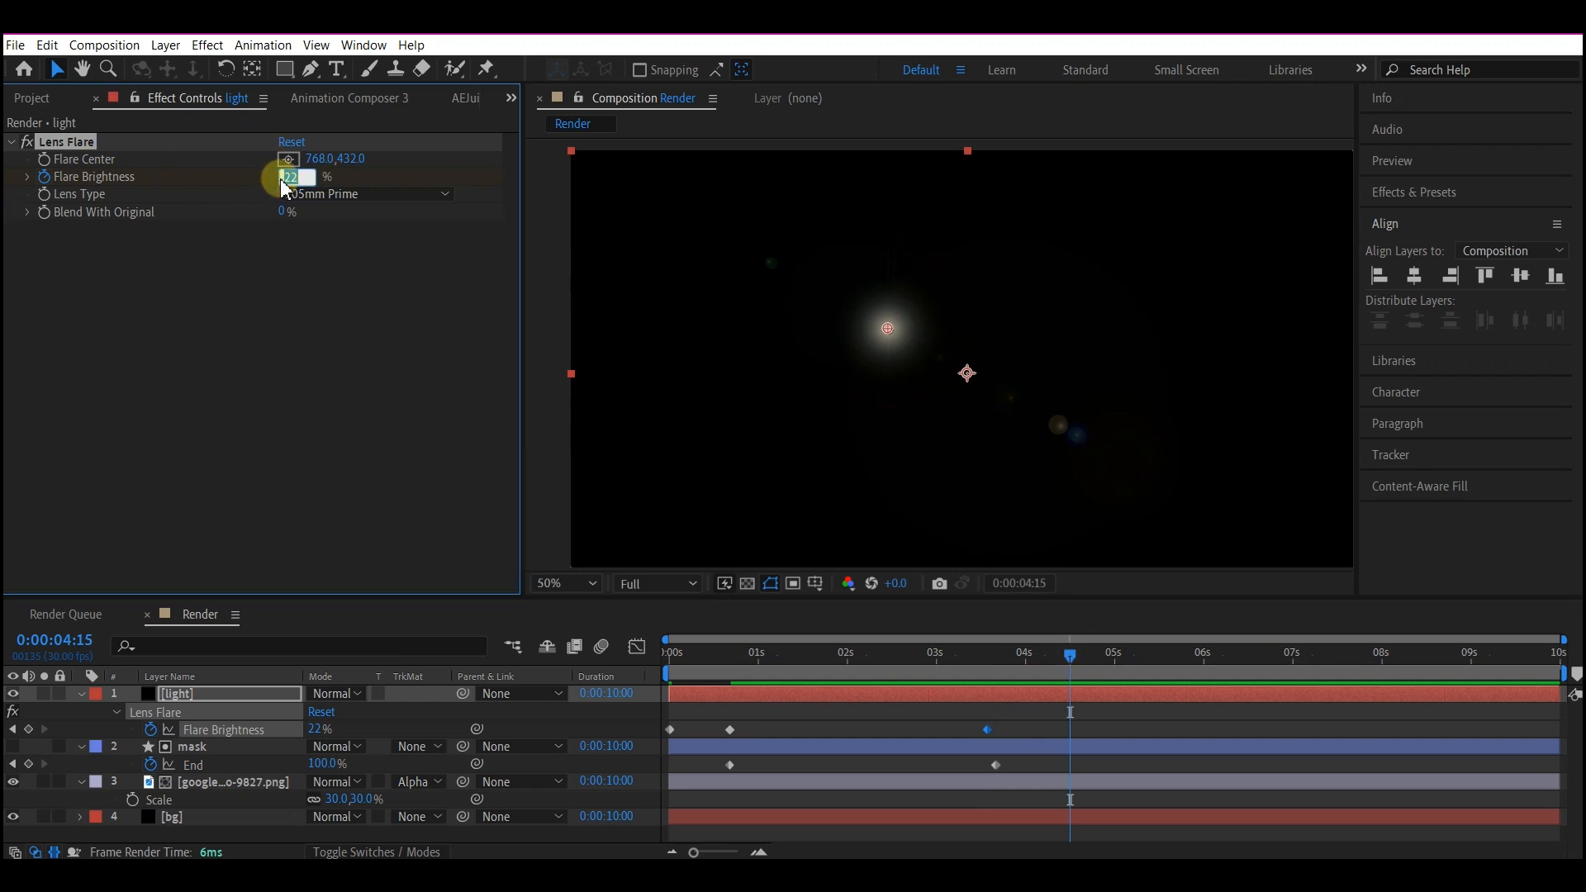
{"action": "type", "text": "0"}
{"action": "key", "text": "Return"}
Expand the mask layer's Shape 1 contents down to Path 1 and copy its Path property.
{"action": "left_click", "coordinate": [201, 747]}
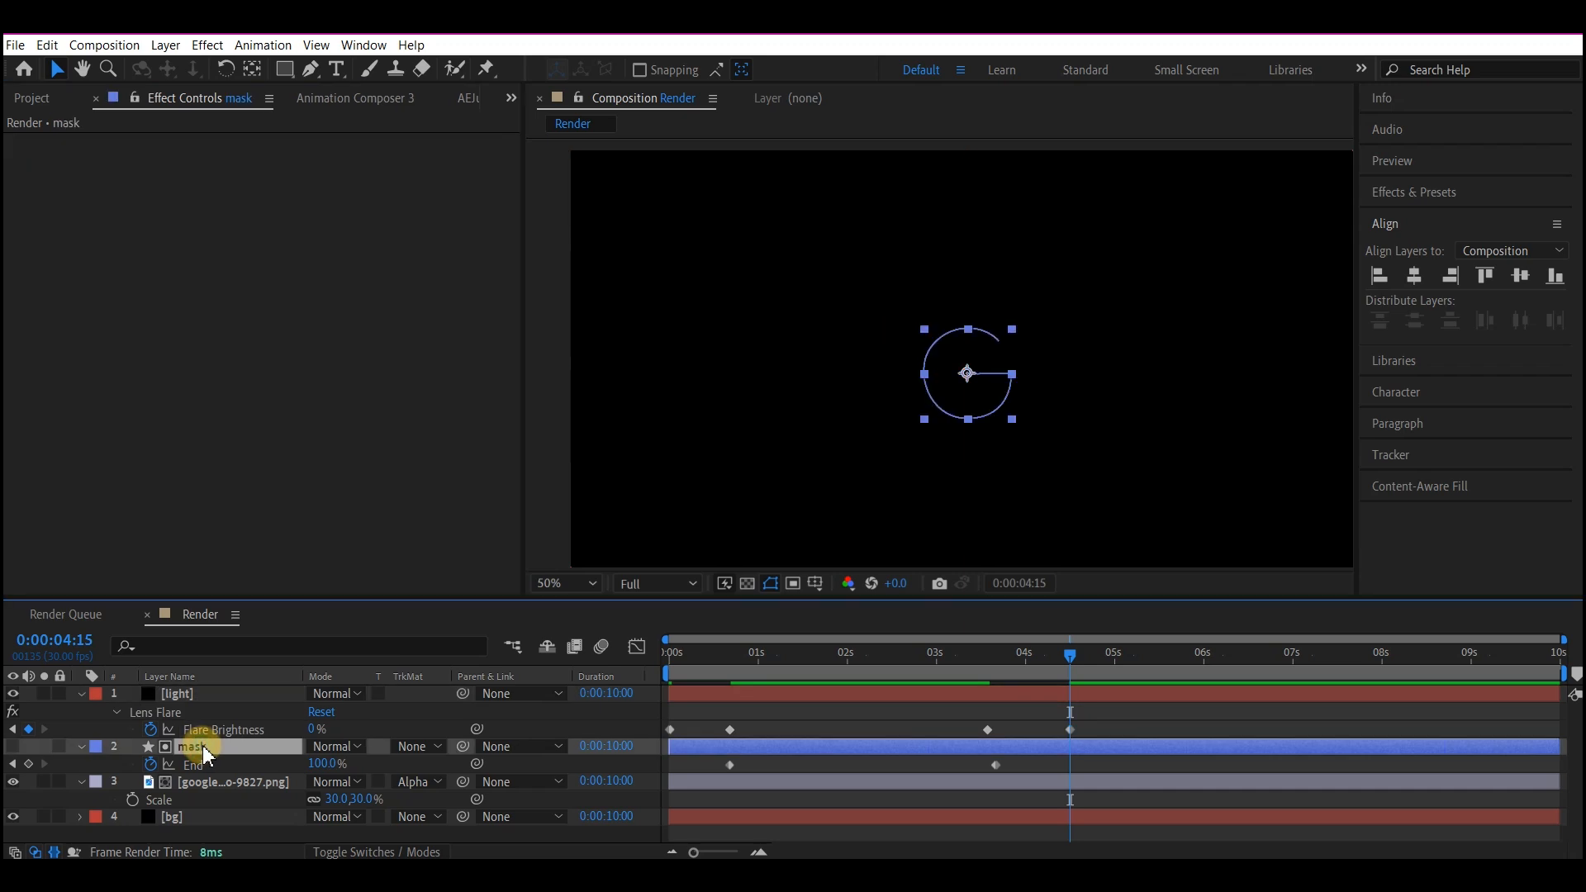
{"action": "left_click", "coordinate": [81, 746]}
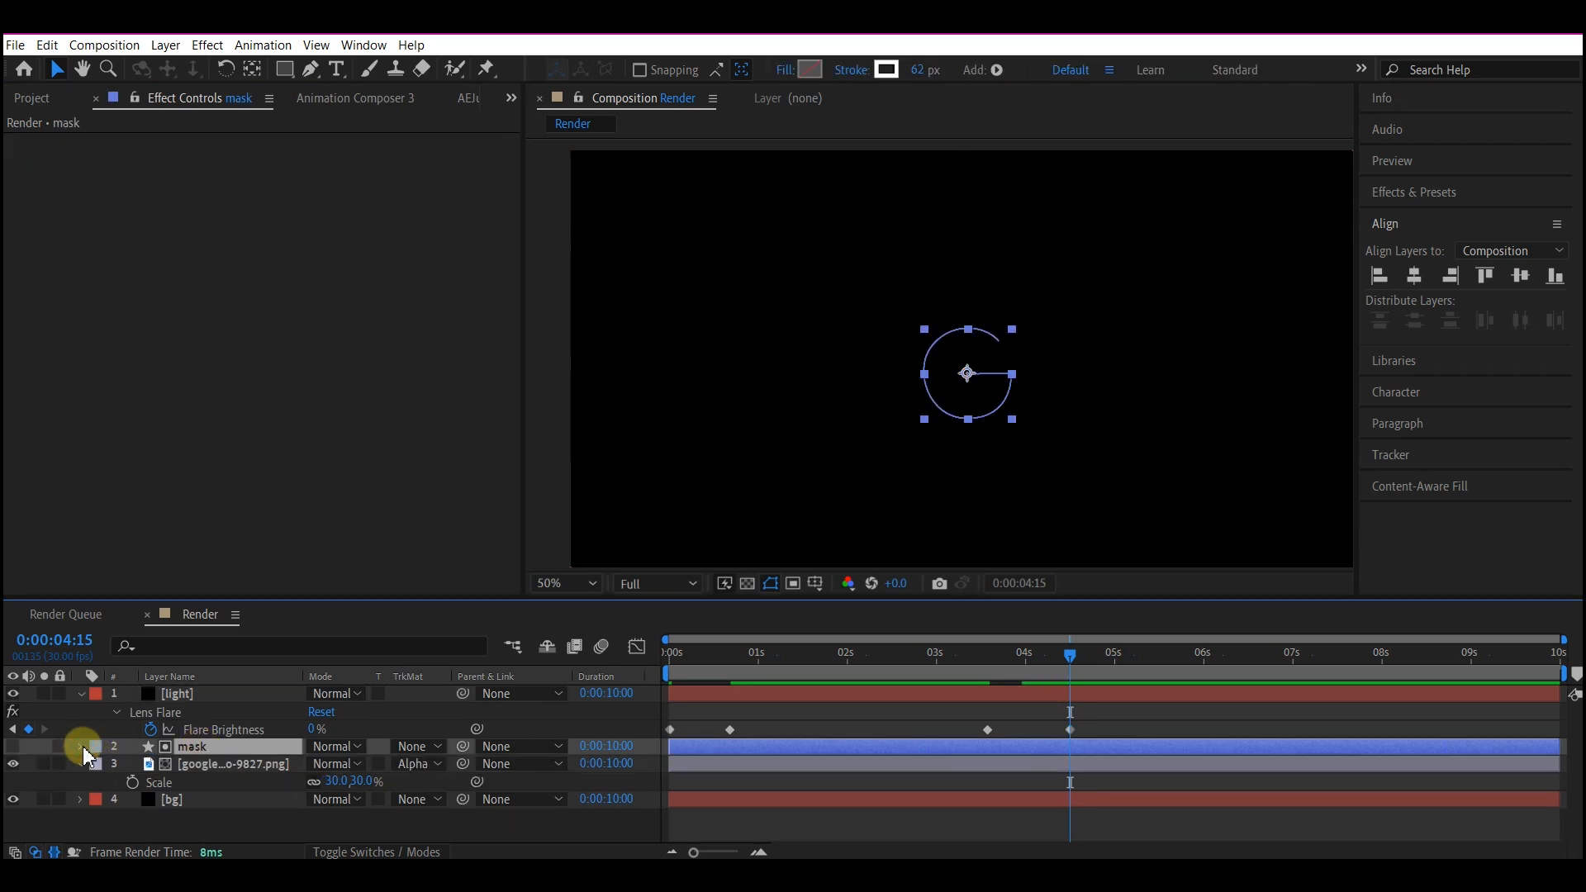
{"action": "left_click", "coordinate": [80, 747]}
{"action": "scroll", "coordinate": [82, 742], "scroll_direction": "down", "scroll_amount": 3}
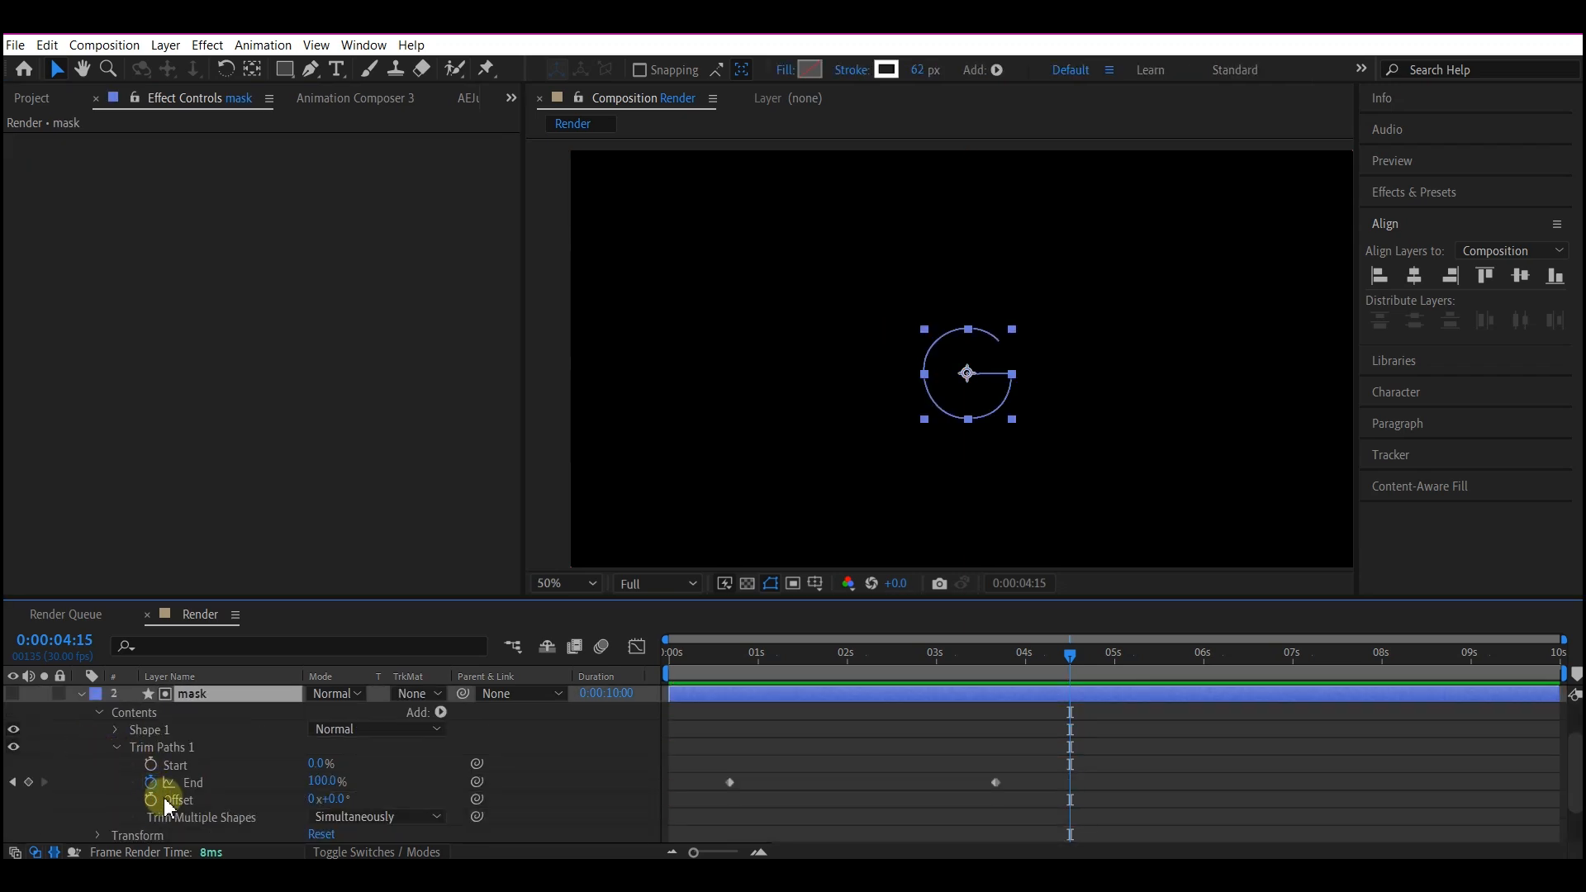
{"action": "left_click", "coordinate": [137, 768]}
{"action": "left_click", "coordinate": [115, 730]}
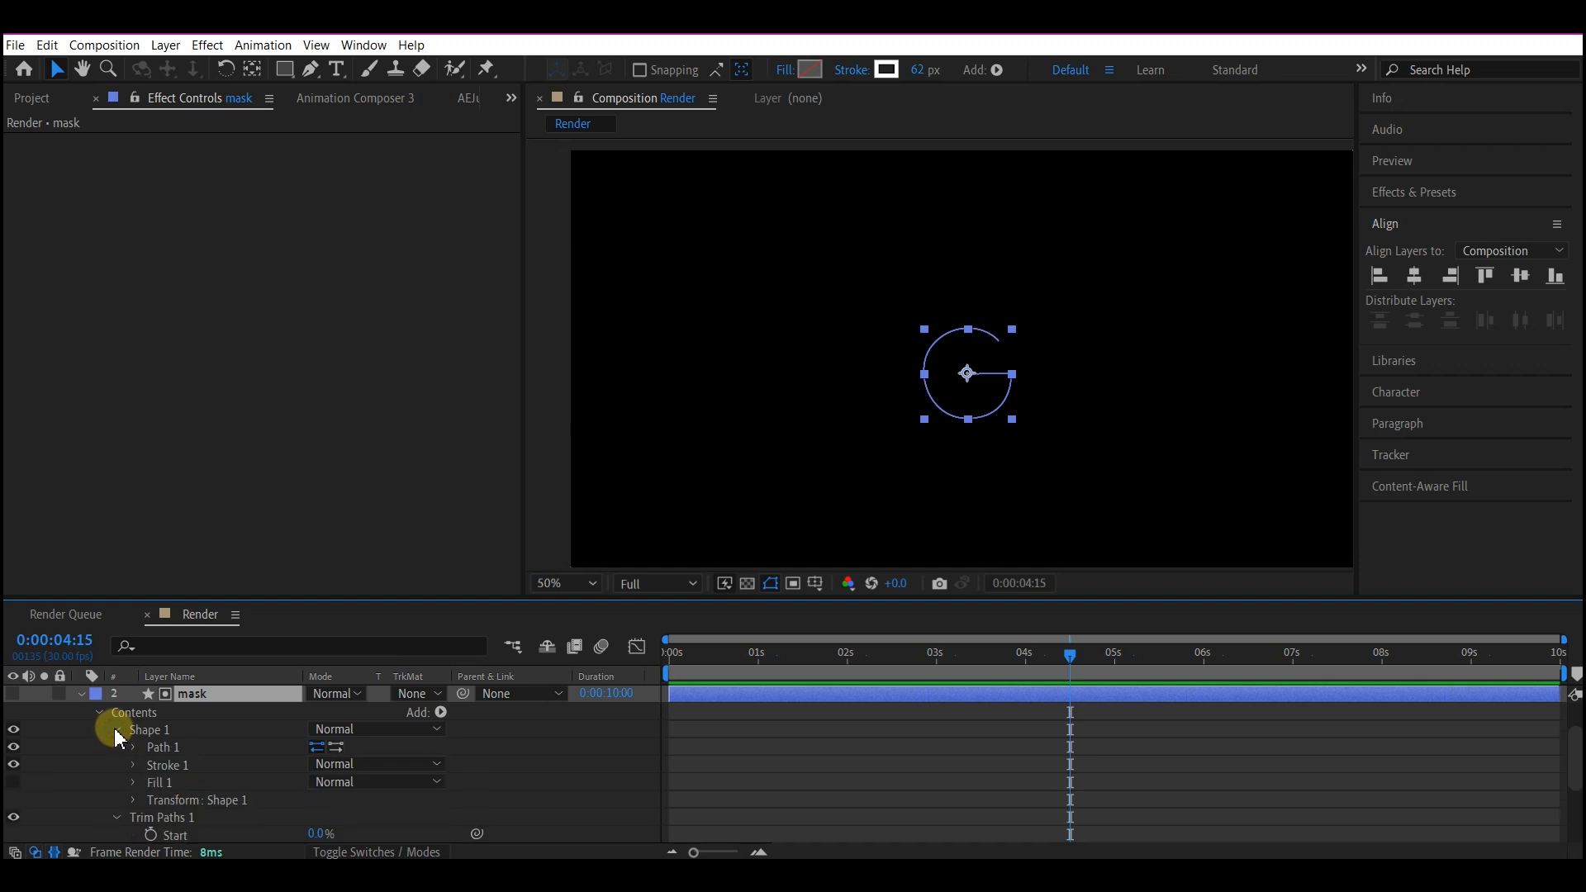
{"action": "left_click", "coordinate": [135, 747]}
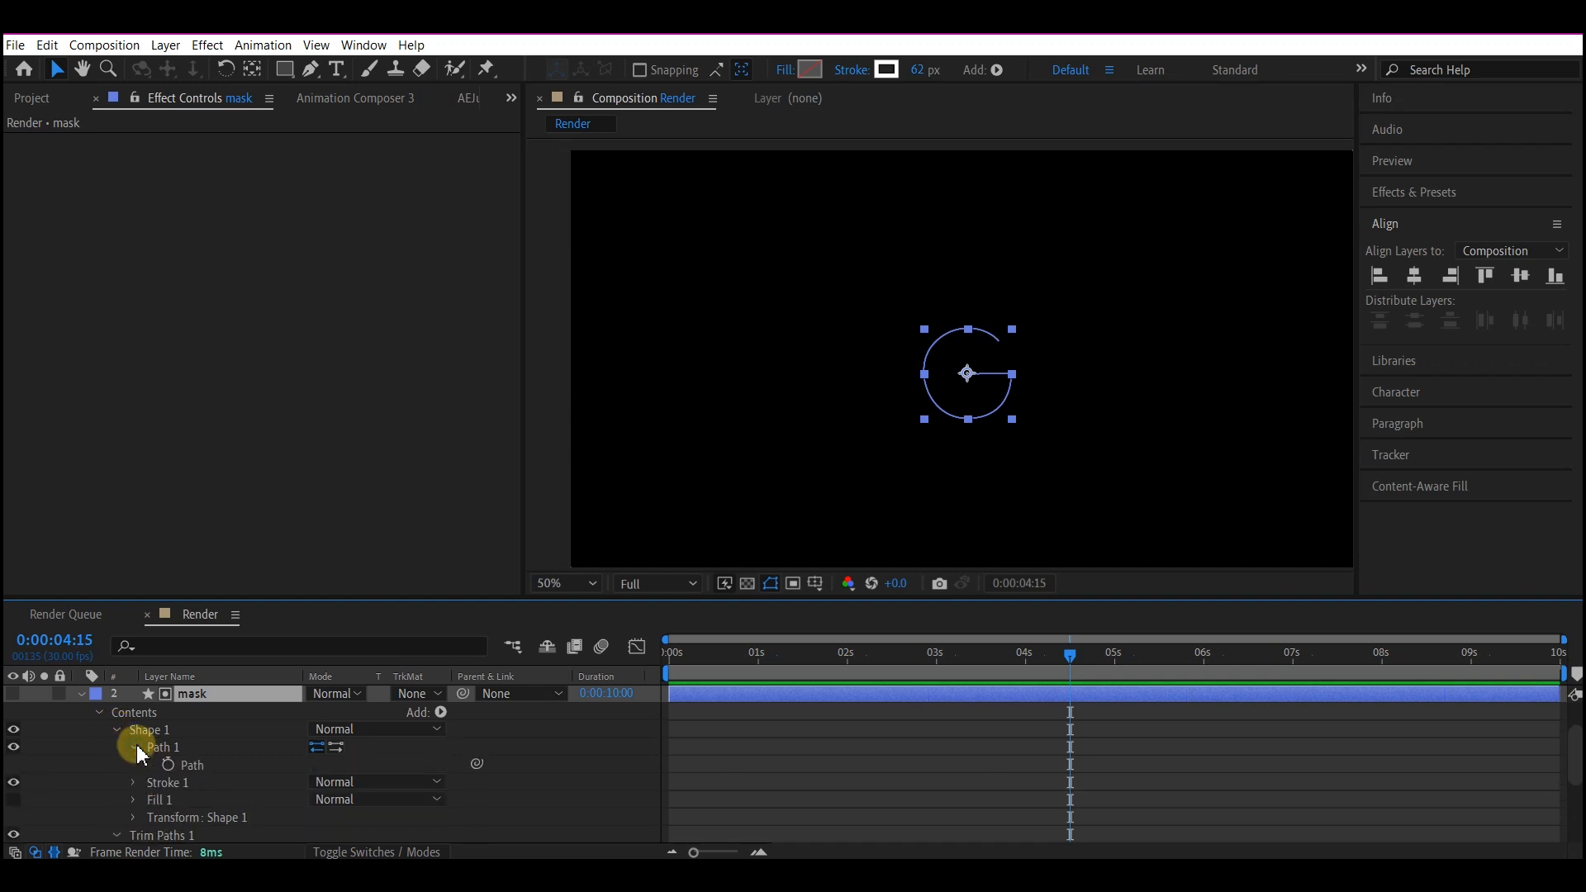
{"action": "left_click", "coordinate": [198, 766]}
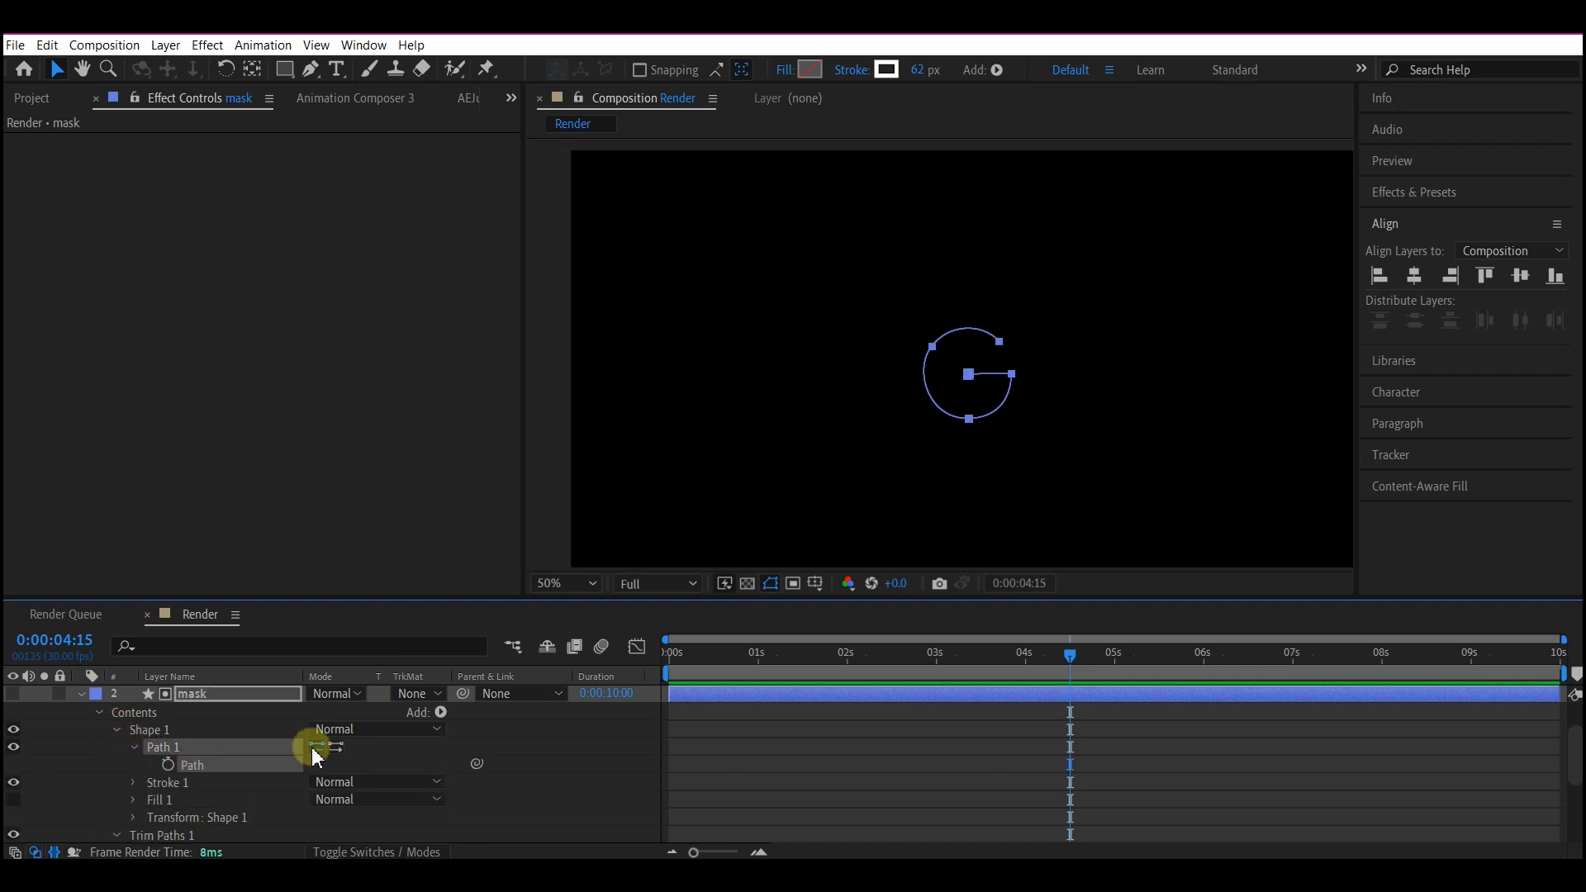
{"action": "scroll", "coordinate": [274, 732], "scroll_direction": "up", "scroll_amount": 1}
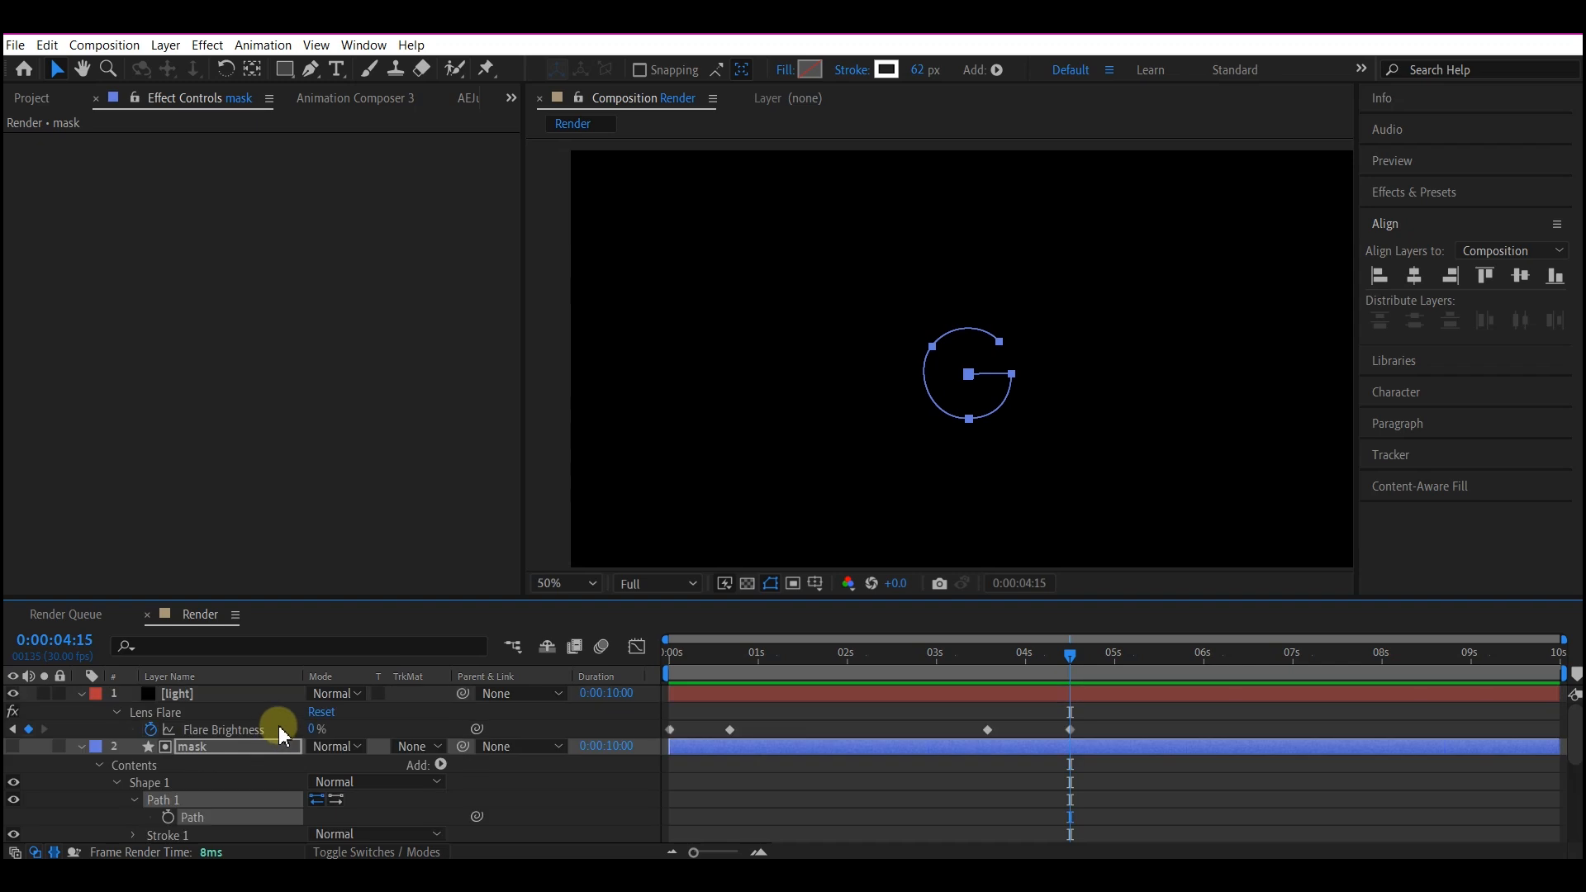
Paste the copied mask path into the light layer's Lens Flare Flare Center property at 0:00:00:20.
{"action": "left_click", "coordinate": [174, 697]}
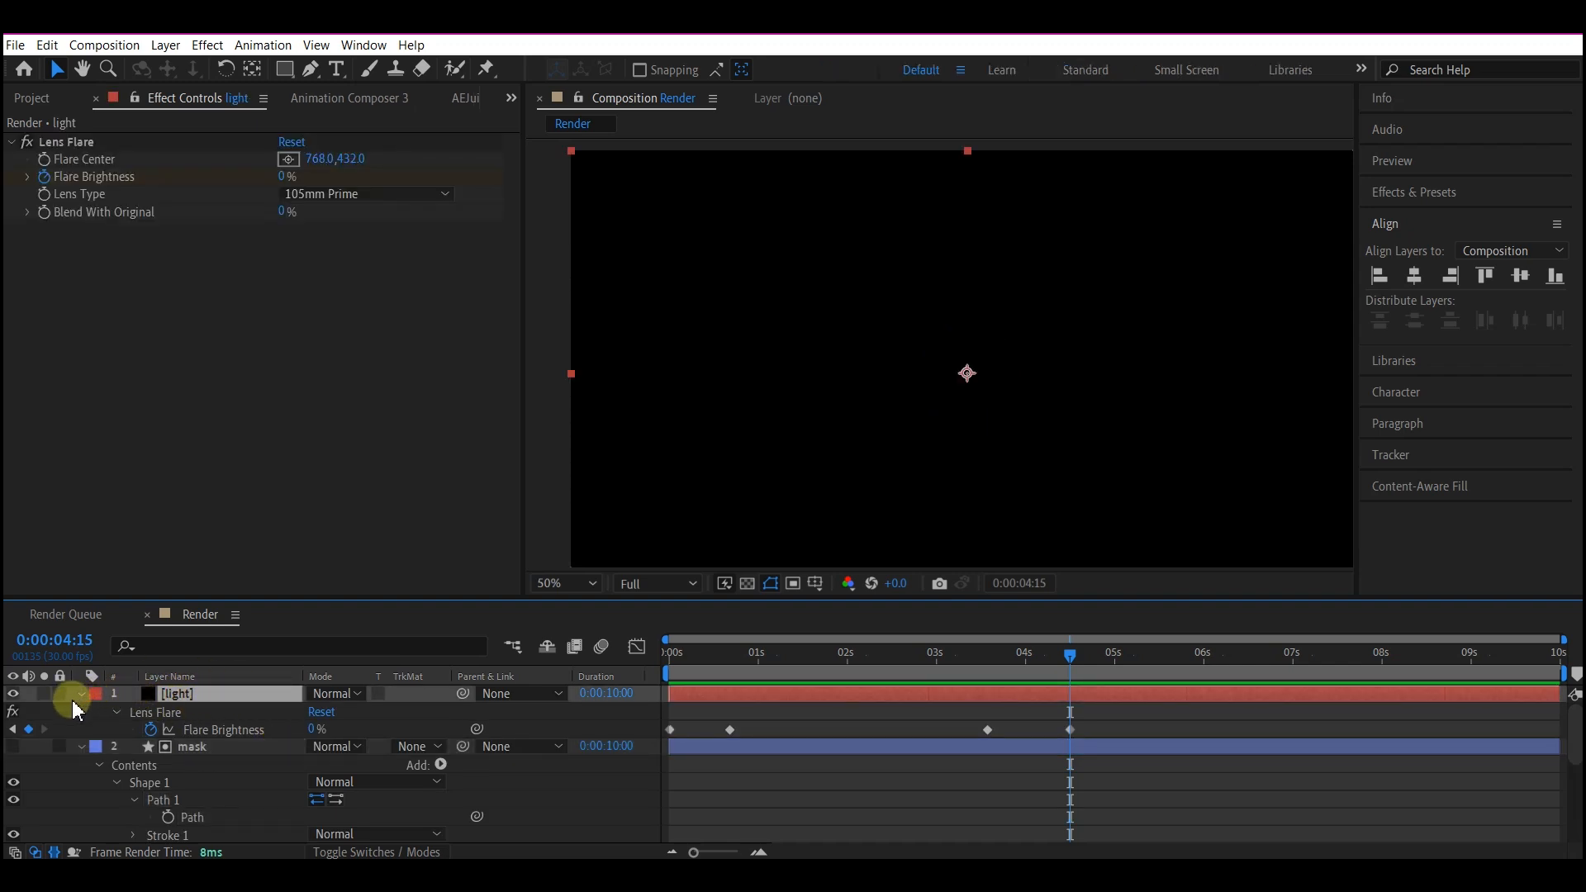
{"action": "left_click", "coordinate": [114, 711]}
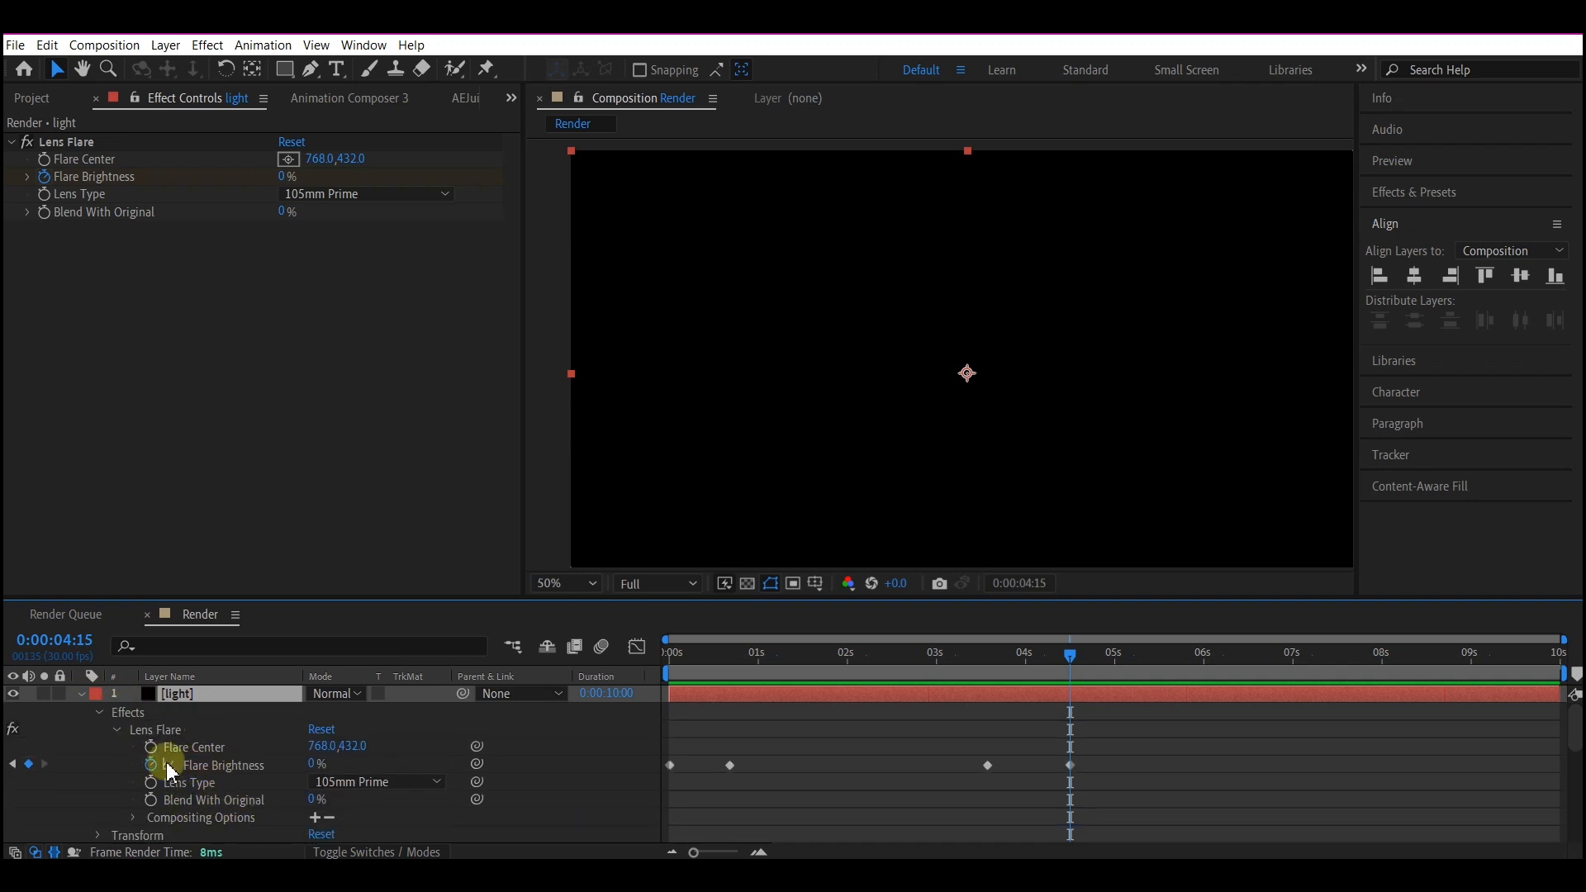
{"action": "left_click", "coordinate": [207, 747]}
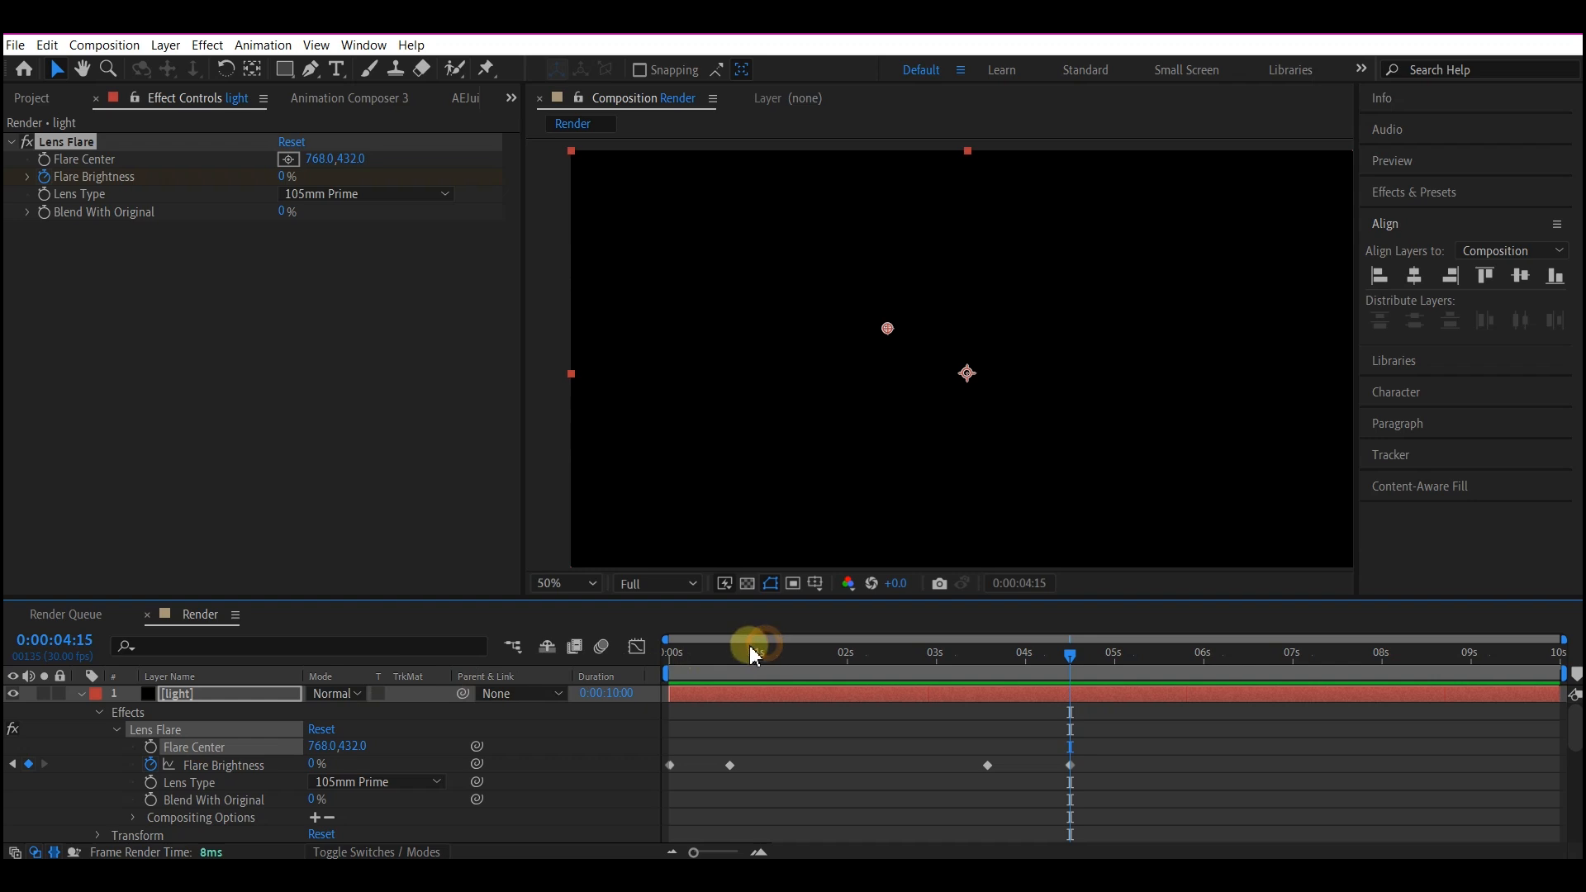
{"action": "mouse_move", "coordinate": [736, 651]}
{"action": "left_mouse_down"}
{"action": "mouse_move", "coordinate": [721, 654]}
{"action": "mouse_move", "coordinate": [733, 660]}
{"action": "left_mouse_up"}
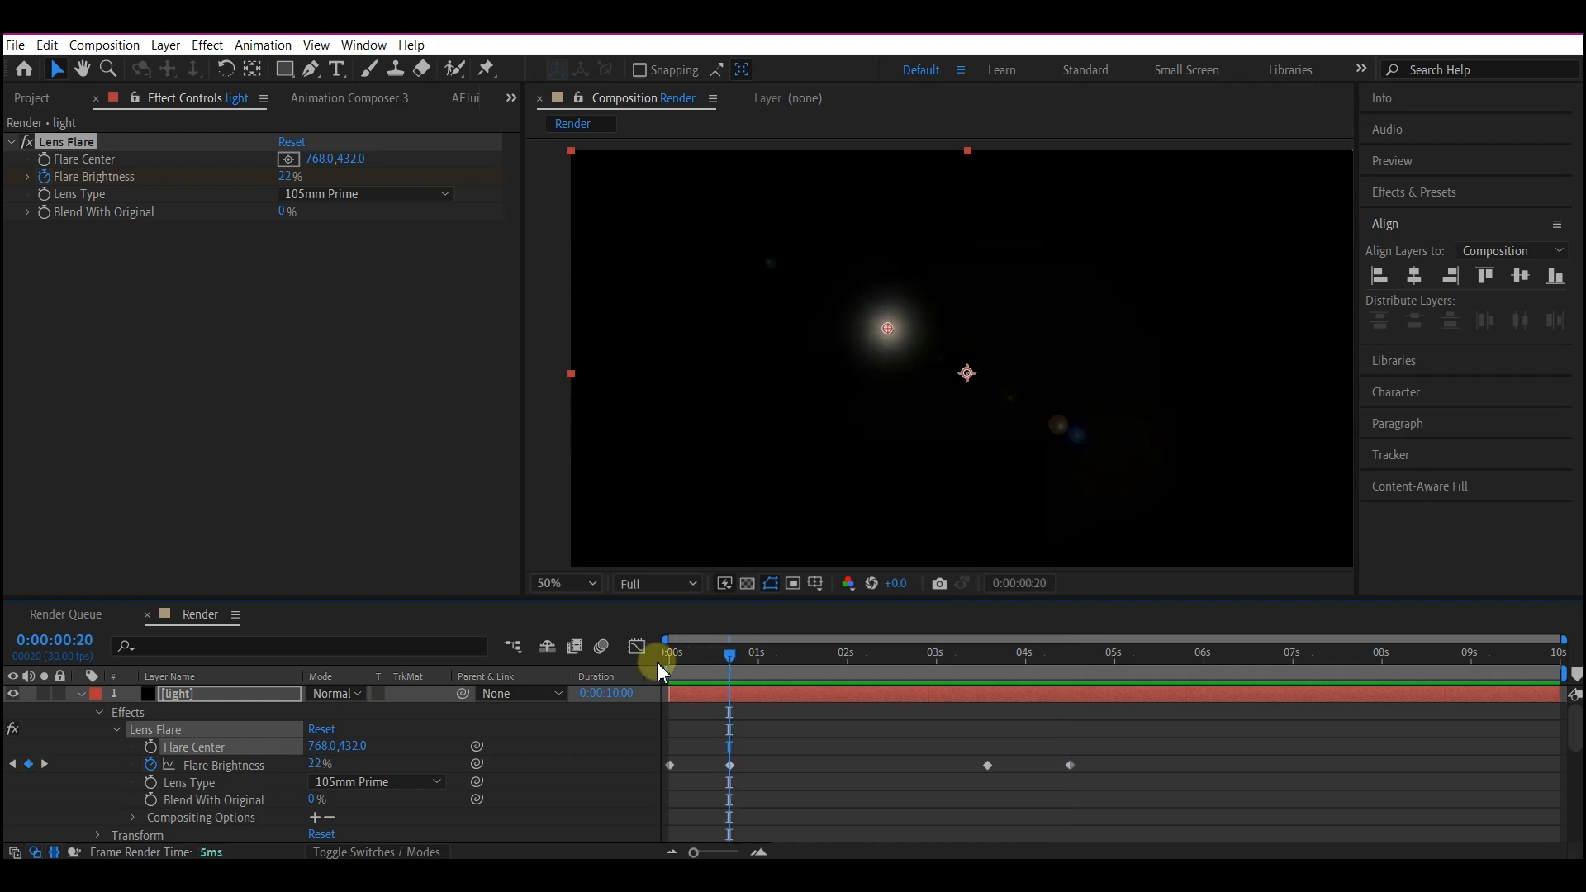
{"action": "key", "text": "ctrl+v"}
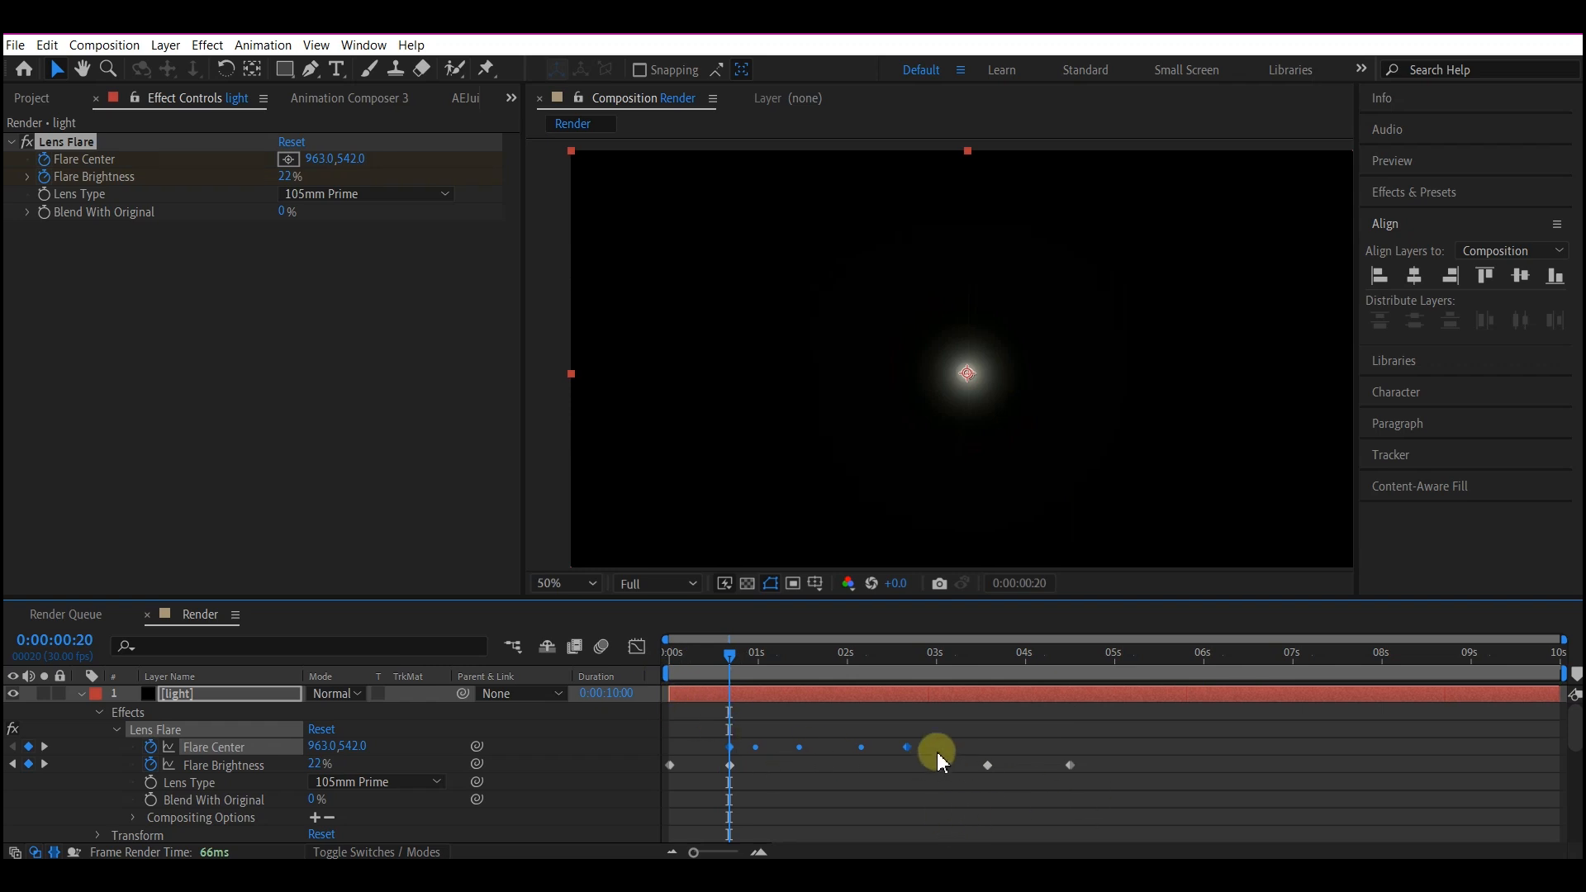
{"action": "left_click", "coordinate": [862, 746]}
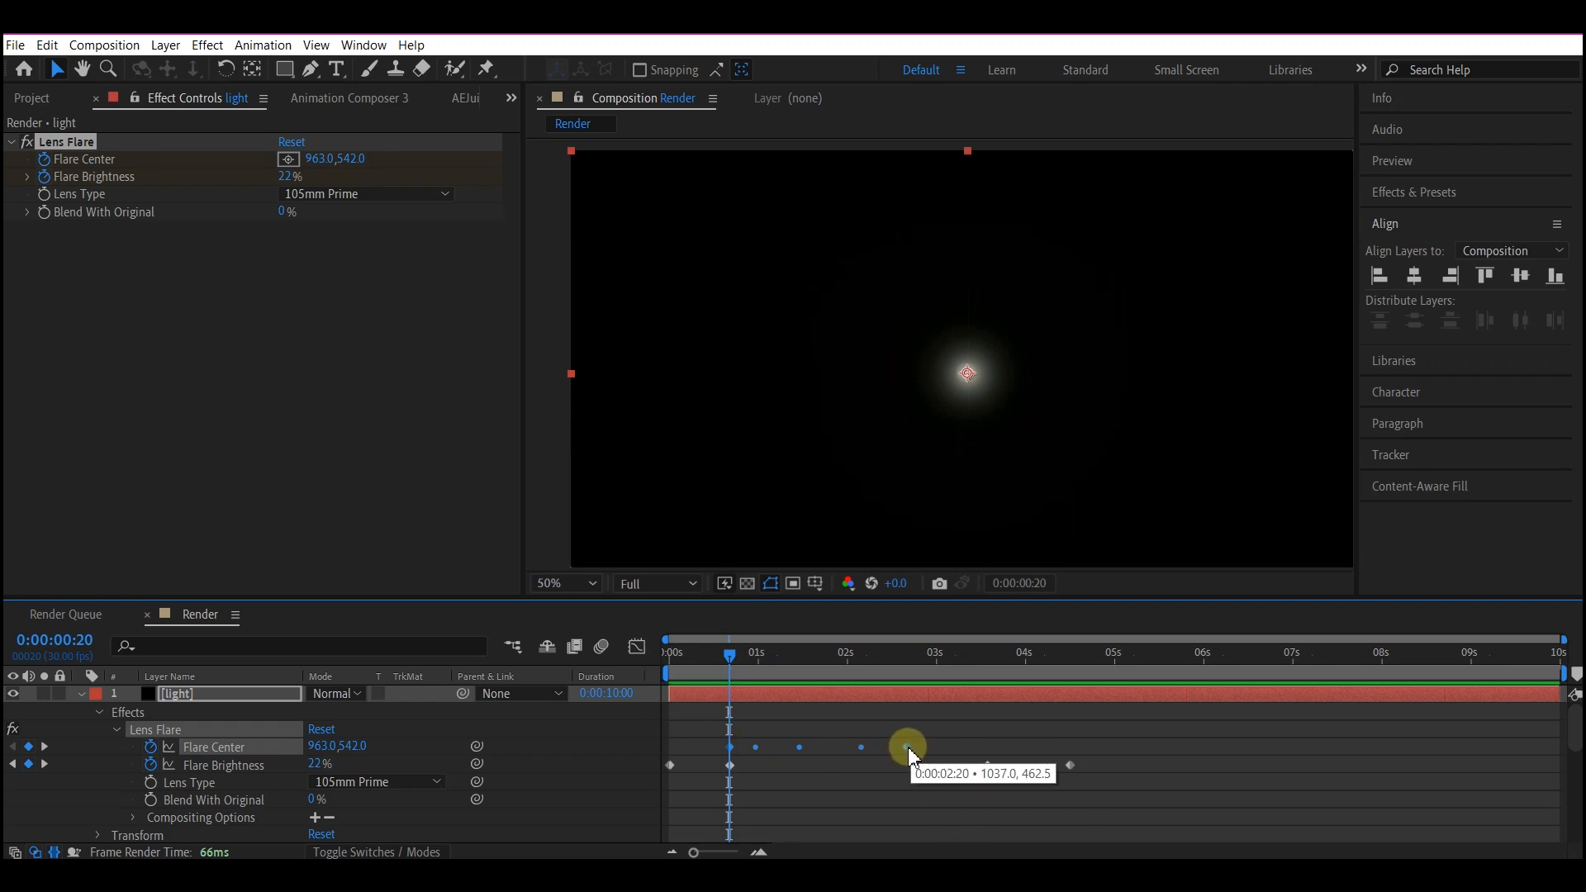
Stretch the light layer's Flare Center keyframes so the last one aligns with the Flare Brightness keyframe near 0:00:03:17, and scrub through the motion.
{"action": "left_click_drag", "start_coordinate": [906, 746], "coordinate": [945, 742]}
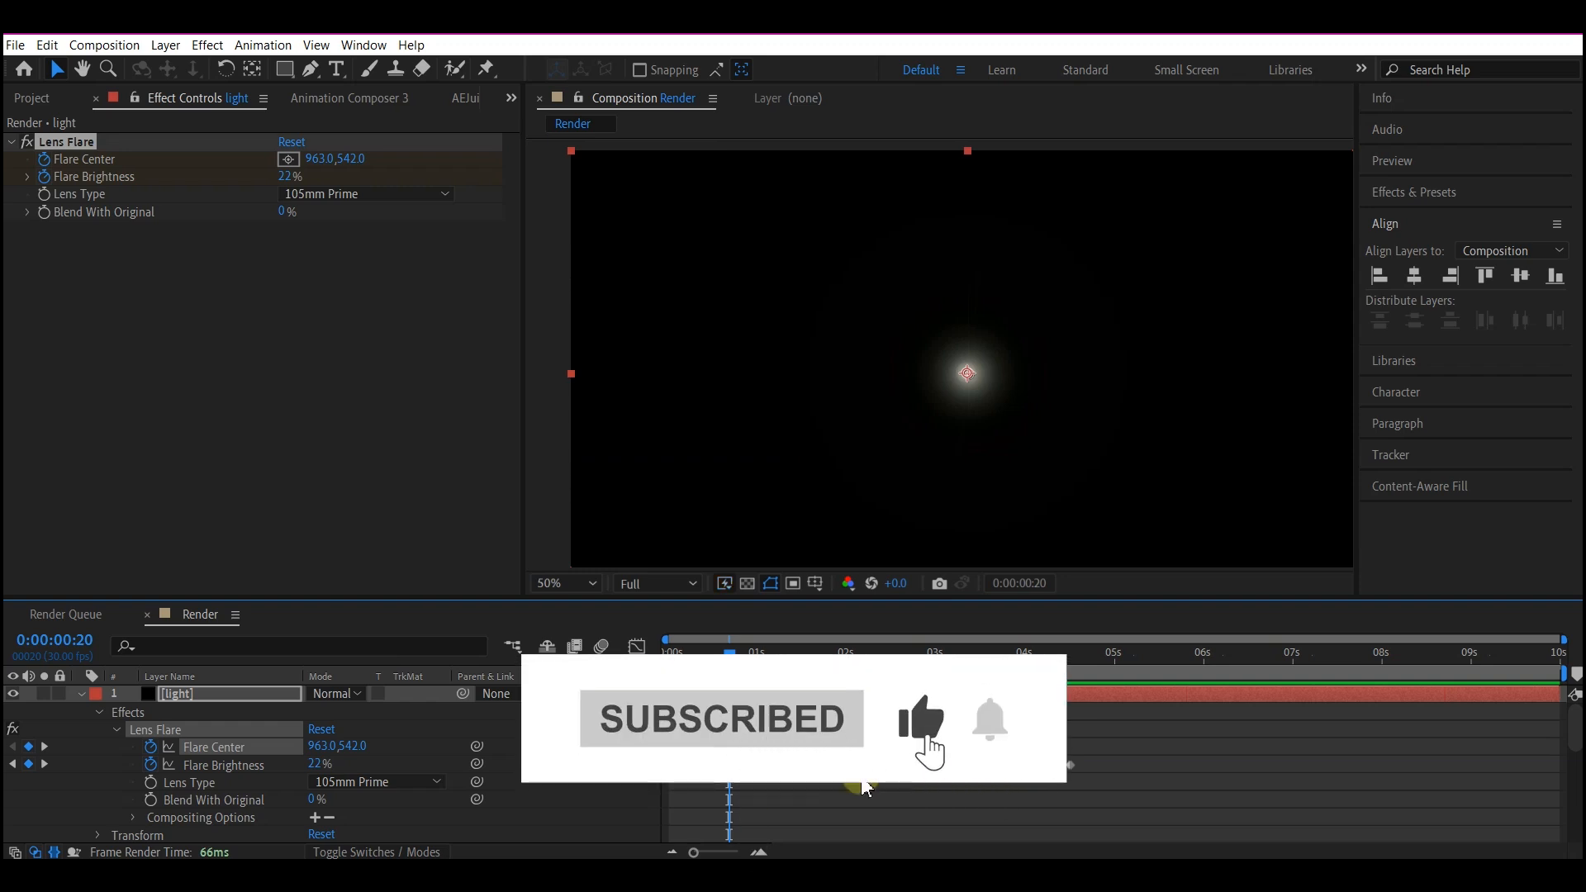
{"action": "left_click", "coordinate": [678, 665]}
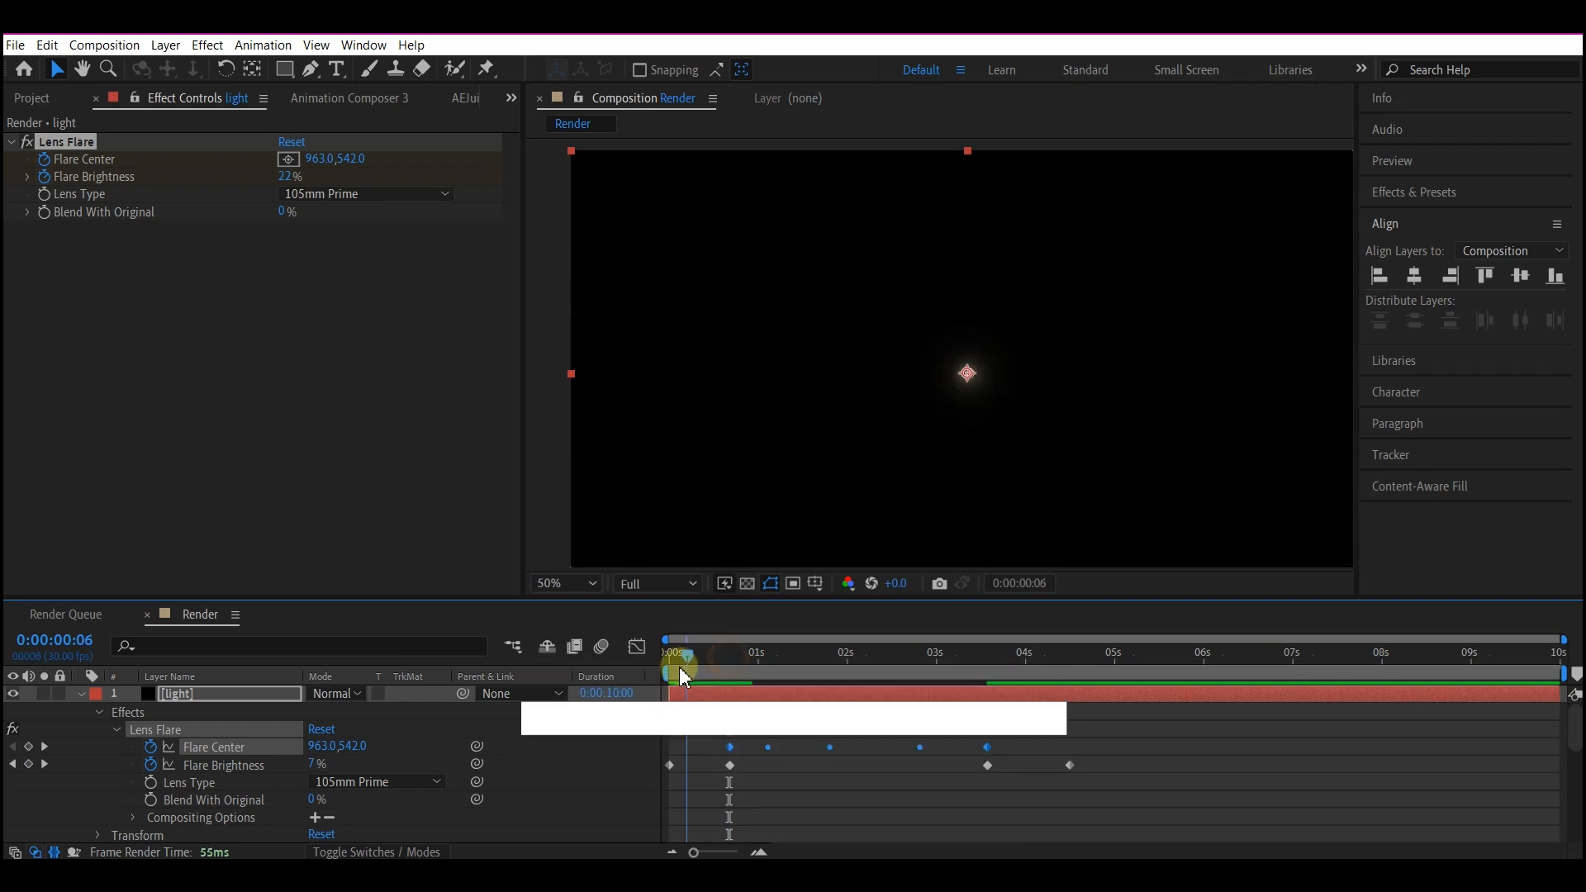
{"action": "left_click_drag", "start_coordinate": [688, 666], "coordinate": [1048, 653]}
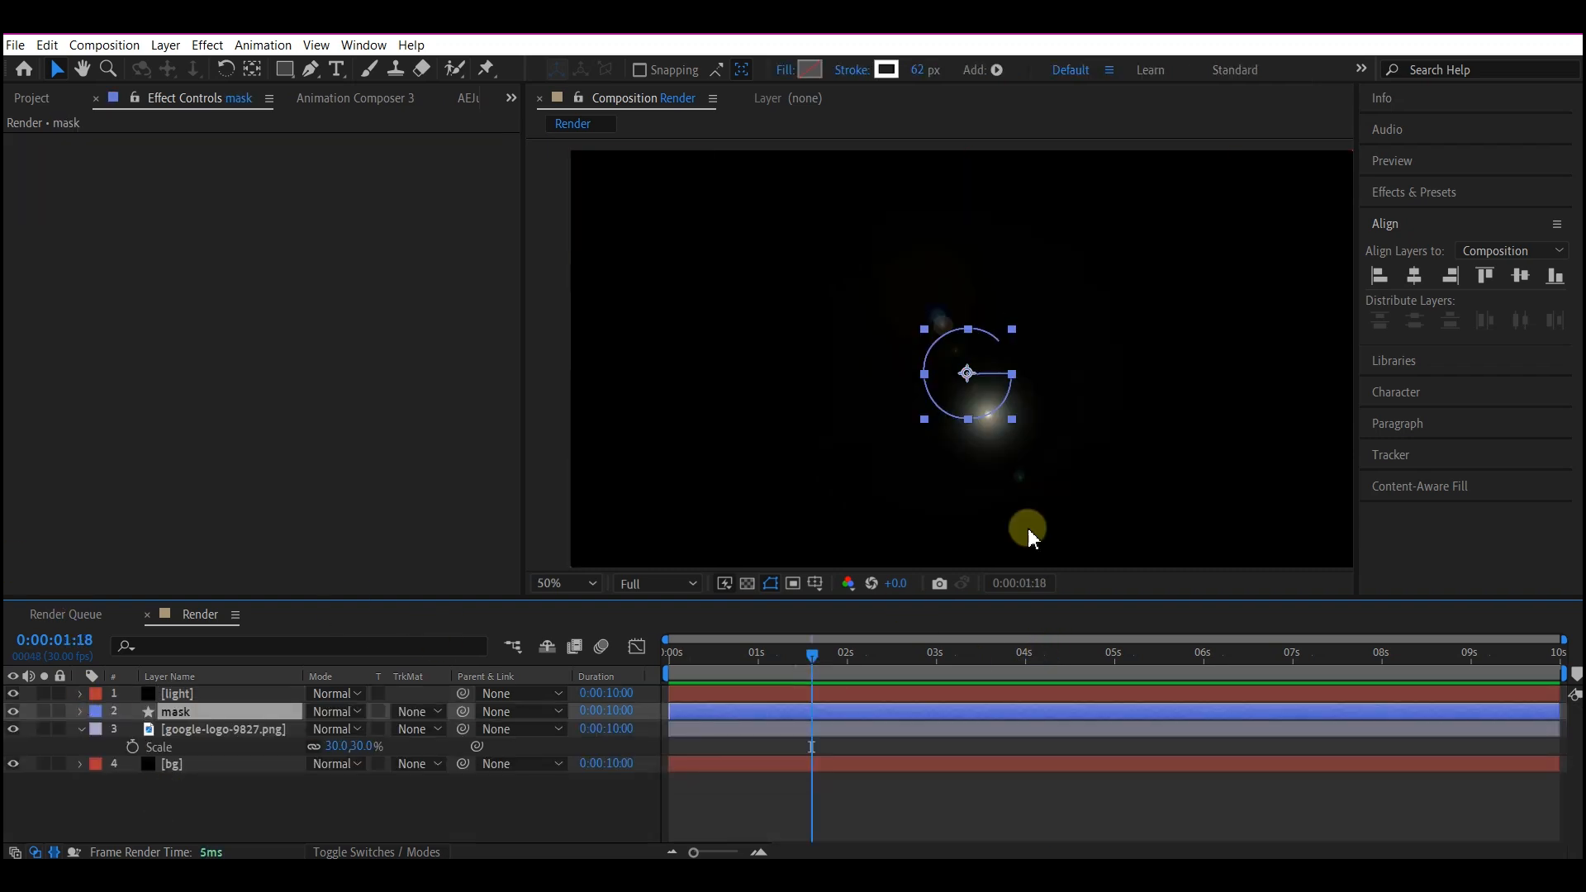
Set the light layer's blending mode to Screen and the Google logo layer's track matte to Alpha, and preview the reveal up to 0:00:04:00.
{"action": "left_click", "coordinate": [212, 694]}
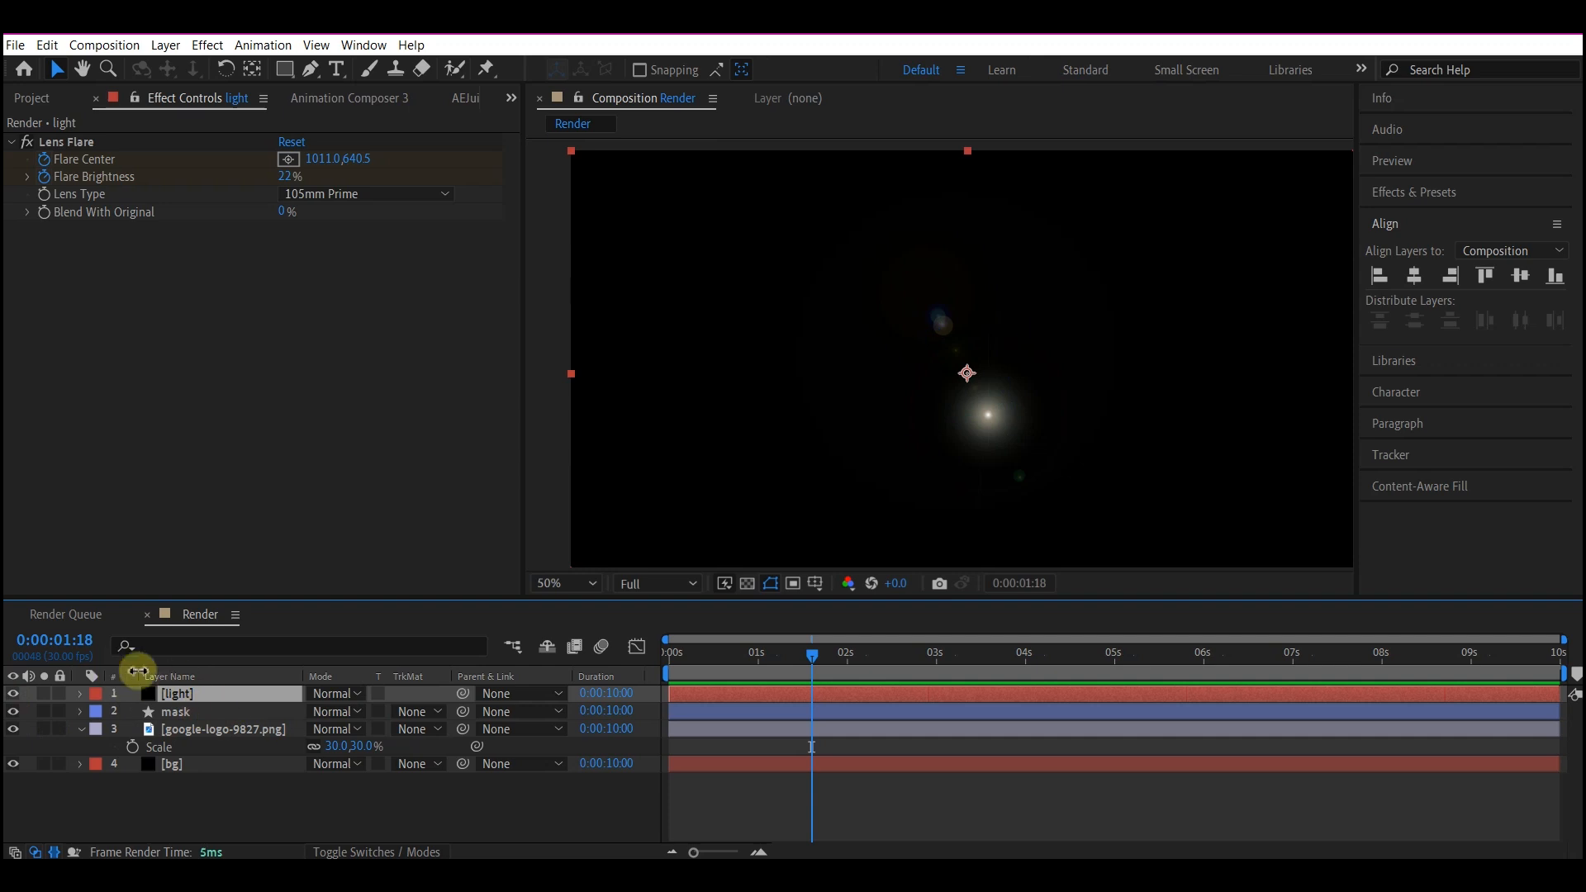
{"action": "left_click", "coordinate": [332, 694]}
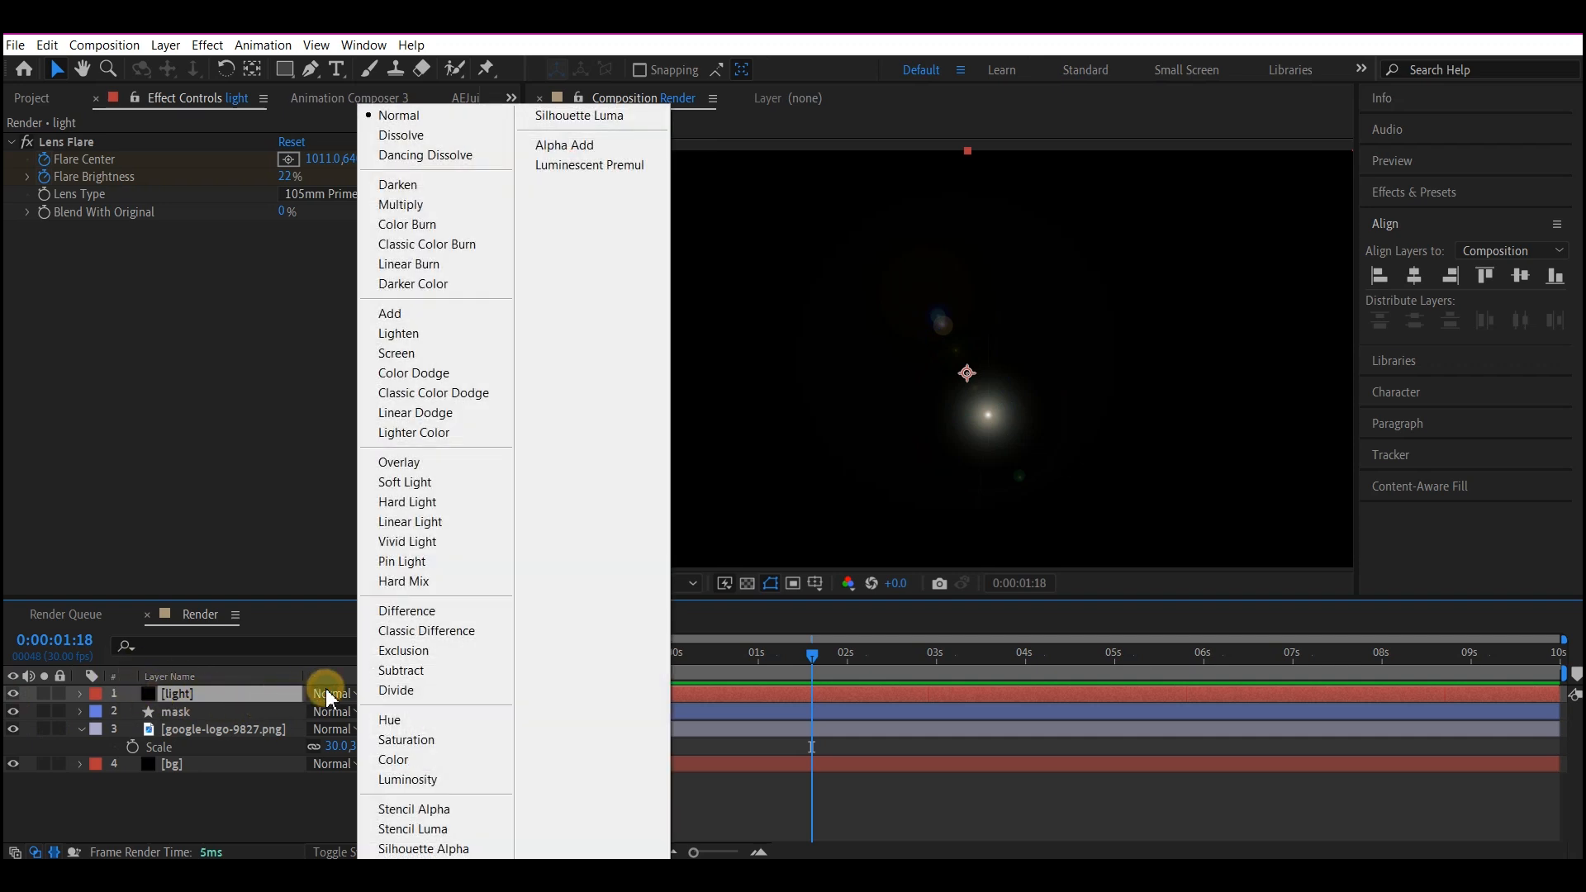
{"action": "left_click", "coordinate": [396, 353]}
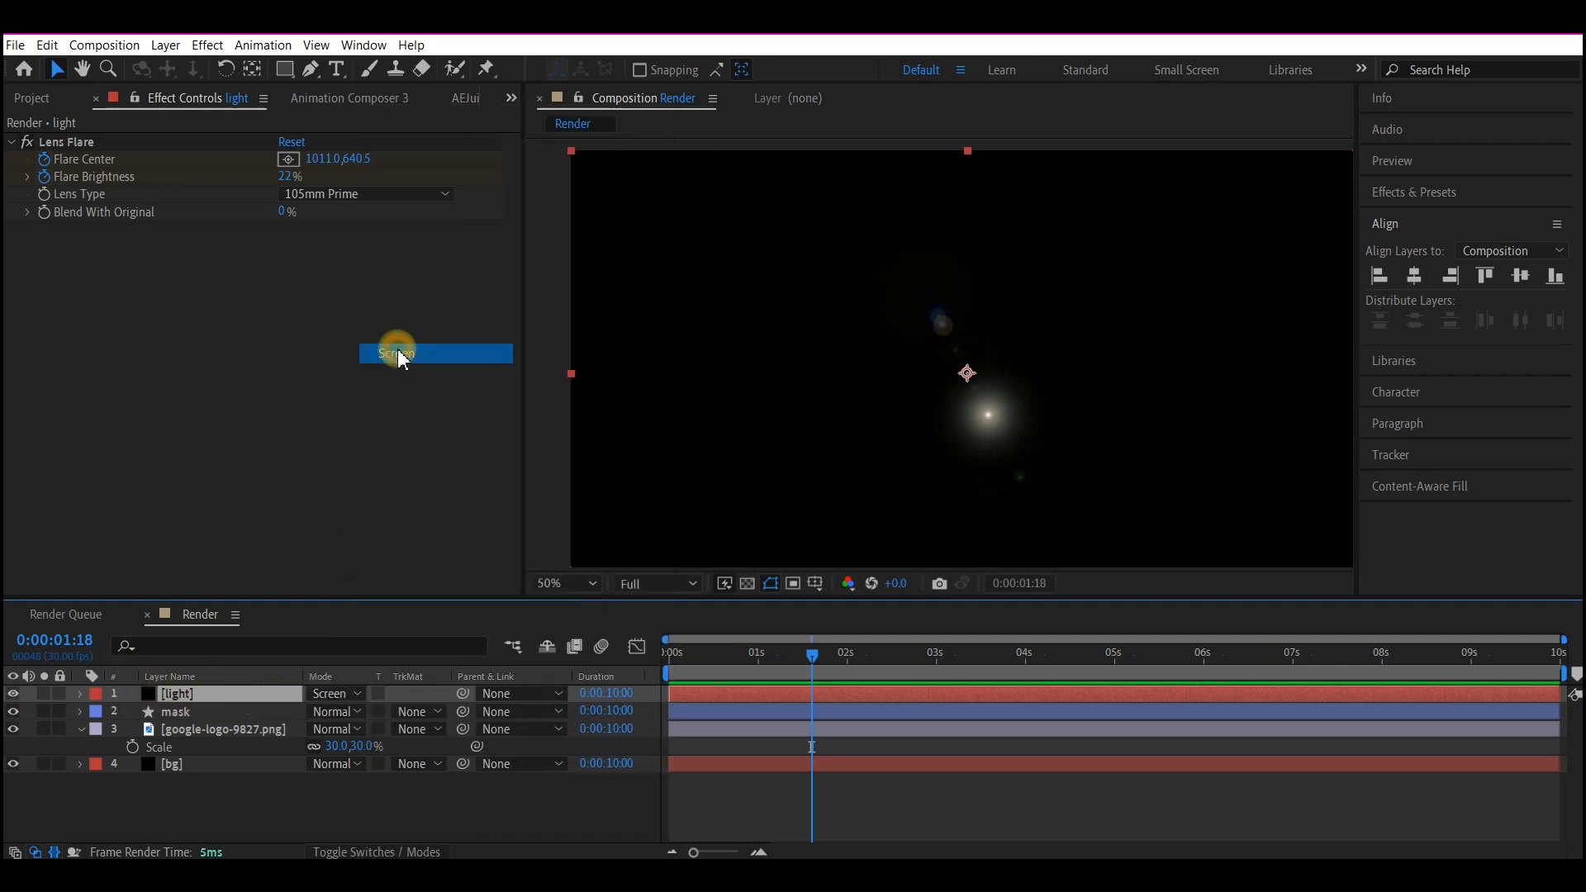
{"action": "left_click", "coordinate": [673, 649]}
{"action": "left_click_drag", "start_coordinate": [672, 649], "coordinate": [1028, 638]}
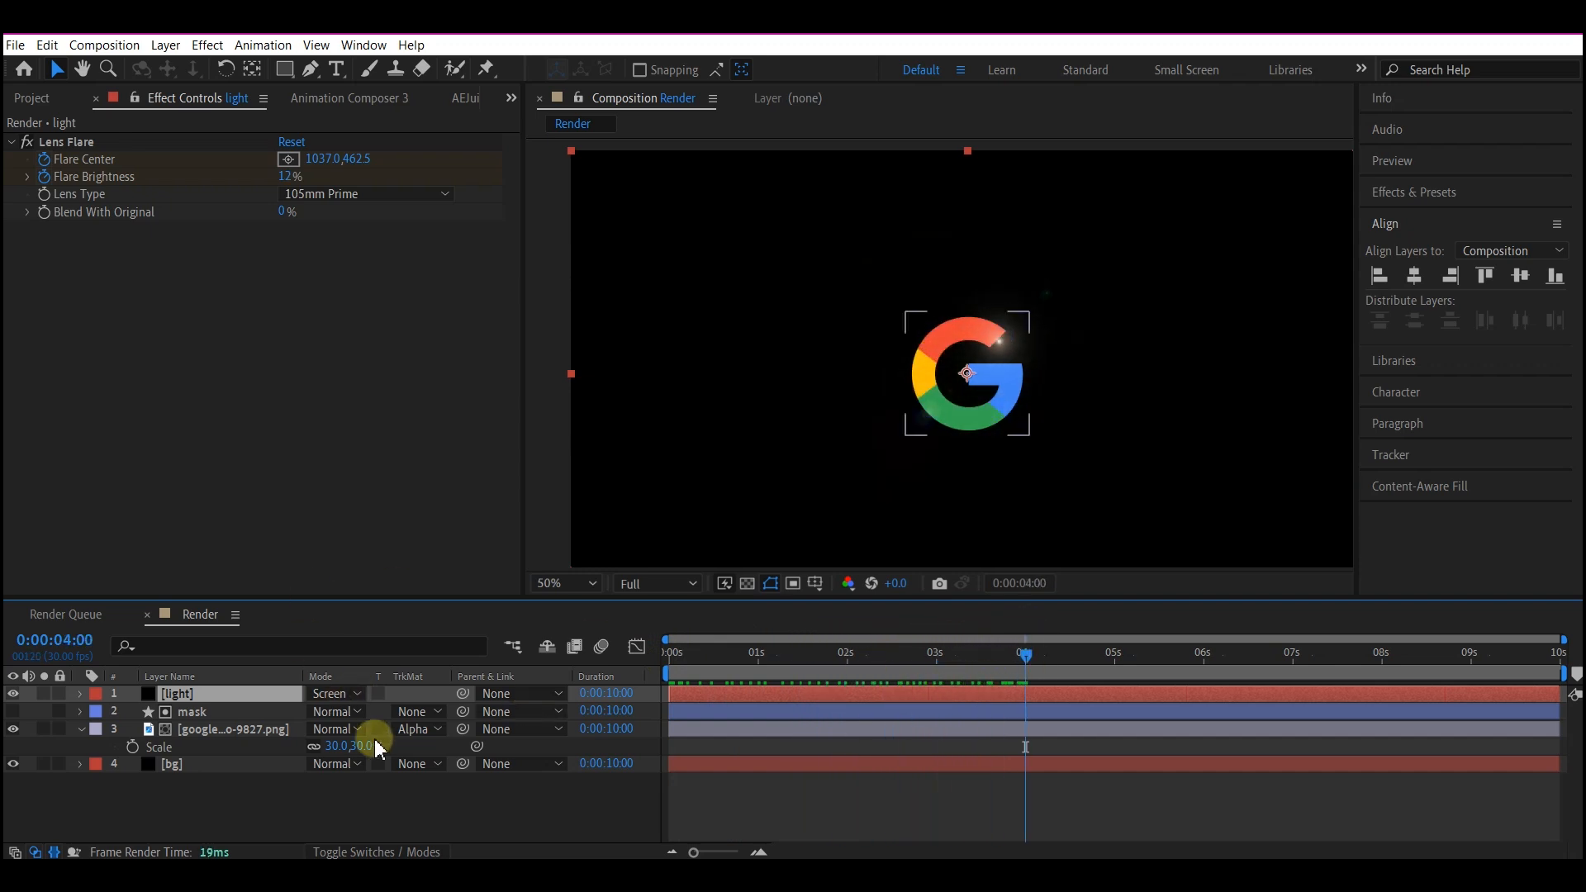
Duplicate the light layer's Lens Flare effect twice.
{"action": "key", "text": "u"}
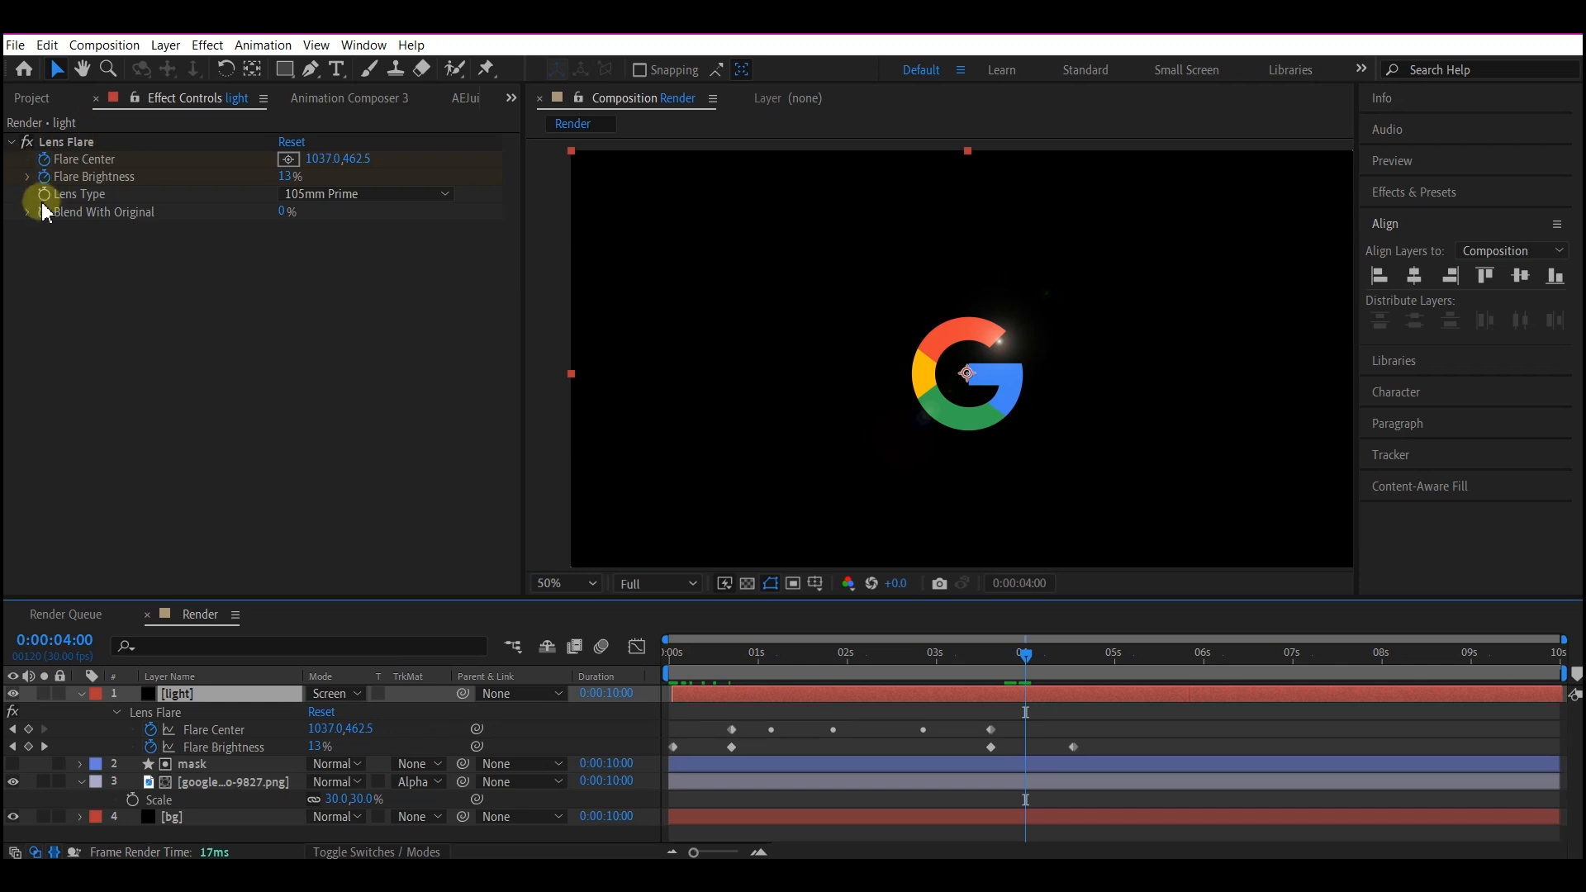
{"action": "left_click", "coordinate": [67, 143]}
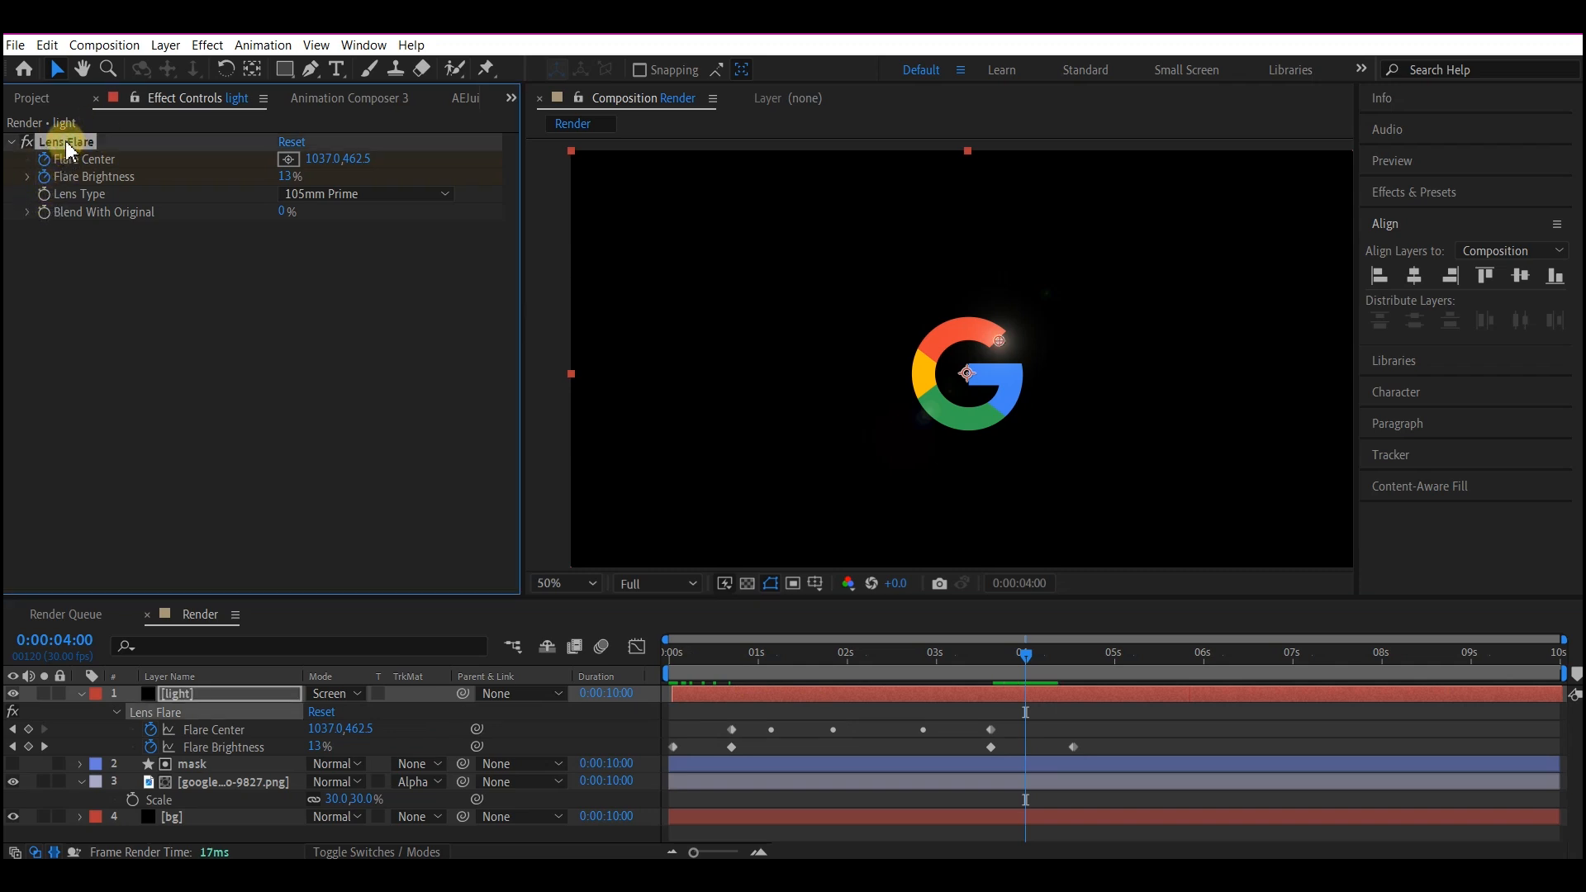
{"action": "key", "text": "ctrl+d"}
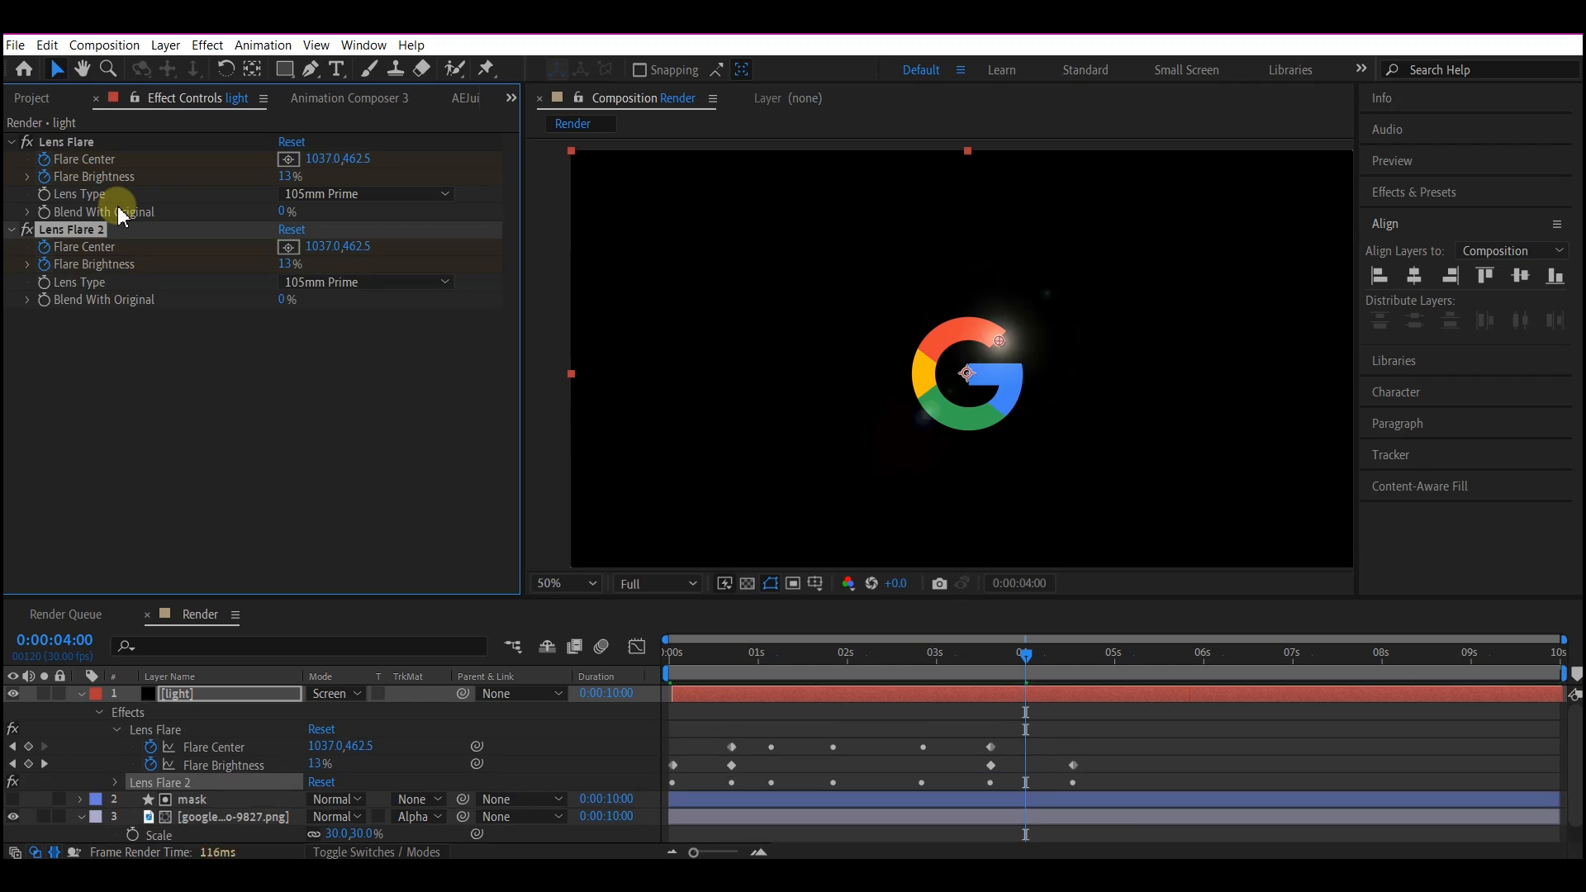
{"action": "key", "text": "ctrl+d"}
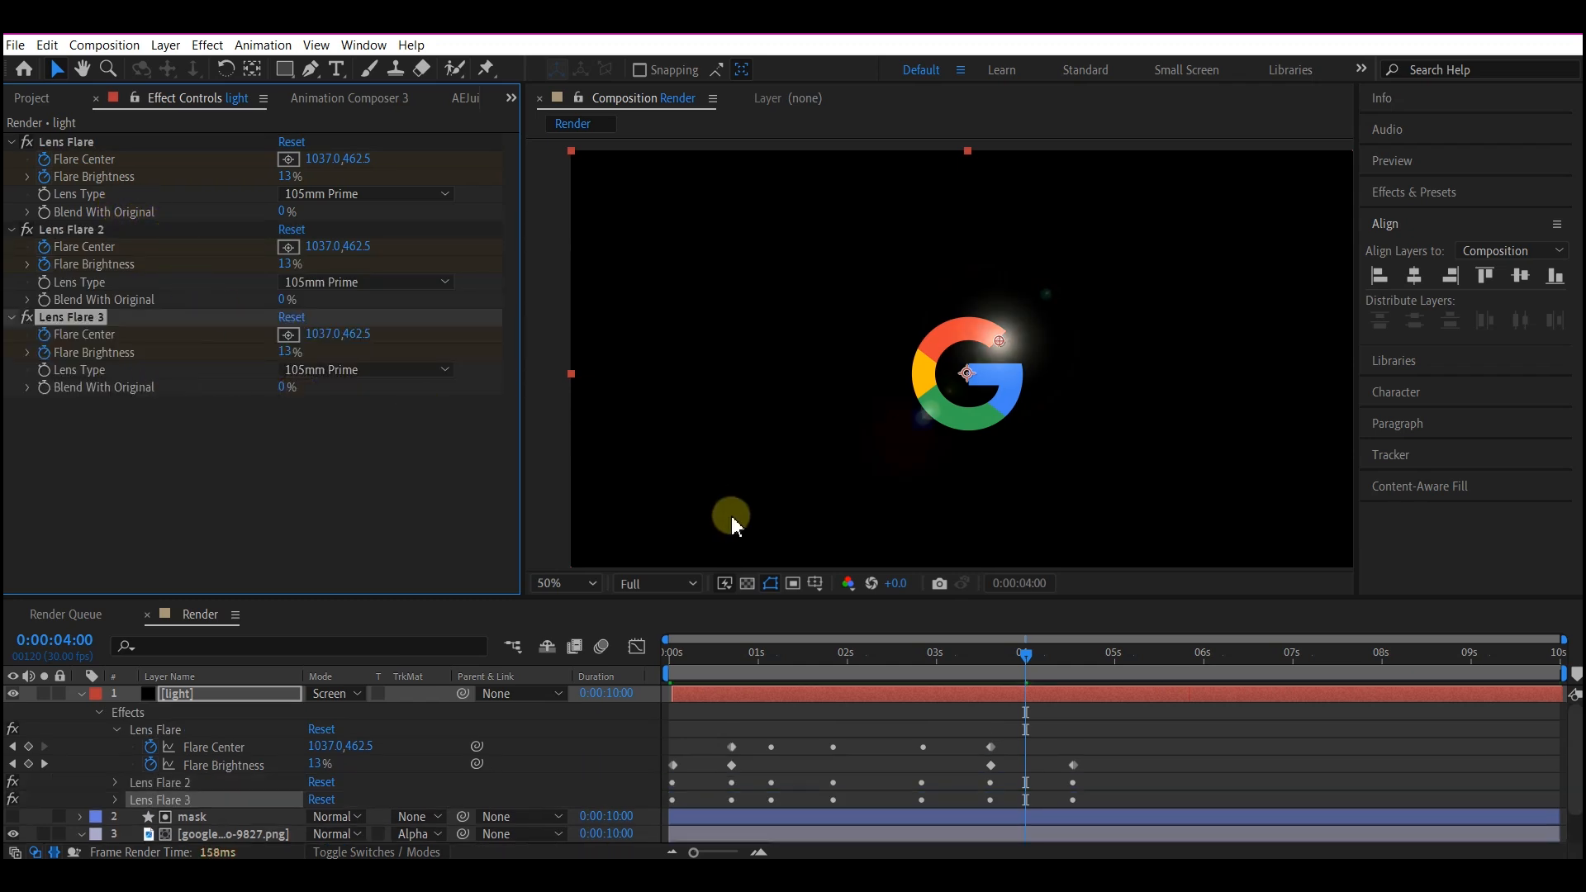
Set Flare Brightness to 12% for Lens Flare 3 and 6% for Lens Flare 2 at the 0:00:00:21 and 0:00:03:18 keyframes.
{"action": "left_click", "coordinate": [785, 696]}
{"action": "key", "text": "u"}
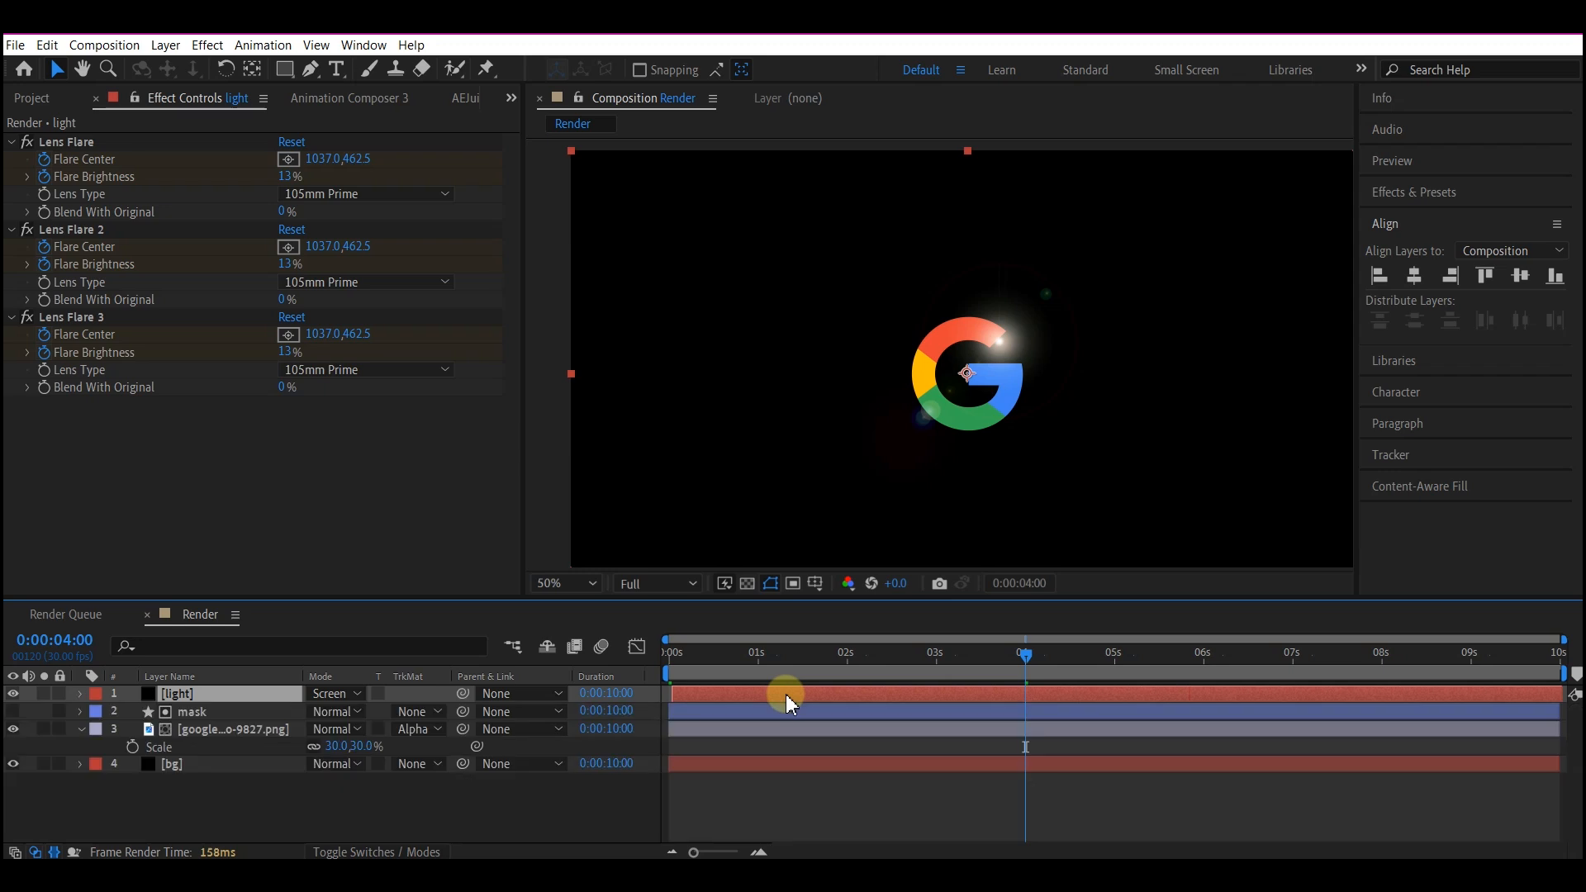
{"action": "key", "text": "u"}
{"action": "scroll", "coordinate": [896, 757], "scroll_direction": "down", "scroll_amount": 2}
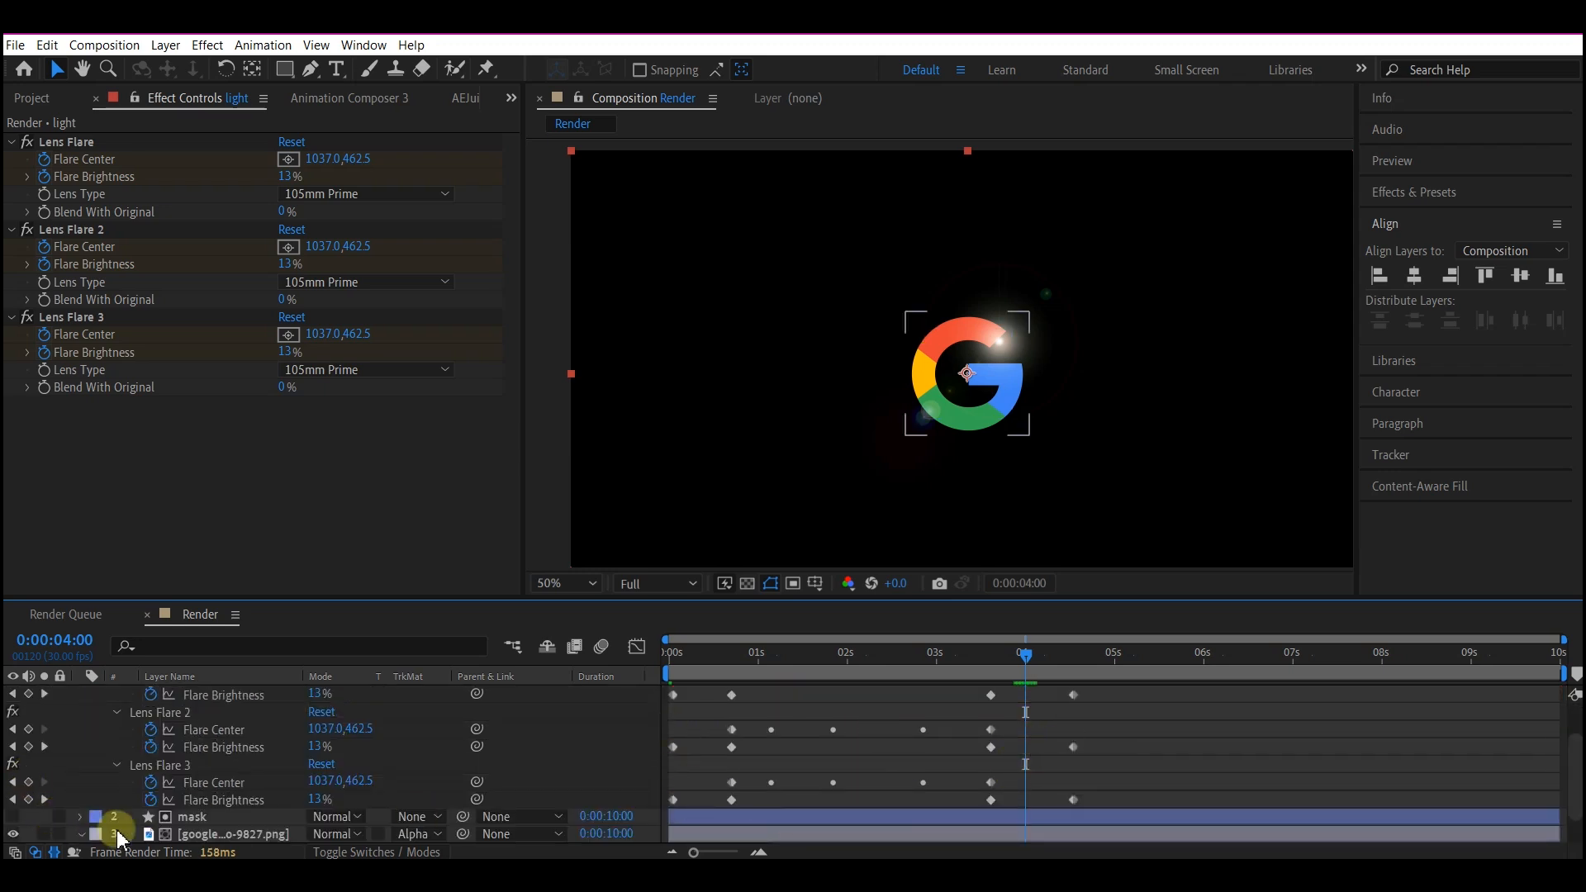
{"action": "left_click", "coordinate": [224, 783]}
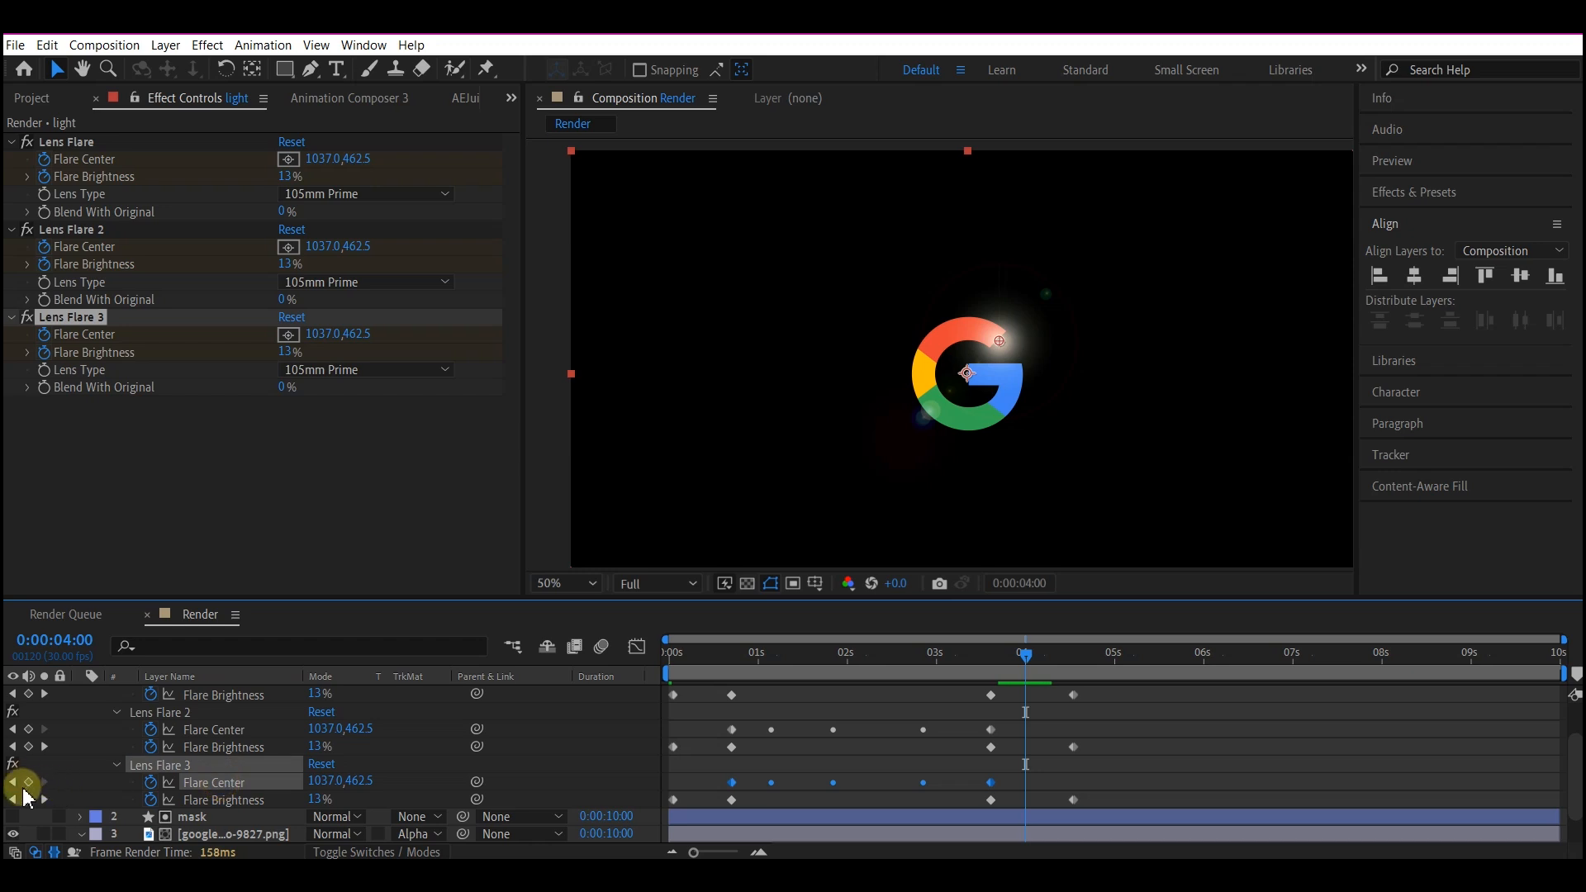
{"action": "left_click", "coordinate": [44, 800]}
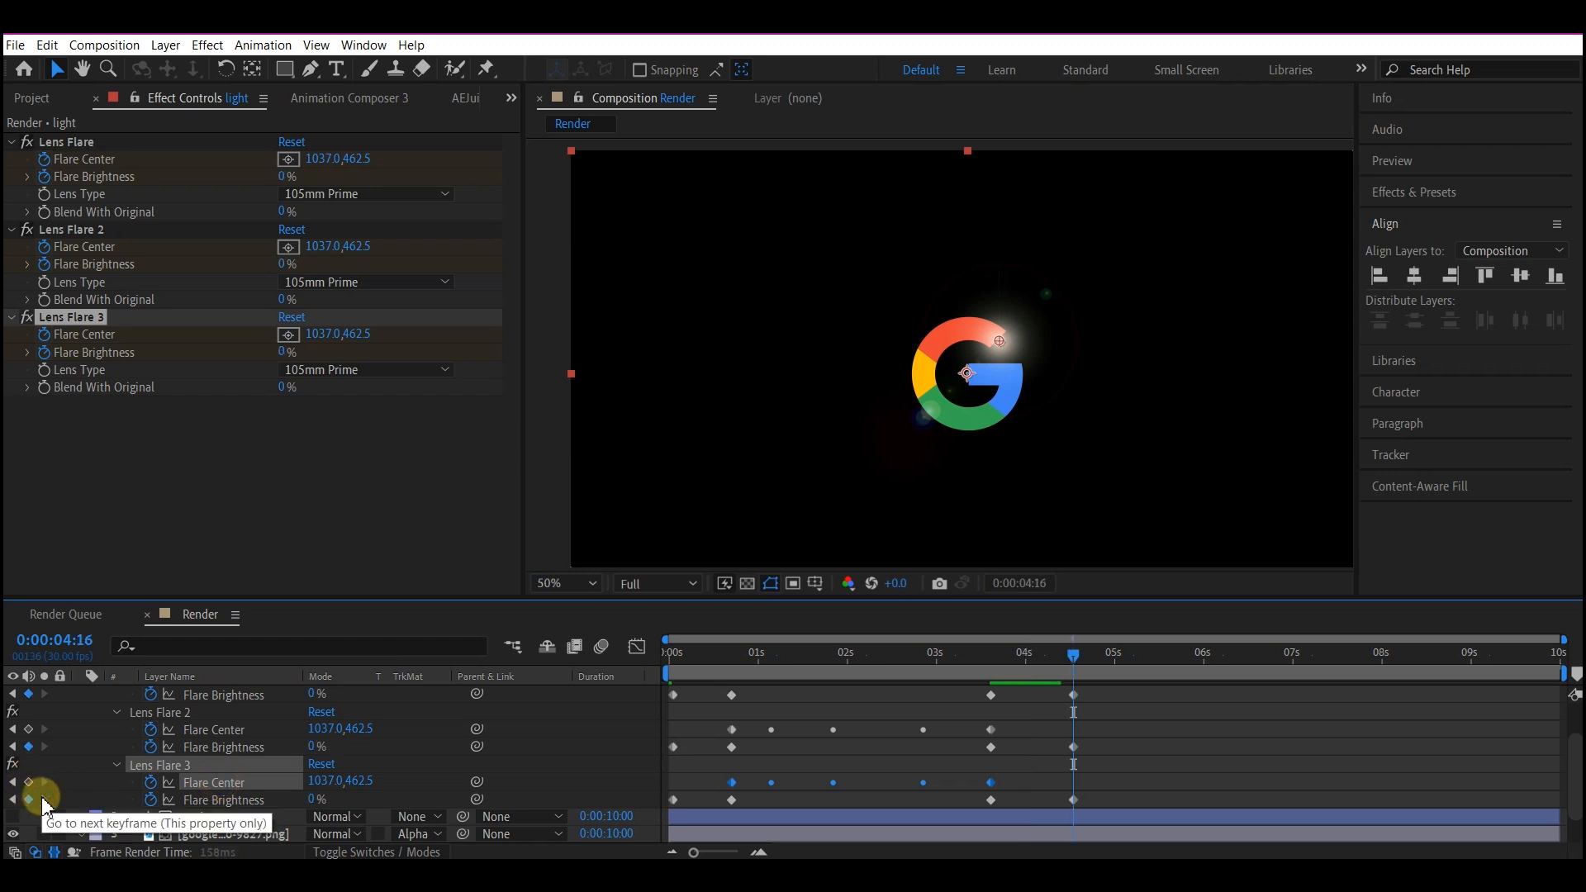
{"action": "left_click", "coordinate": [12, 799]}
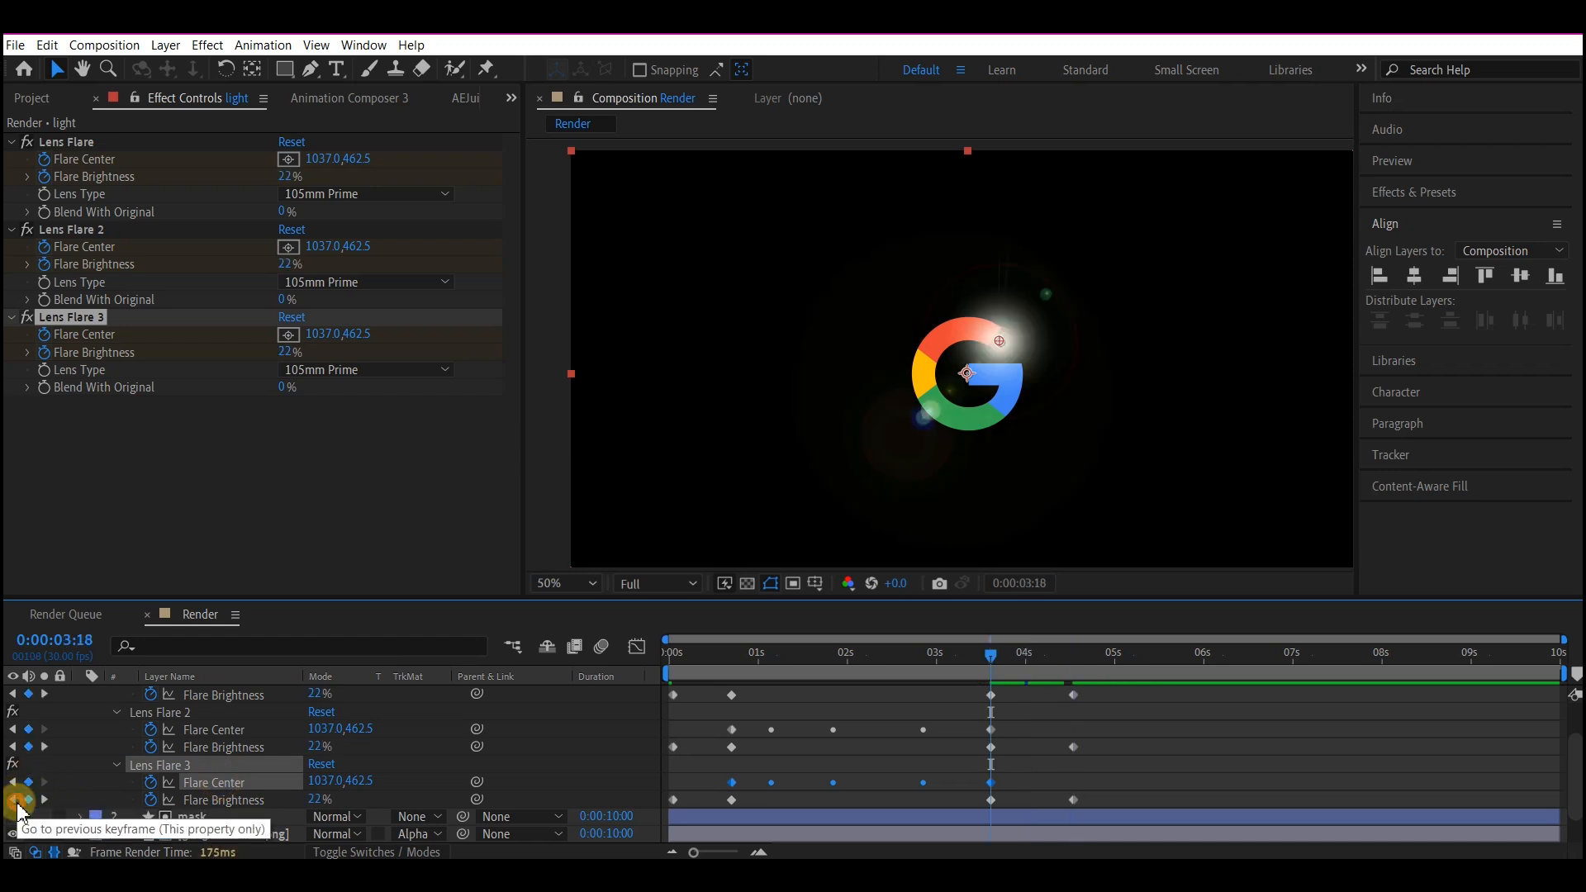
{"action": "left_click", "coordinate": [11, 800]}
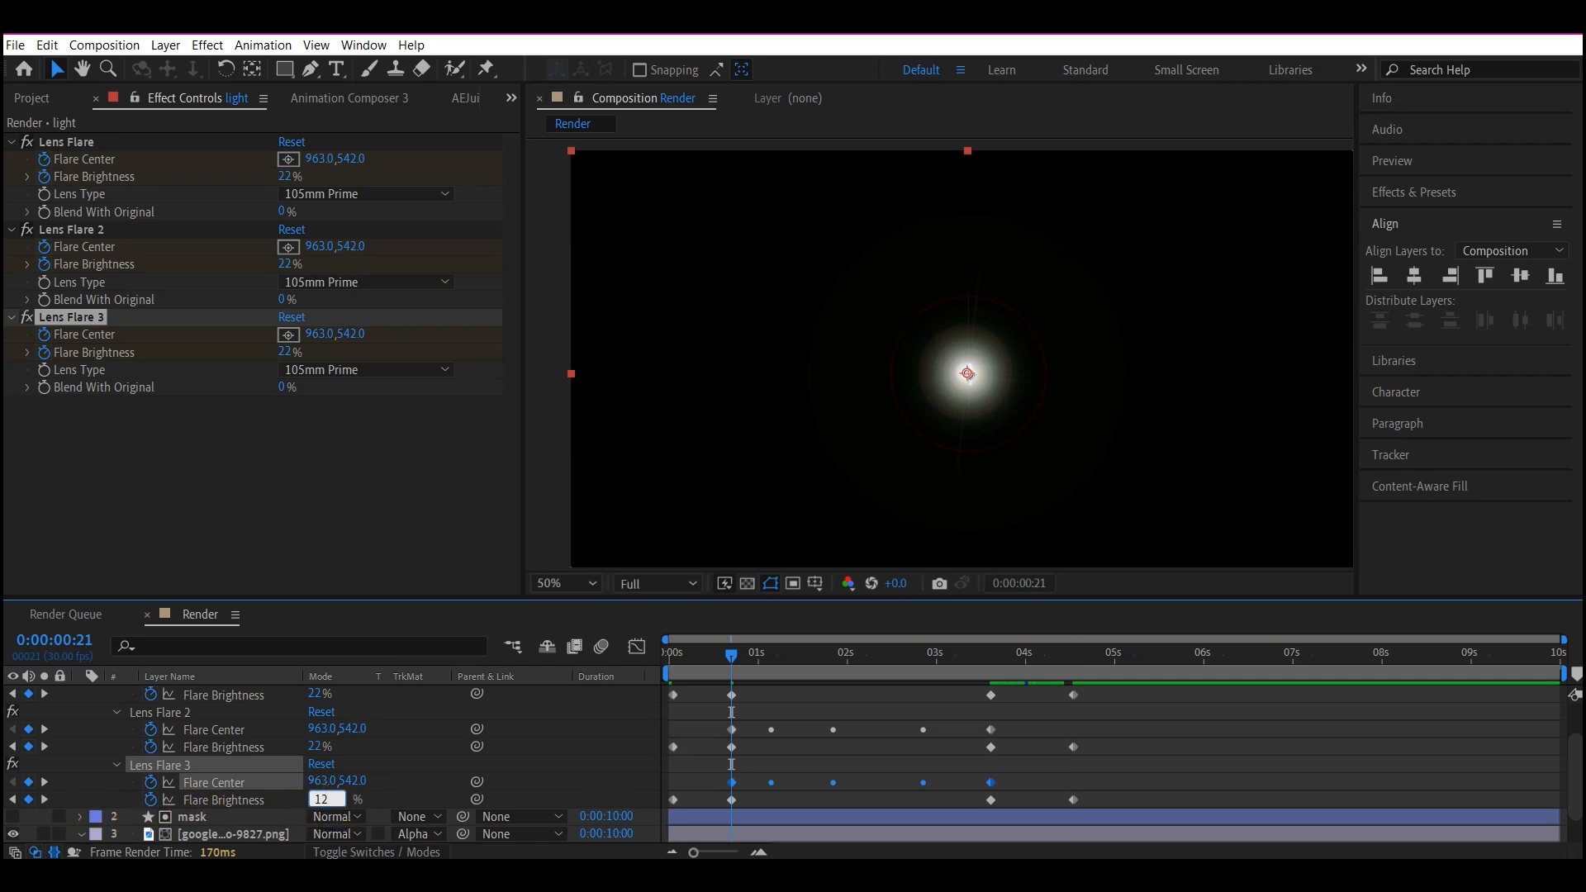
{"action": "key", "text": "Return"}
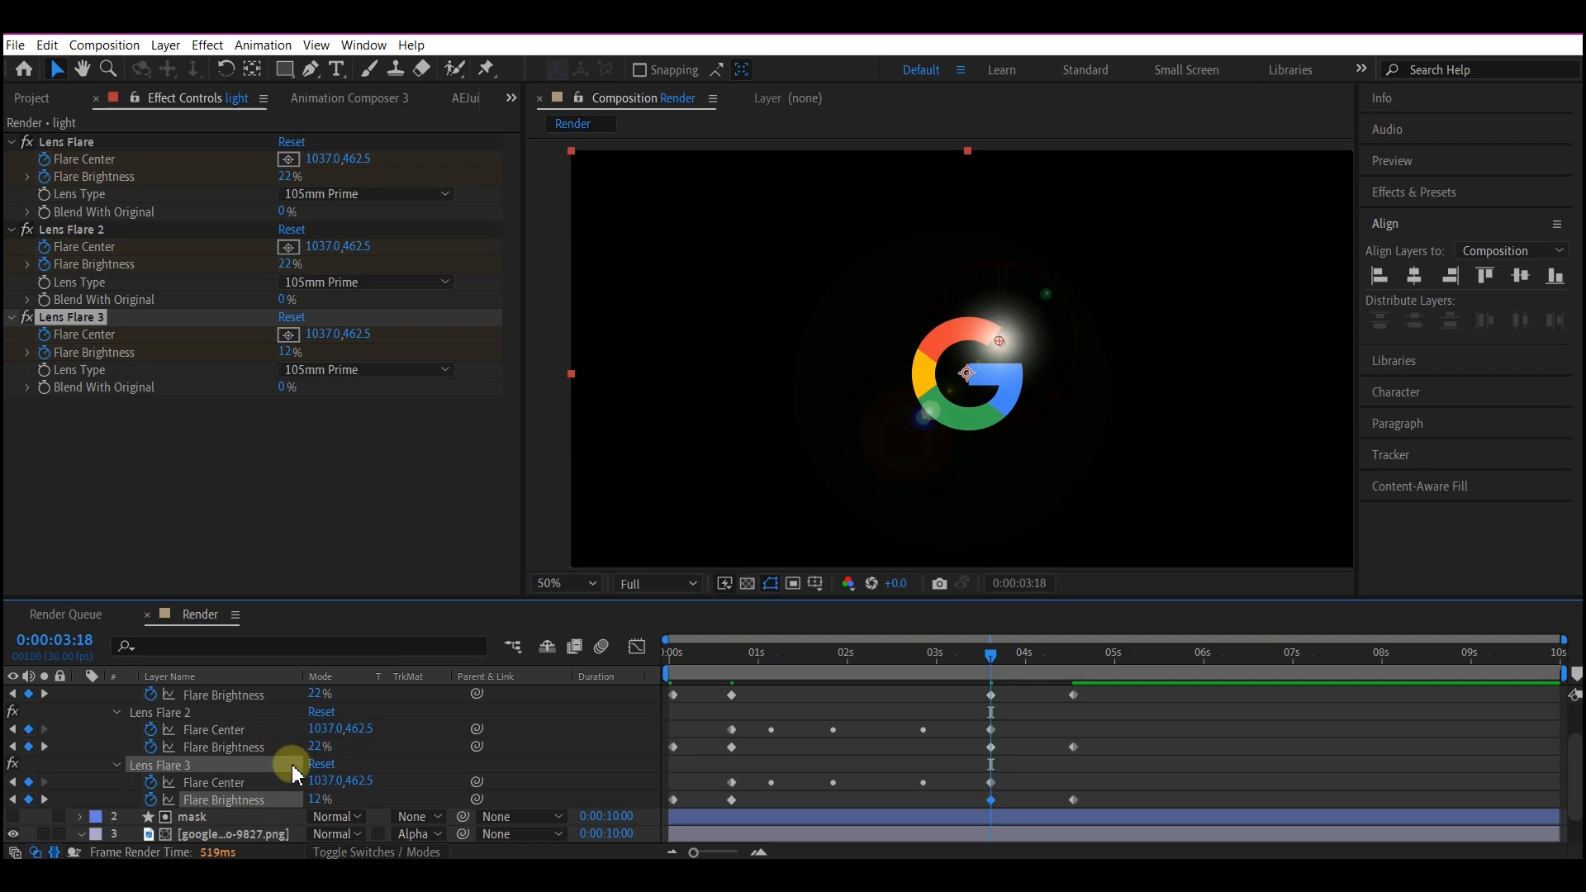
{"action": "left_click", "coordinate": [318, 747]}
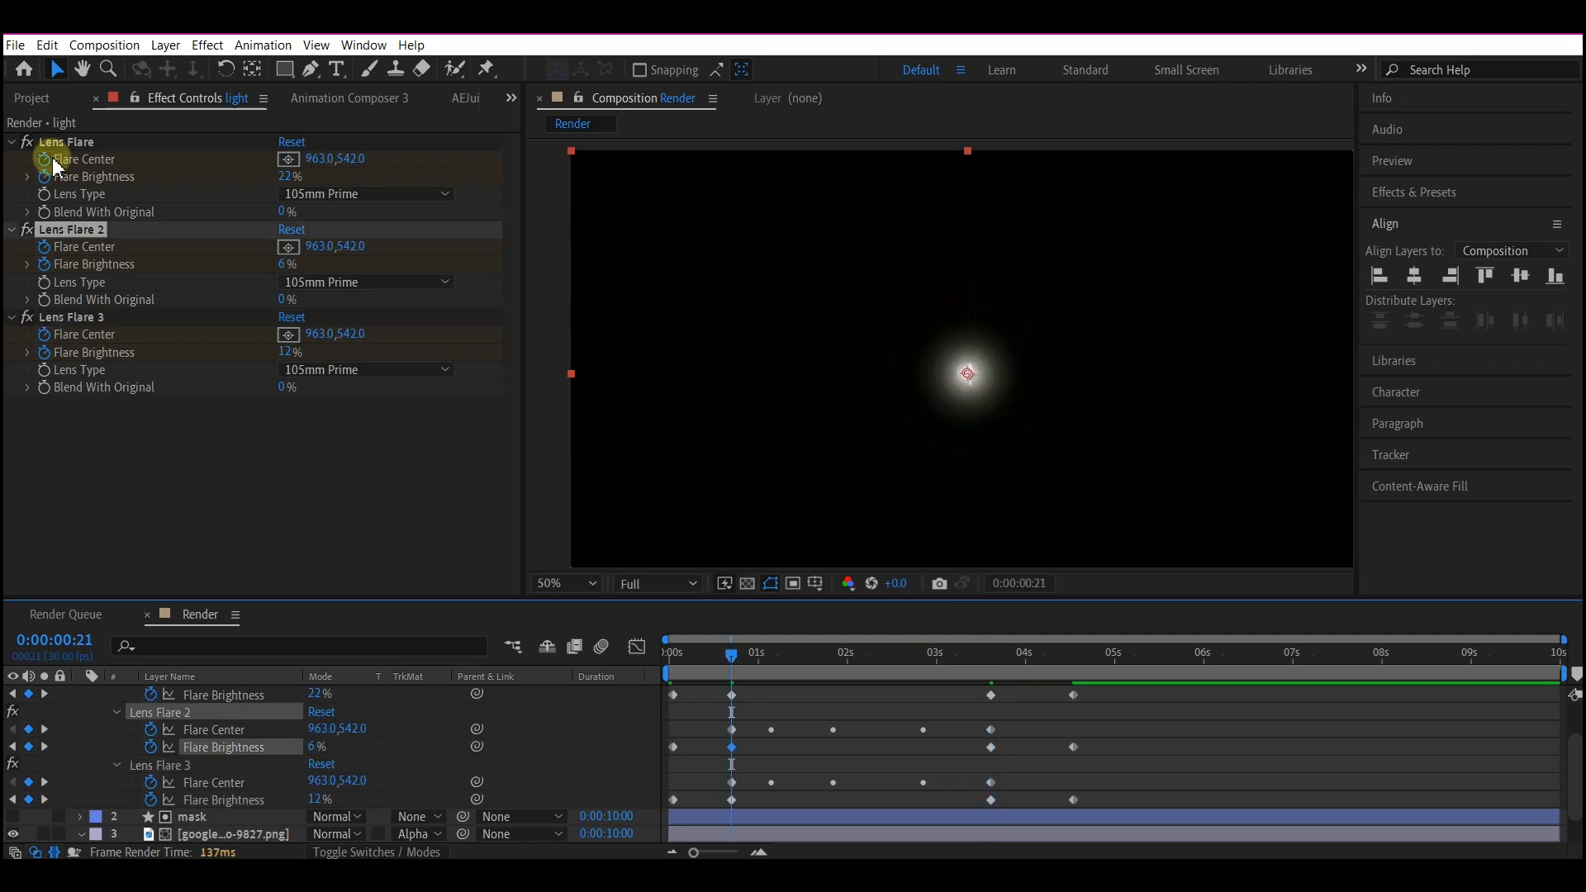
Duplicate the first Lens Flare effect and set the copy's Lens Type to 50-300mm Zoom.
{"action": "left_click", "coordinate": [73, 145]}
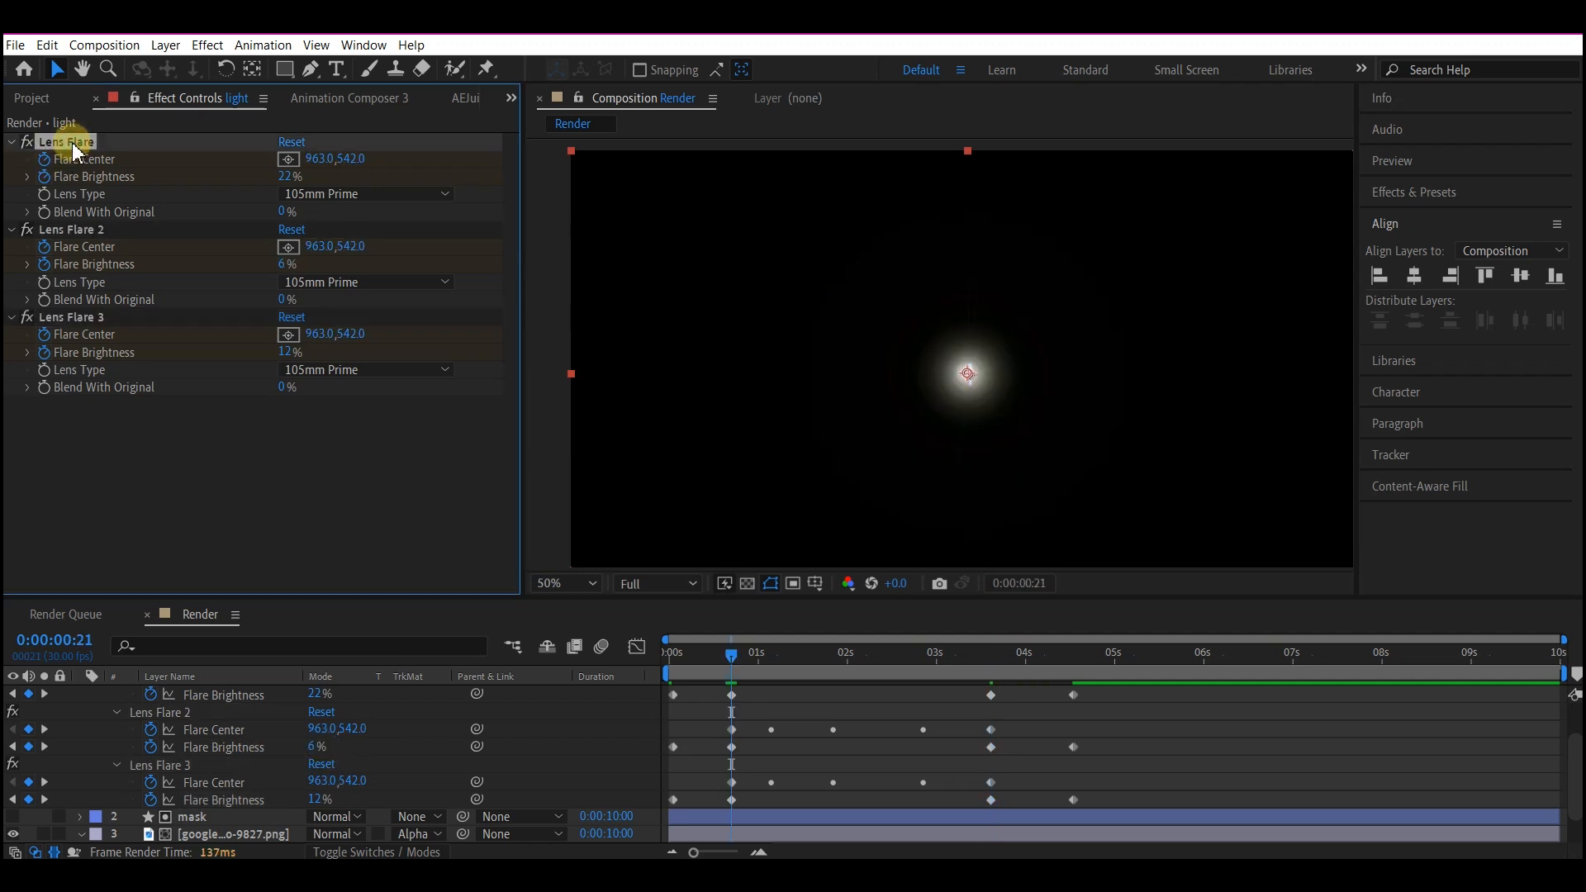
{"action": "key", "text": "ctrl+d"}
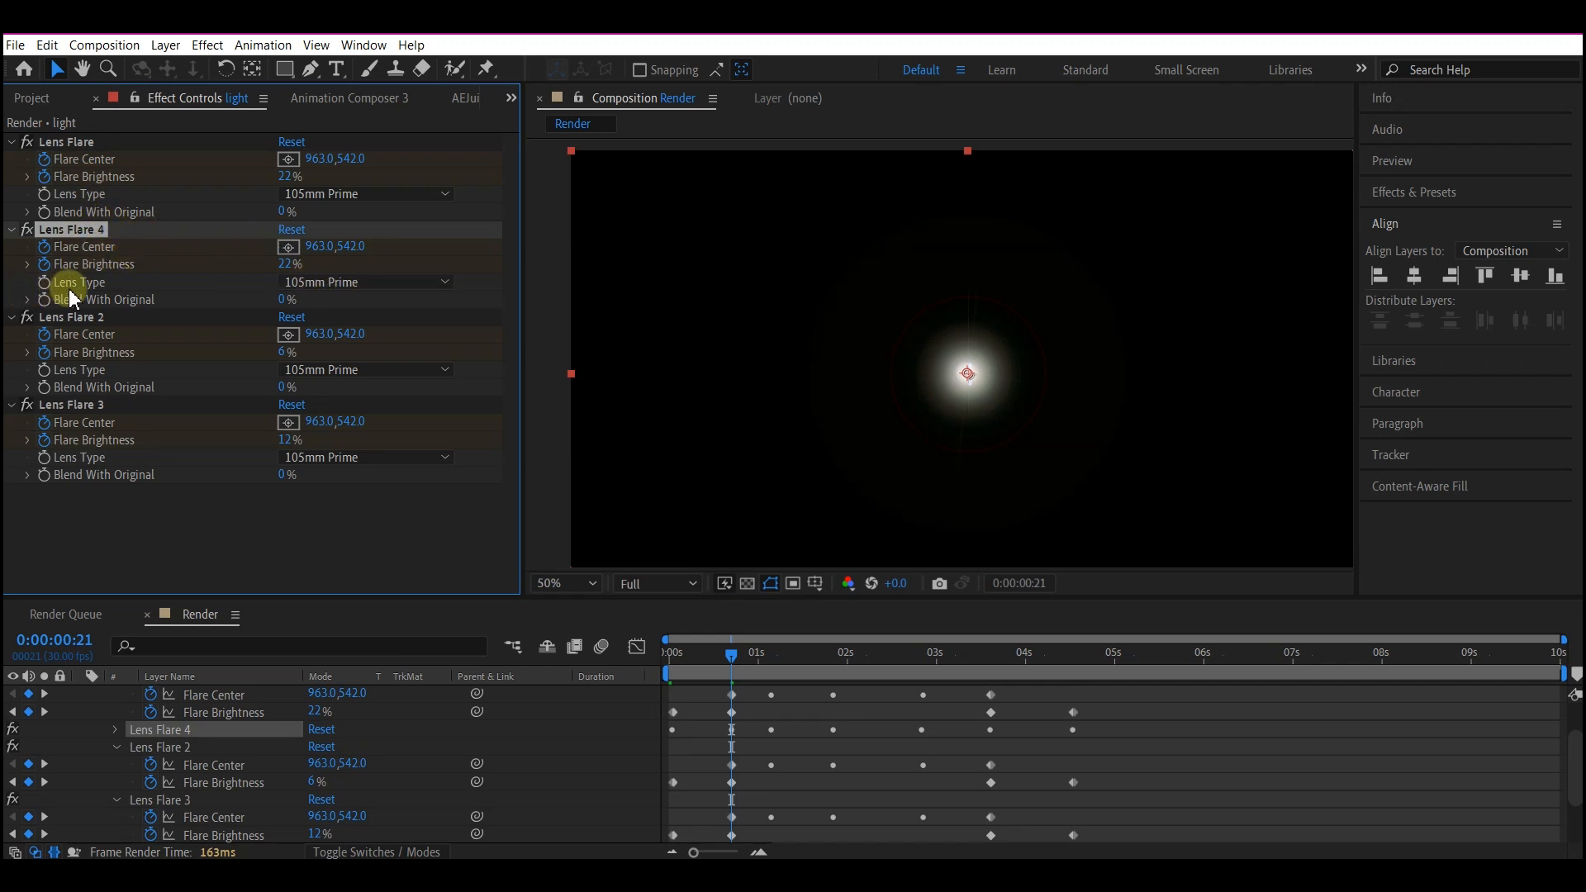
{"action": "left_click", "coordinate": [323, 283]}
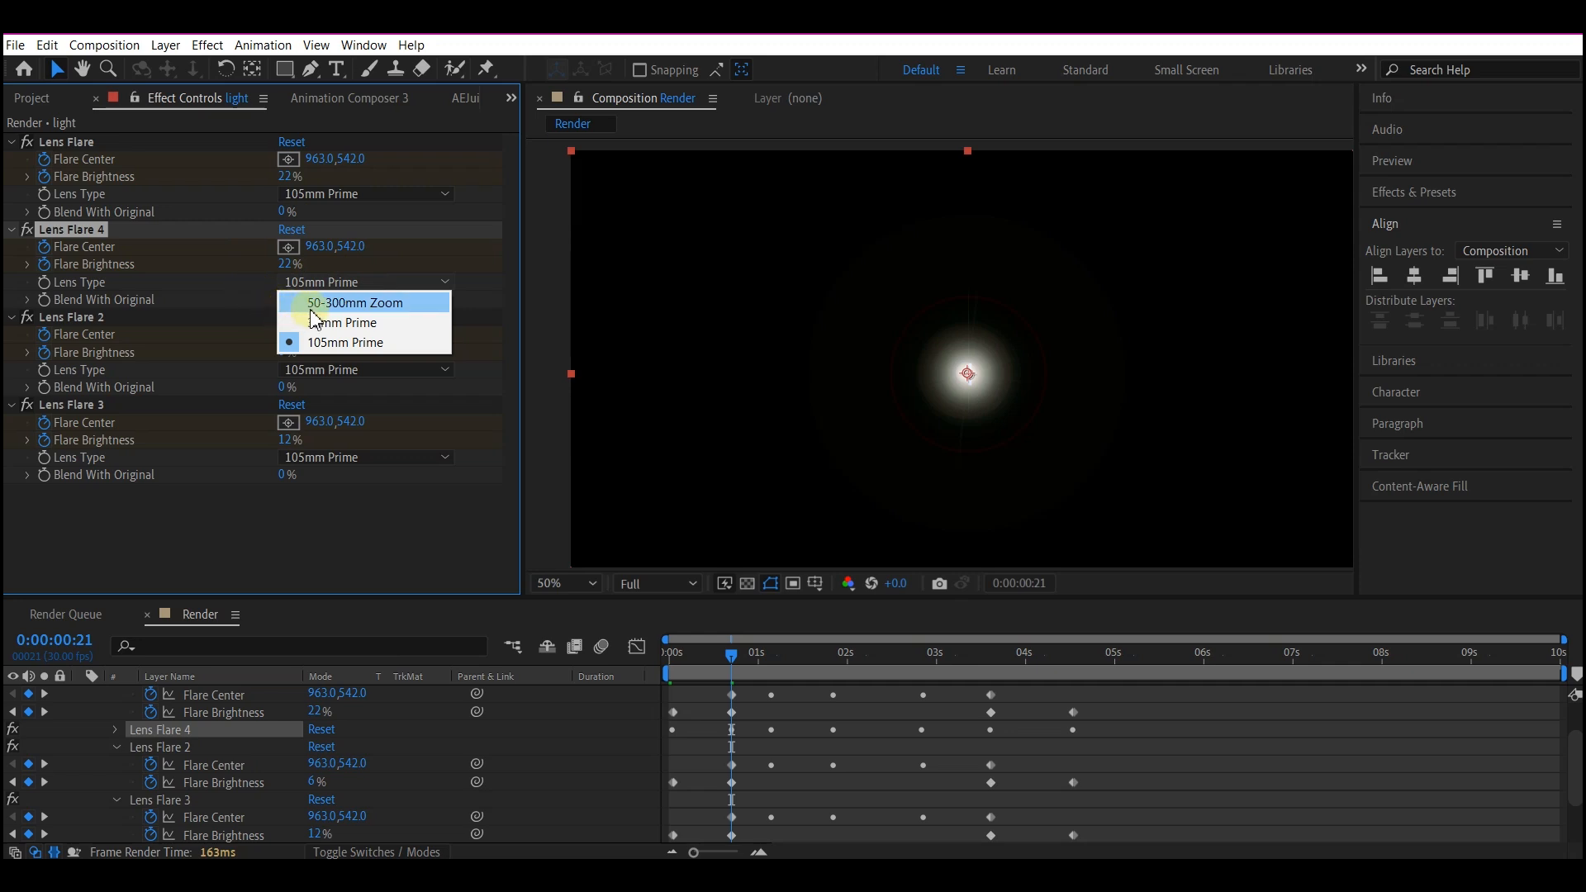
{"action": "left_click", "coordinate": [340, 305]}
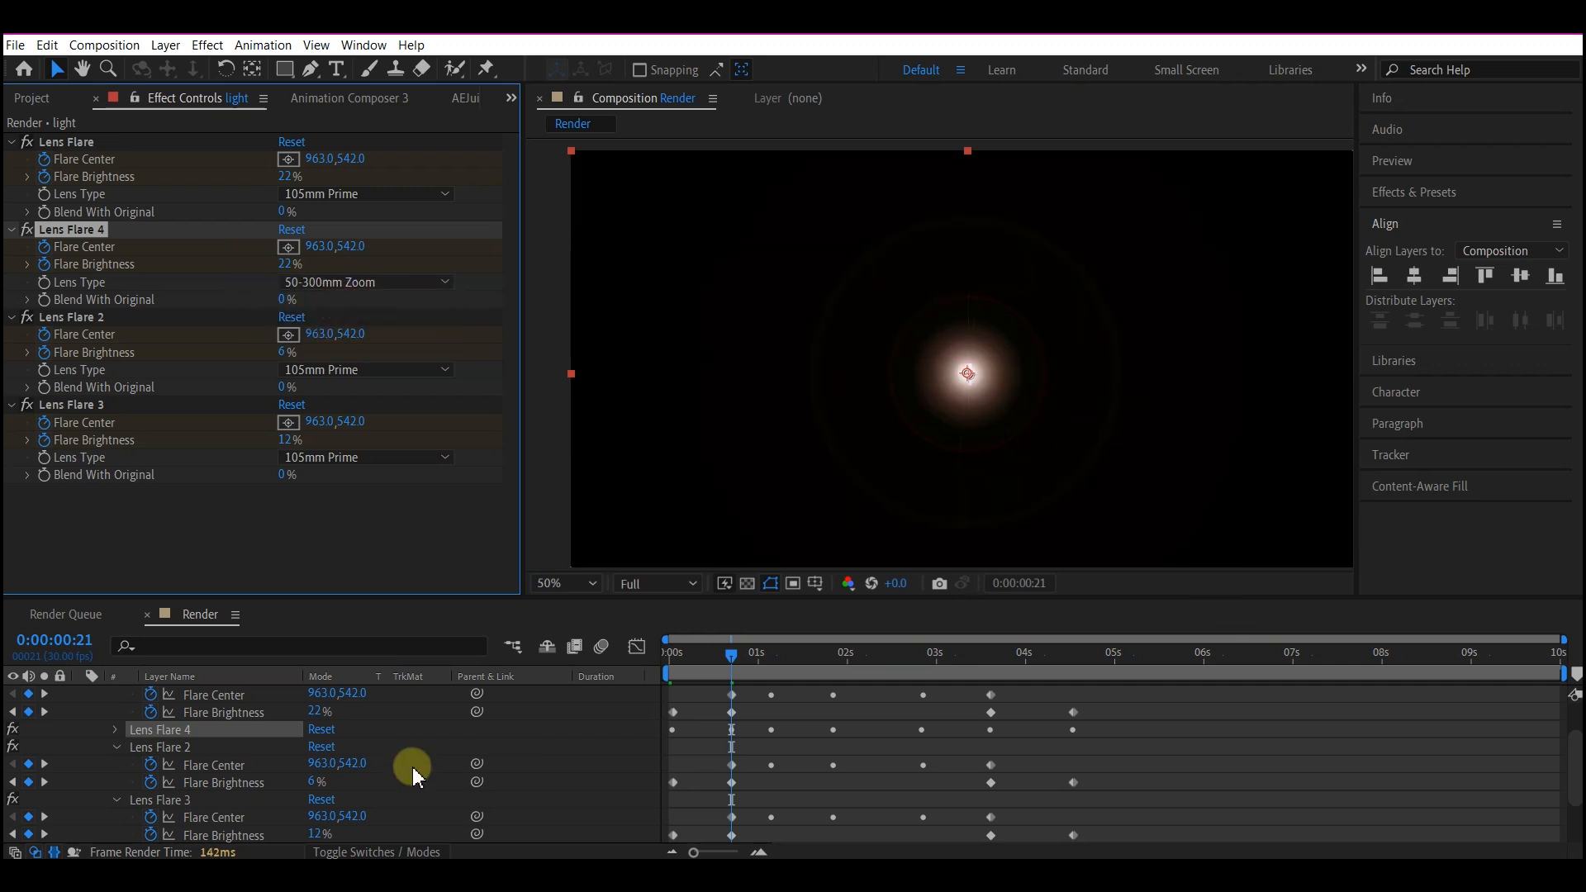
Scrub through the animation to check the combined flares, and collapse the properties of the light and logo layers.
{"action": "scroll", "coordinate": [1042, 842], "scroll_direction": "up", "scroll_amount": 3}
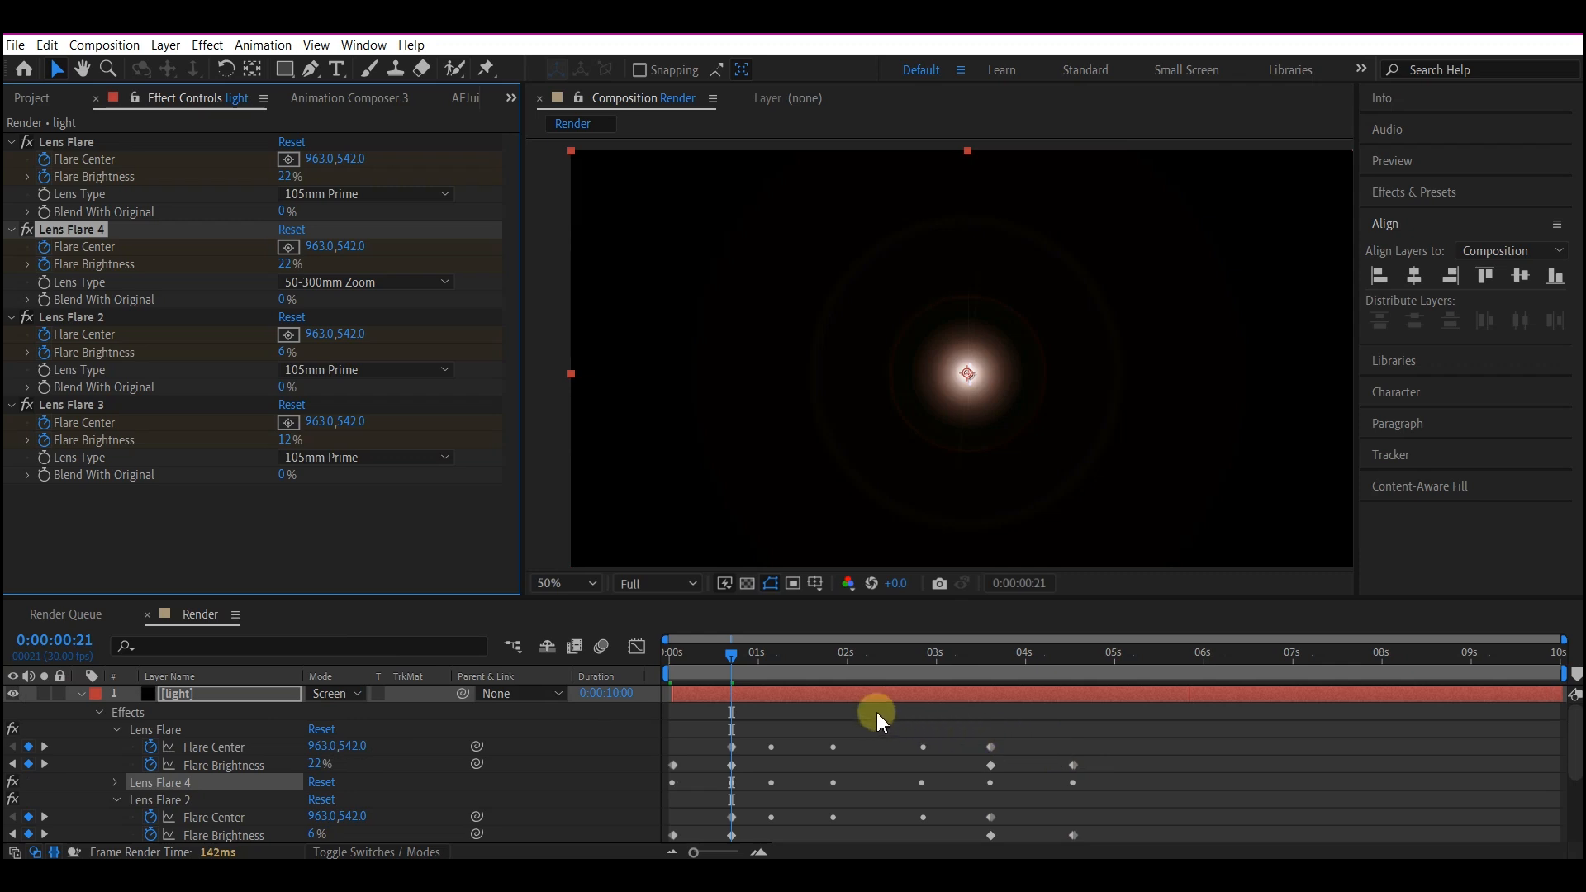
{"action": "left_click", "coordinate": [761, 702]}
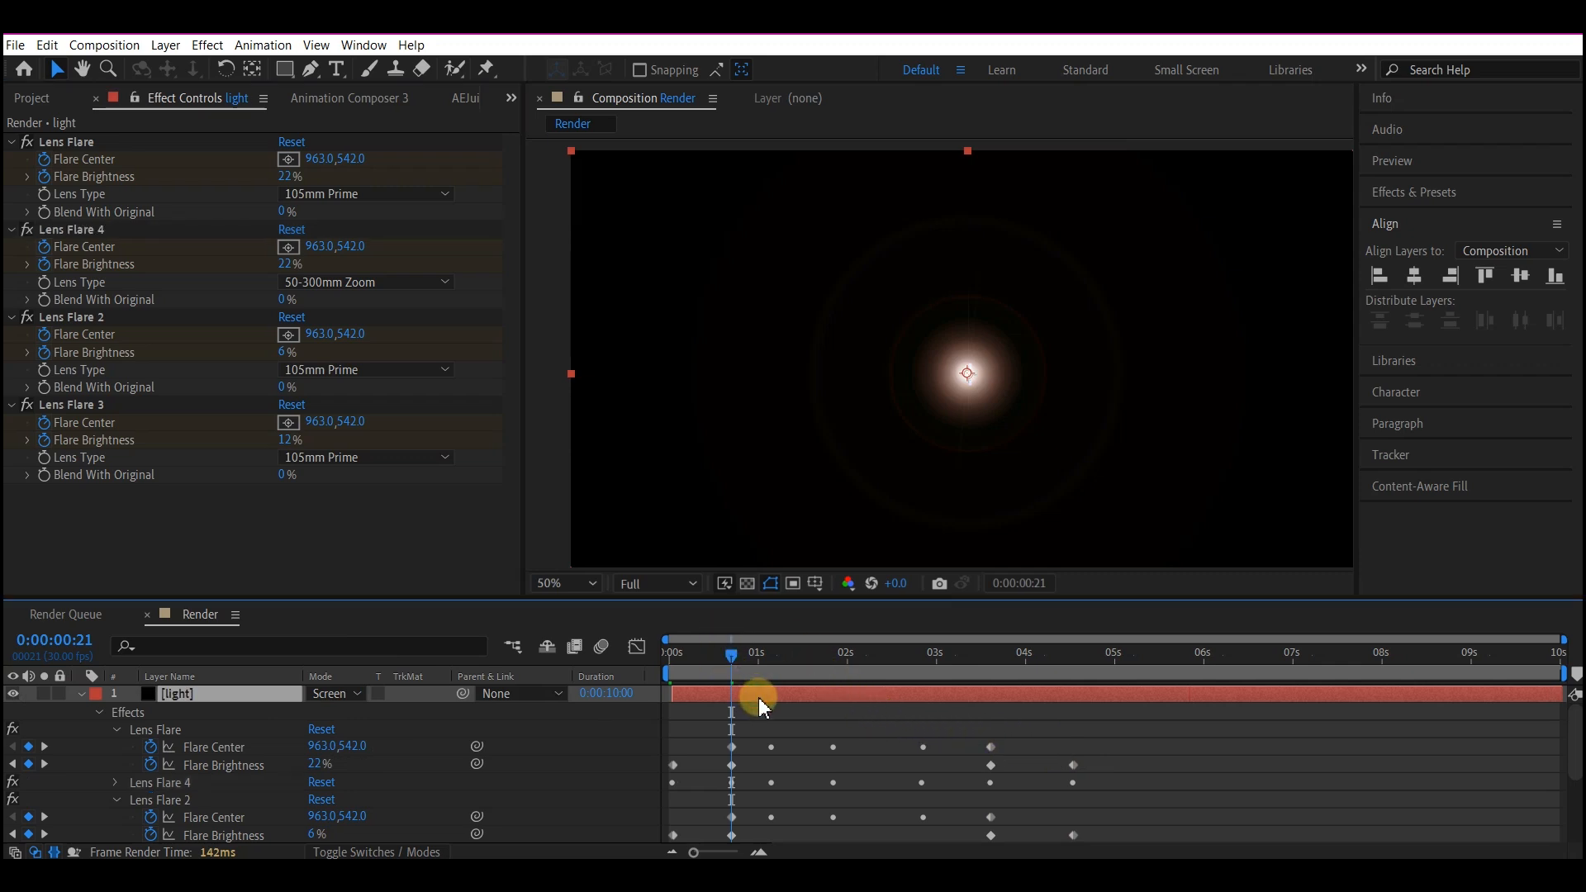
{"action": "key", "text": "u"}
{"action": "left_click_drag", "start_coordinate": [677, 650], "coordinate": [1098, 693]}
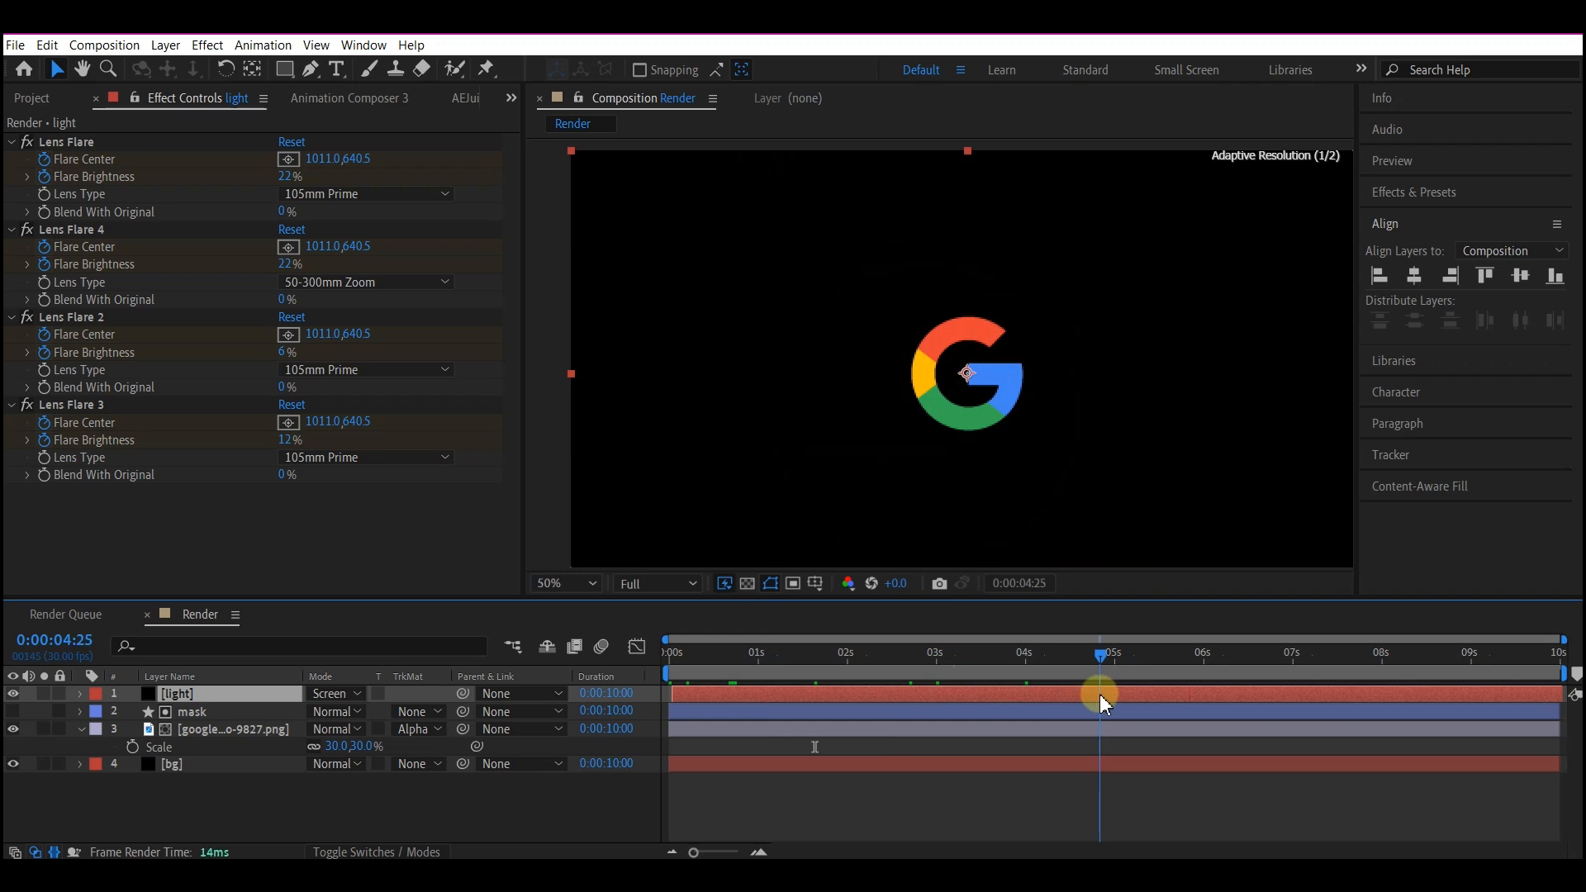
{"action": "left_click", "coordinate": [91, 745]}
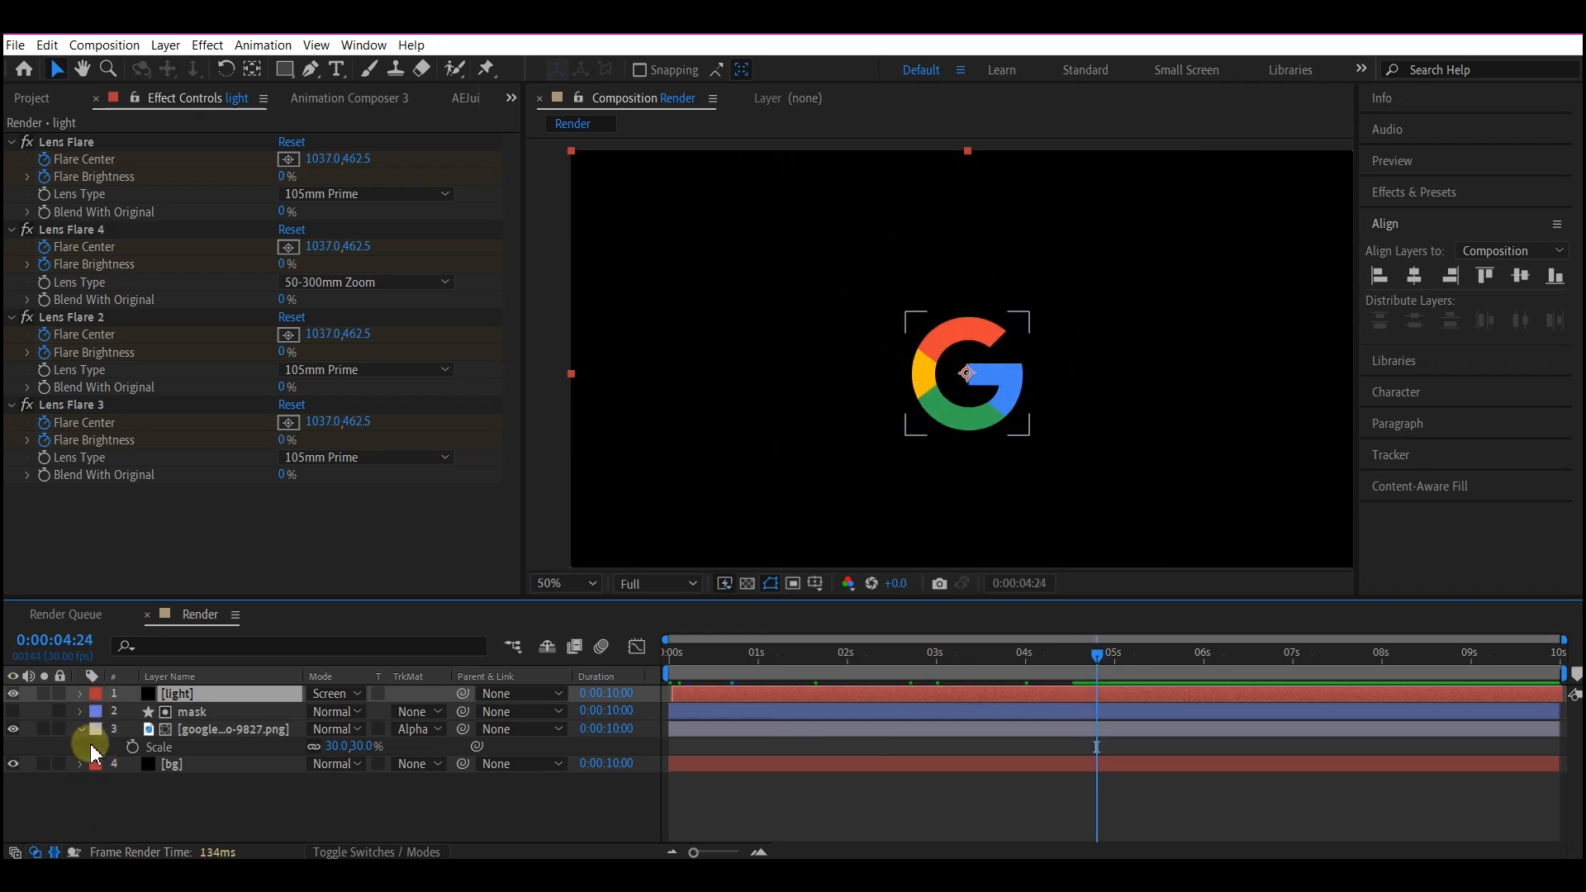
{"action": "left_click", "coordinate": [80, 729]}
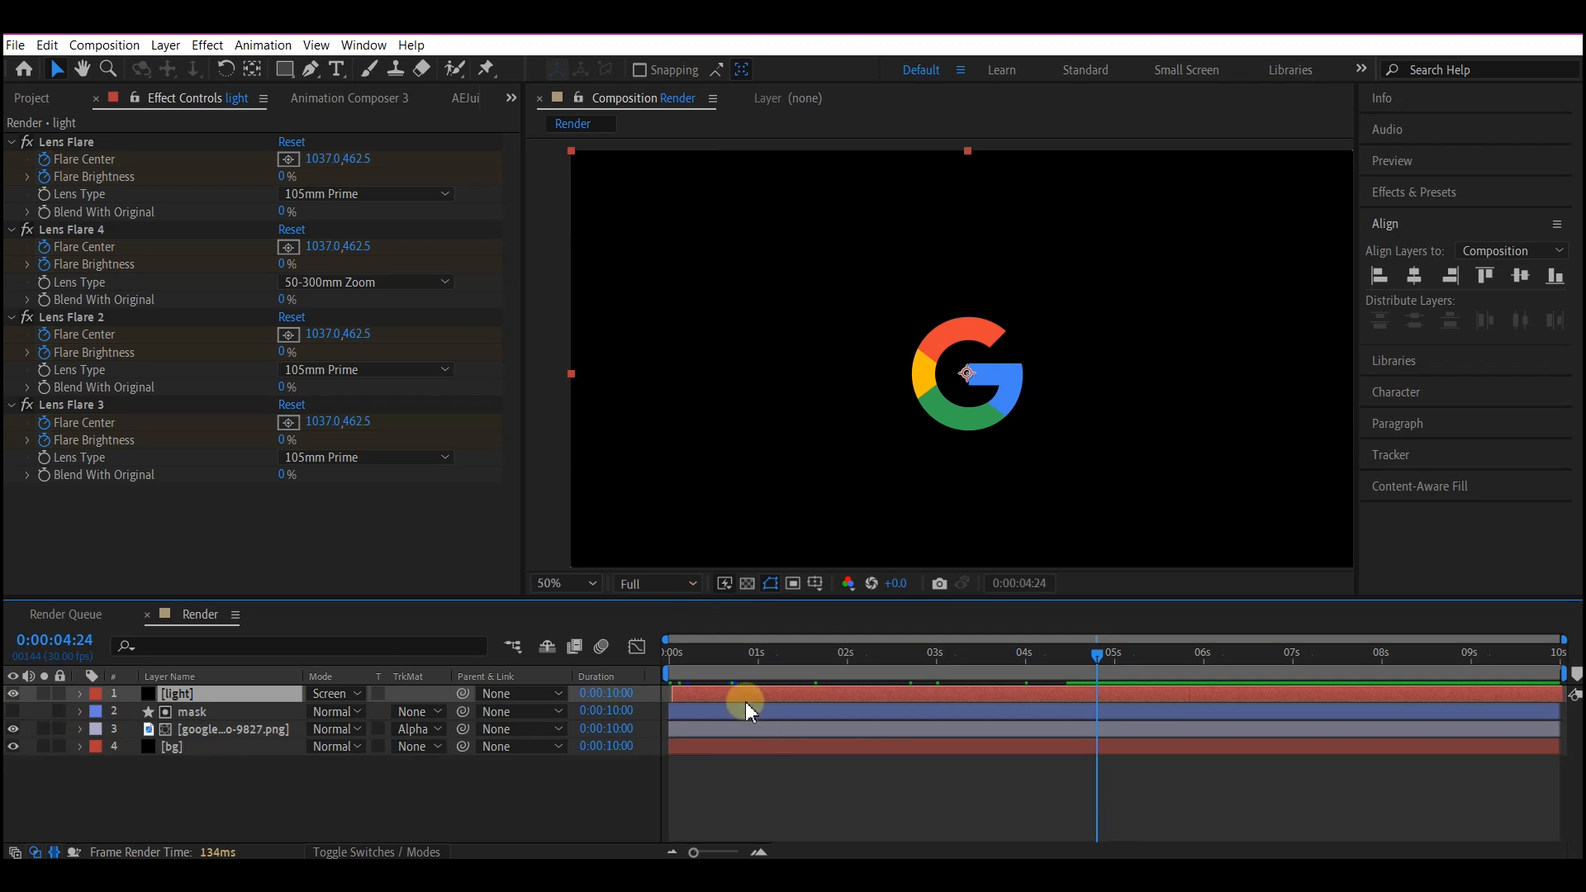
With no layer selected, choose the Ellipse tool and set its fill to white (FFFFFF) and its stroke to none.
{"action": "left_click", "coordinate": [231, 762]}
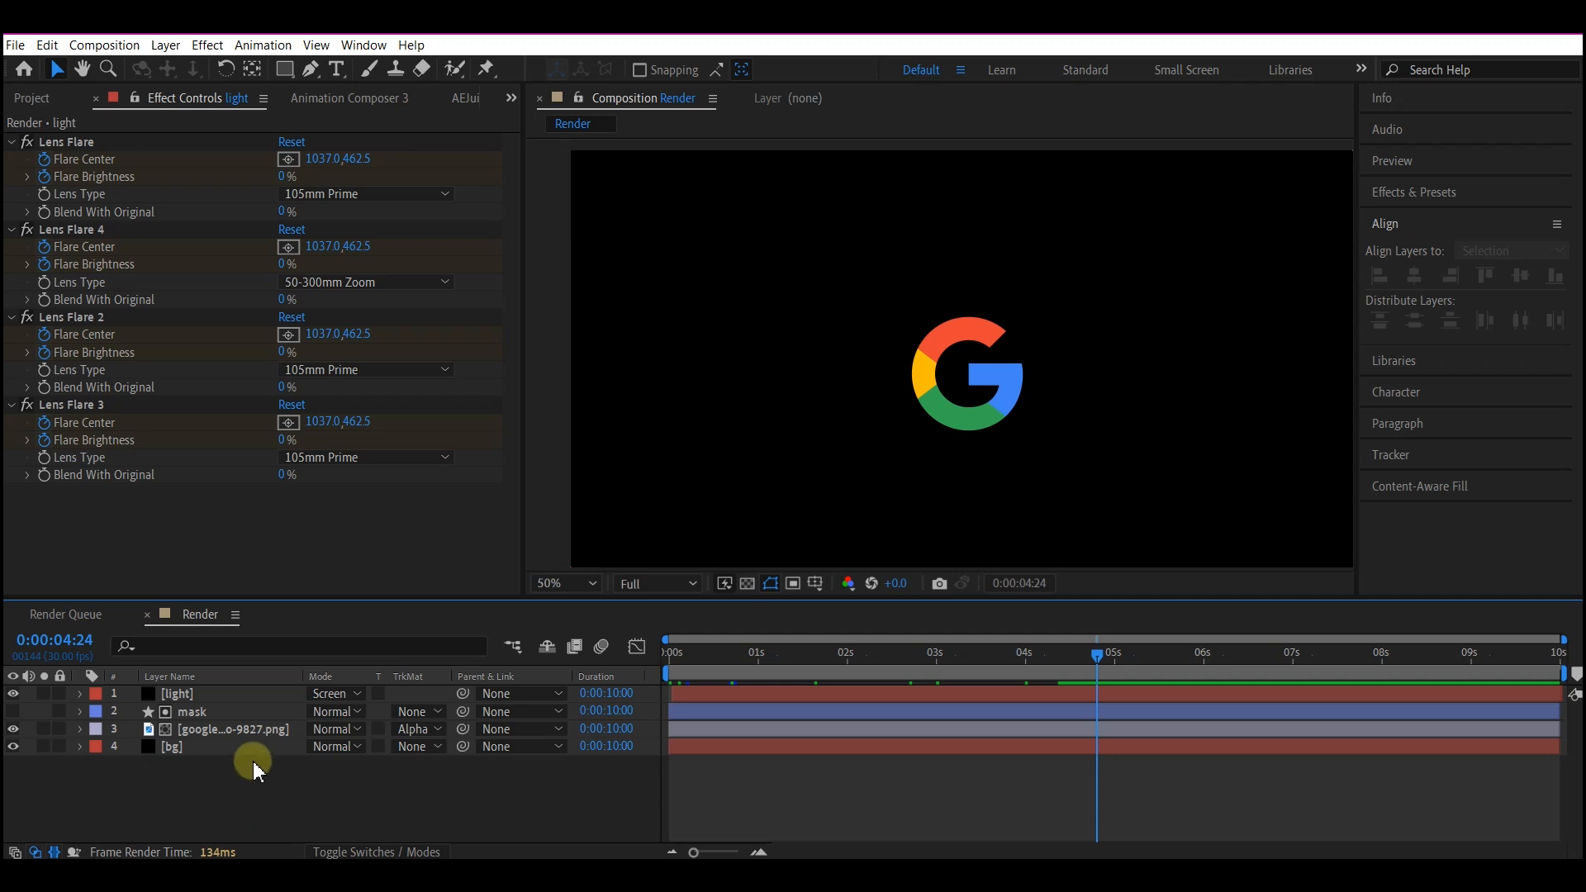
{"action": "left_click", "coordinate": [286, 71]}
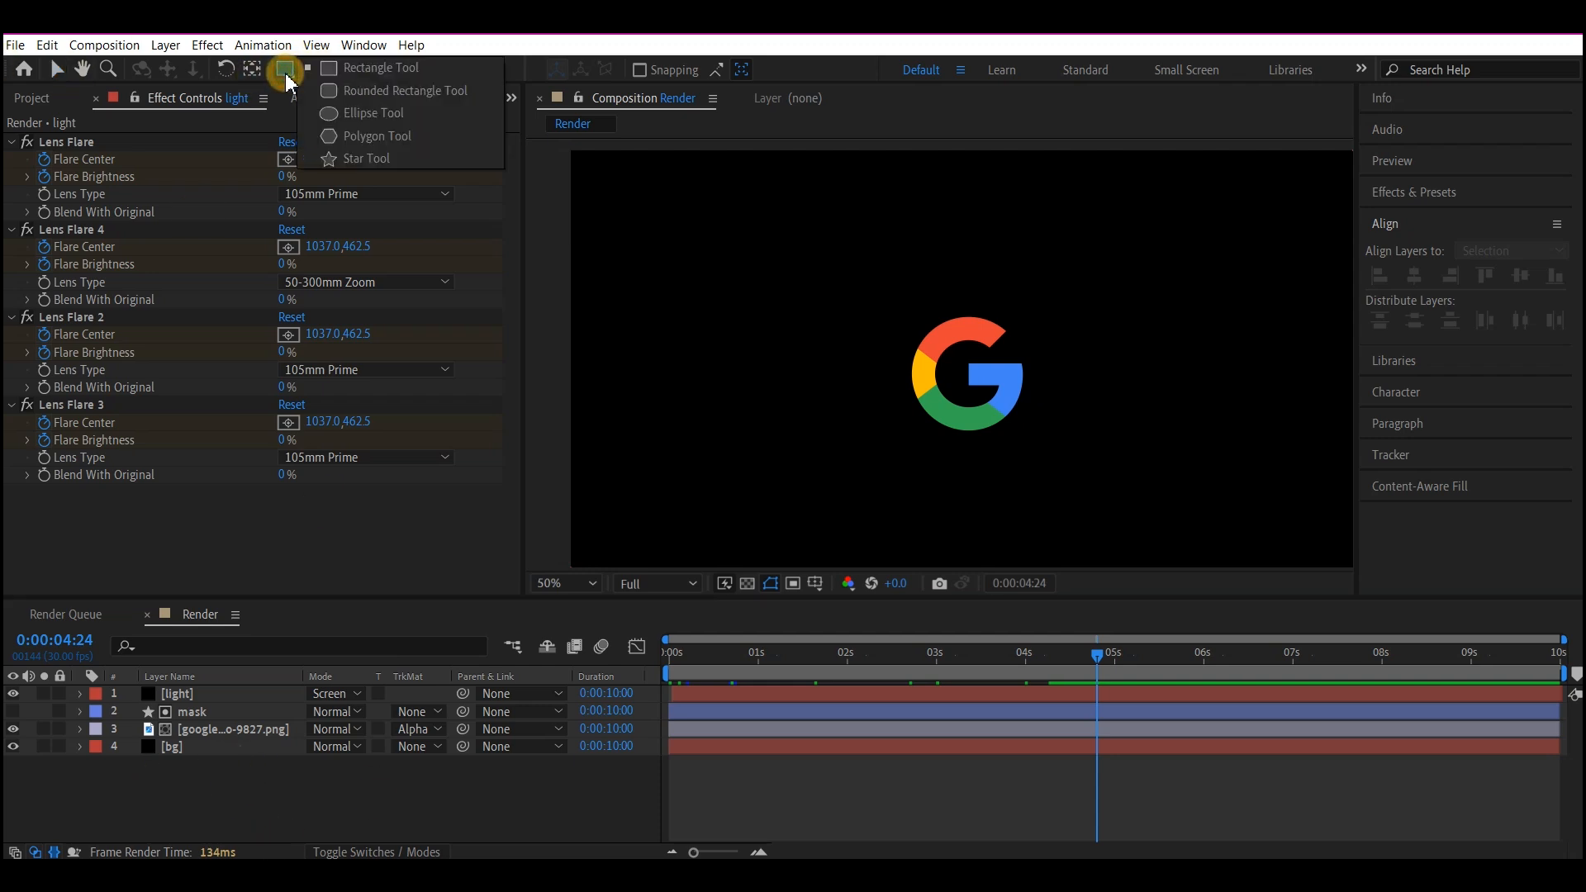
{"action": "left_click", "coordinate": [355, 115]}
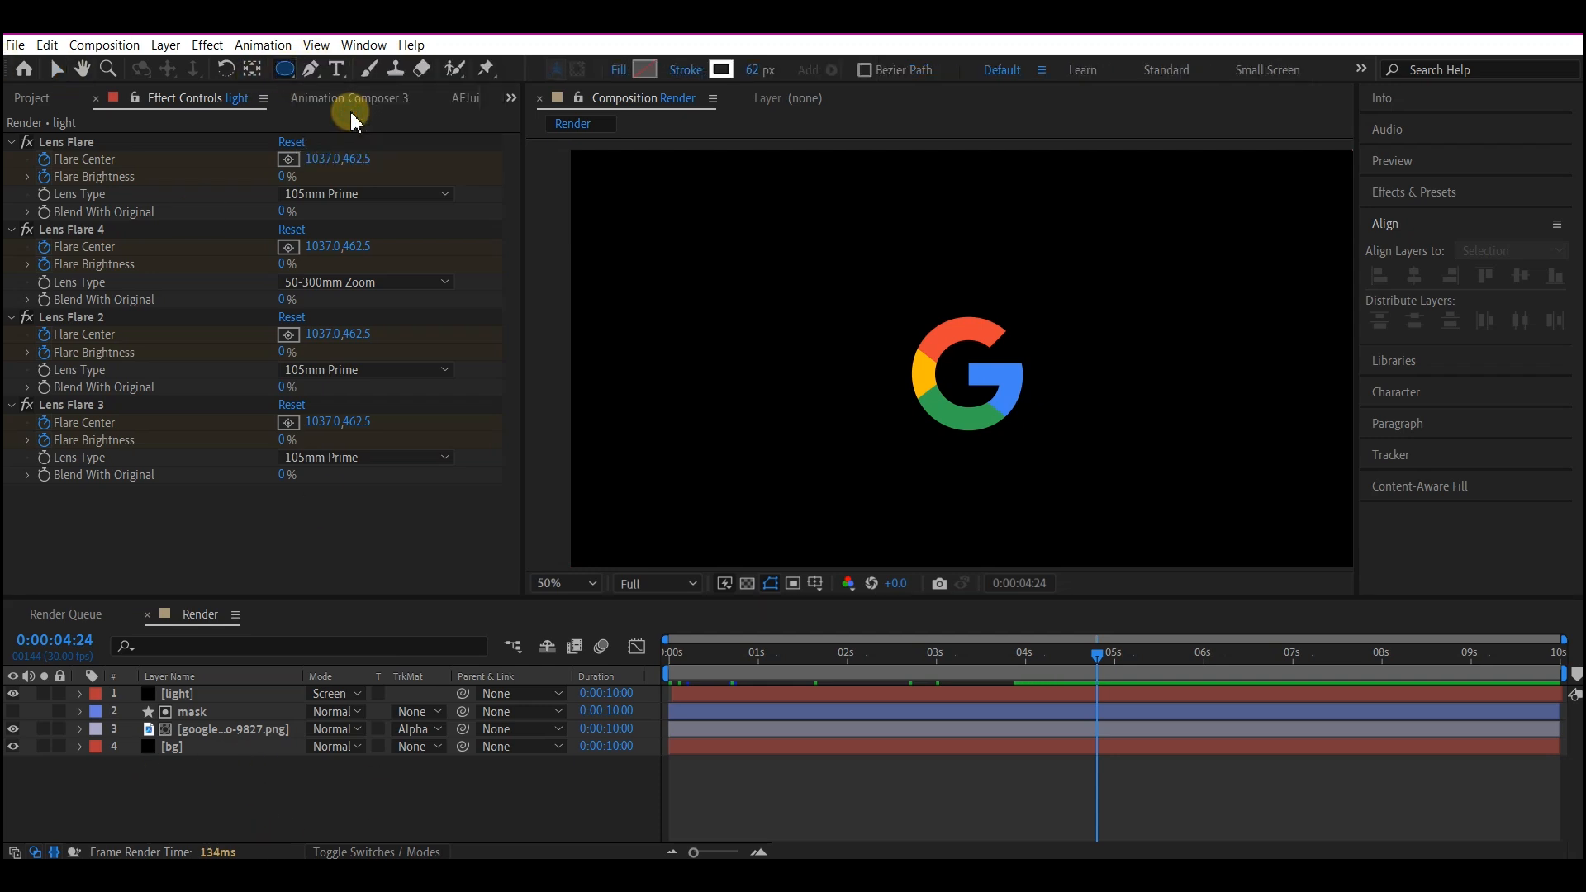
{"action": "left_click", "coordinate": [642, 71]}
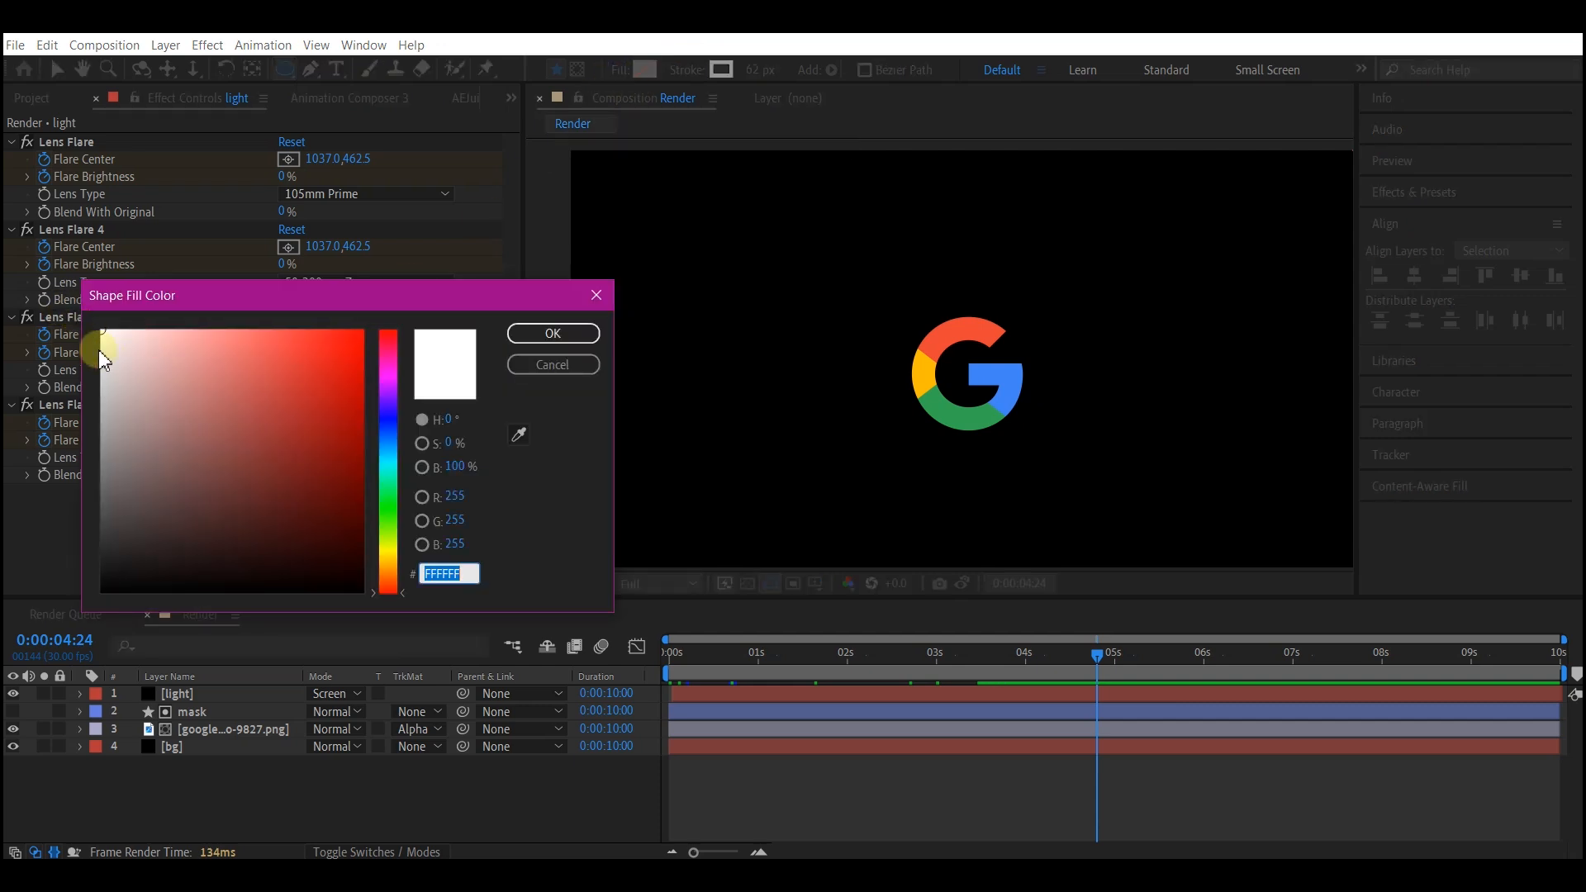
{"action": "left_click_drag", "start_coordinate": [107, 346], "coordinate": [8, 273]}
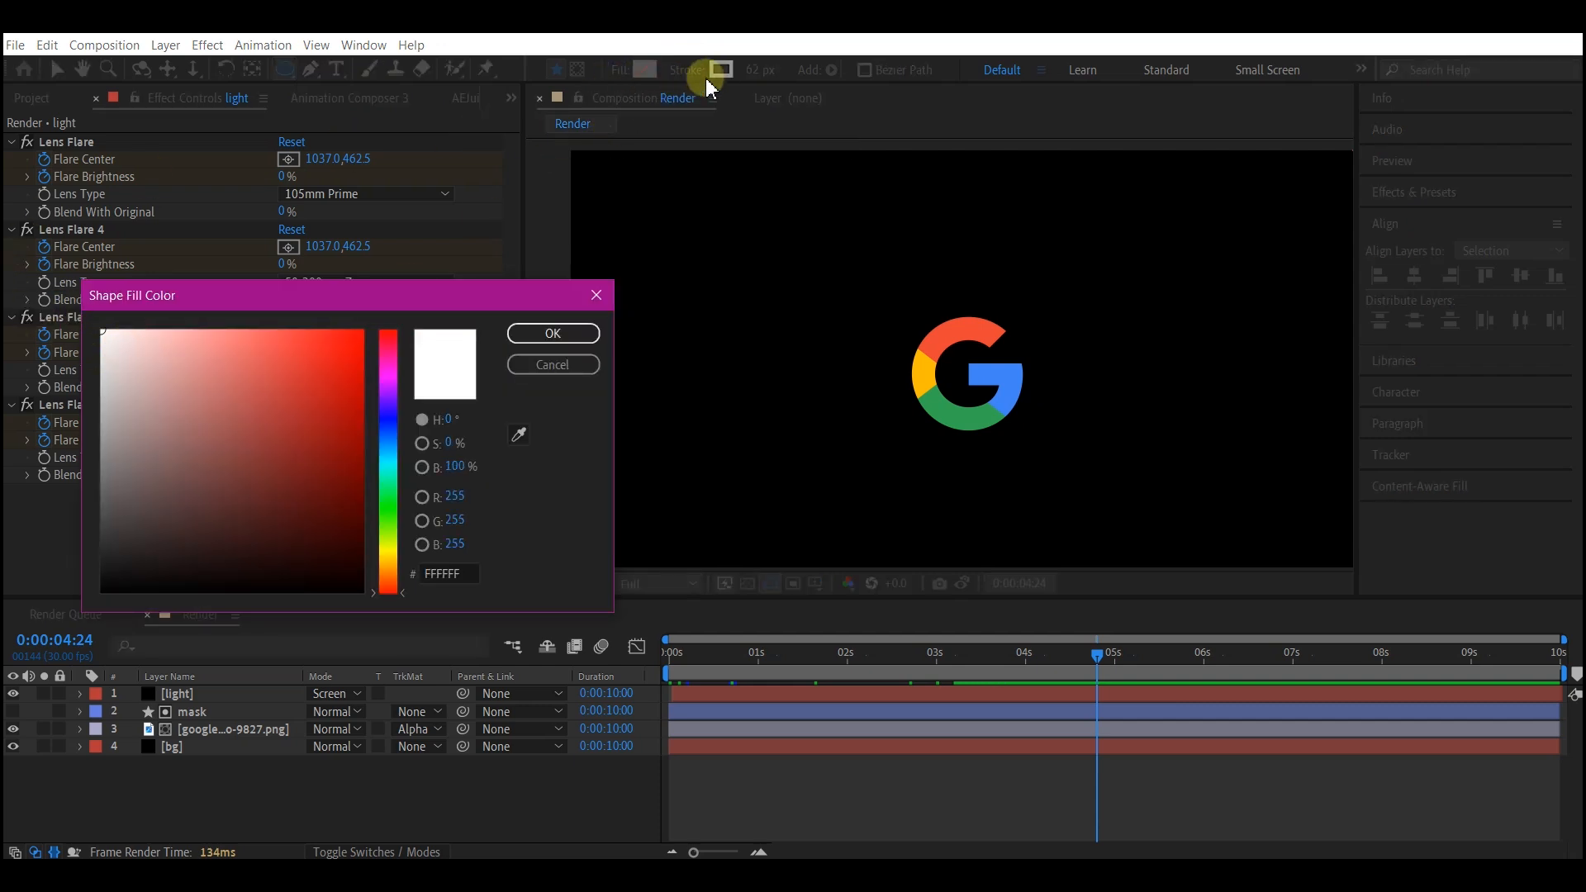
{"action": "left_click", "coordinate": [553, 333]}
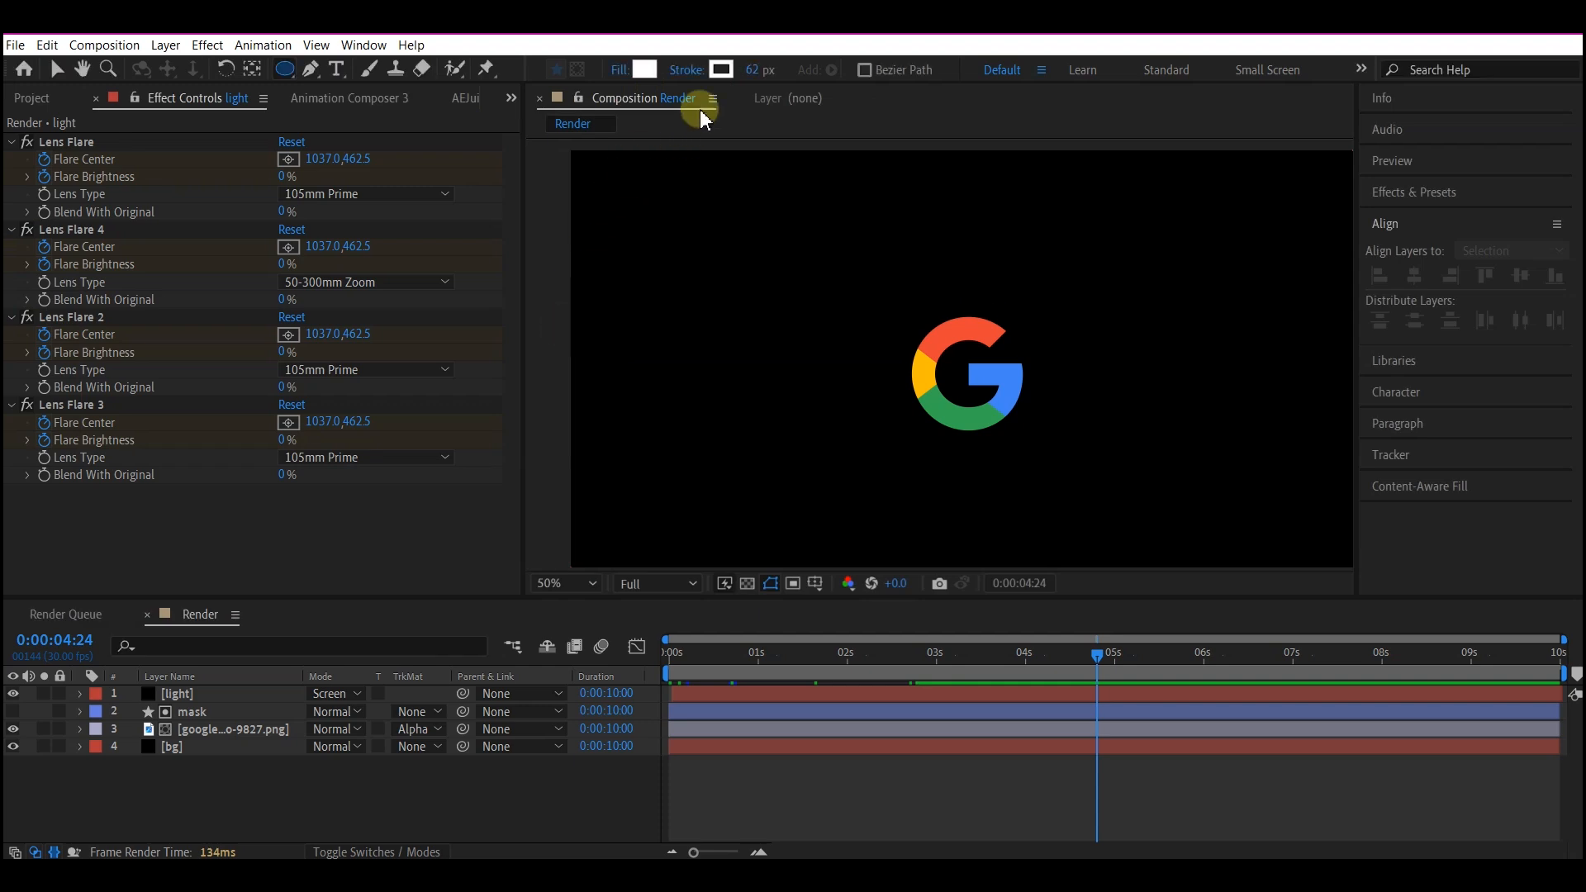
{"action": "left_click", "coordinate": [687, 69]}
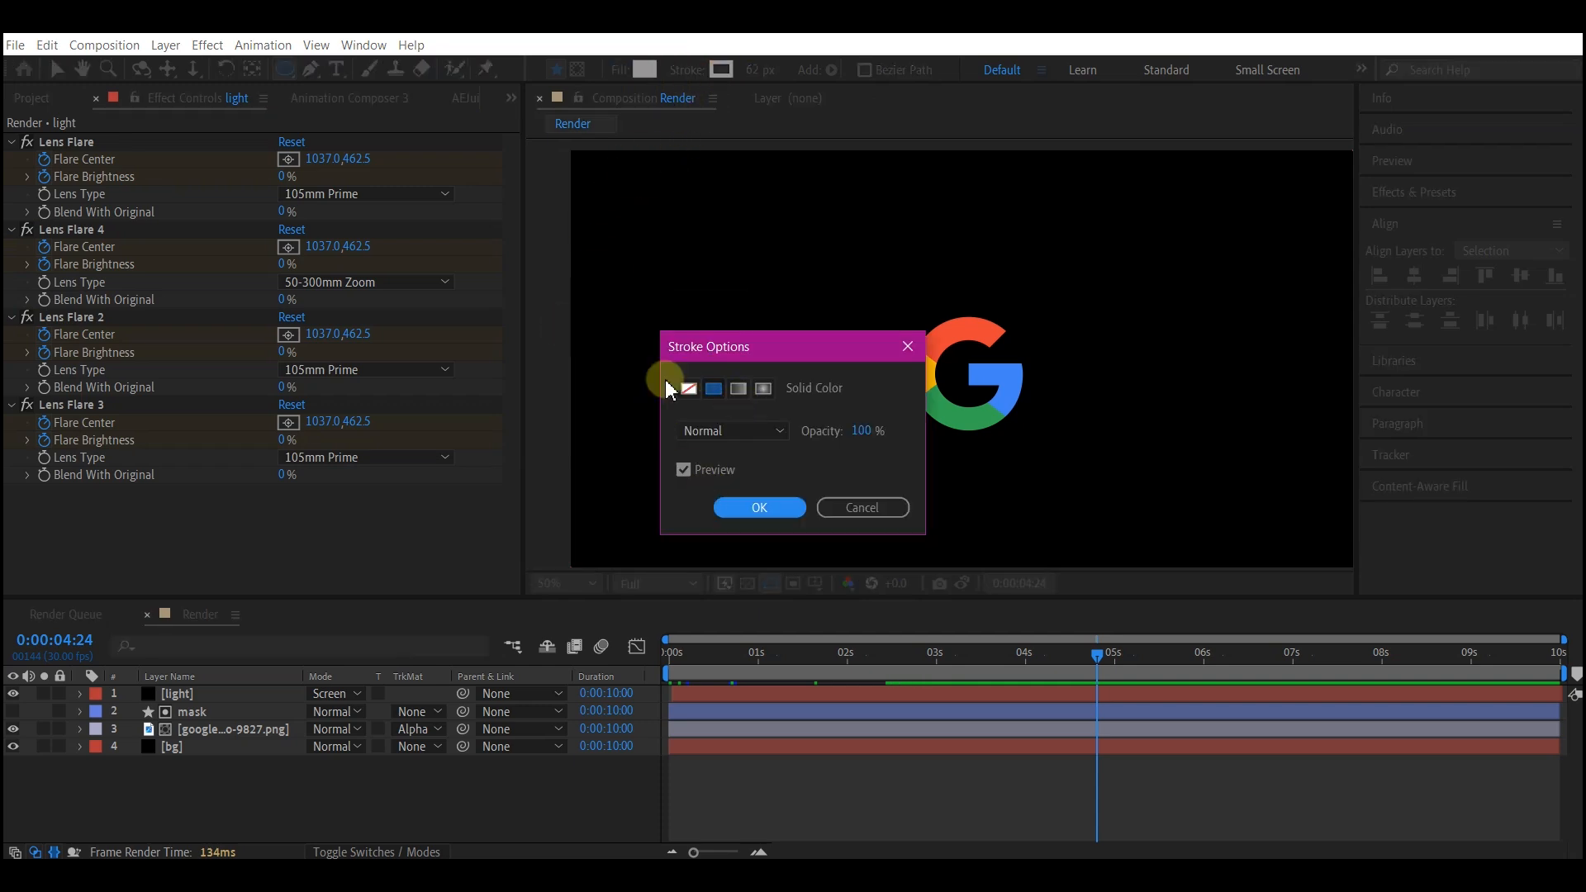
{"action": "left_click", "coordinate": [689, 388]}
{"action": "left_click", "coordinate": [789, 507]}
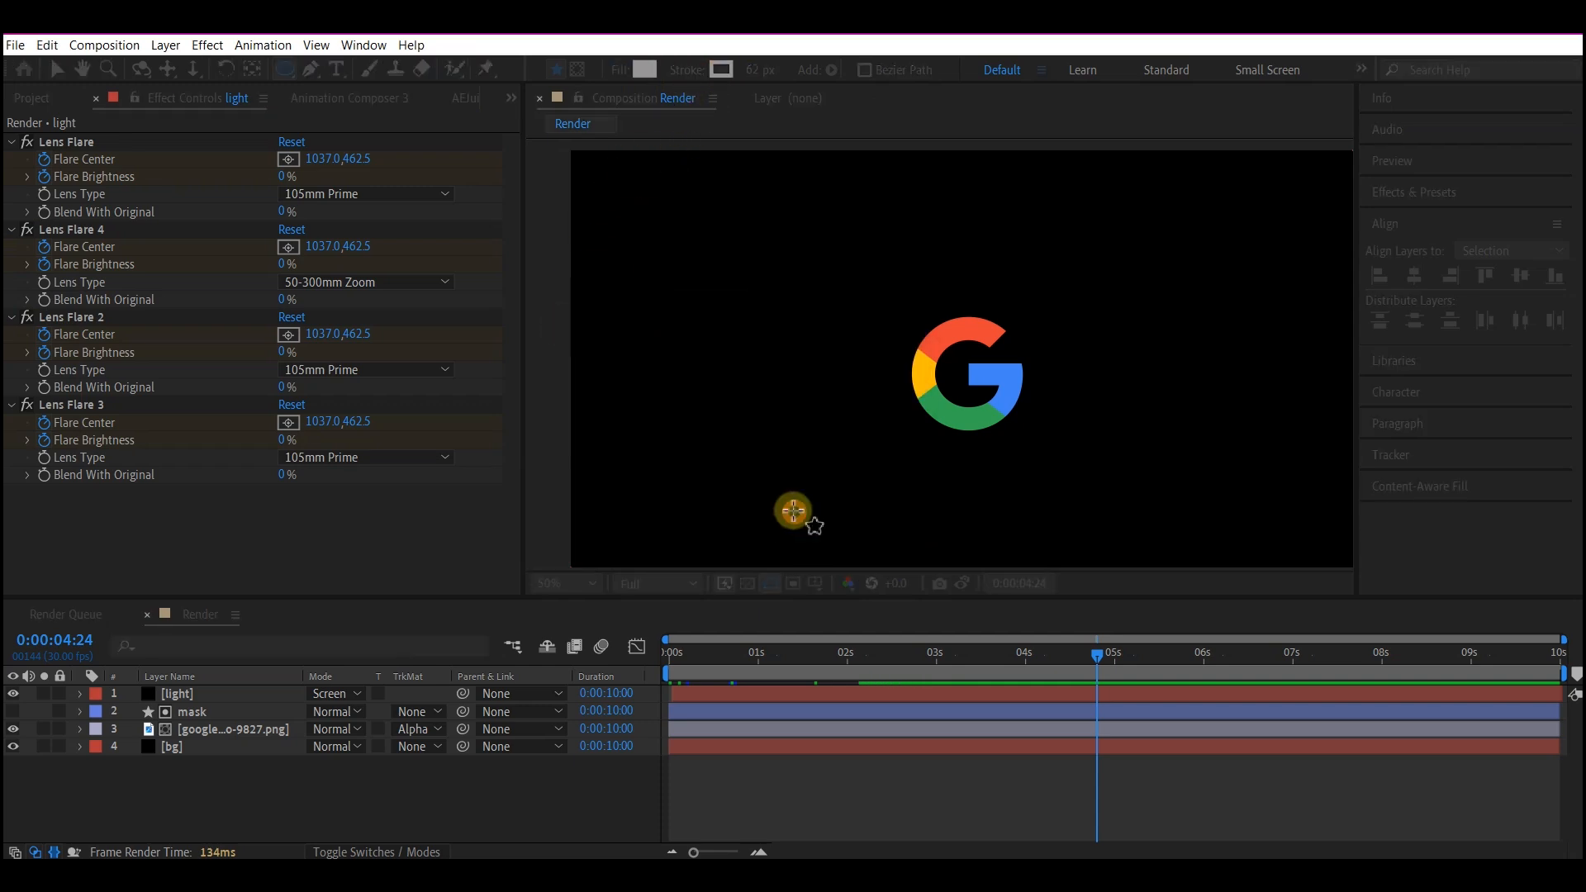
Draw a small white circle over the inner end of the logo's blue bar and centre its anchor point.
{"action": "scroll", "coordinate": [1009, 405], "scroll_direction": "up", "scroll_amount": 4}
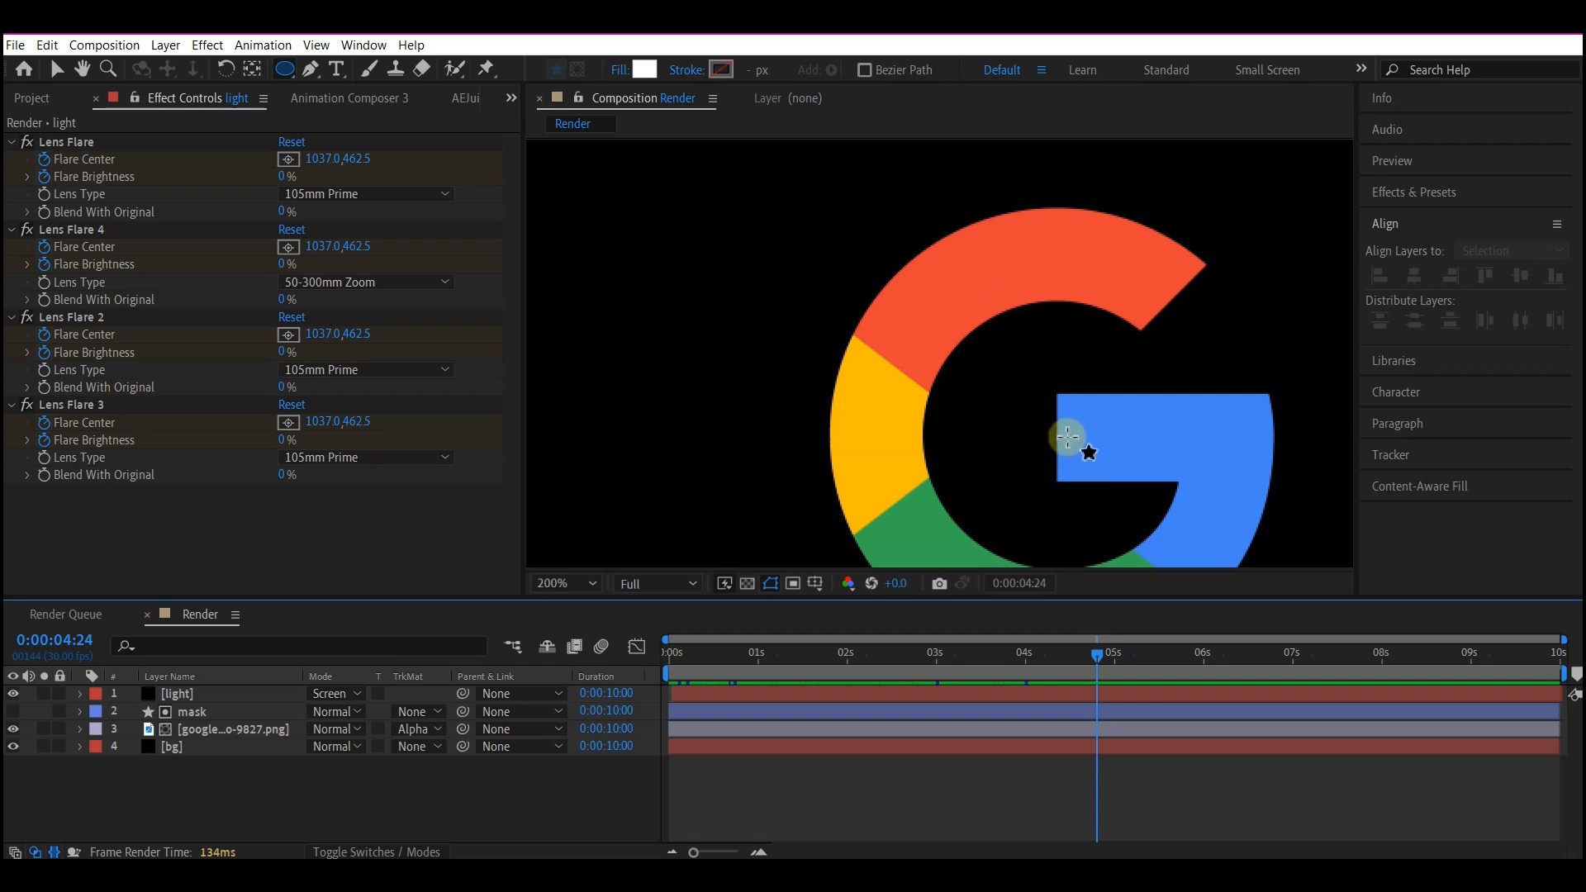
{"action": "mouse_move", "coordinate": [1068, 436]}
{"action": "left_mouse_down"}
{"action": "mouse_move", "coordinate": [1107, 474]}
{"action": "mouse_move", "coordinate": [1080, 481]}
{"action": "left_mouse_up"}
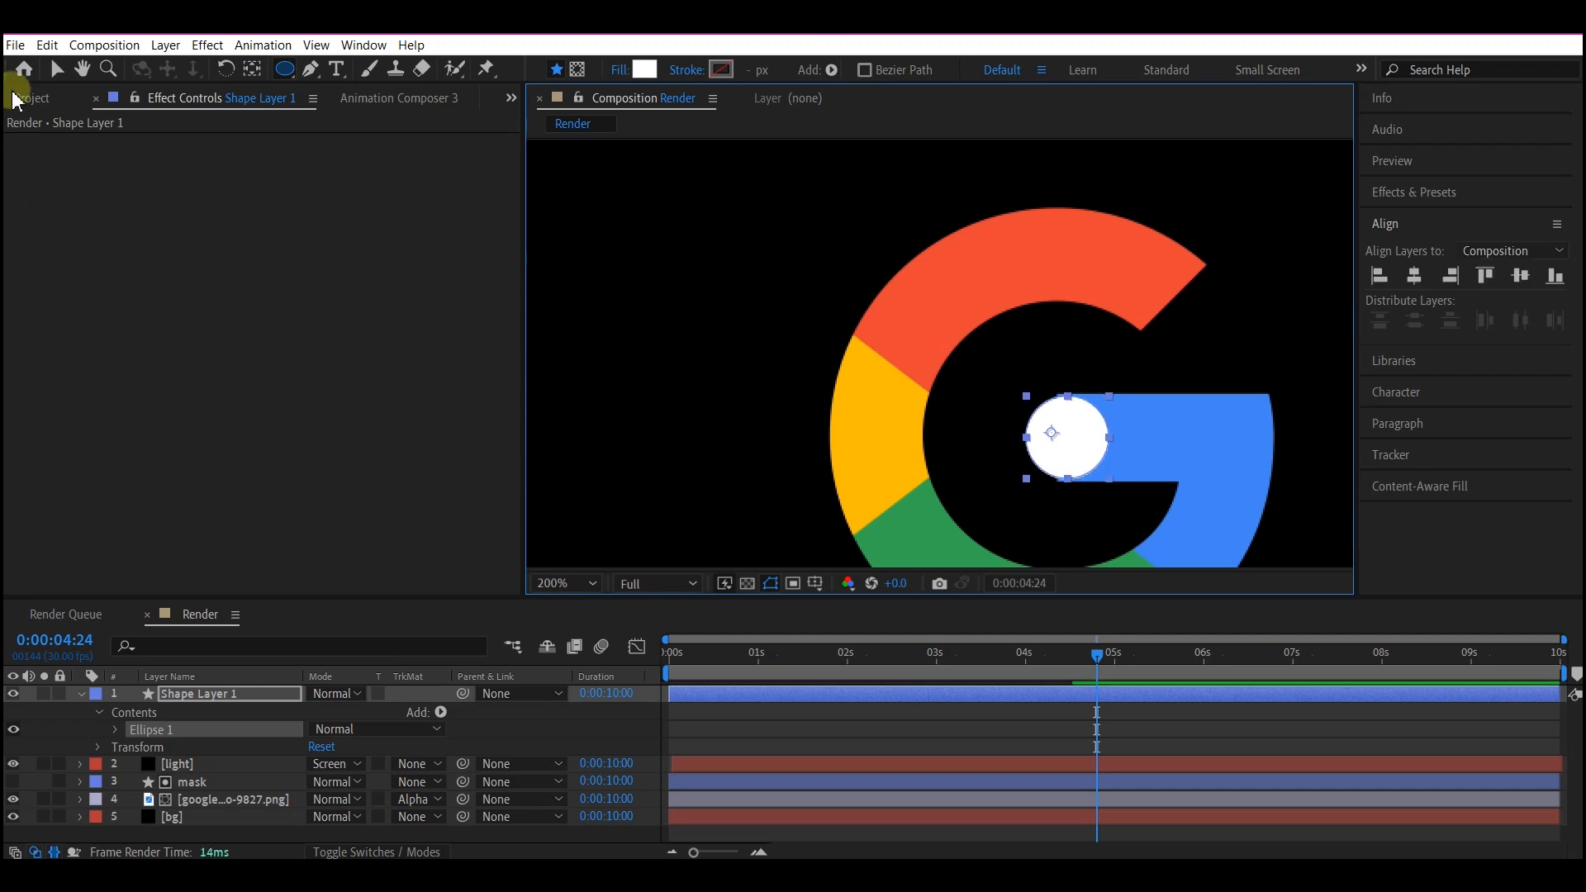
{"action": "left_click", "coordinate": [56, 69]}
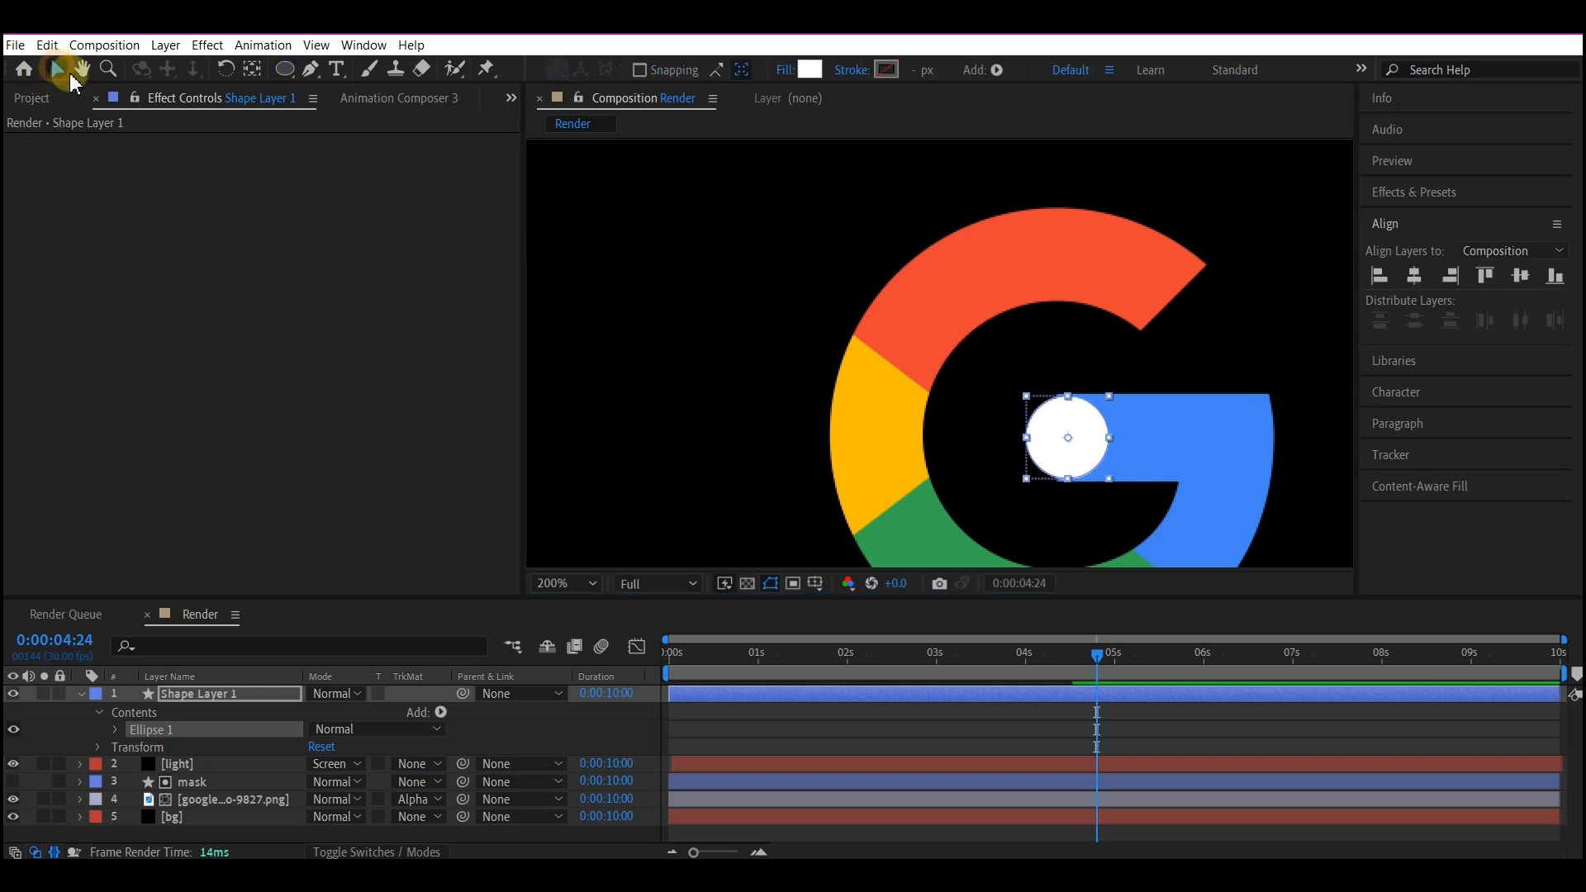
{"action": "left_click", "coordinate": [253, 69]}
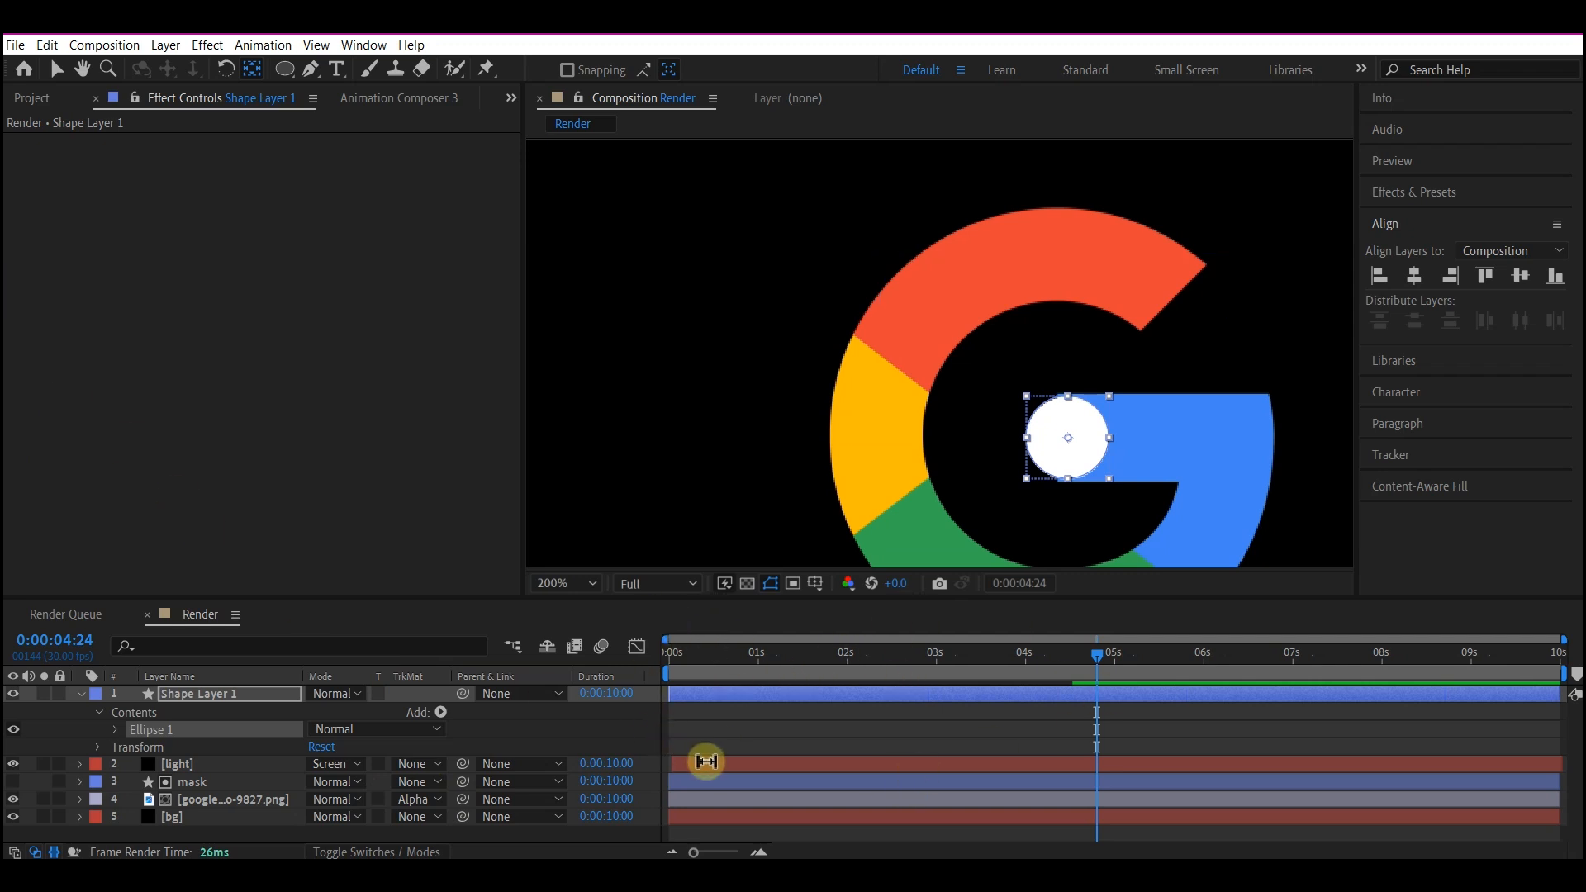
Reveal the mask layer's keyframes and add a Scale keyframe at 100% to the circle layer at 0:00:00:20.
{"action": "left_click", "coordinate": [711, 770]}
{"action": "key", "text": "v"}
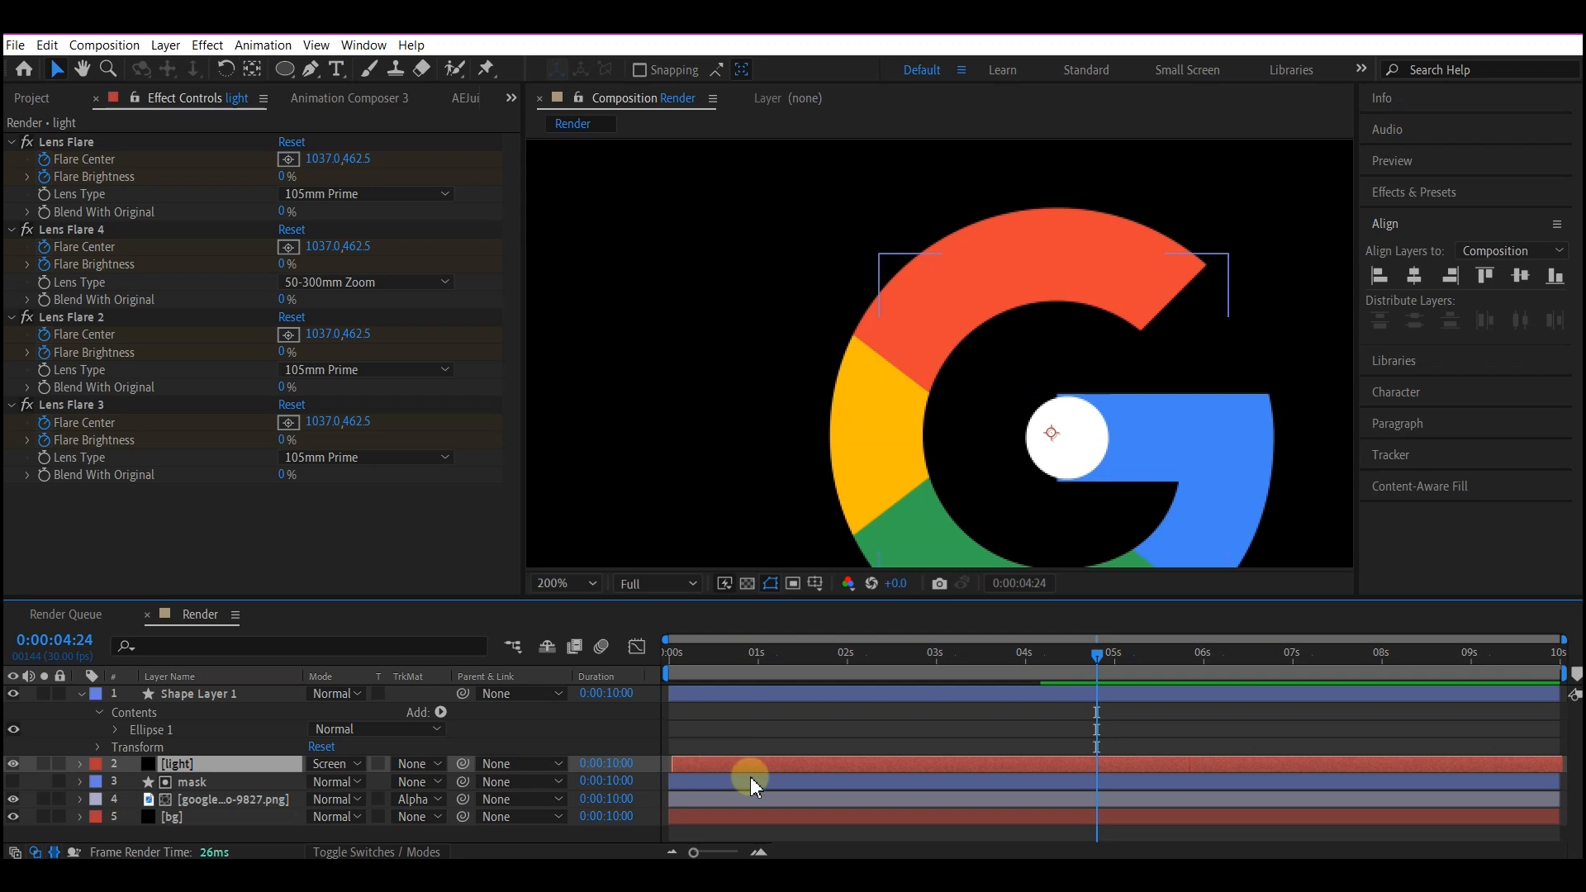
{"action": "left_click", "coordinate": [710, 781]}
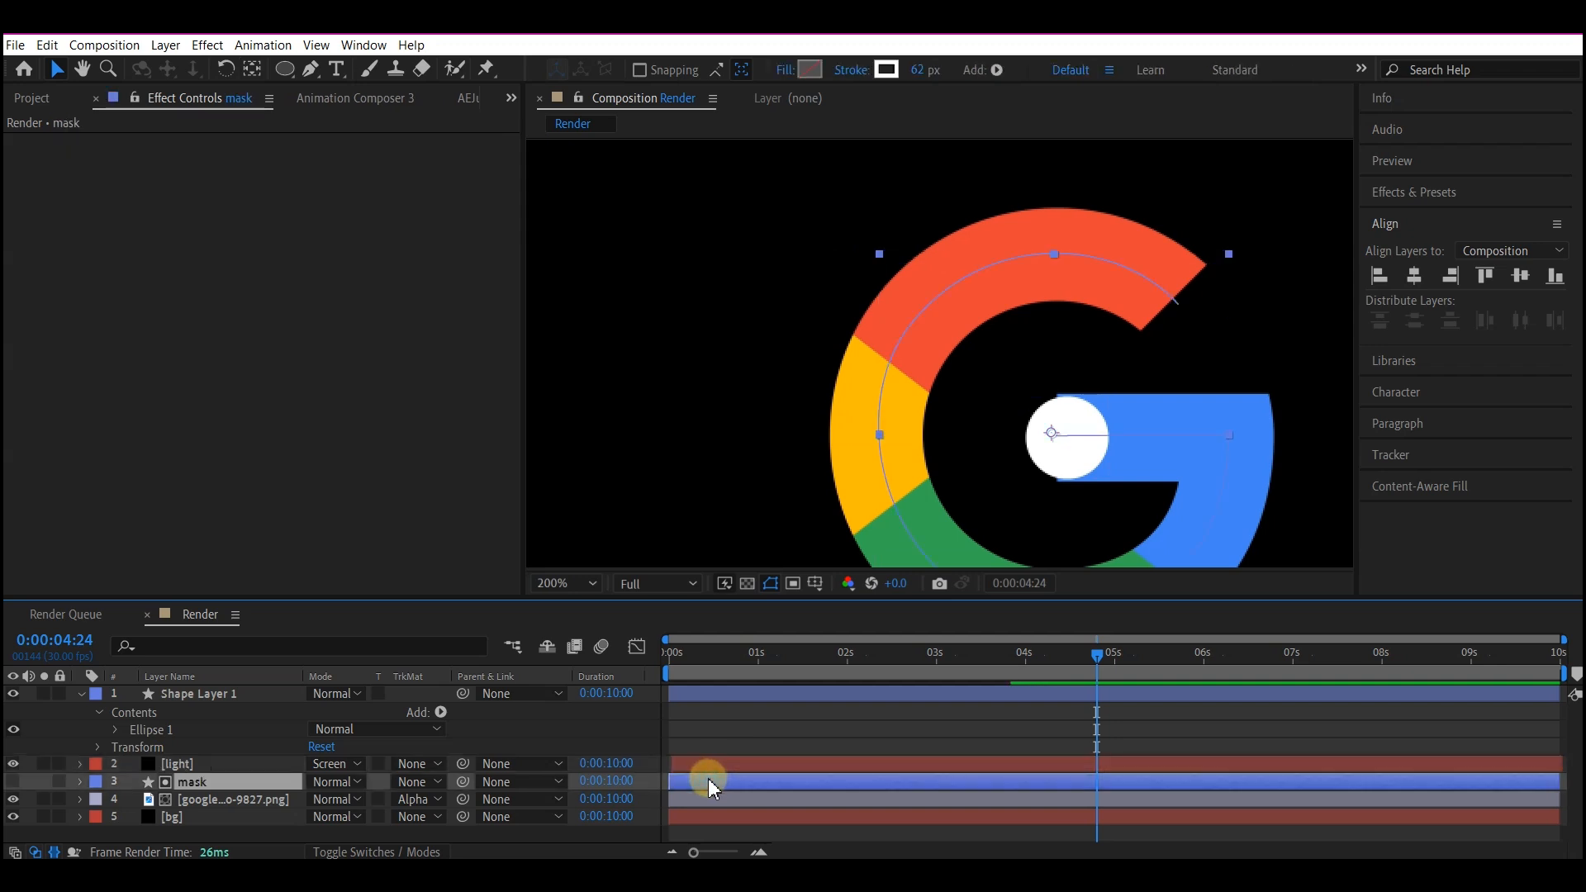
{"action": "key", "text": "u"}
{"action": "left_click_drag", "start_coordinate": [704, 670], "coordinate": [730, 671]}
{"action": "left_click", "coordinate": [46, 694]}
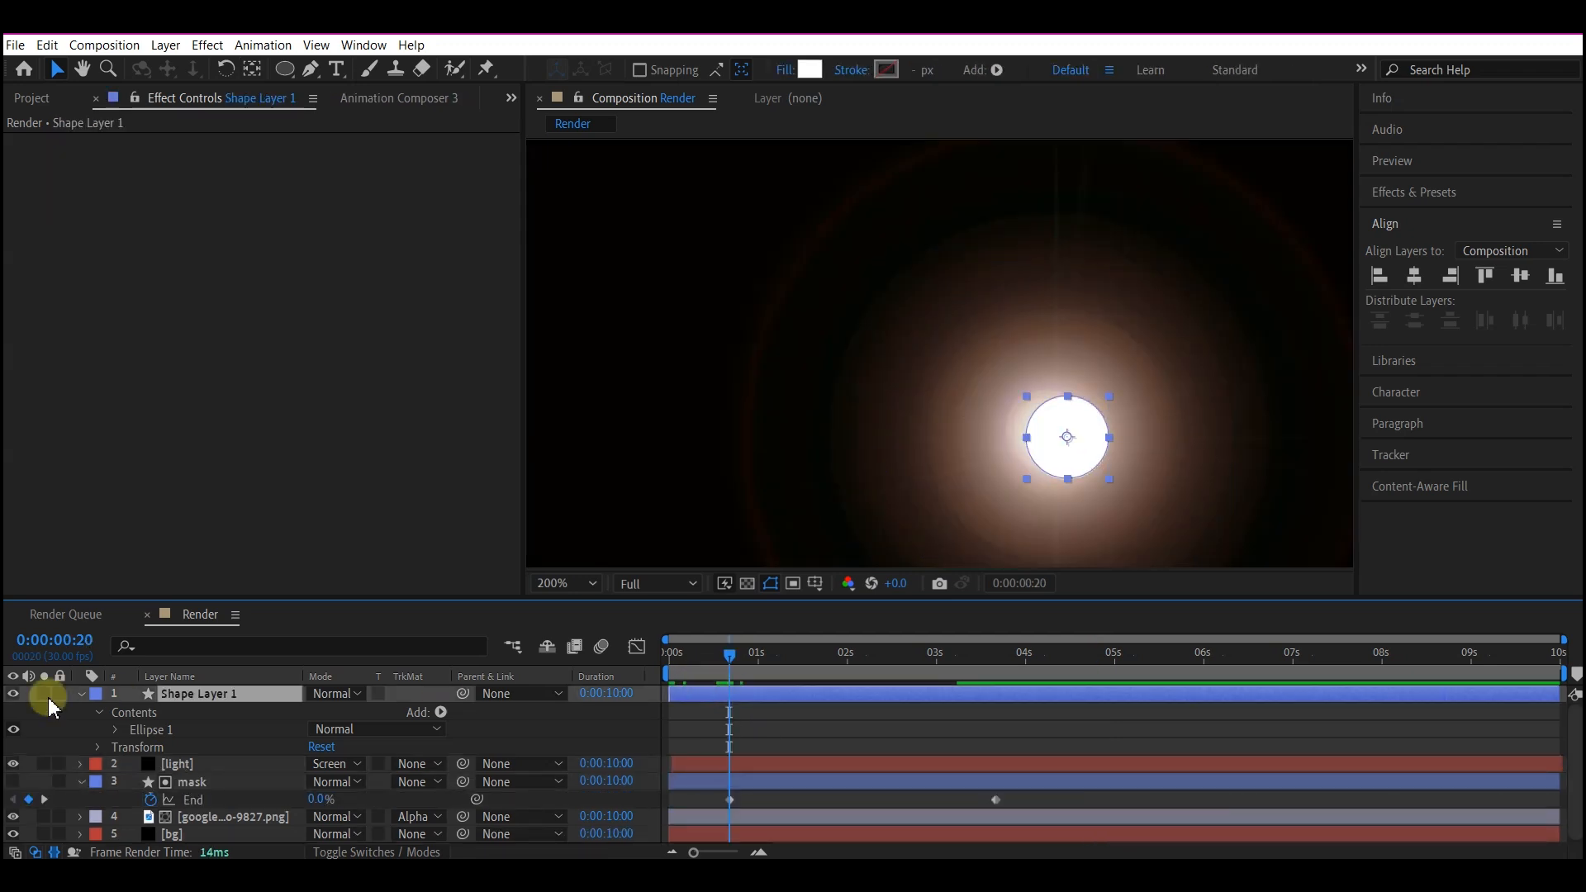
{"action": "key", "text": "s"}
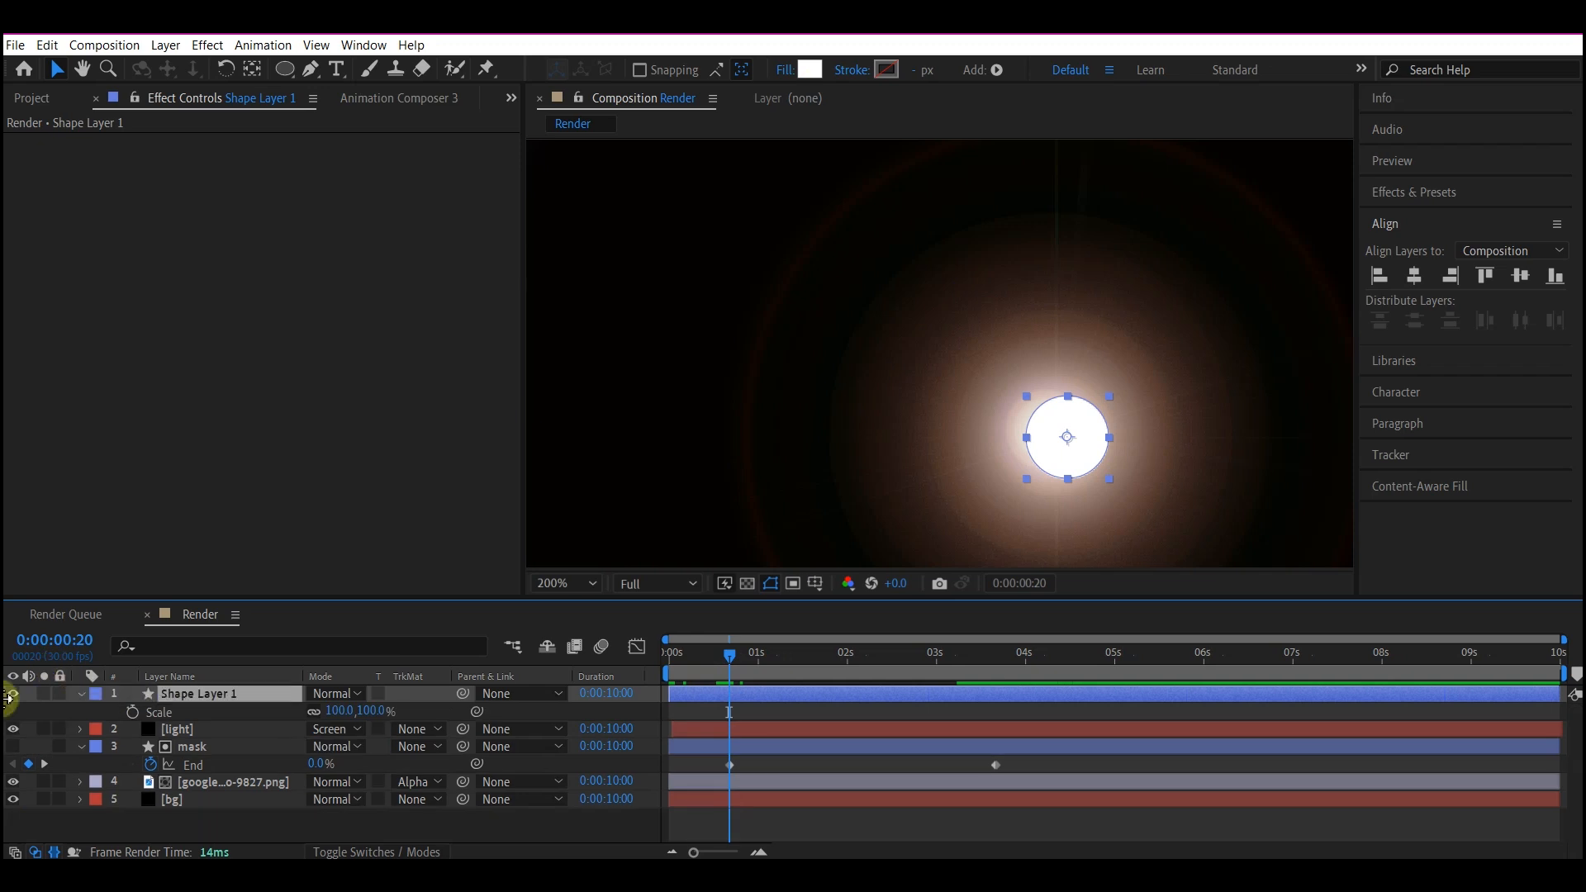
{"action": "left_click", "coordinate": [132, 712]}
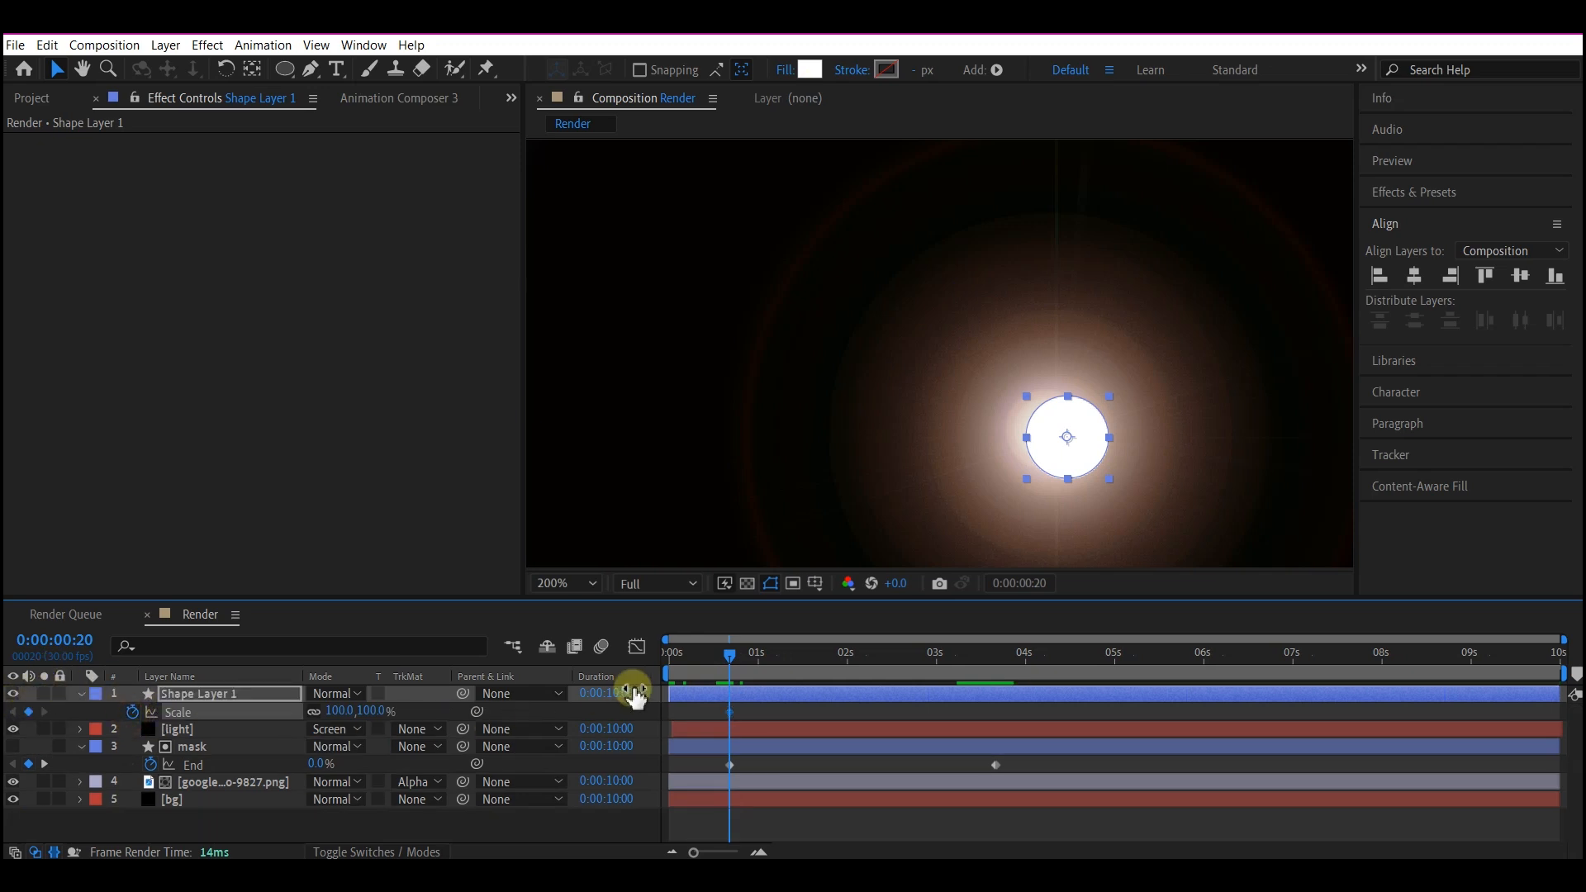
Set the circle layer's Scale to 0% at 0:00:00:00.
{"action": "left_click", "coordinate": [702, 656]}
{"action": "left_click_drag", "start_coordinate": [702, 657], "coordinate": [584, 649]}
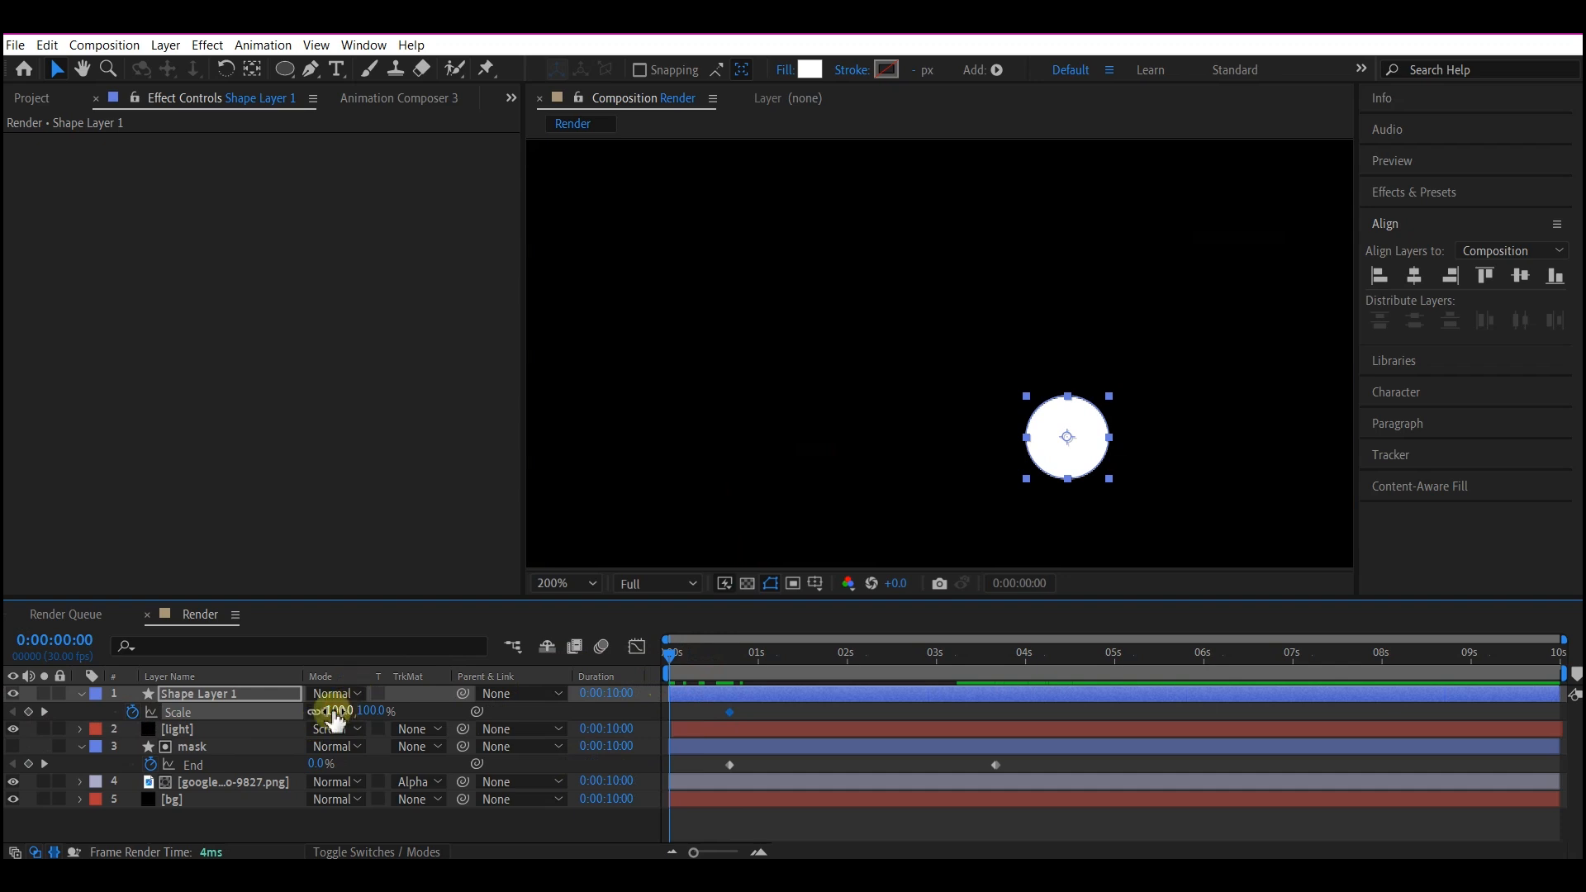
{"action": "left_click", "coordinate": [322, 713]}
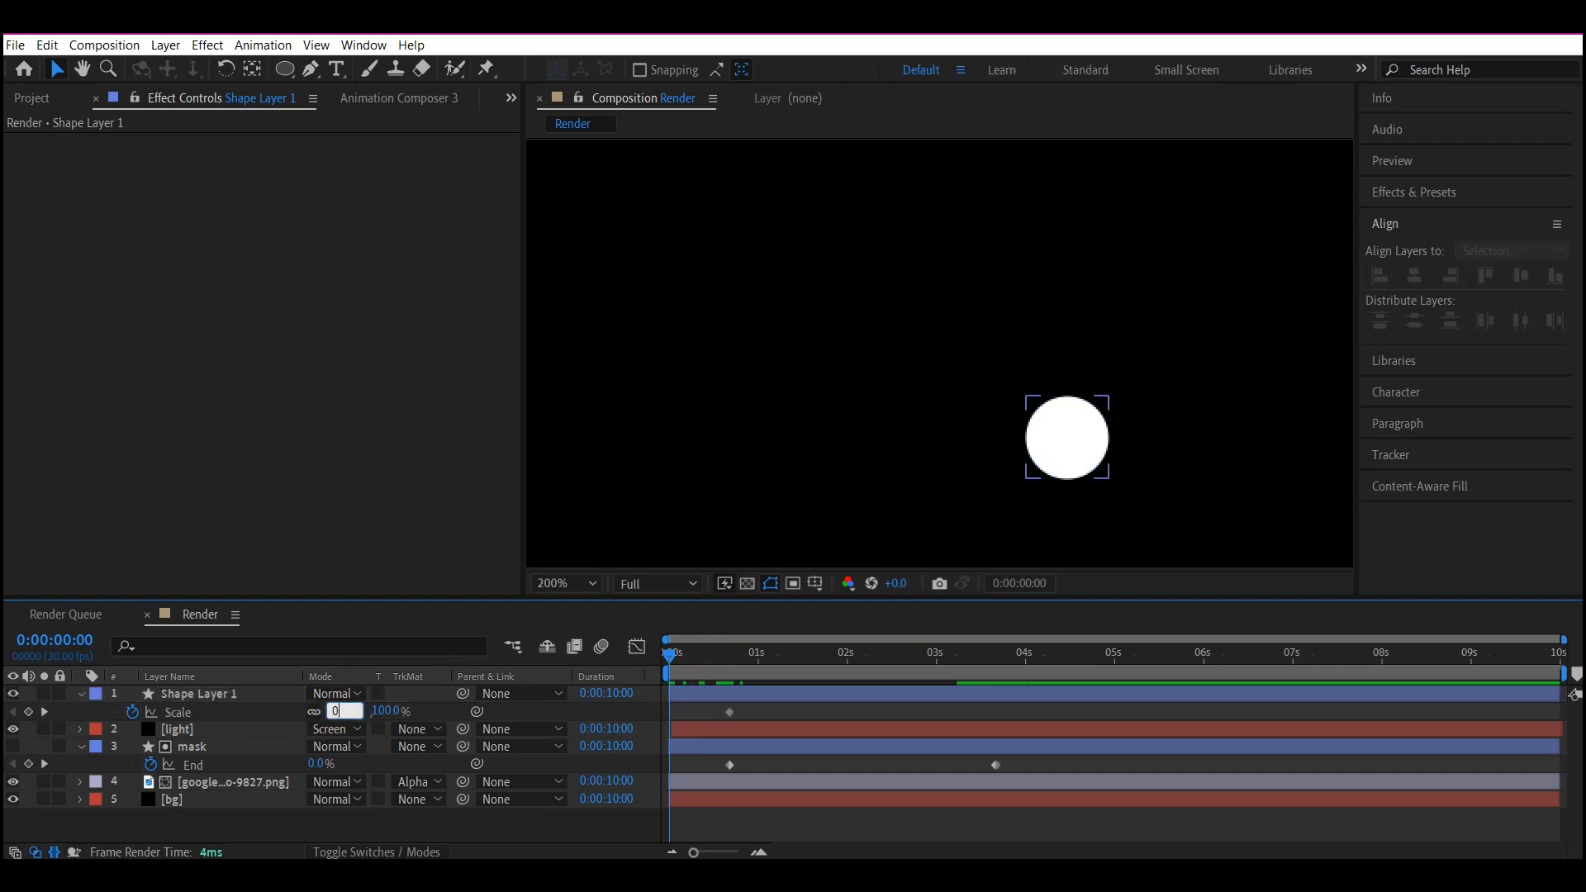
{"action": "type", "text": "0"}
{"action": "key", "text": "Return"}
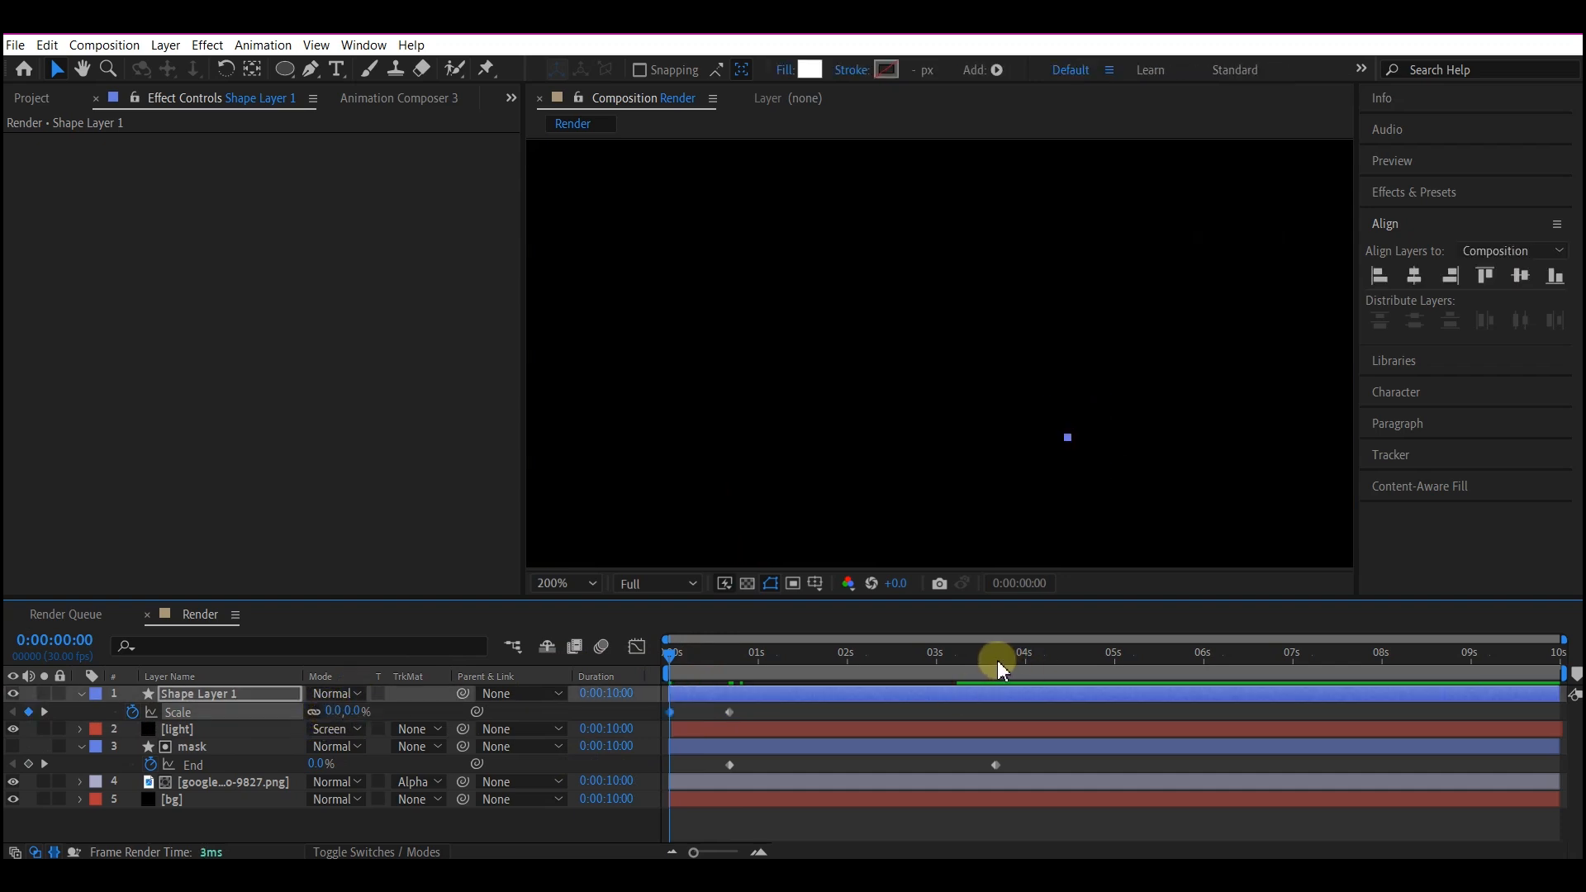
Add a Scale keyframe at 100% to the circle layer at 0:00:03:20, matching the mask's last End keyframe.
{"action": "left_click", "coordinate": [1011, 660]}
{"action": "left_click_drag", "start_coordinate": [1017, 670], "coordinate": [1004, 673]}
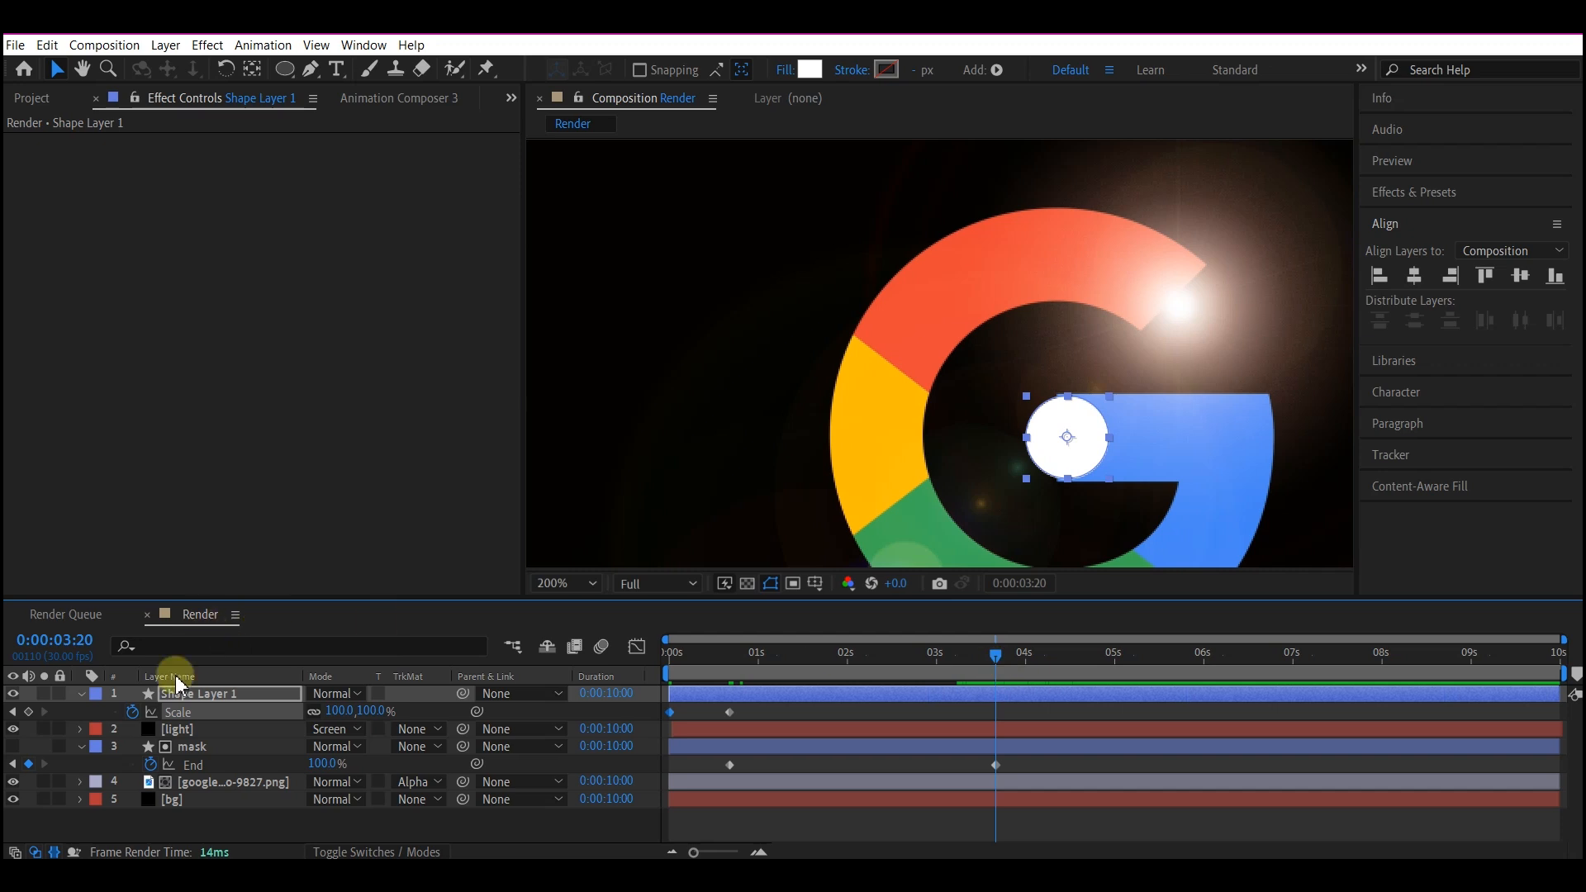
{"action": "left_click", "coordinate": [29, 712]}
Reveal the light layer's keyframes and set the circle layer's Scale to 0% at 0:00:04:16, level with the last Flare Brightness keyframe.
{"action": "left_click", "coordinate": [1017, 721]}
{"action": "key", "text": "u"}
{"action": "left_click_drag", "start_coordinate": [996, 654], "coordinate": [1074, 657]}
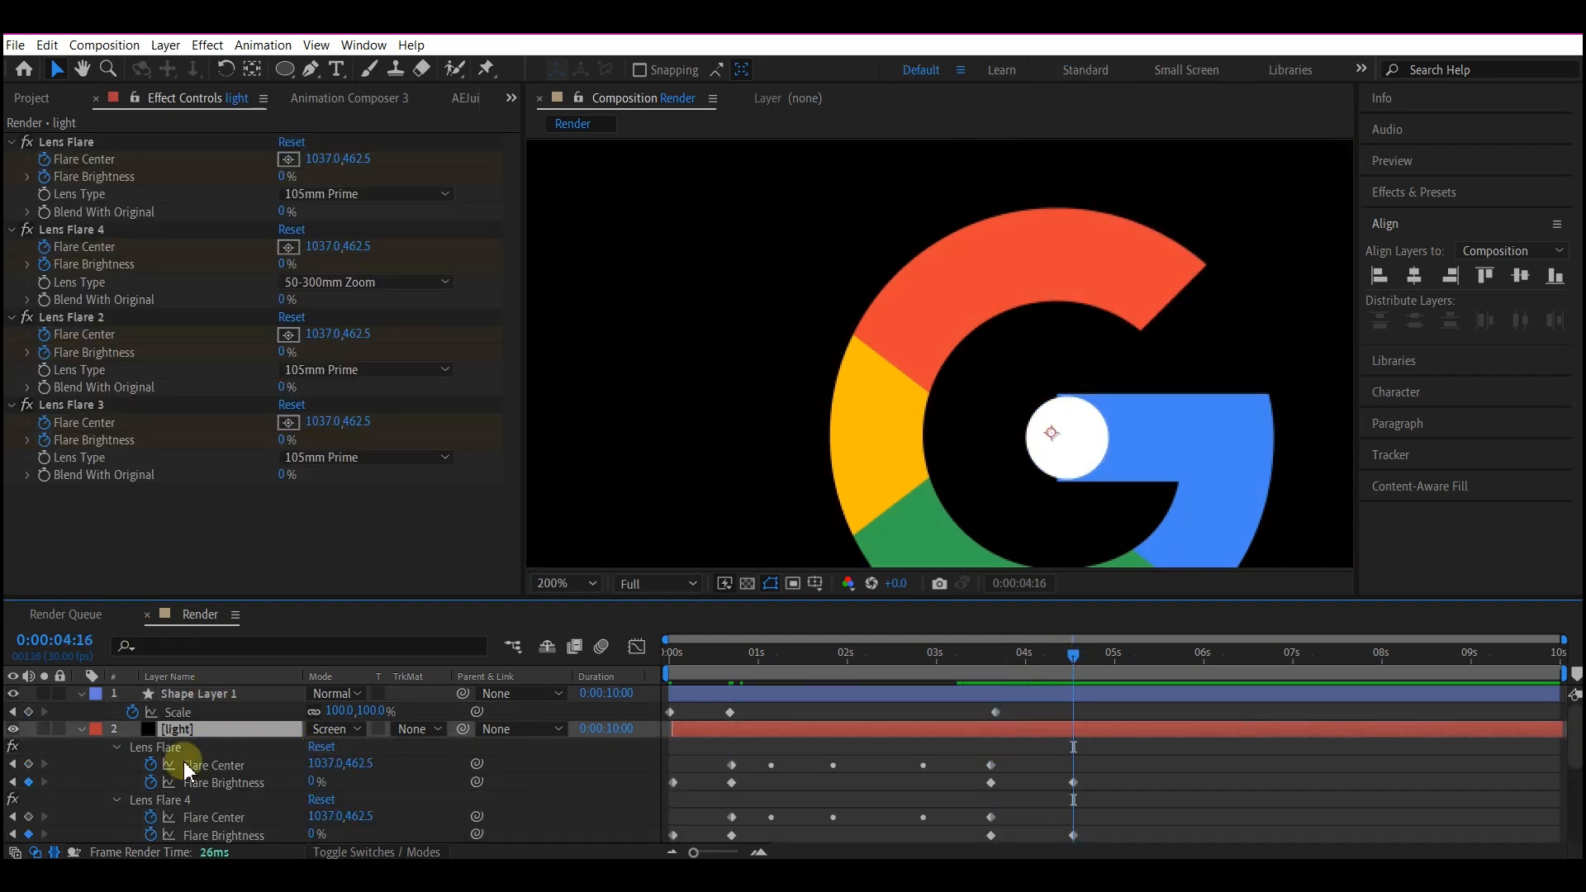
{"action": "left_click", "coordinate": [336, 710]}
Reveal the circle layer's Position property and copy the Path of Shape 1 from the mask layer.
{"action": "left_click", "coordinate": [741, 696]}
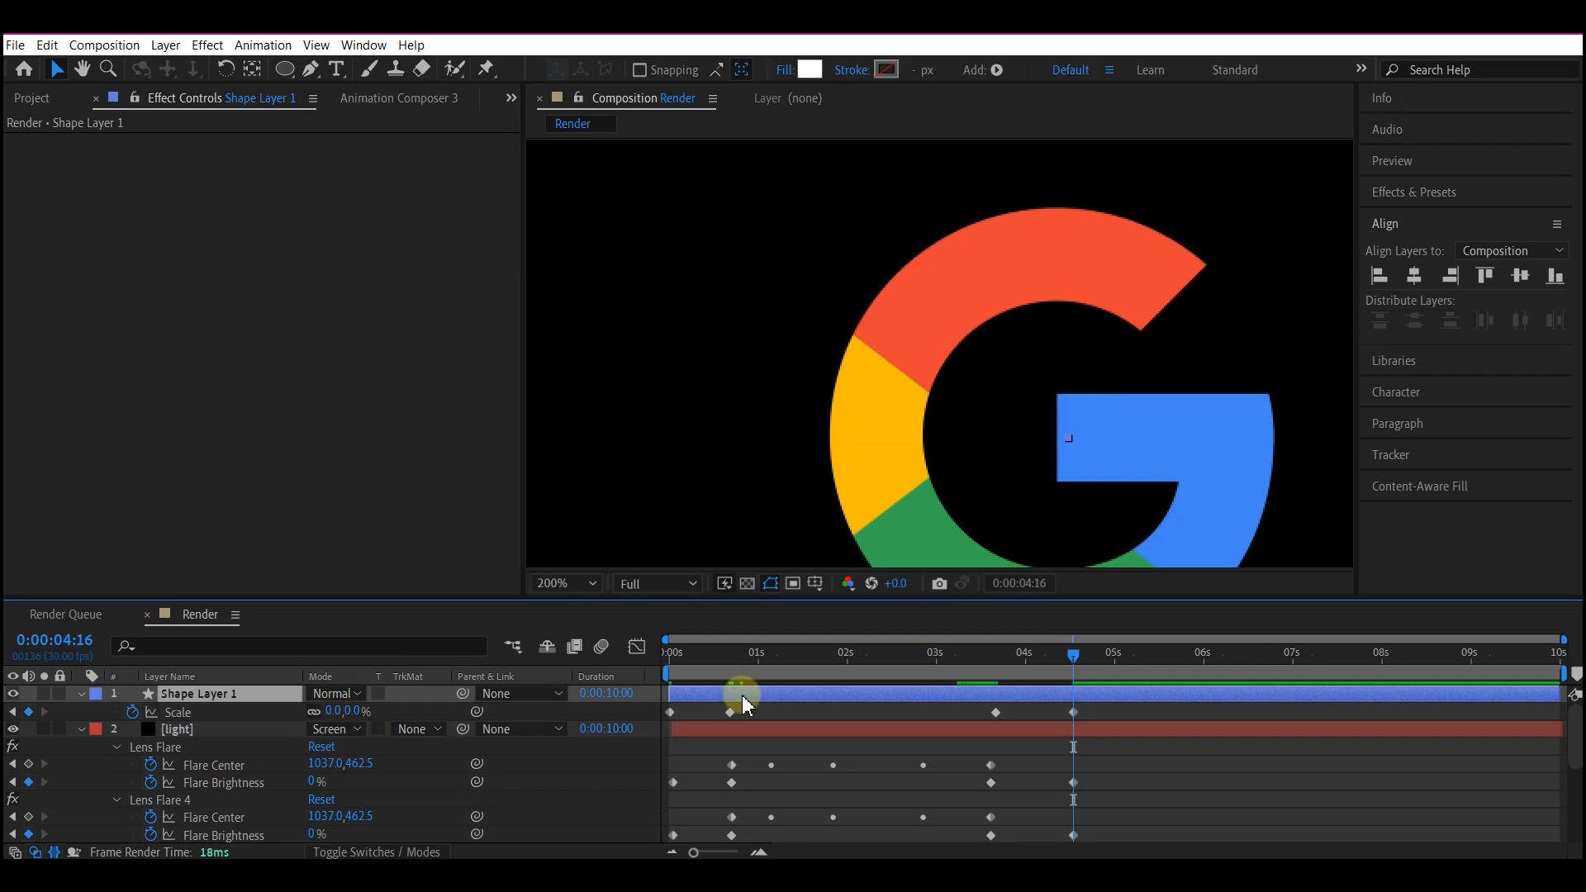
{"action": "key", "text": "p"}
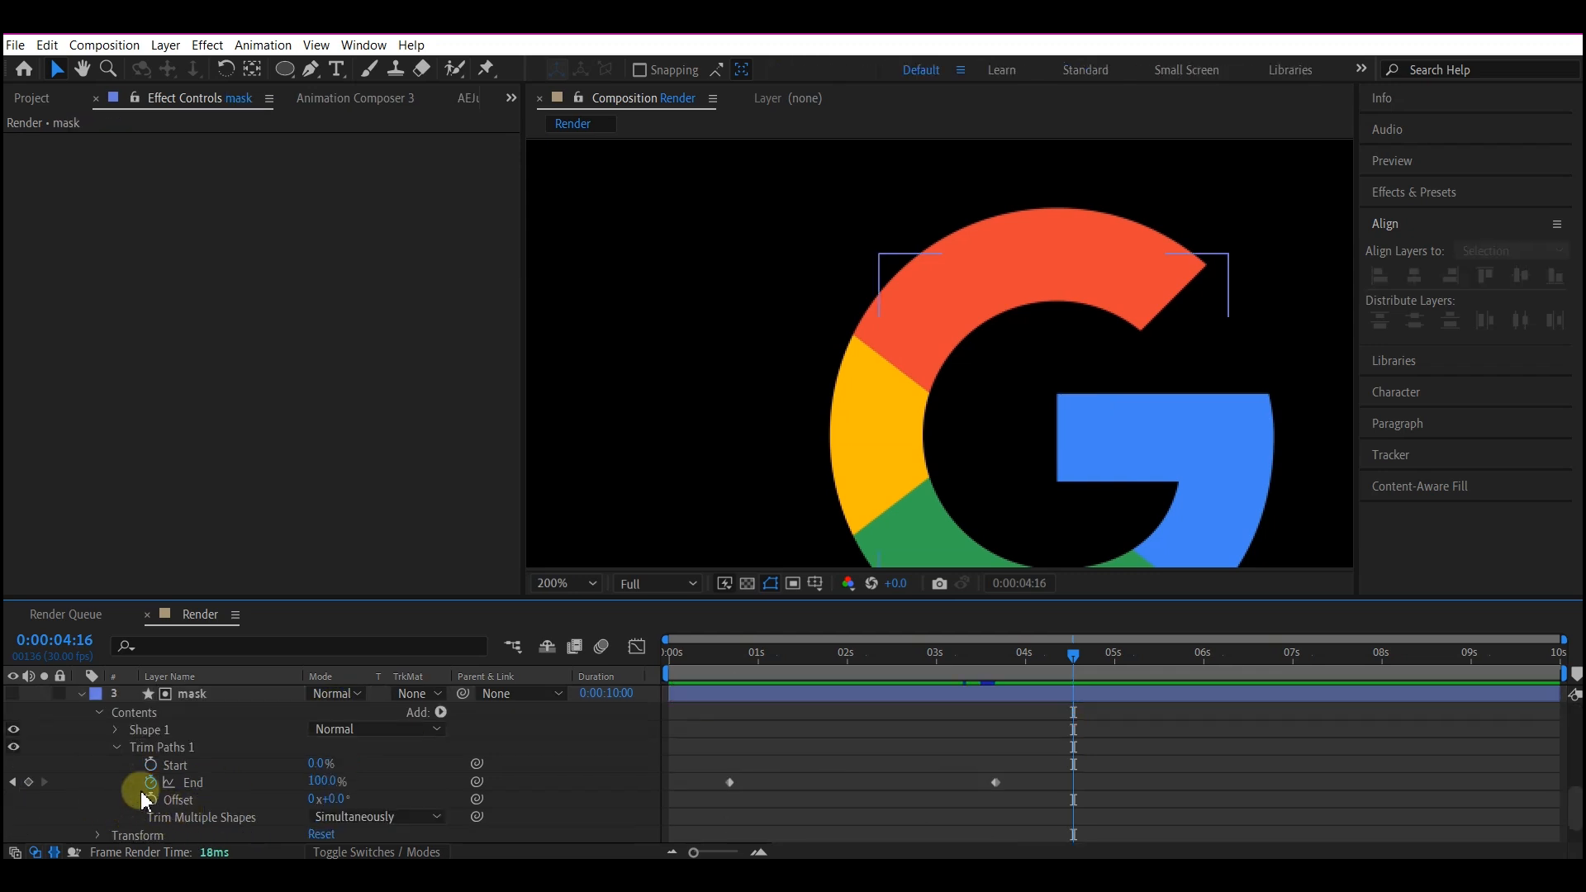
{"action": "left_click", "coordinate": [116, 730]}
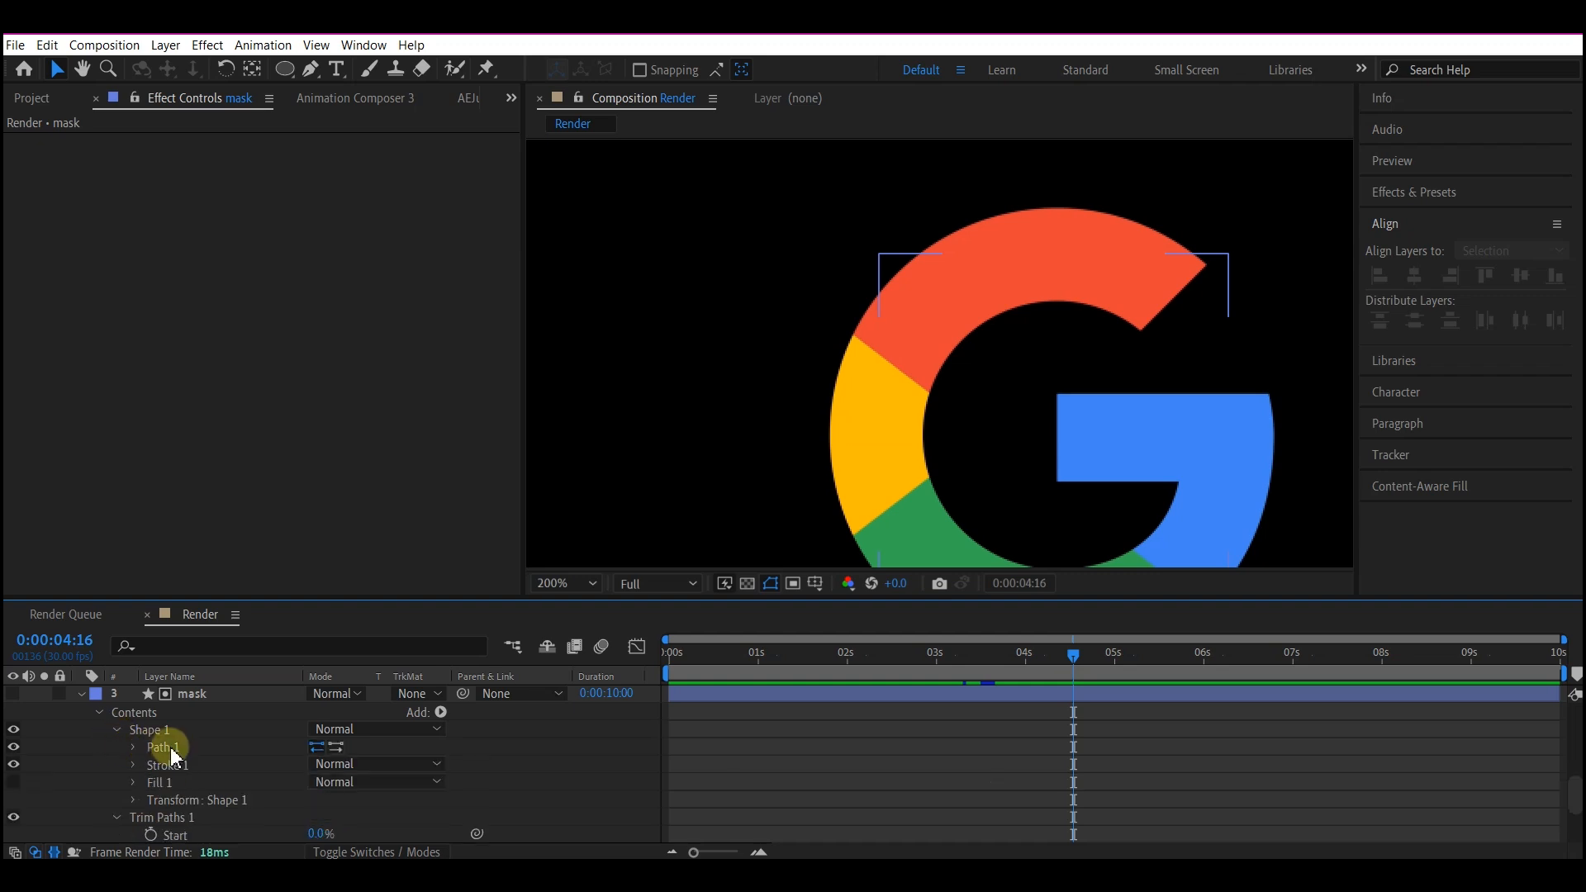
{"action": "left_click", "coordinate": [133, 747]}
{"action": "left_click", "coordinate": [194, 767]}
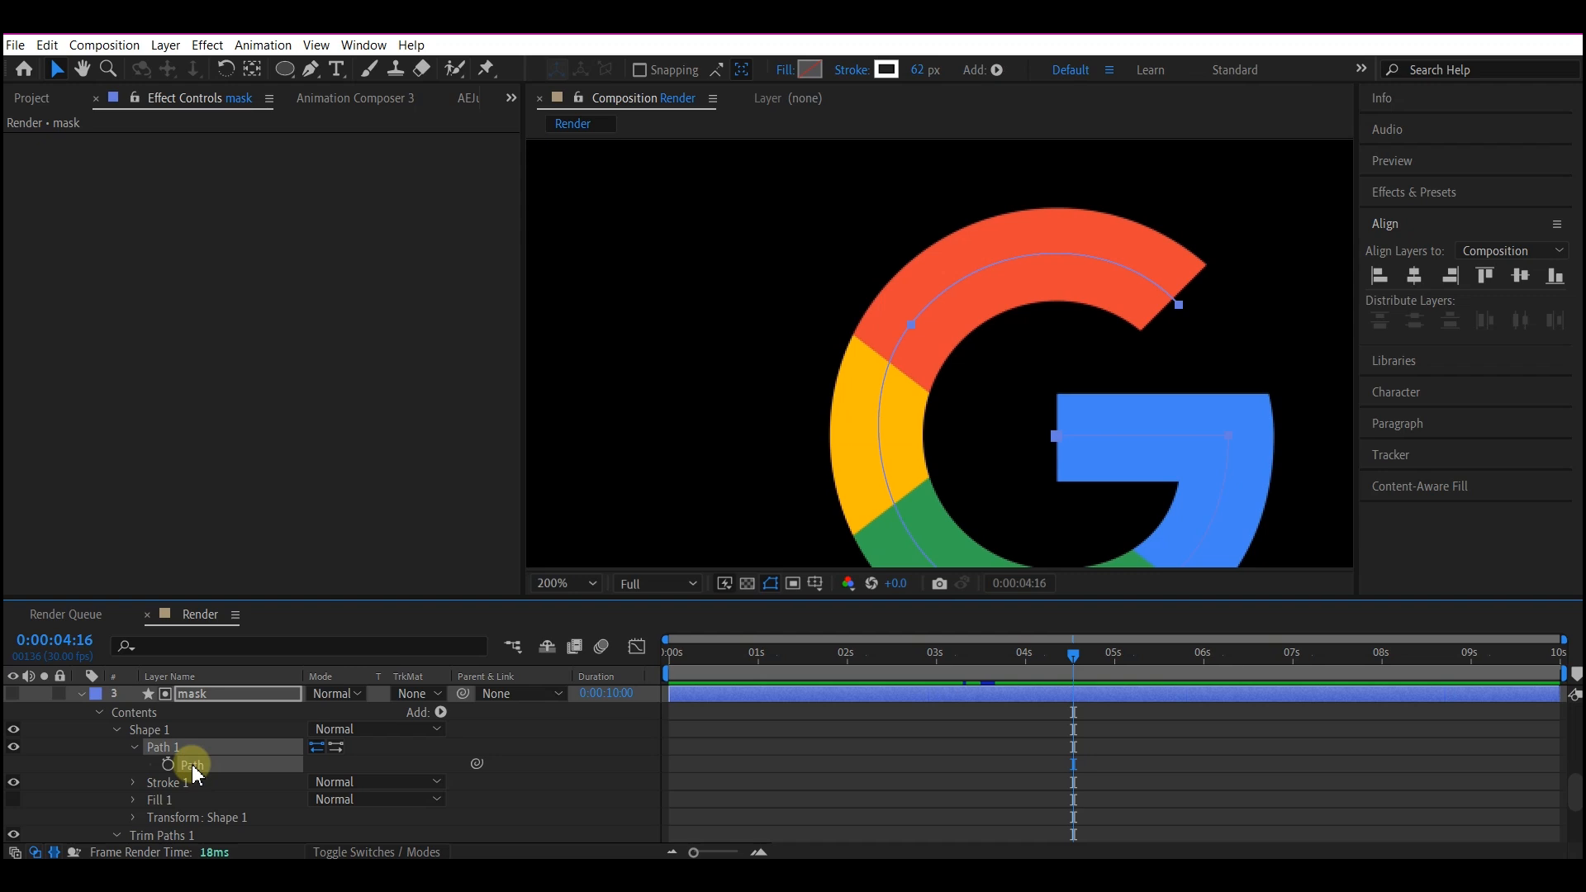
Paste the copied path into the circle layer's Position property at 0:00:00:20.
{"action": "scroll", "coordinate": [697, 803], "scroll_direction": "up", "scroll_amount": 6}
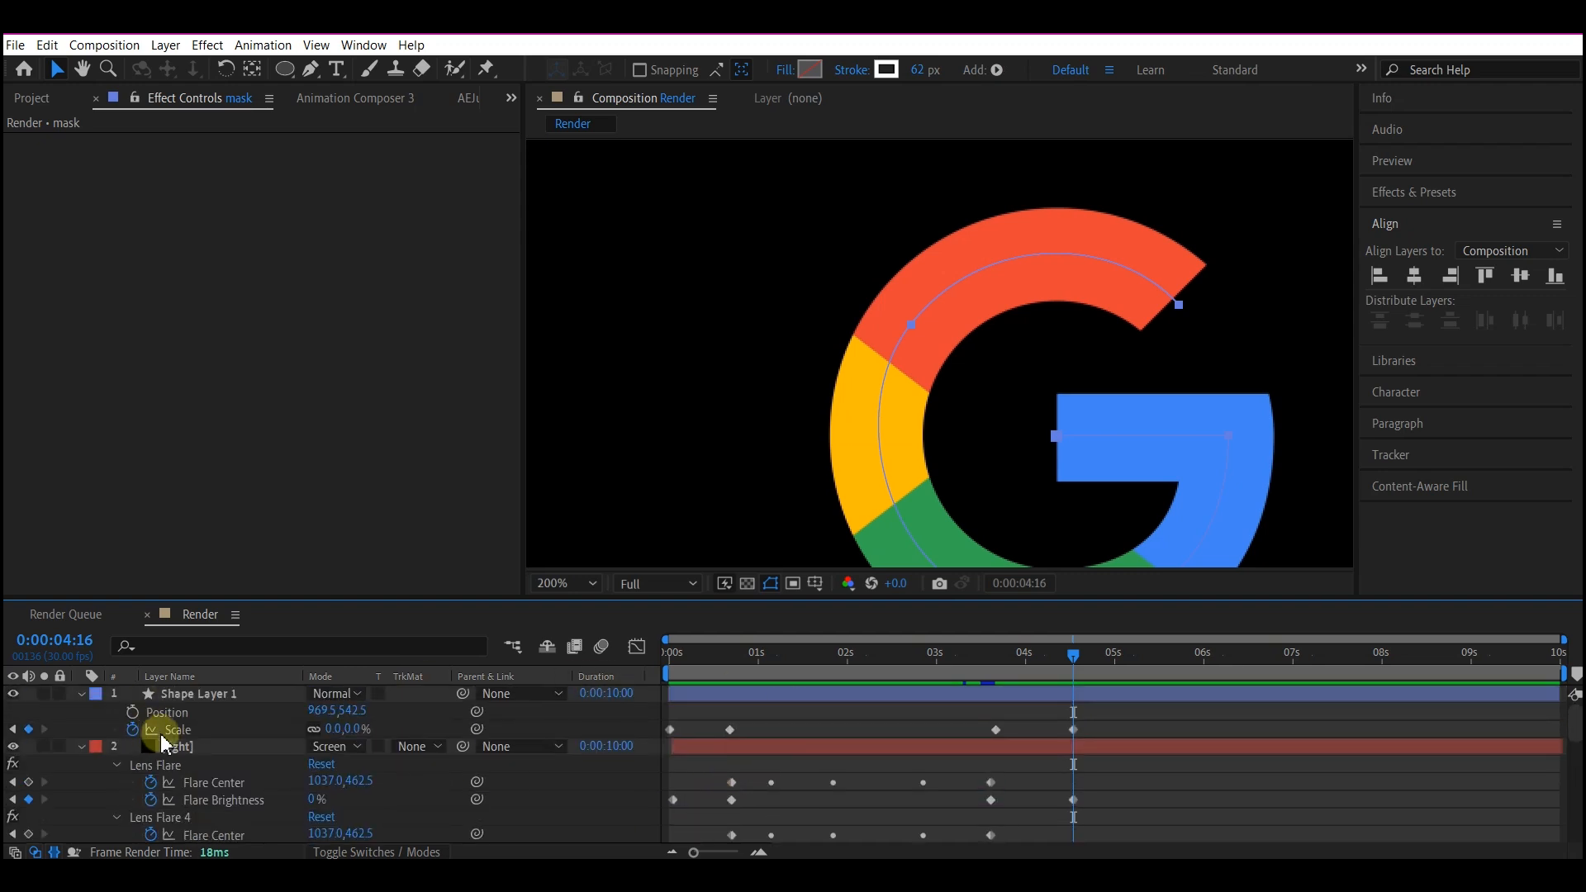
{"action": "left_click", "coordinate": [218, 699]}
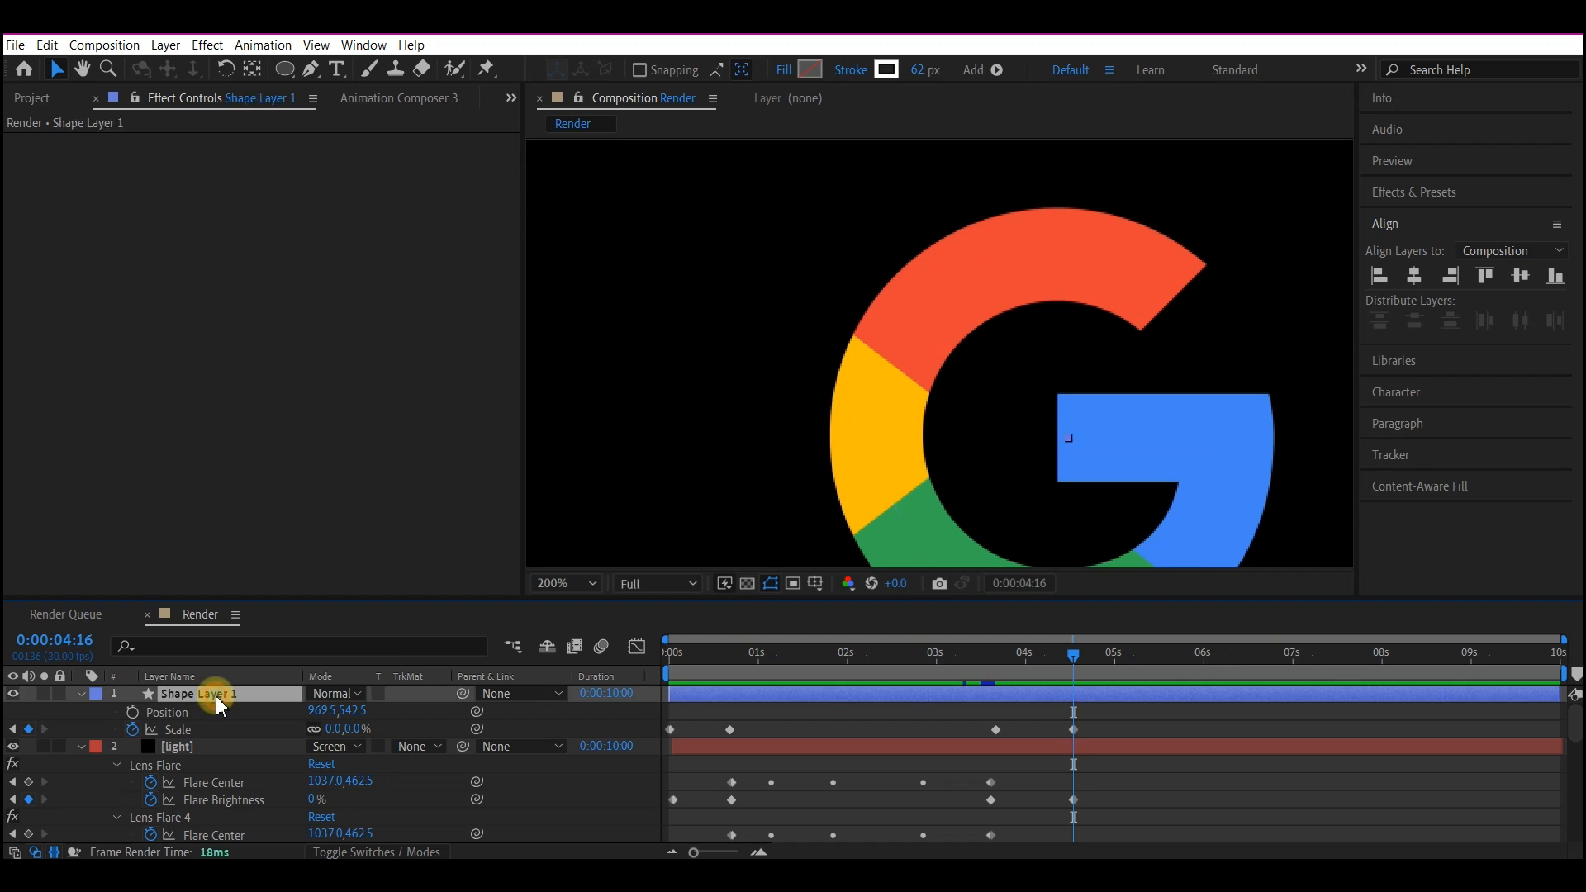
{"action": "left_click", "coordinate": [169, 714]}
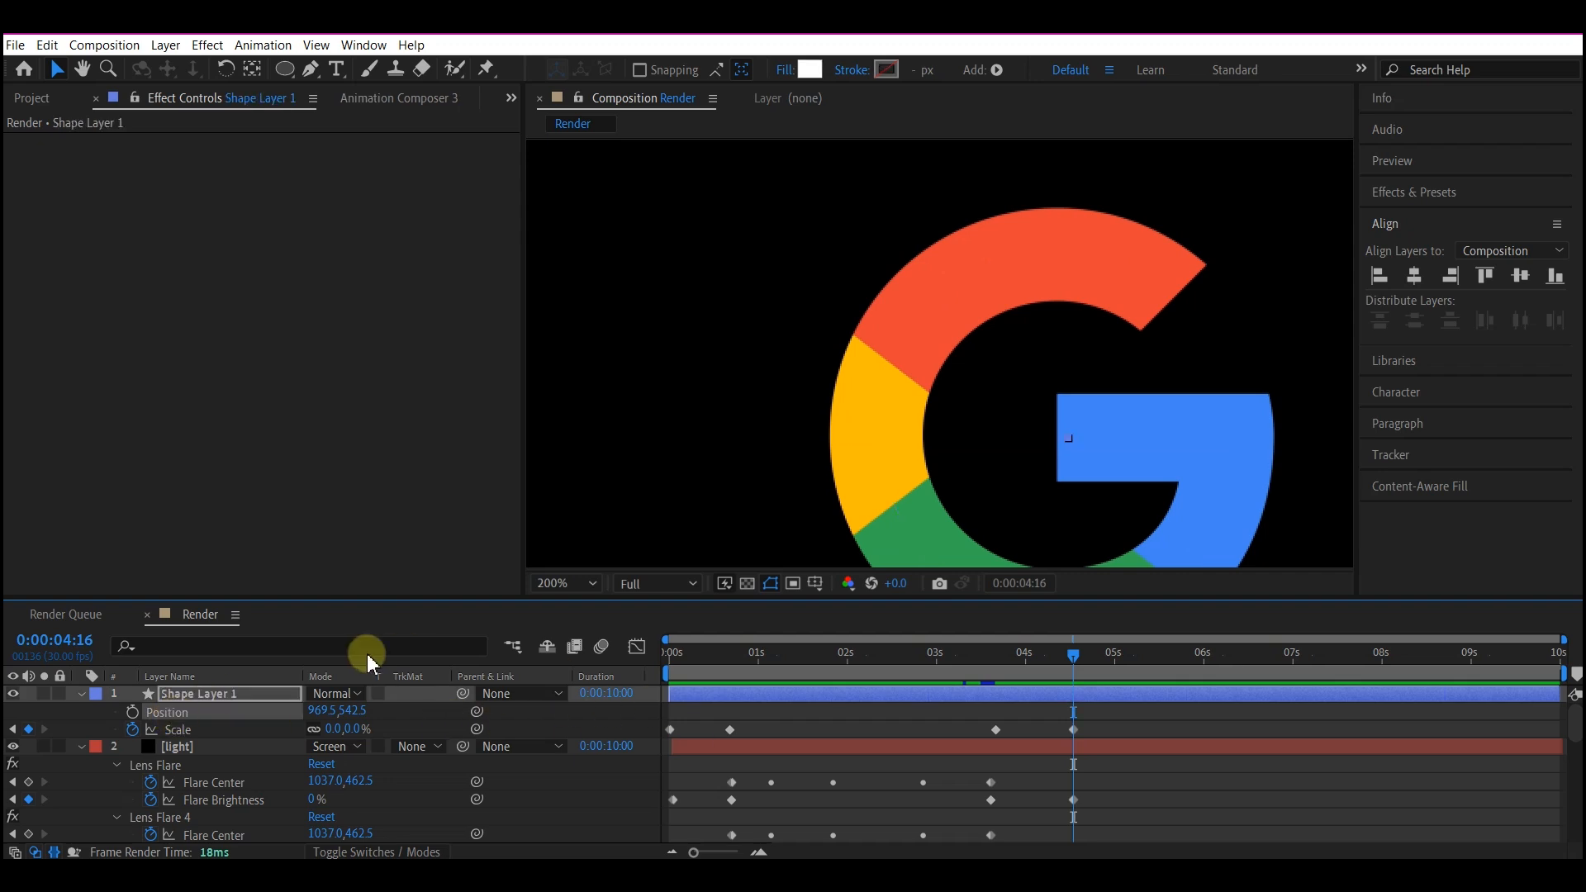
{"action": "left_click", "coordinate": [730, 654]}
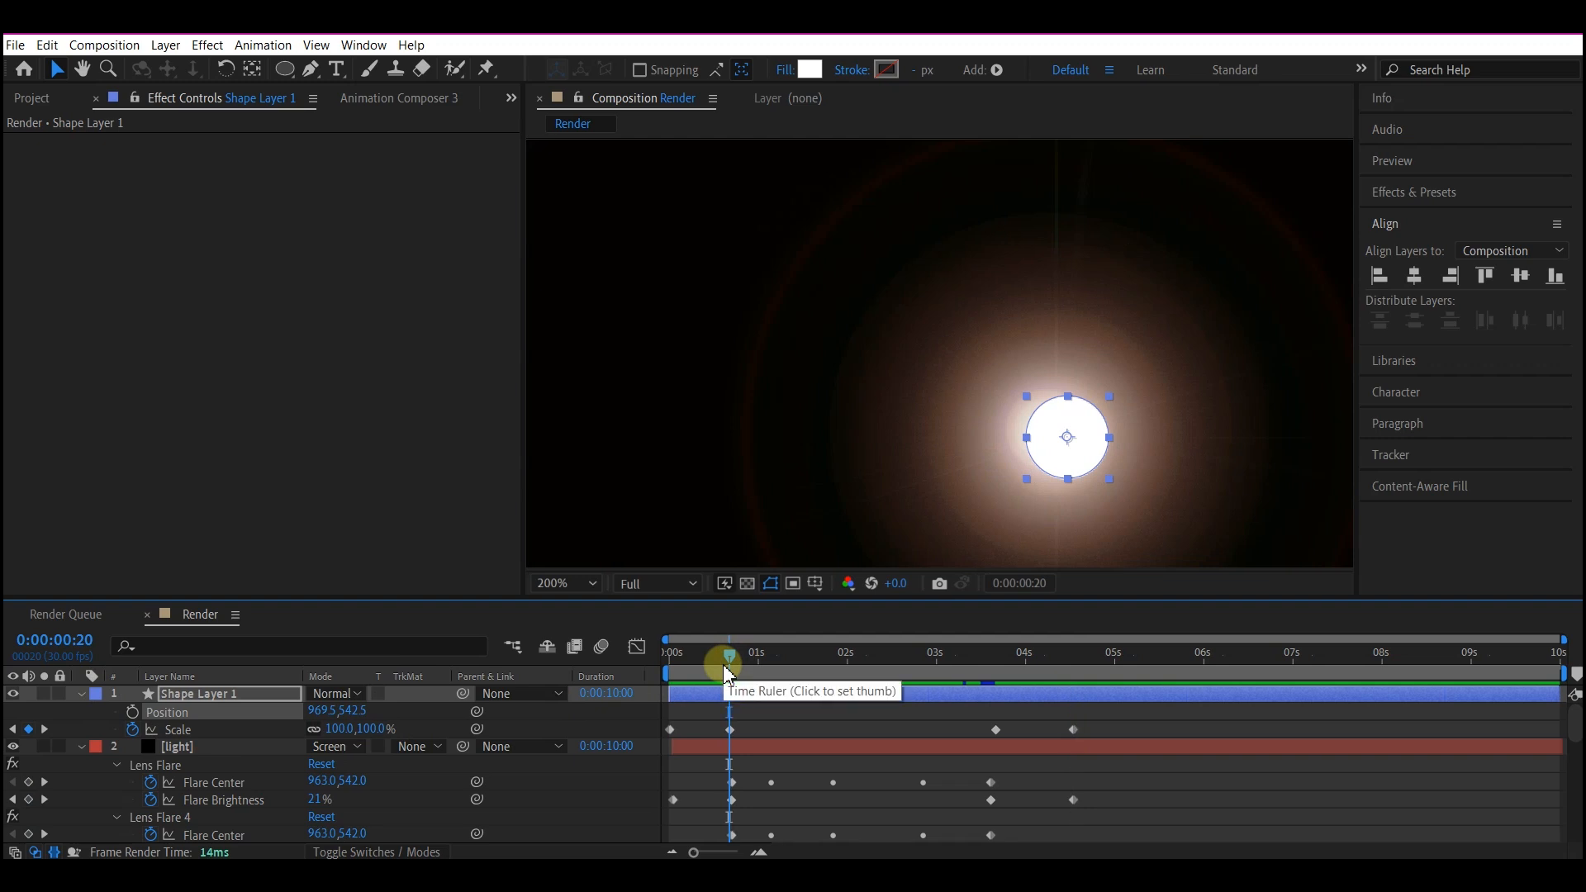
{"action": "key", "text": "ctrl+v"}
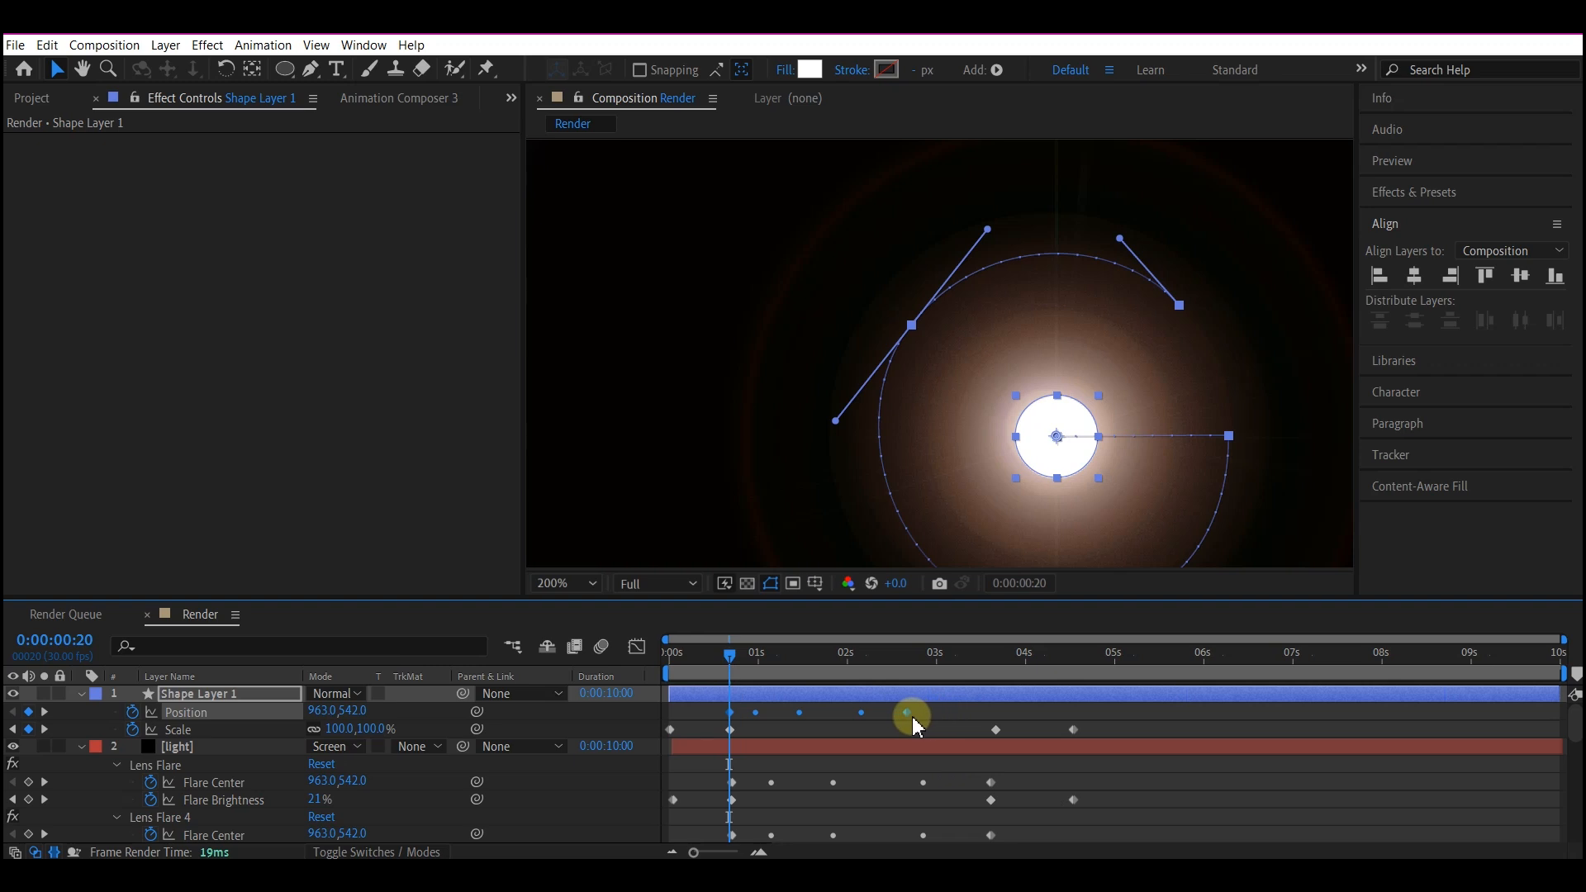
Stretch the circle's Position keyframes so the last one falls at 0:00:03:20, and scrub to 0:00:02:20 to check the motion.
{"action": "mouse_move", "coordinate": [909, 720]}
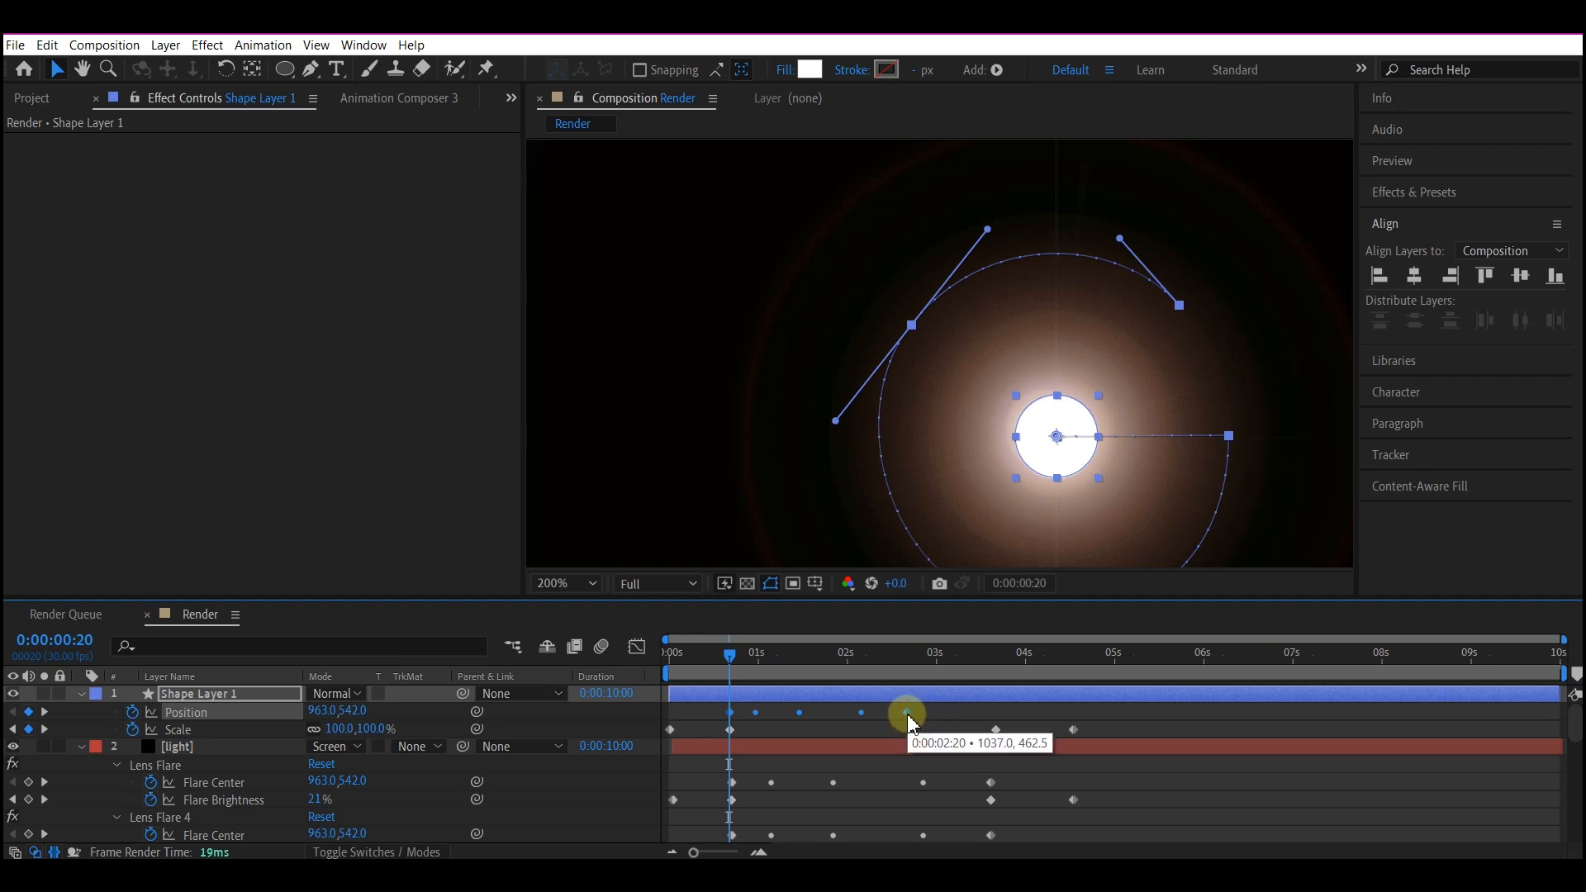
{"action": "left_click_drag", "start_coordinate": [909, 717], "coordinate": [1000, 731]}
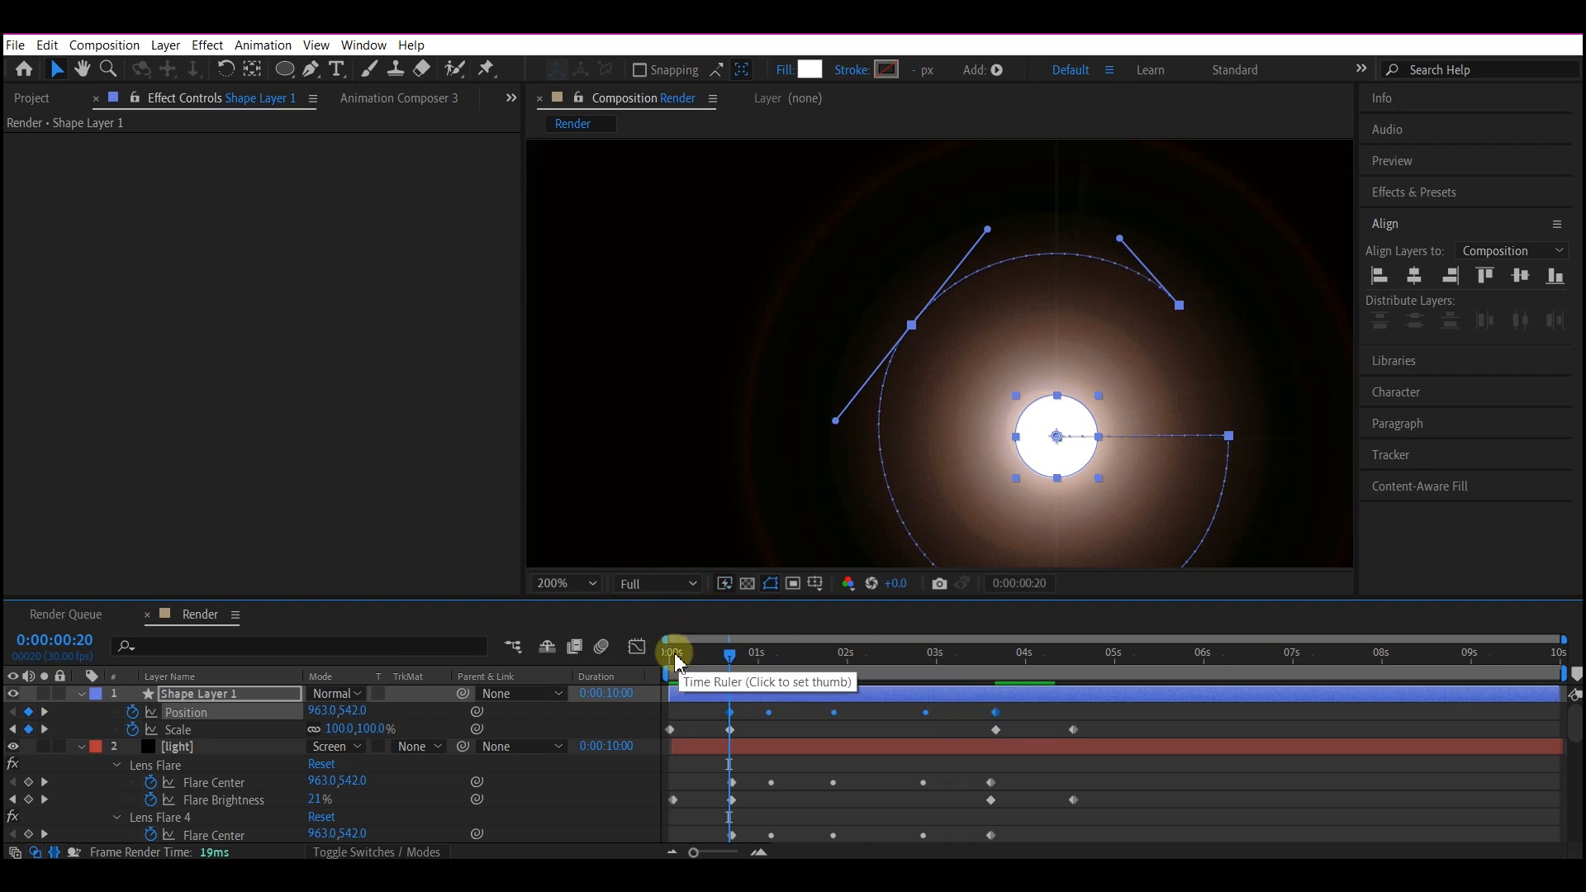
{"action": "left_click", "coordinate": [665, 652]}
{"action": "left_click_drag", "start_coordinate": [675, 655], "coordinate": [906, 661]}
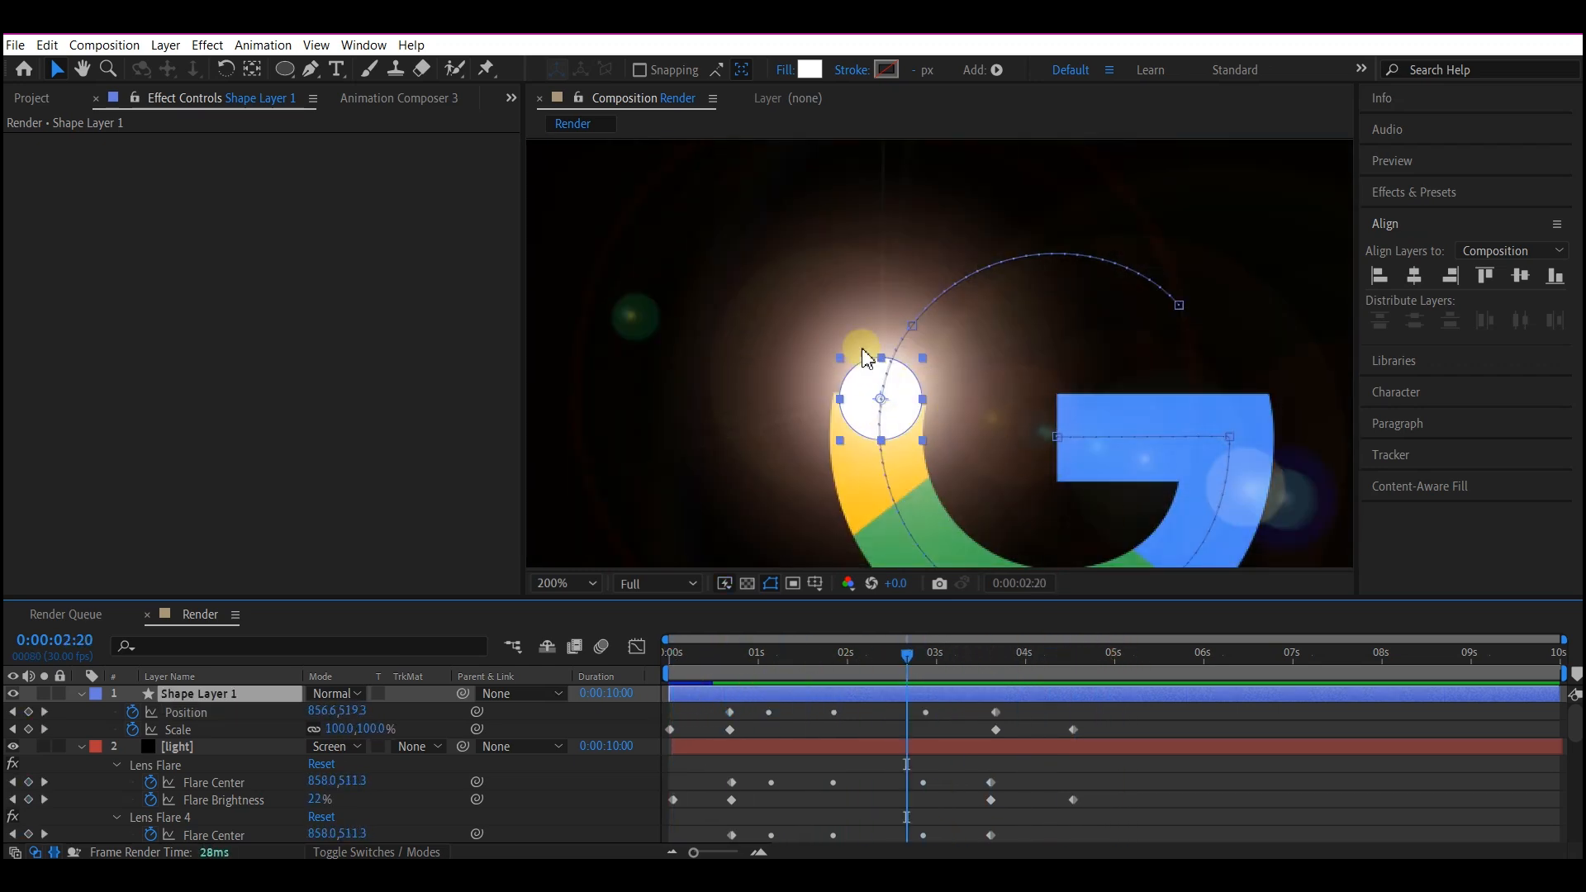
Search the effects for "cc ra" and apply CC Radial Fast Blur to the circle layer.
{"action": "key", "text": "ctrl+space"}
{"action": "type", "text": "cc"}
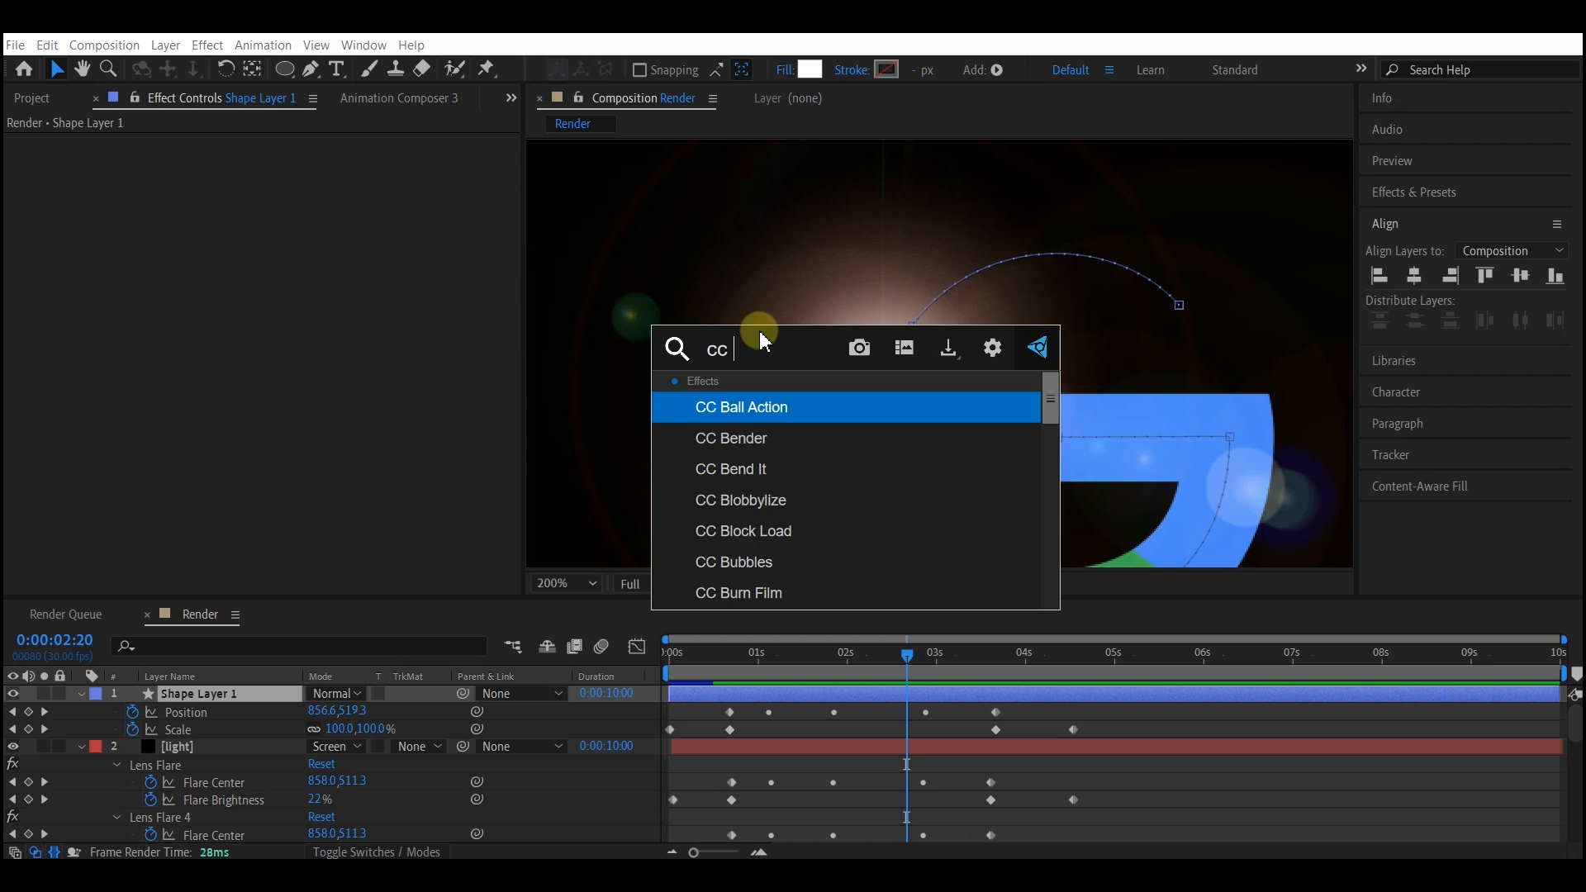
{"action": "type", "text": " ra"}
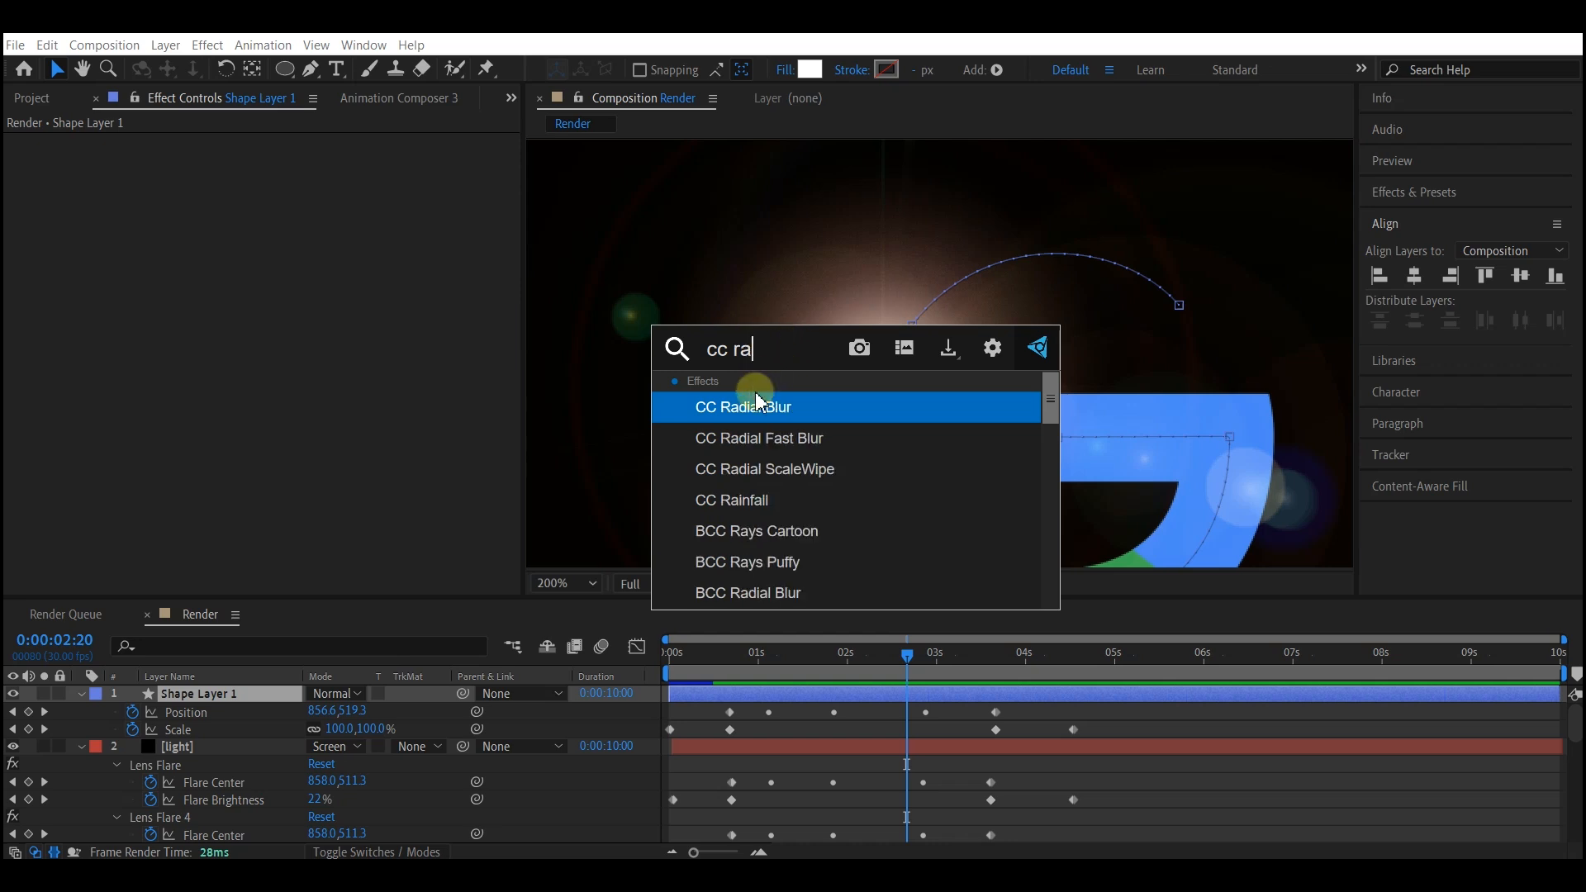
{"action": "left_click", "coordinate": [780, 437]}
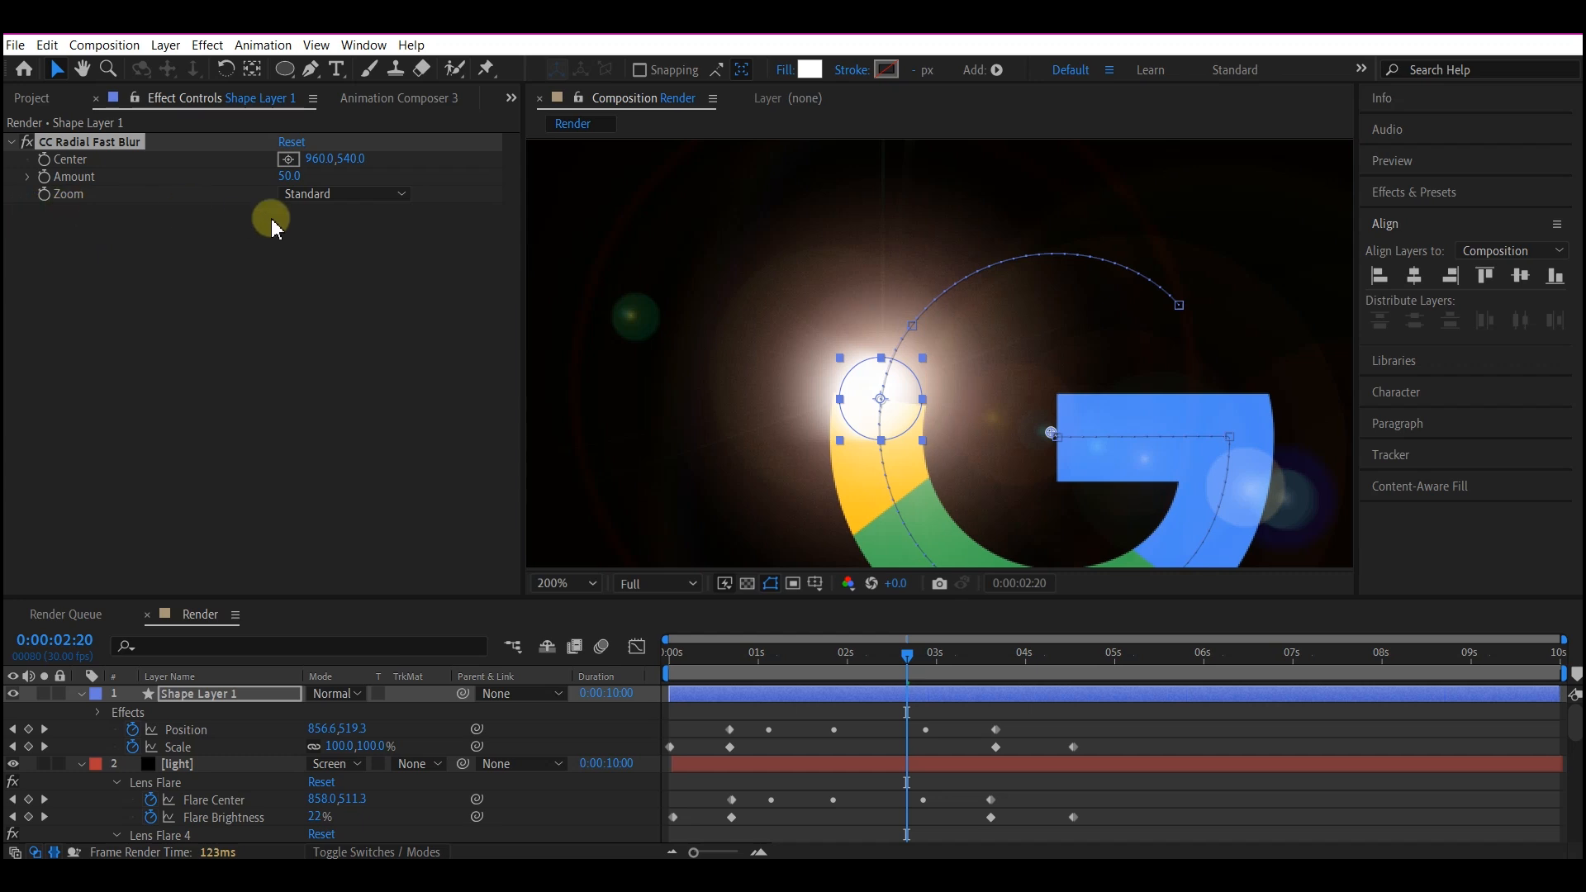
Set the radial blur's Zoom to Brightest and its Amount to 85.
{"action": "left_click", "coordinate": [319, 195]}
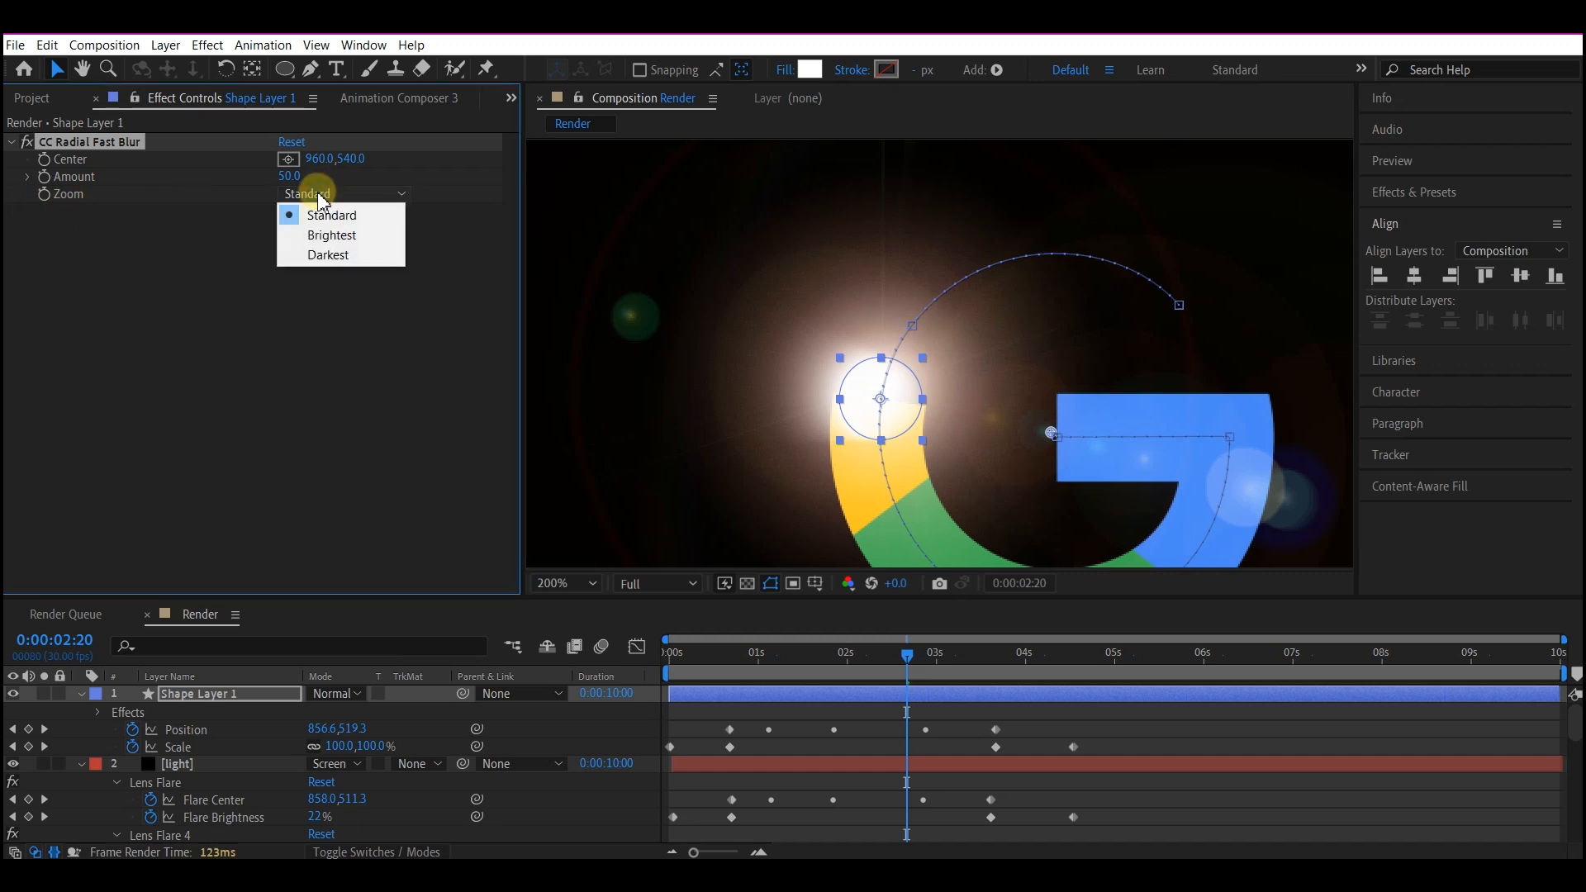
{"action": "left_click", "coordinate": [326, 235]}
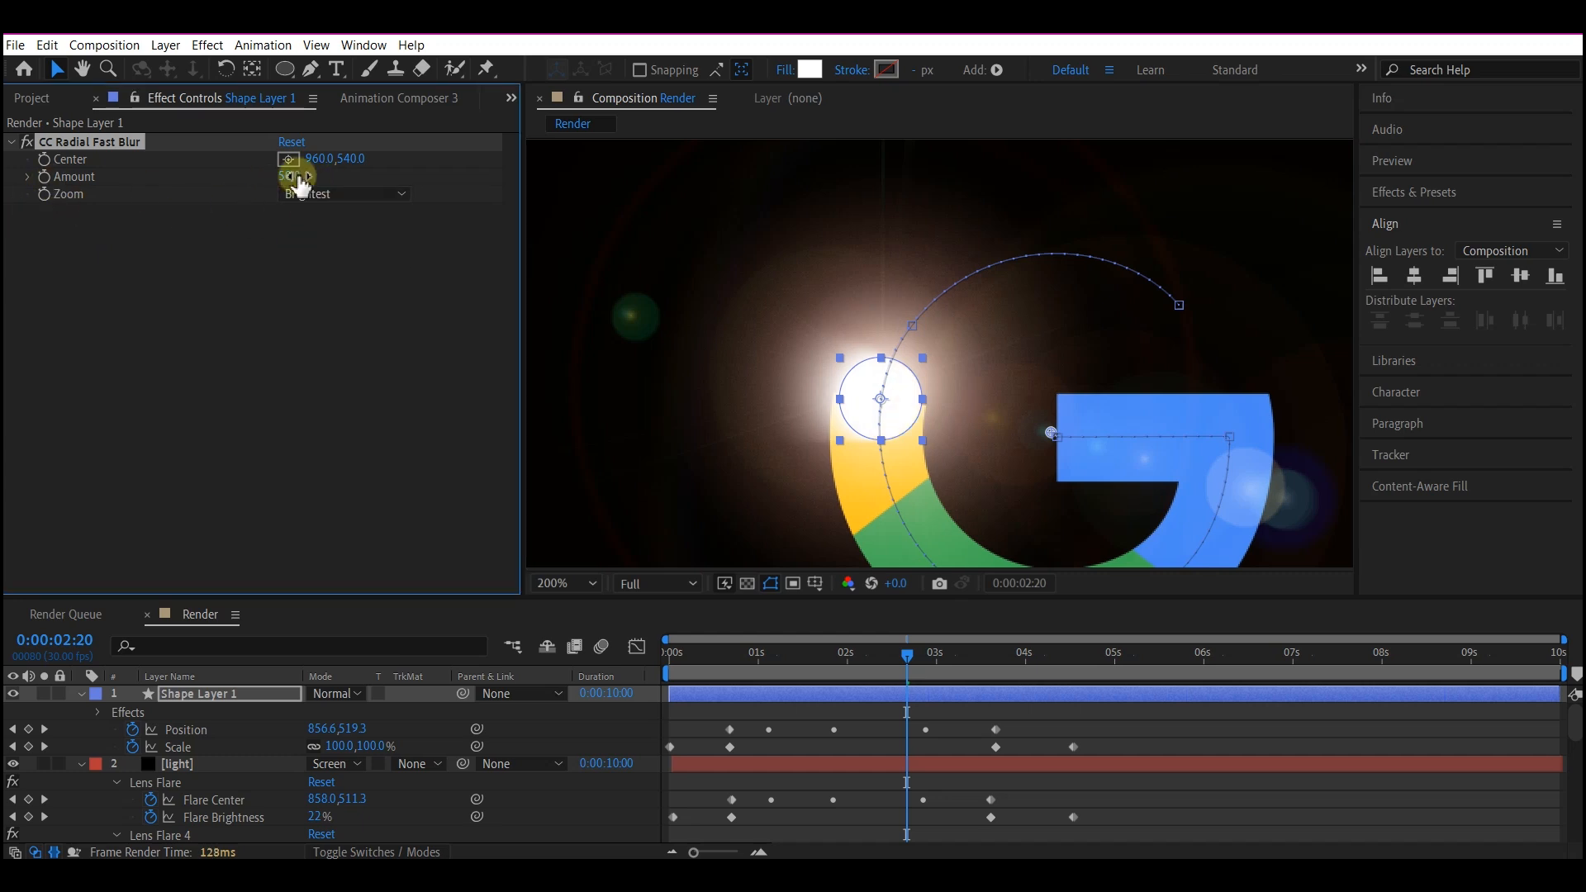
{"action": "left_click", "coordinate": [288, 176]}
{"action": "type", "text": "85"}
{"action": "key", "text": "Return"}
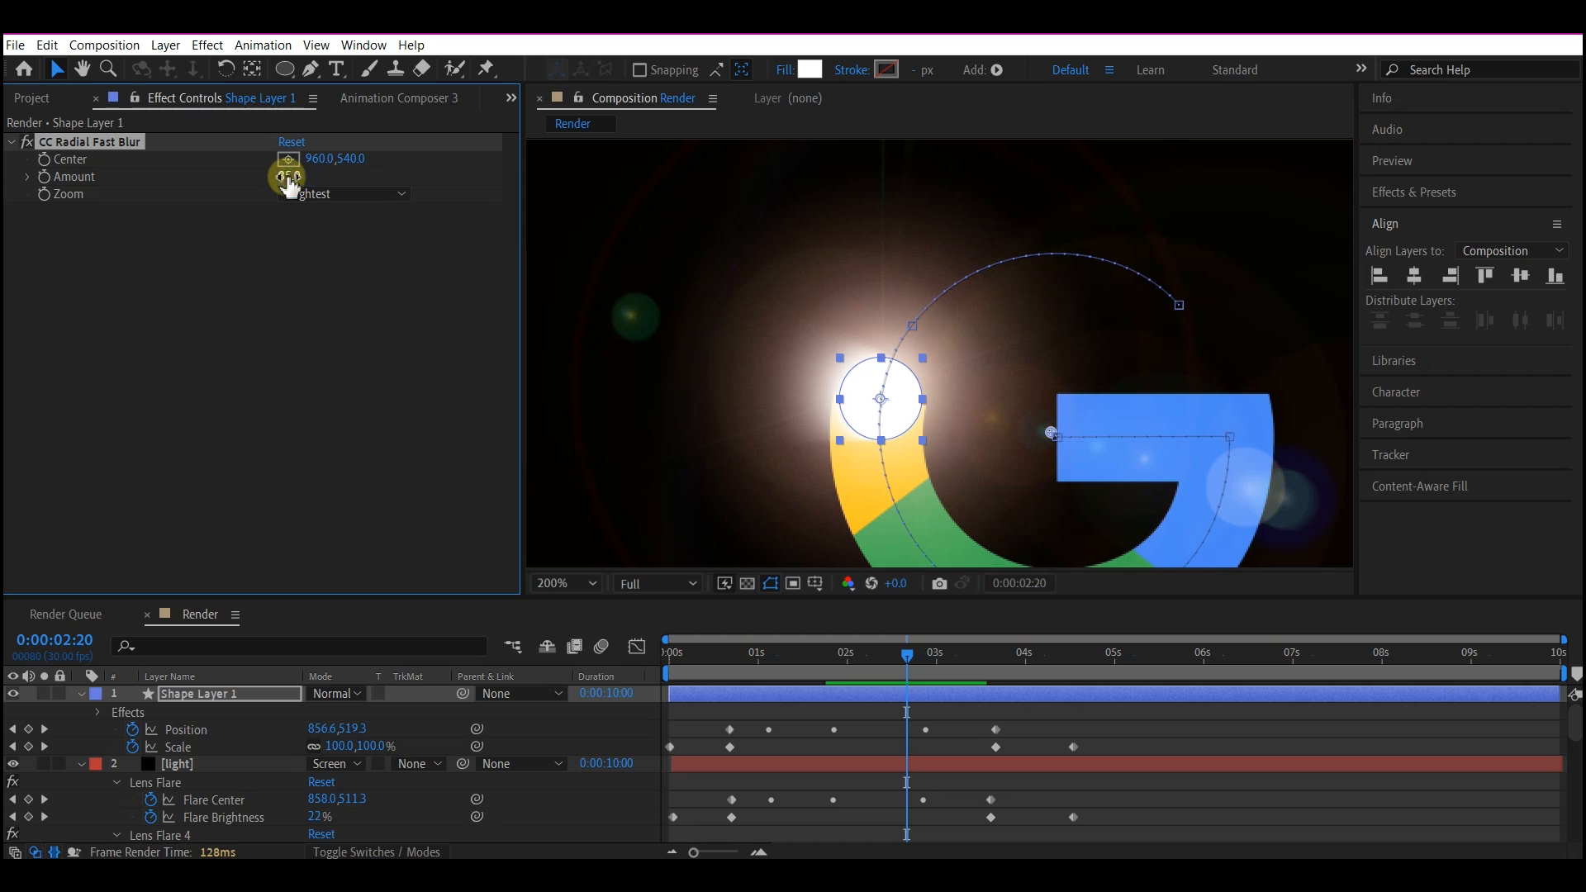
Reveal the circle layer's Opacity alongside its other properties and set it to 40%.
{"action": "key", "text": "comma"}
{"action": "key", "text": "comma"}
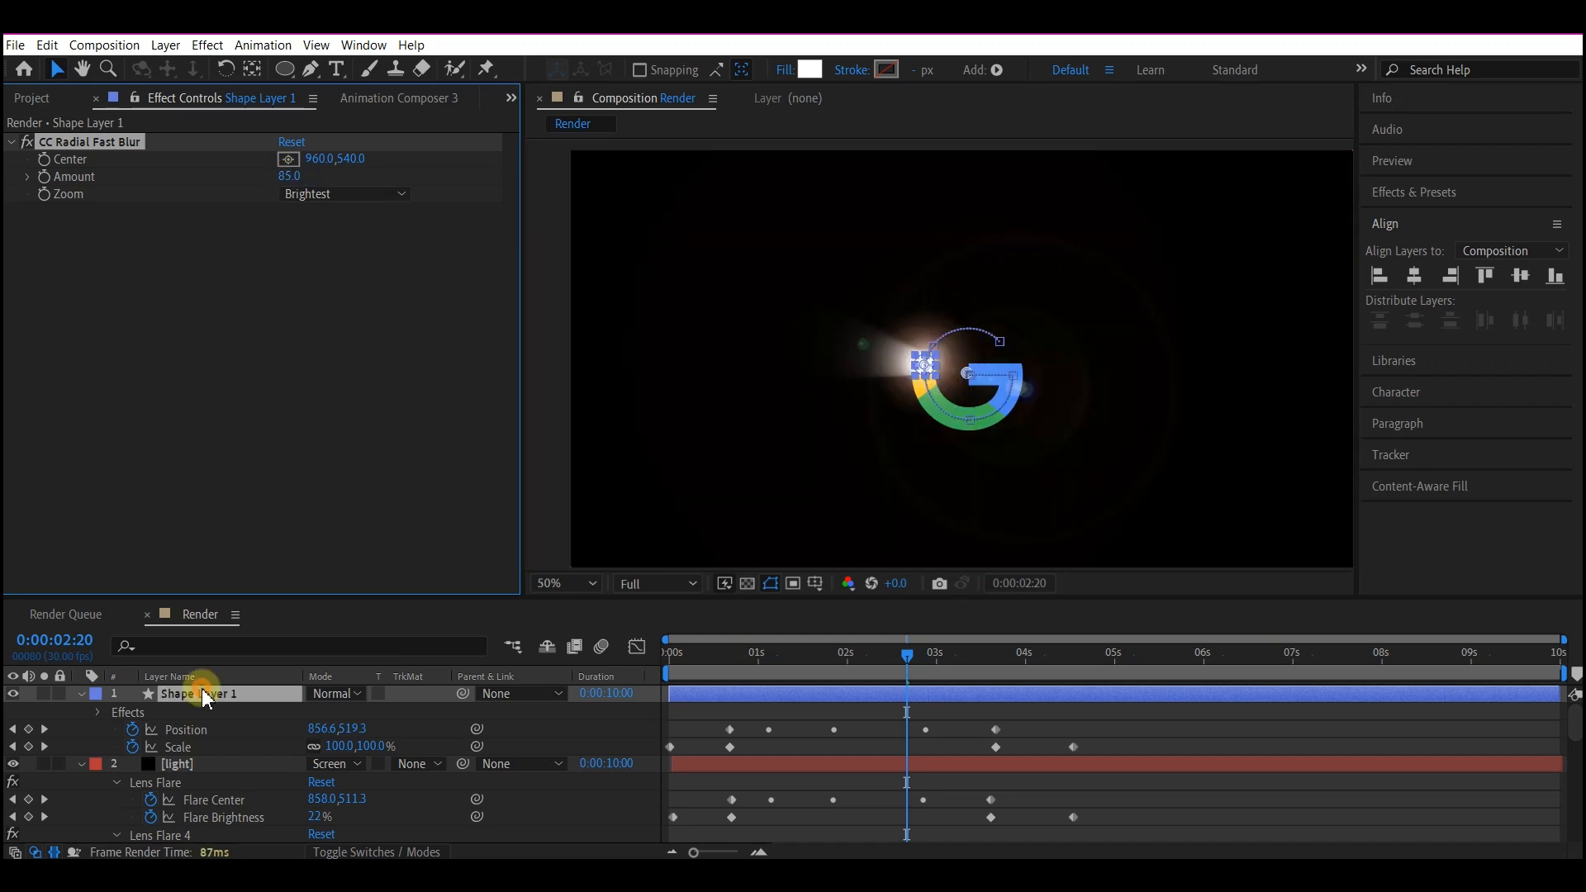
{"action": "left_click", "coordinate": [203, 695]}
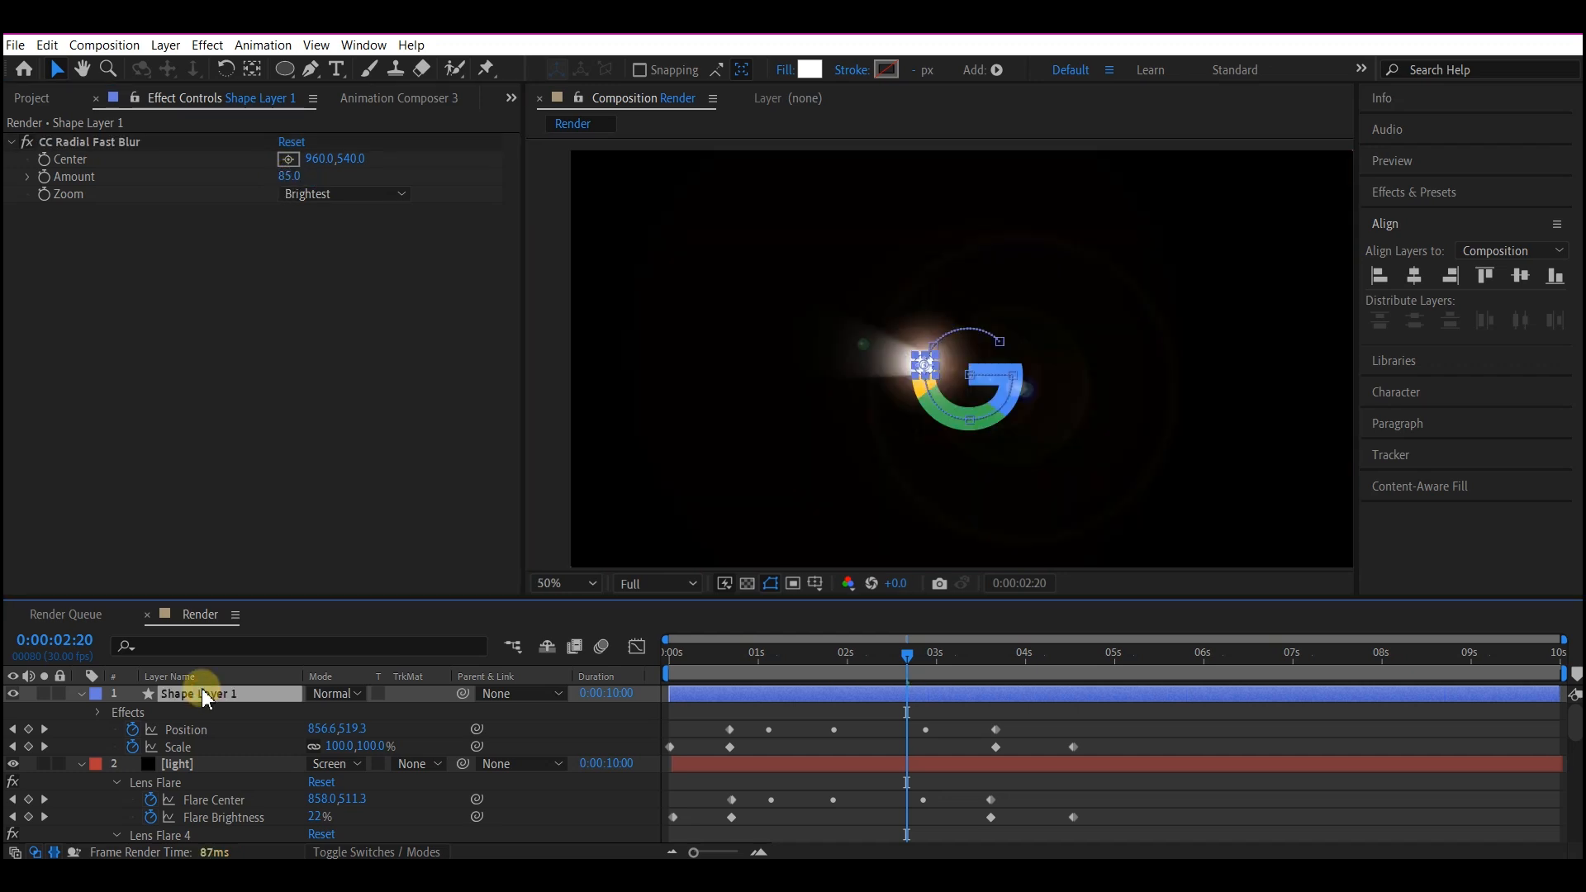
{"action": "key", "text": "shift+t"}
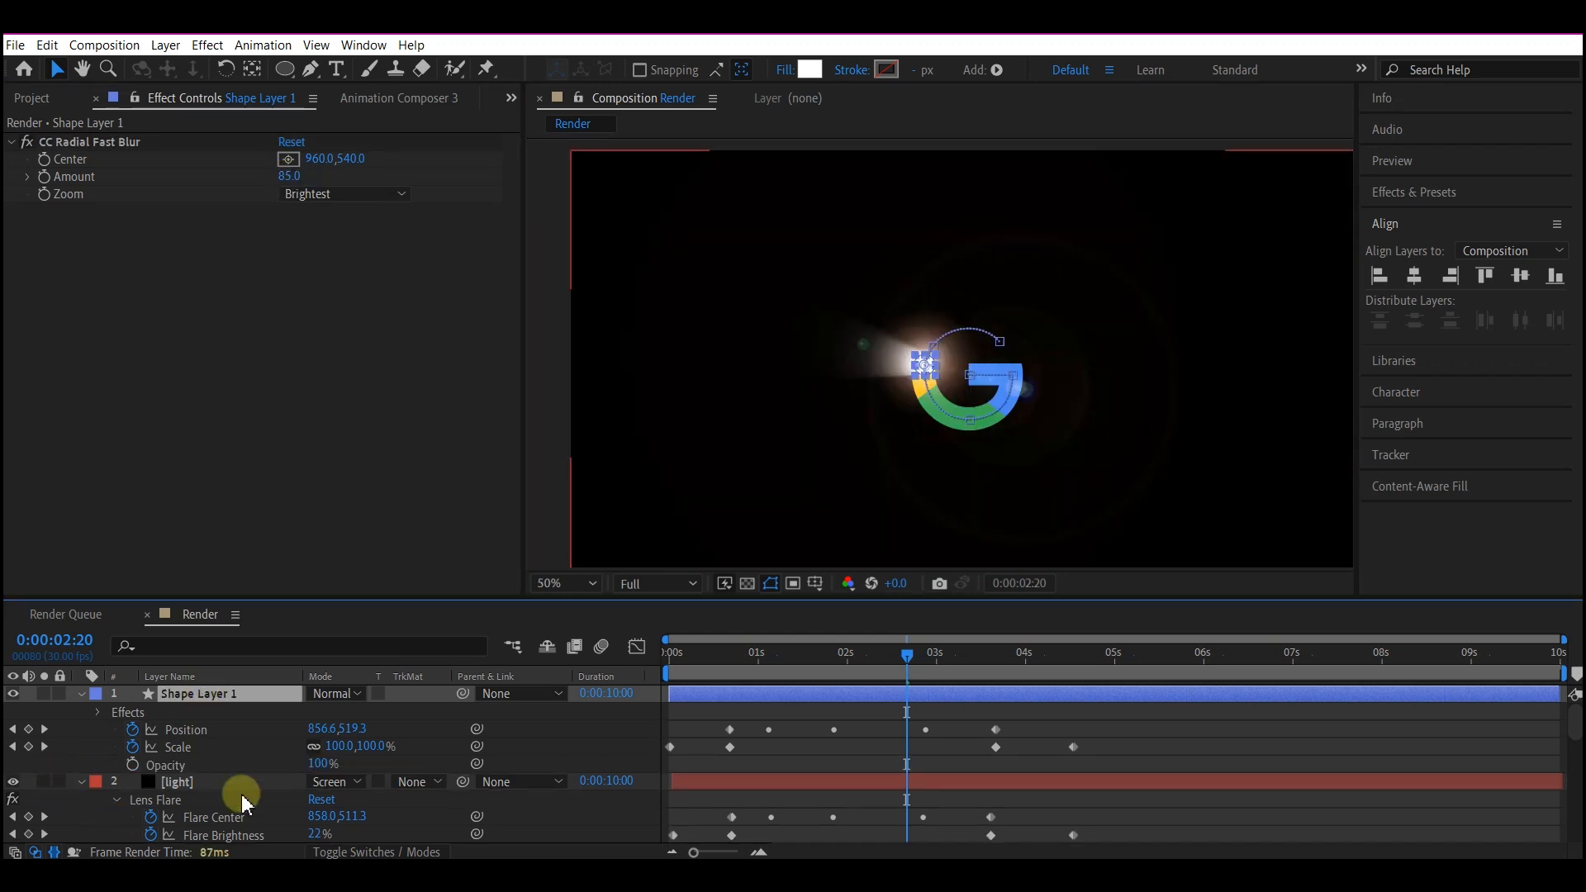
{"action": "left_click", "coordinate": [320, 763]}
{"action": "type", "text": "4"}
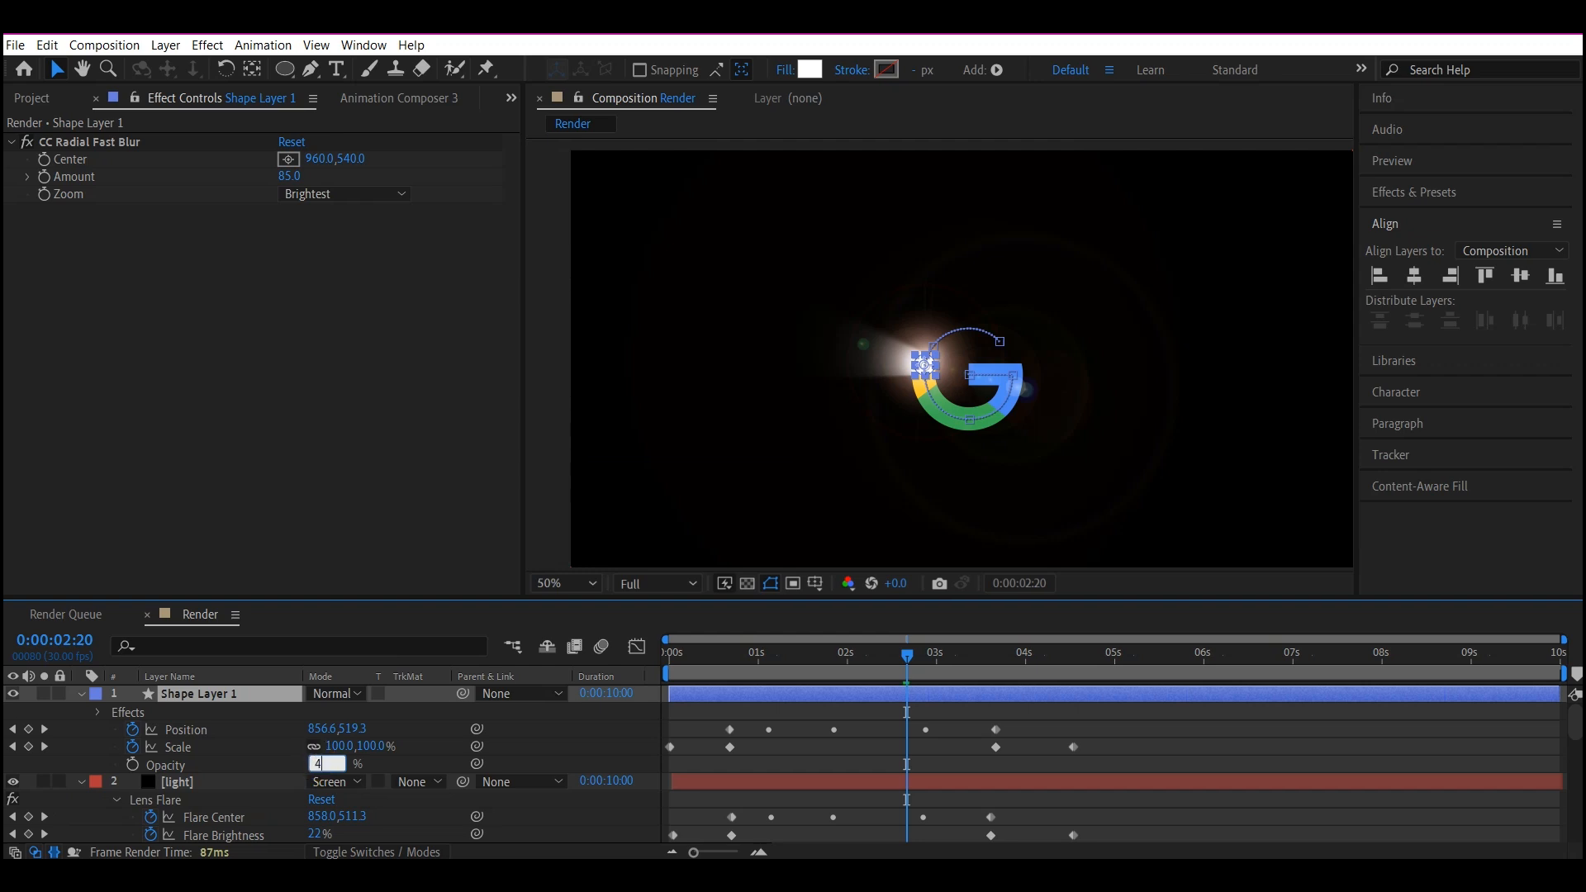
{"action": "type", "text": "0"}
{"action": "key", "text": "Return"}
Start keyframing the radial blur's Center at 0:00:00:17 and place it near the frame's left edge, at about 36, 536.
{"action": "mouse_move", "coordinate": [723, 642]}
{"action": "left_mouse_down"}
{"action": "mouse_move", "coordinate": [740, 642]}
{"action": "mouse_move", "coordinate": [719, 642]}
{"action": "left_mouse_up"}
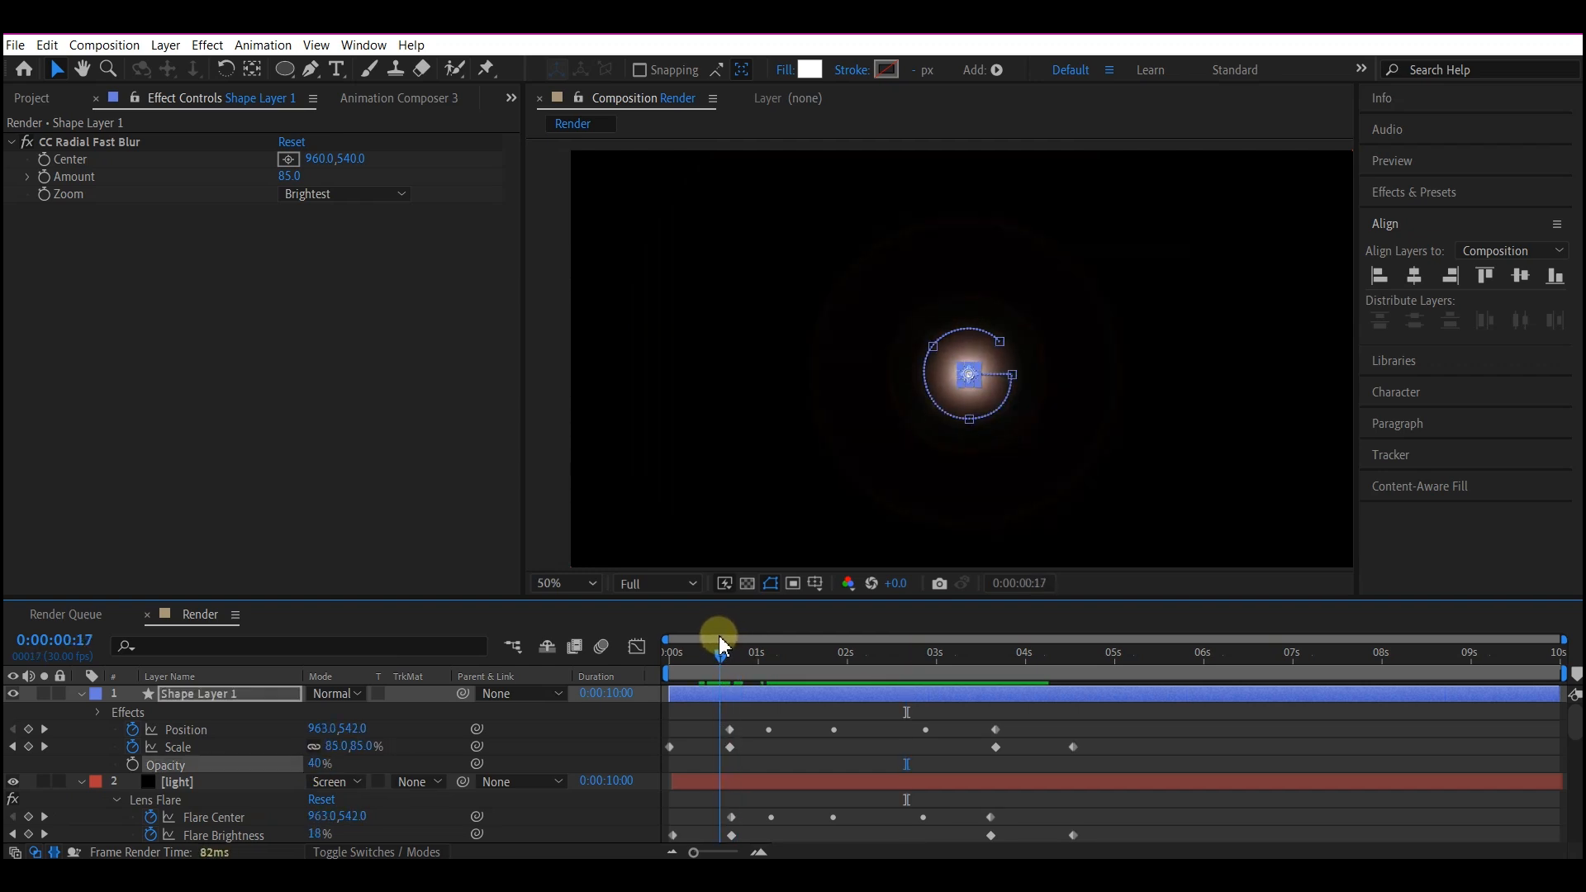
{"action": "left_click", "coordinate": [51, 158]}
{"action": "left_click", "coordinate": [288, 158]}
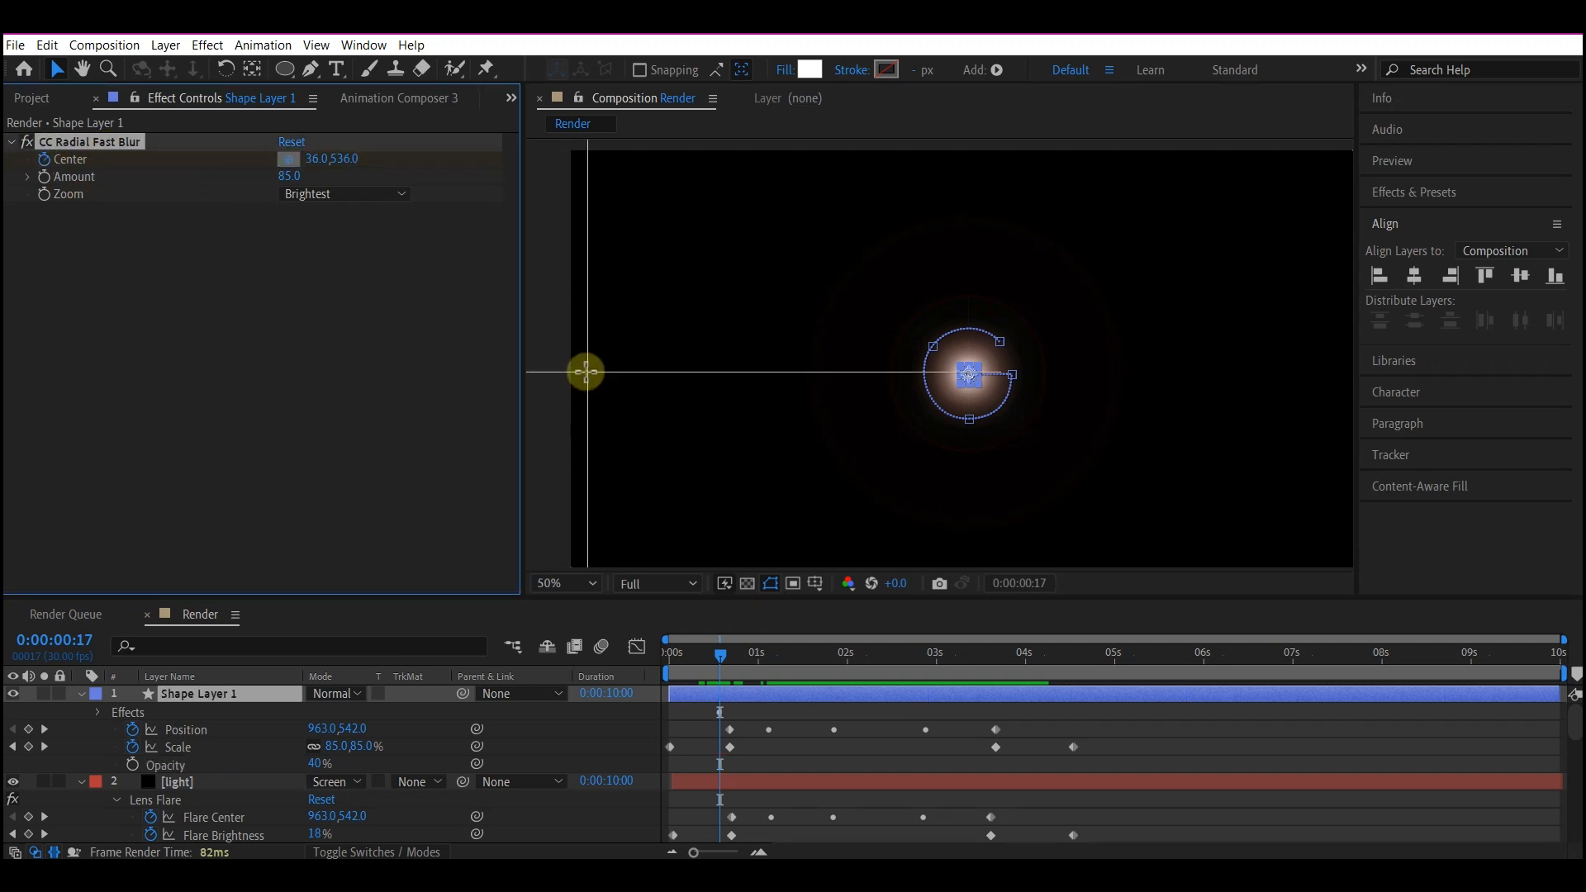
{"action": "left_click", "coordinate": [585, 371]}
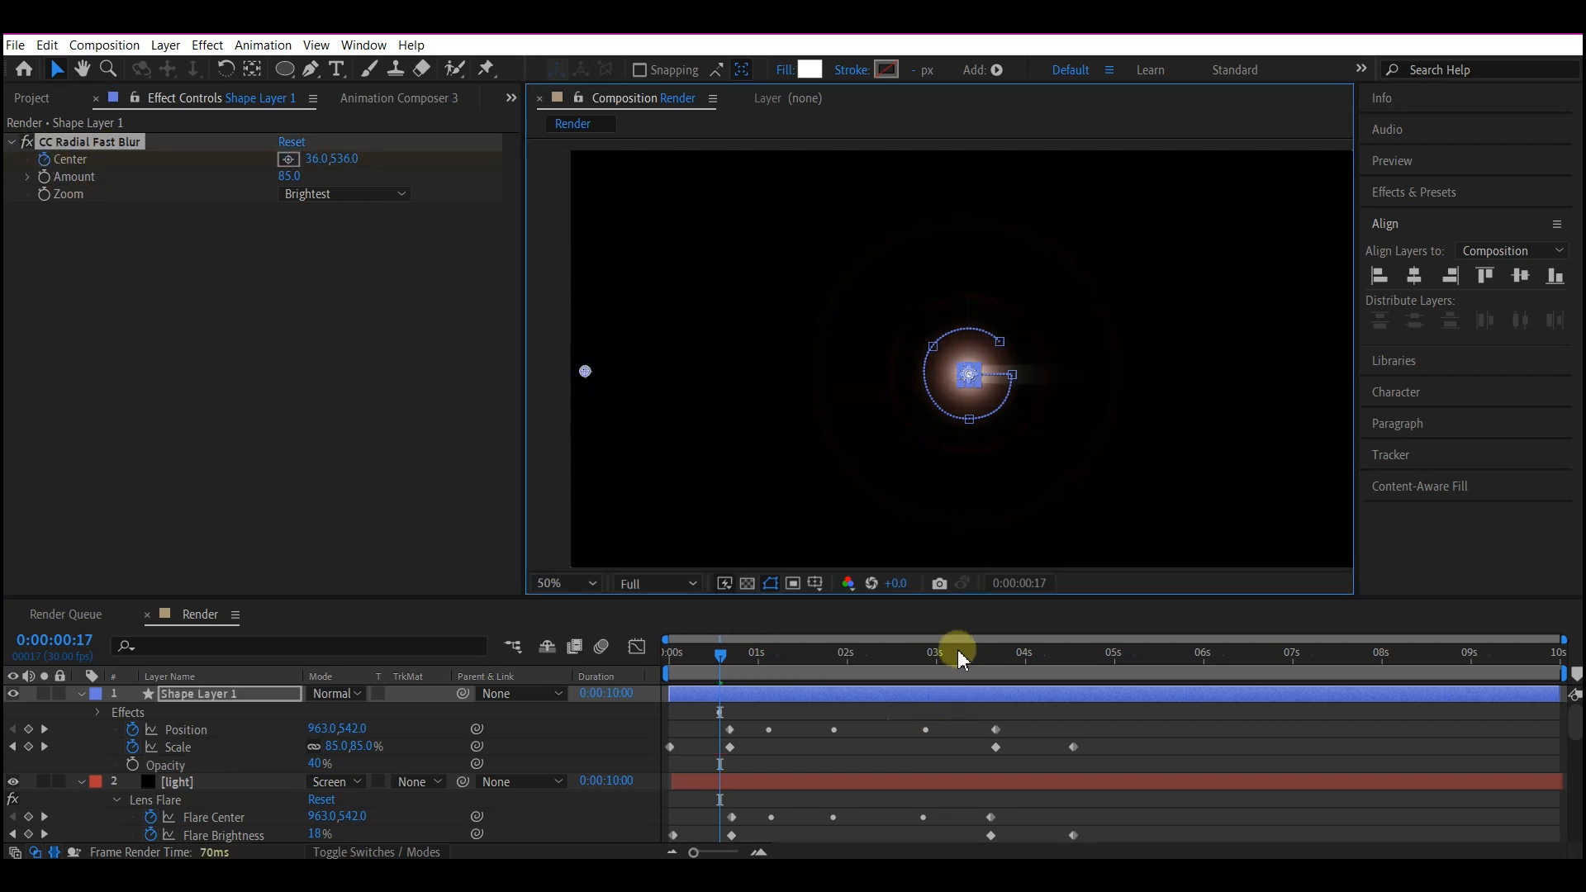
Move the blur Center to about 1844, 536 at 0:00:03:11 and add a middle keyframe with the Center below the logo.
{"action": "mouse_move", "coordinate": [962, 658]}
{"action": "left_mouse_down"}
{"action": "mouse_move", "coordinate": [949, 648]}
{"action": "mouse_move", "coordinate": [970, 660]}
{"action": "left_mouse_up"}
{"action": "left_click_drag", "start_coordinate": [585, 371], "coordinate": [1316, 384]}
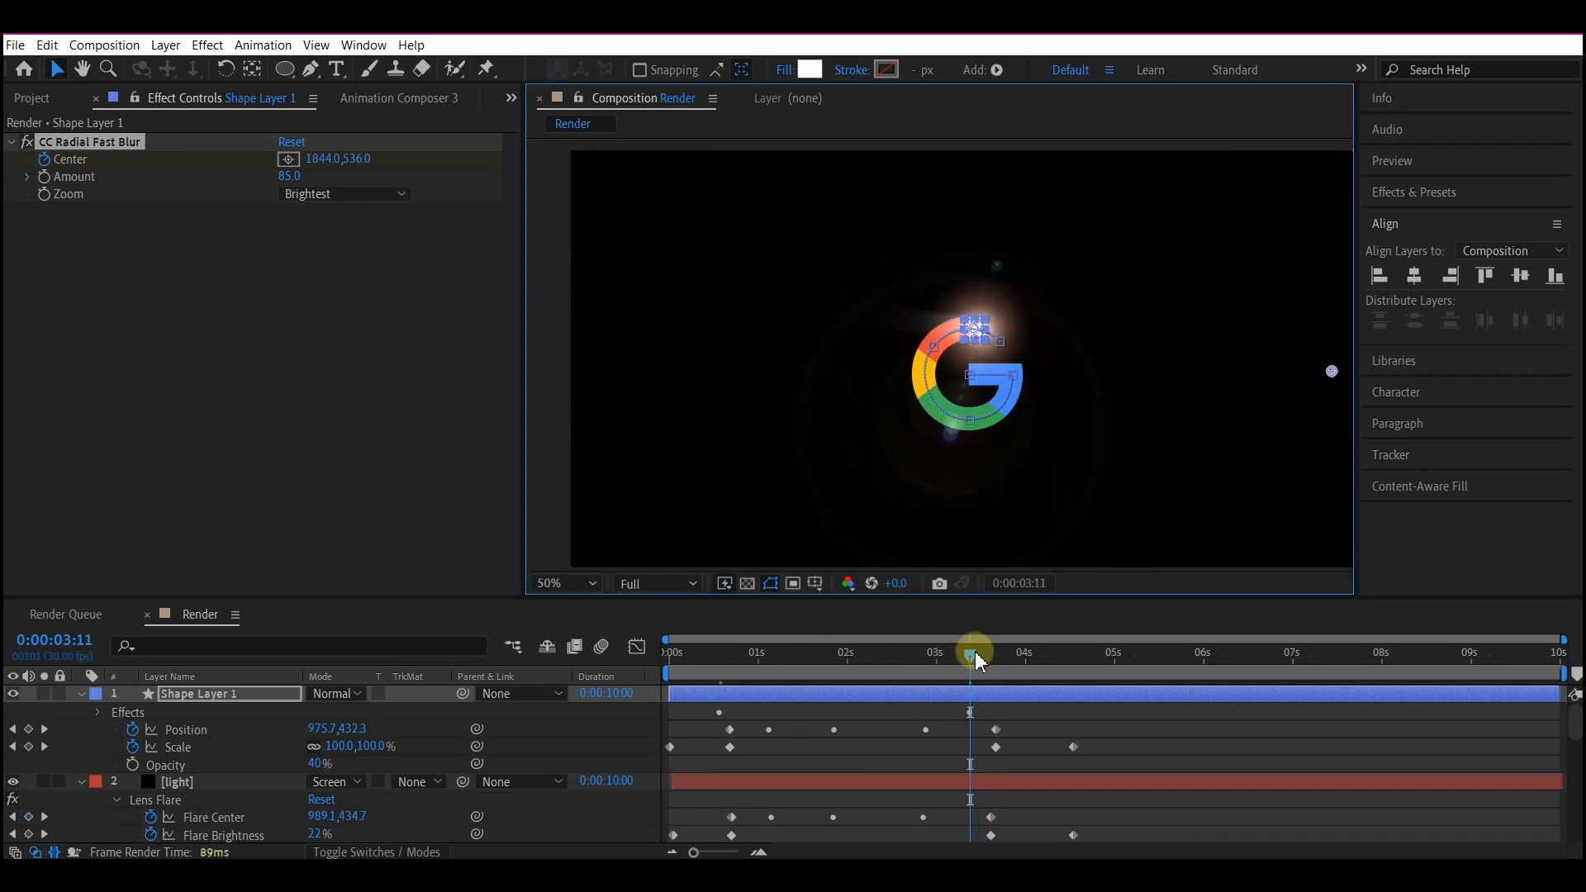
{"action": "left_click_drag", "start_coordinate": [975, 653], "coordinate": [872, 666]}
{"action": "left_click_drag", "start_coordinate": [1047, 370], "coordinate": [960, 538]}
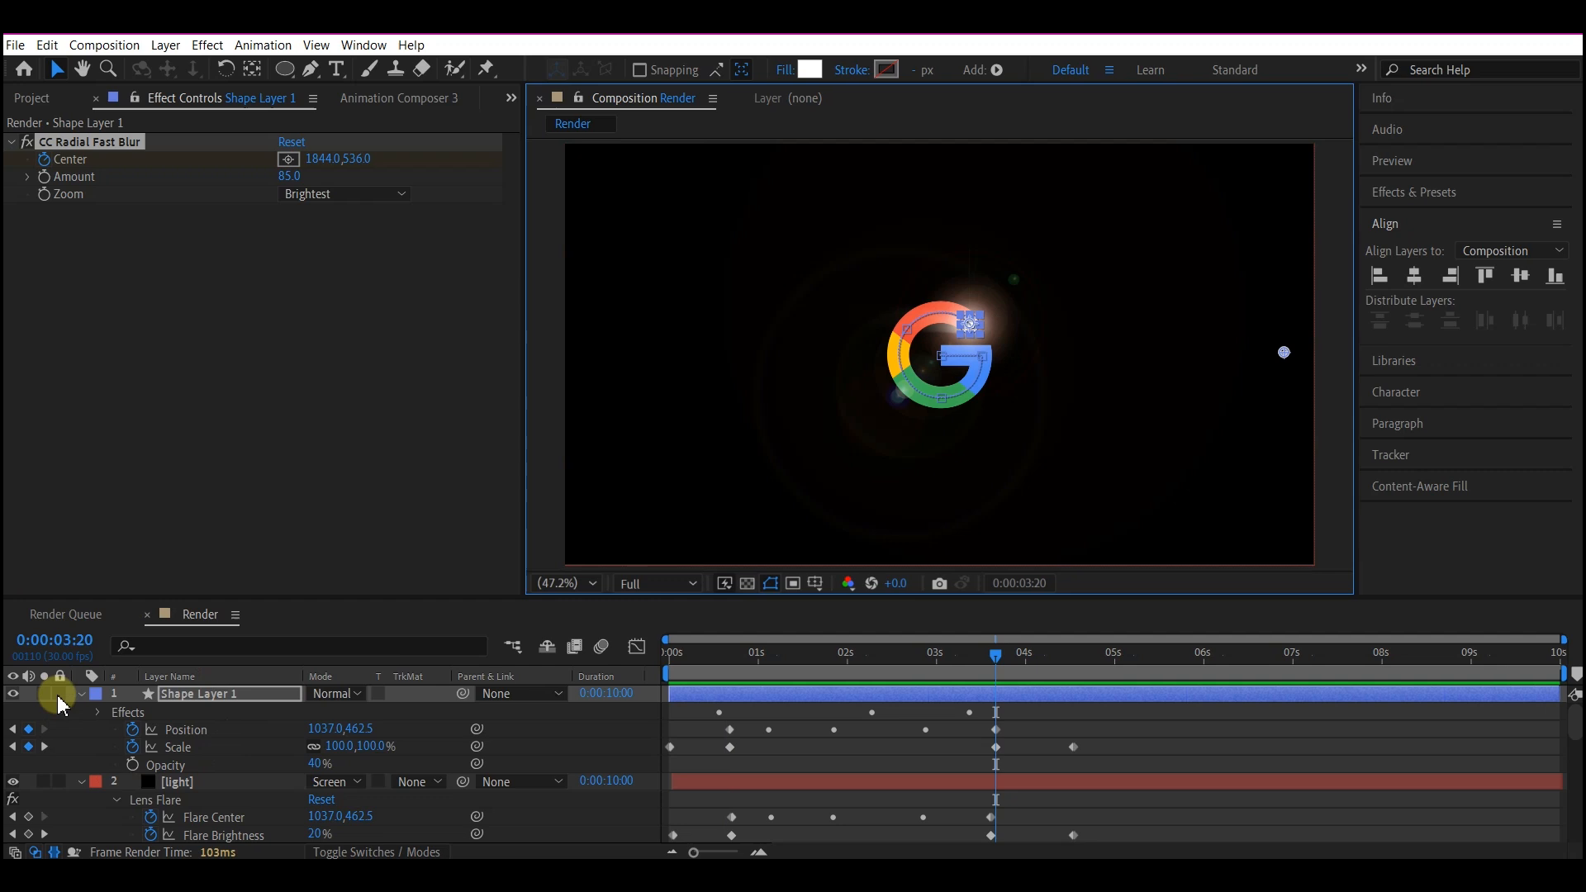
Collapse the open layers, move the circle layer beneath the light layer and duplicate it.
{"action": "left_click", "coordinate": [81, 694]}
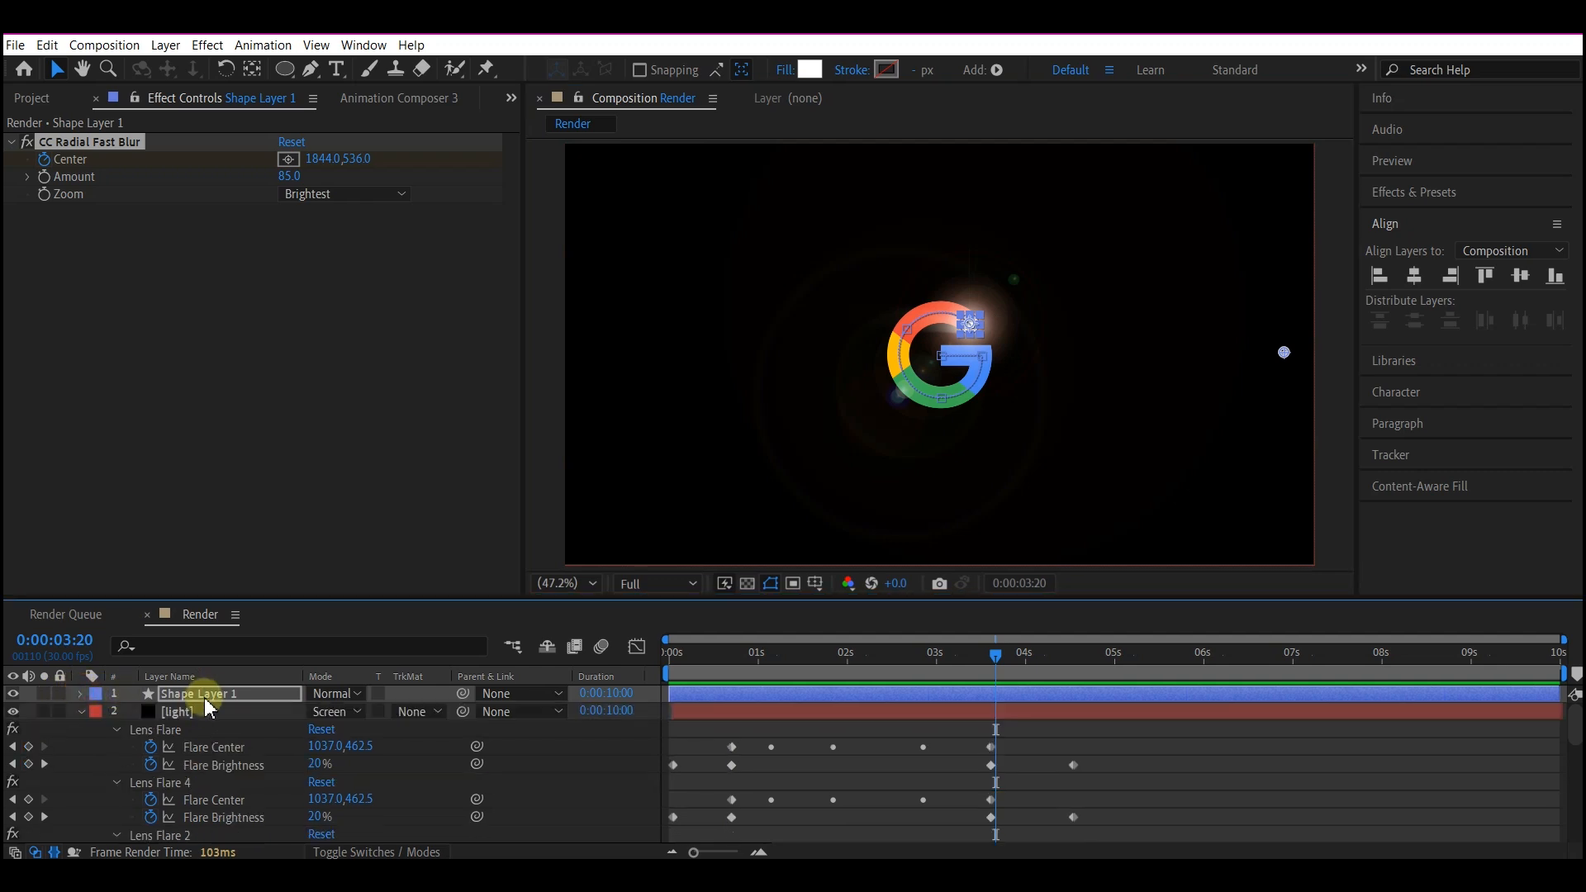
{"action": "left_click_drag", "start_coordinate": [199, 730], "coordinate": [203, 737]}
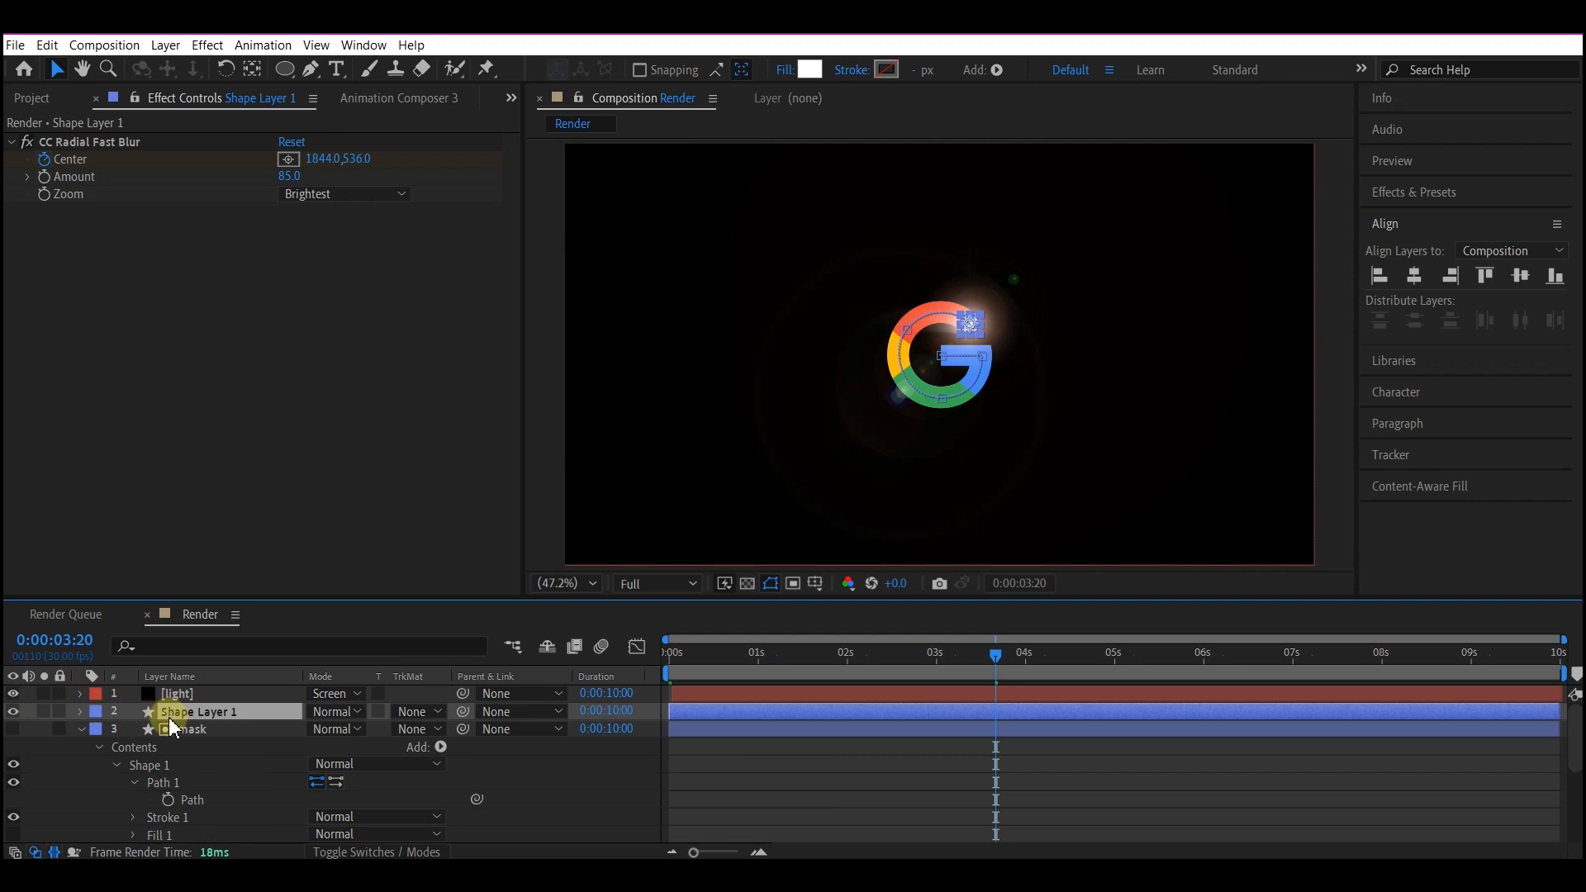
{"action": "key", "text": "ctrl+d"}
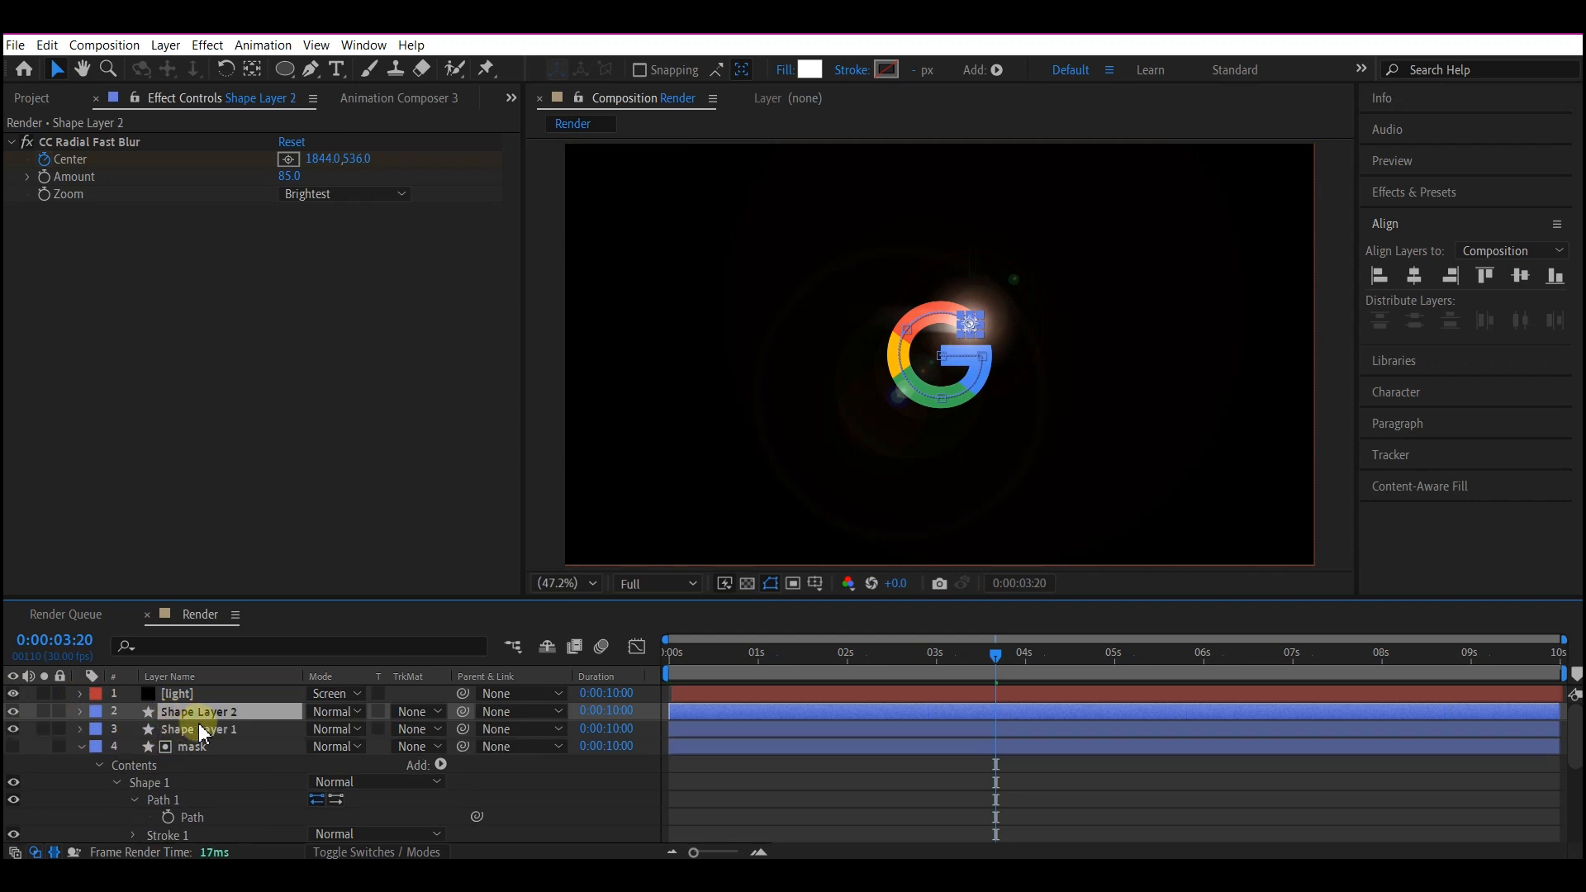
Reverse the duplicate's blur Center animation so it ends at about 65, 536 at 0:00:03:11, and open its Opacity for editing.
{"action": "key", "text": "u"}
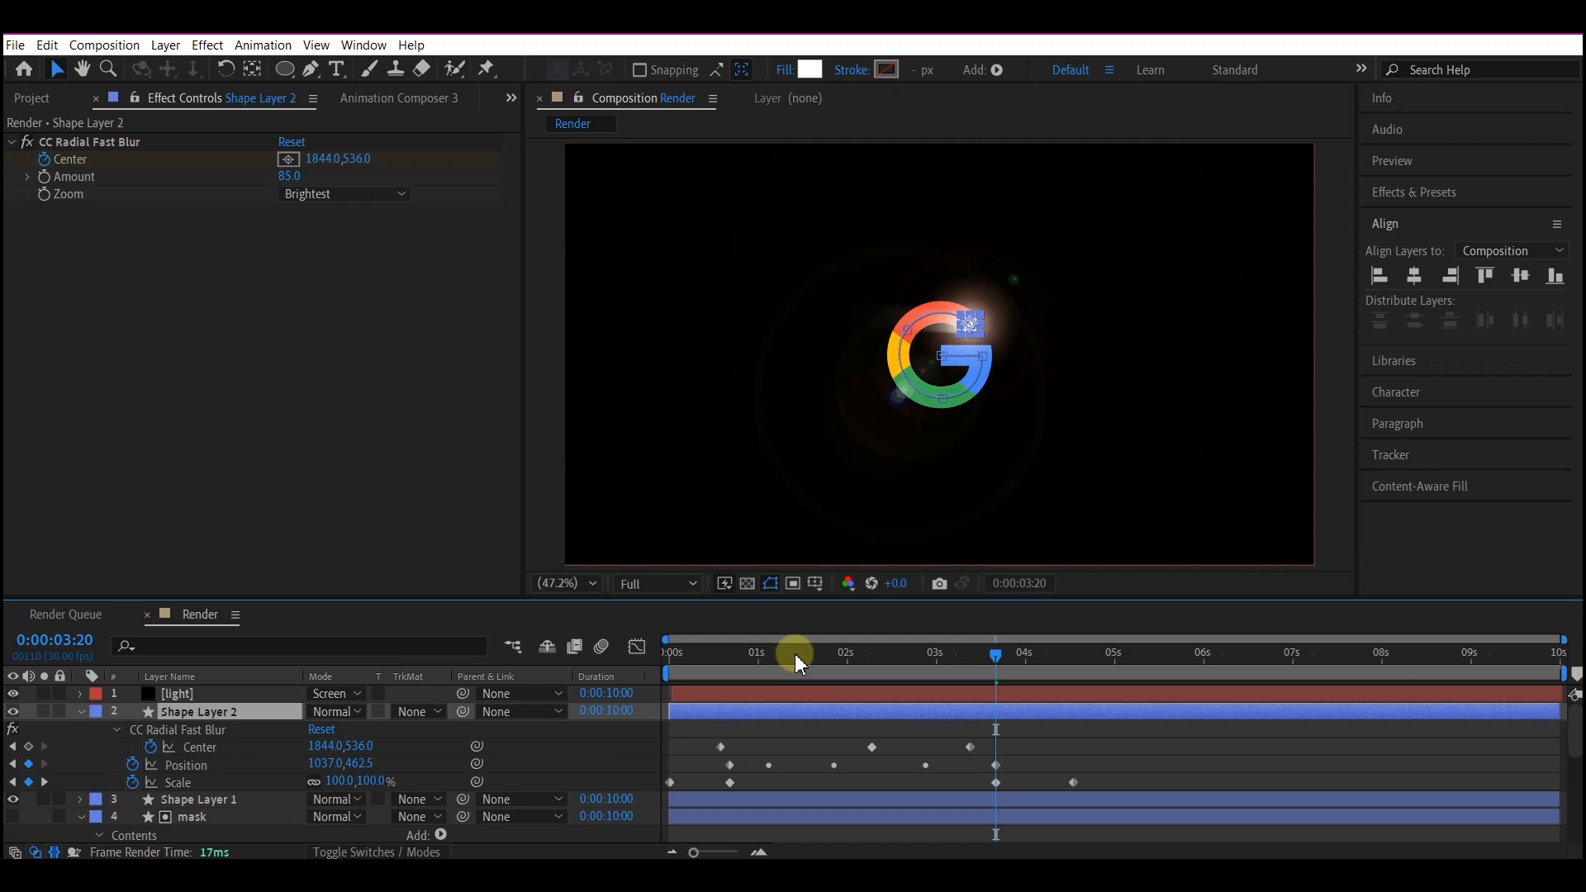
{"action": "left_click_drag", "start_coordinate": [795, 652], "coordinate": [731, 652]}
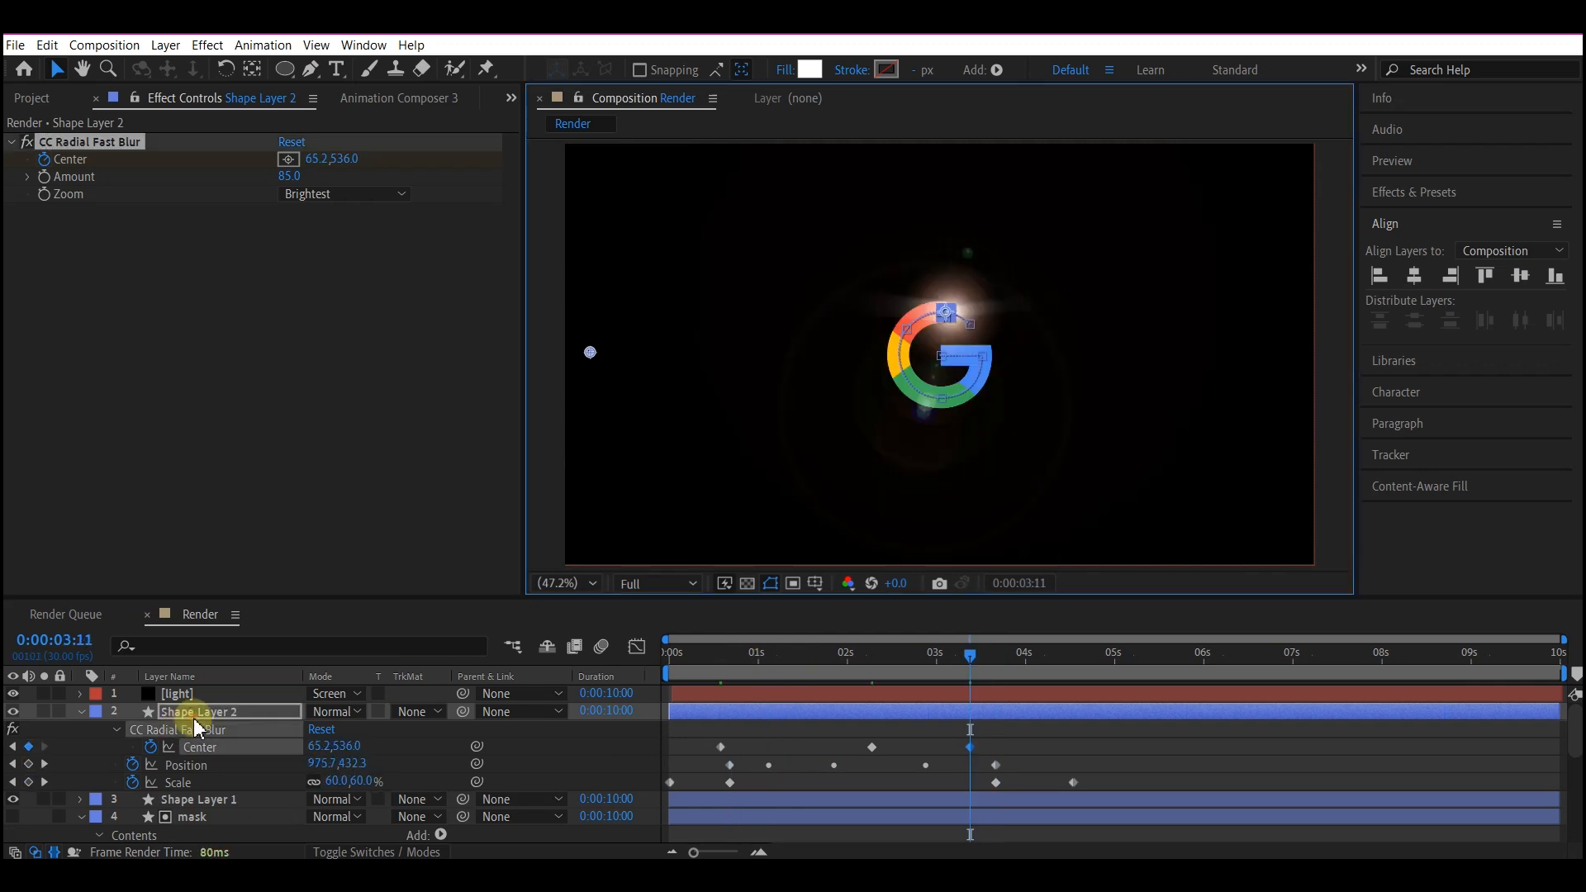
{"action": "left_click", "coordinate": [195, 717]}
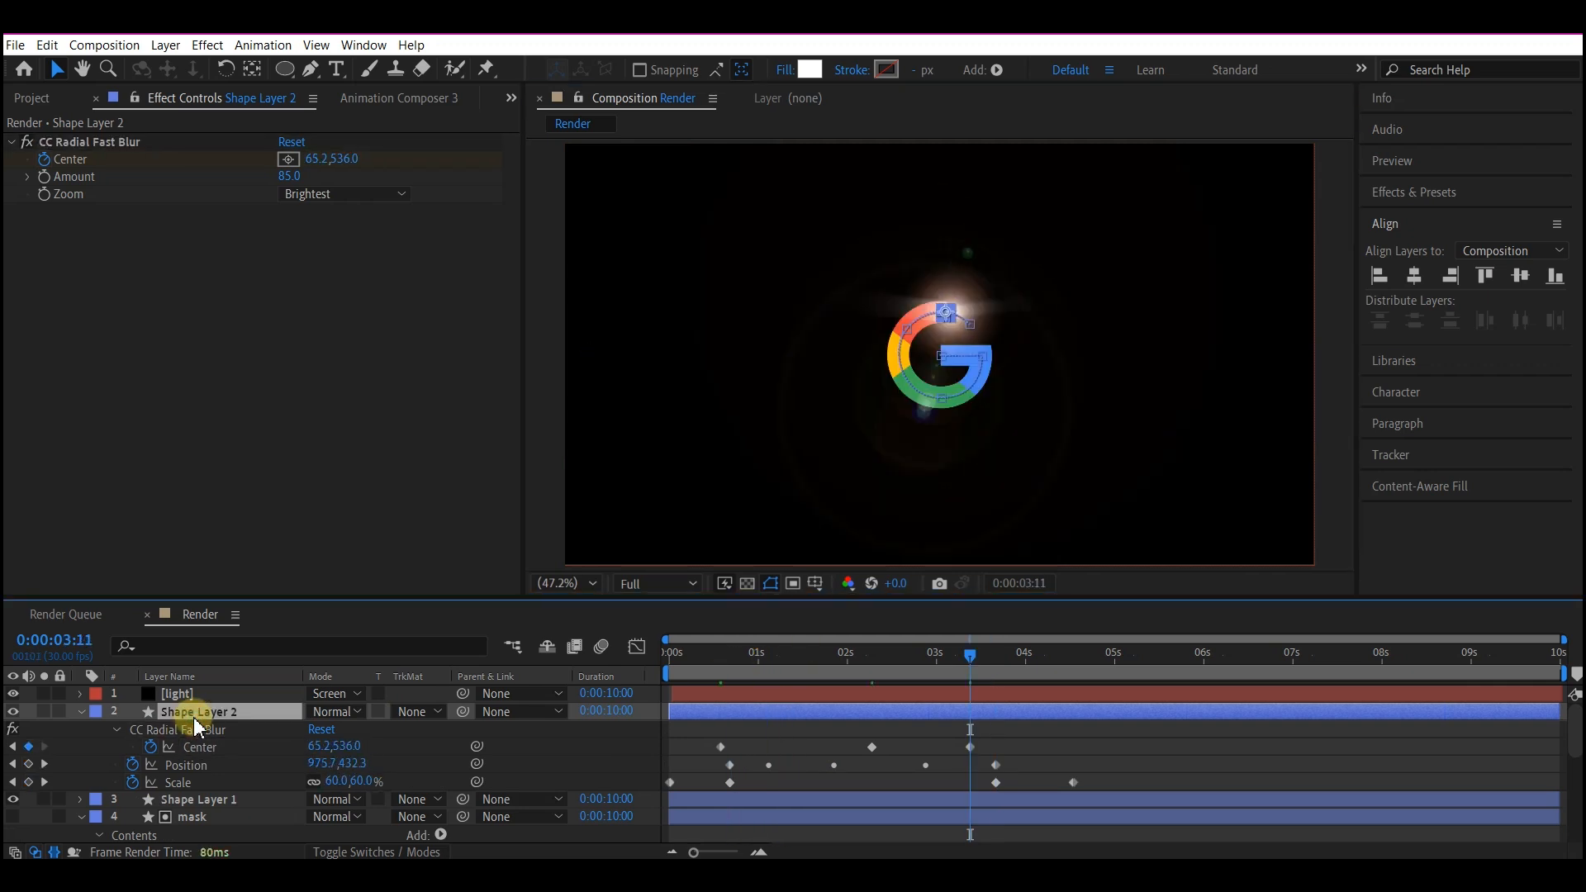
{"action": "key", "text": "t"}
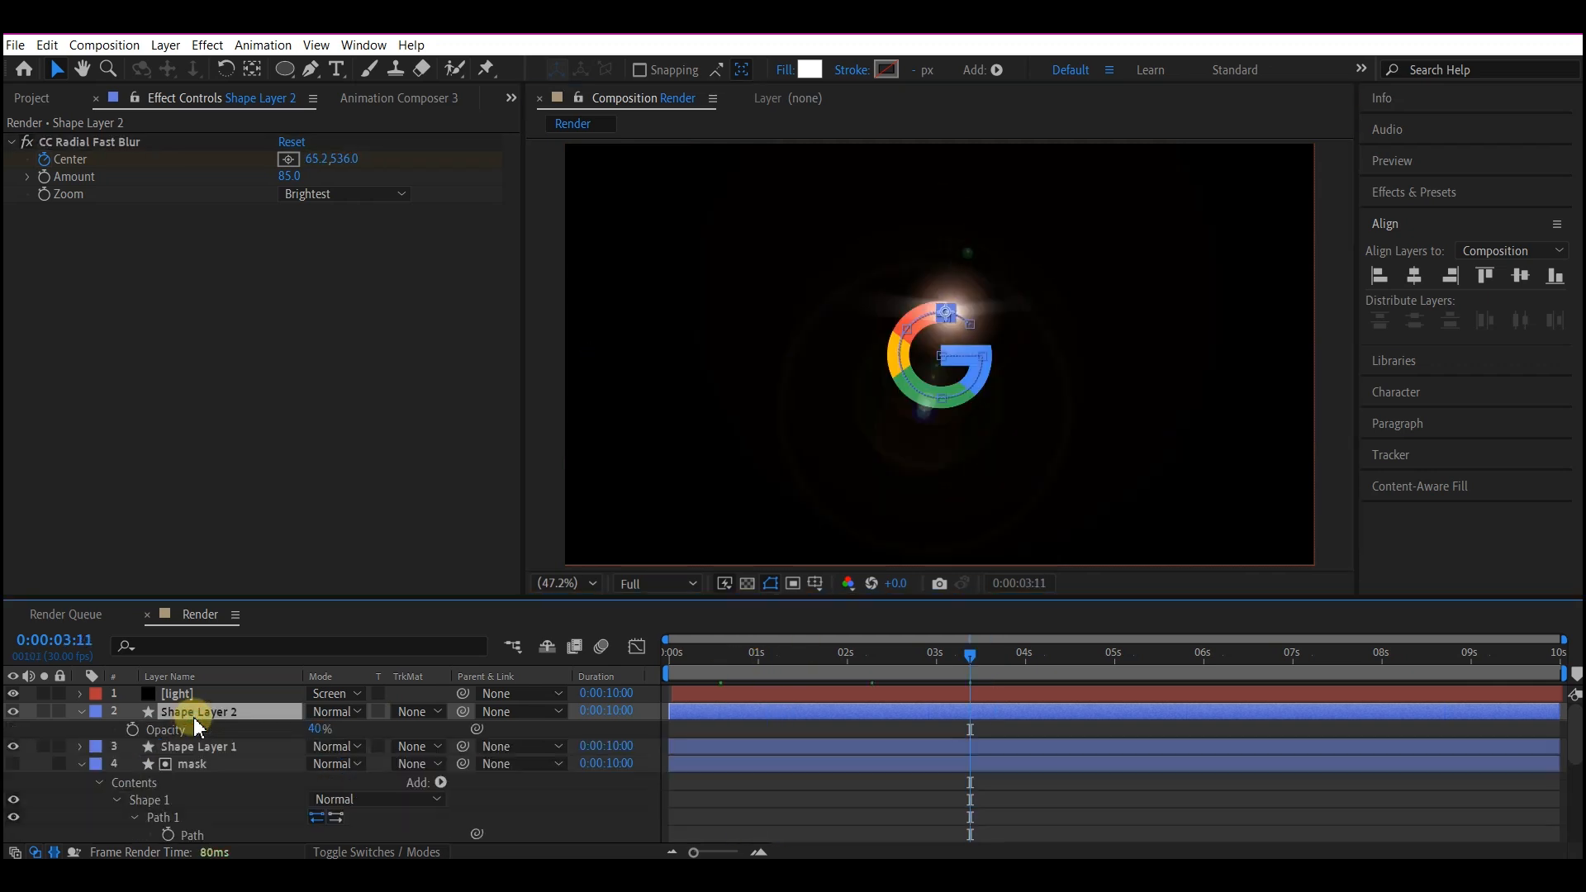
{"action": "left_click", "coordinate": [320, 729]}
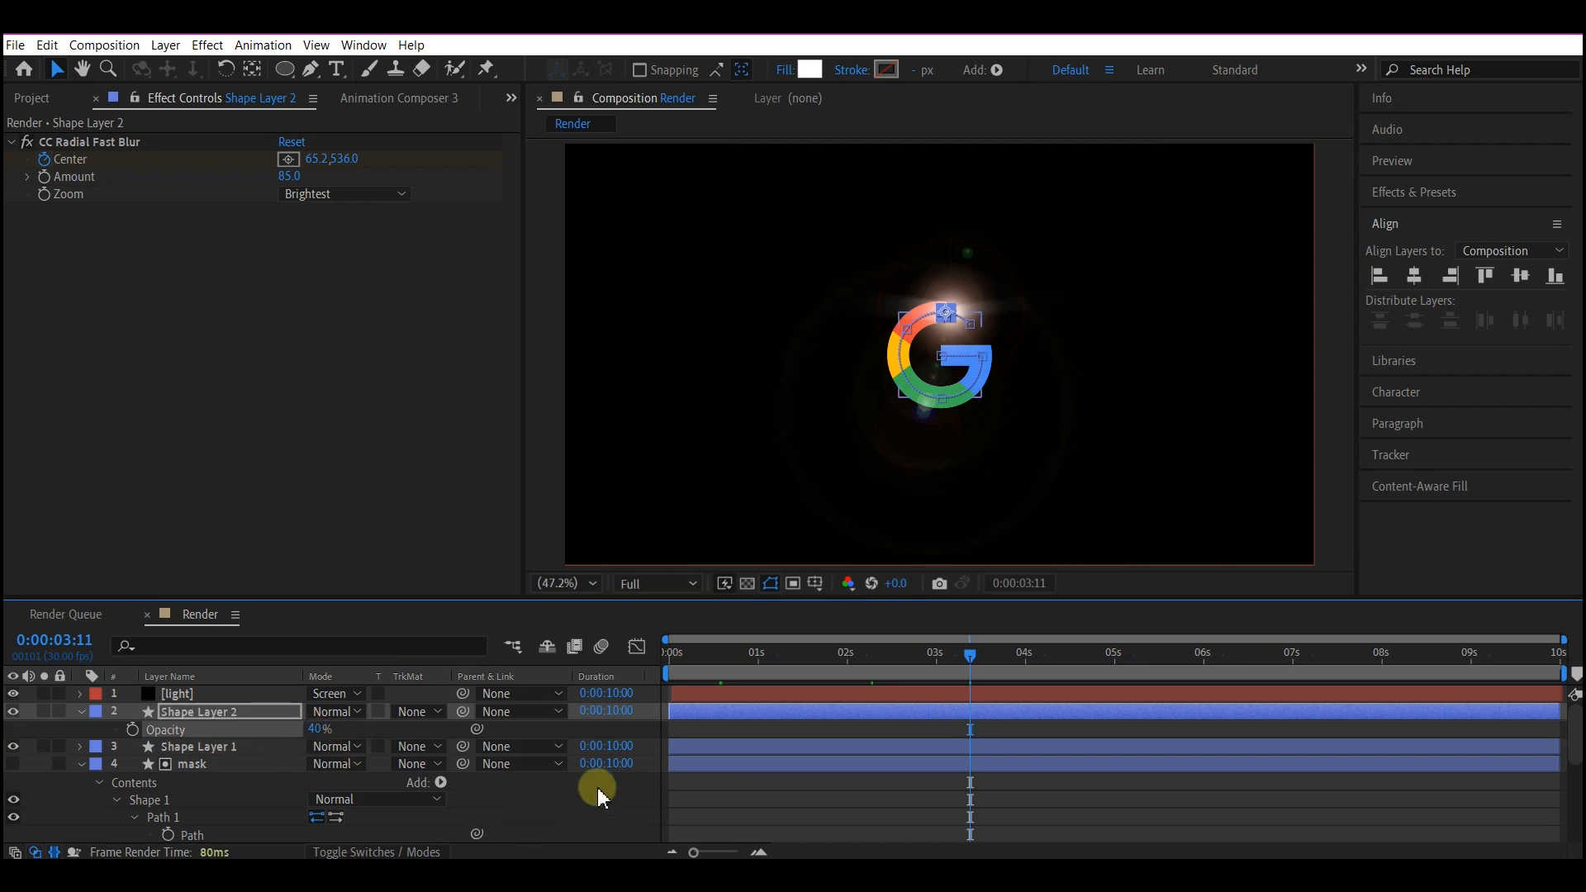
Preview the logo reveal from the start of the composition.
{"action": "left_click_drag", "start_coordinate": [713, 654], "coordinate": [589, 657]}
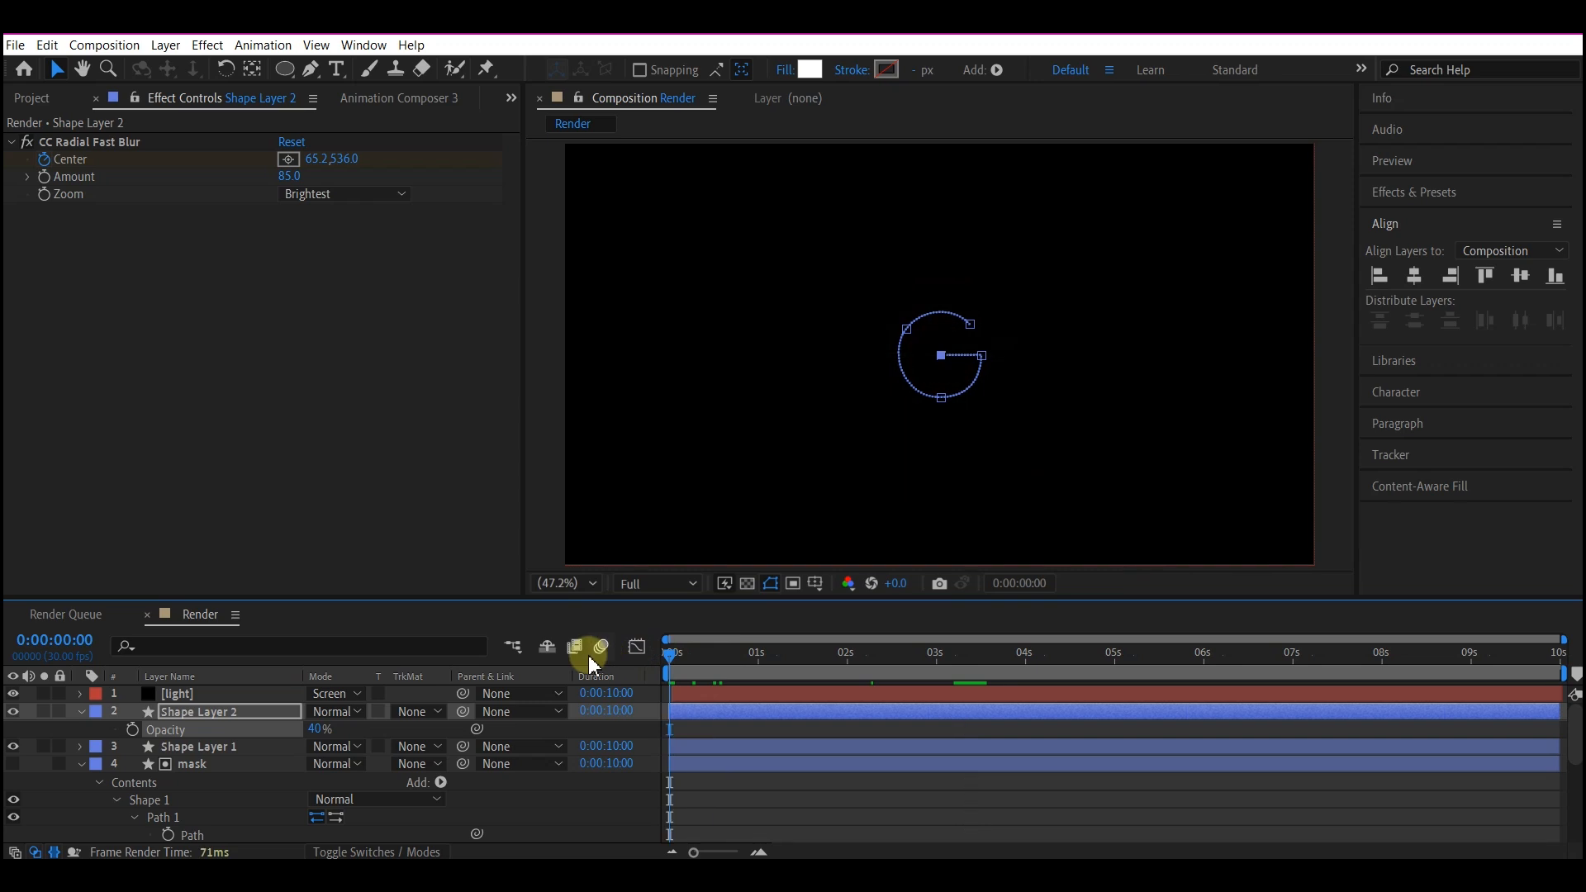
{"action": "key", "text": "space"}
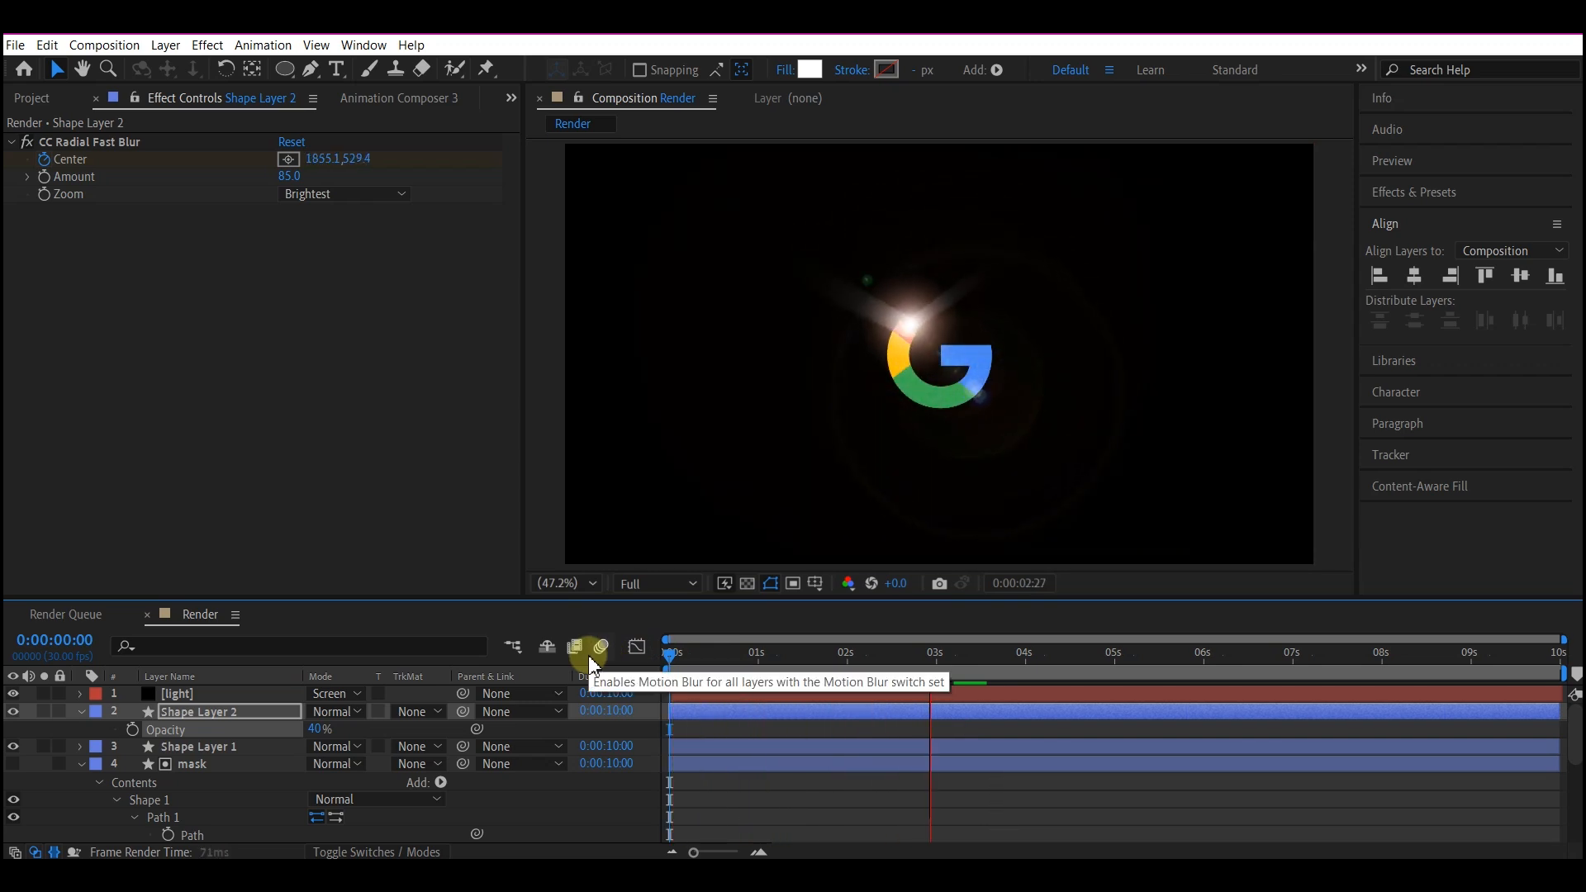
{"action": "key", "text": "space"}
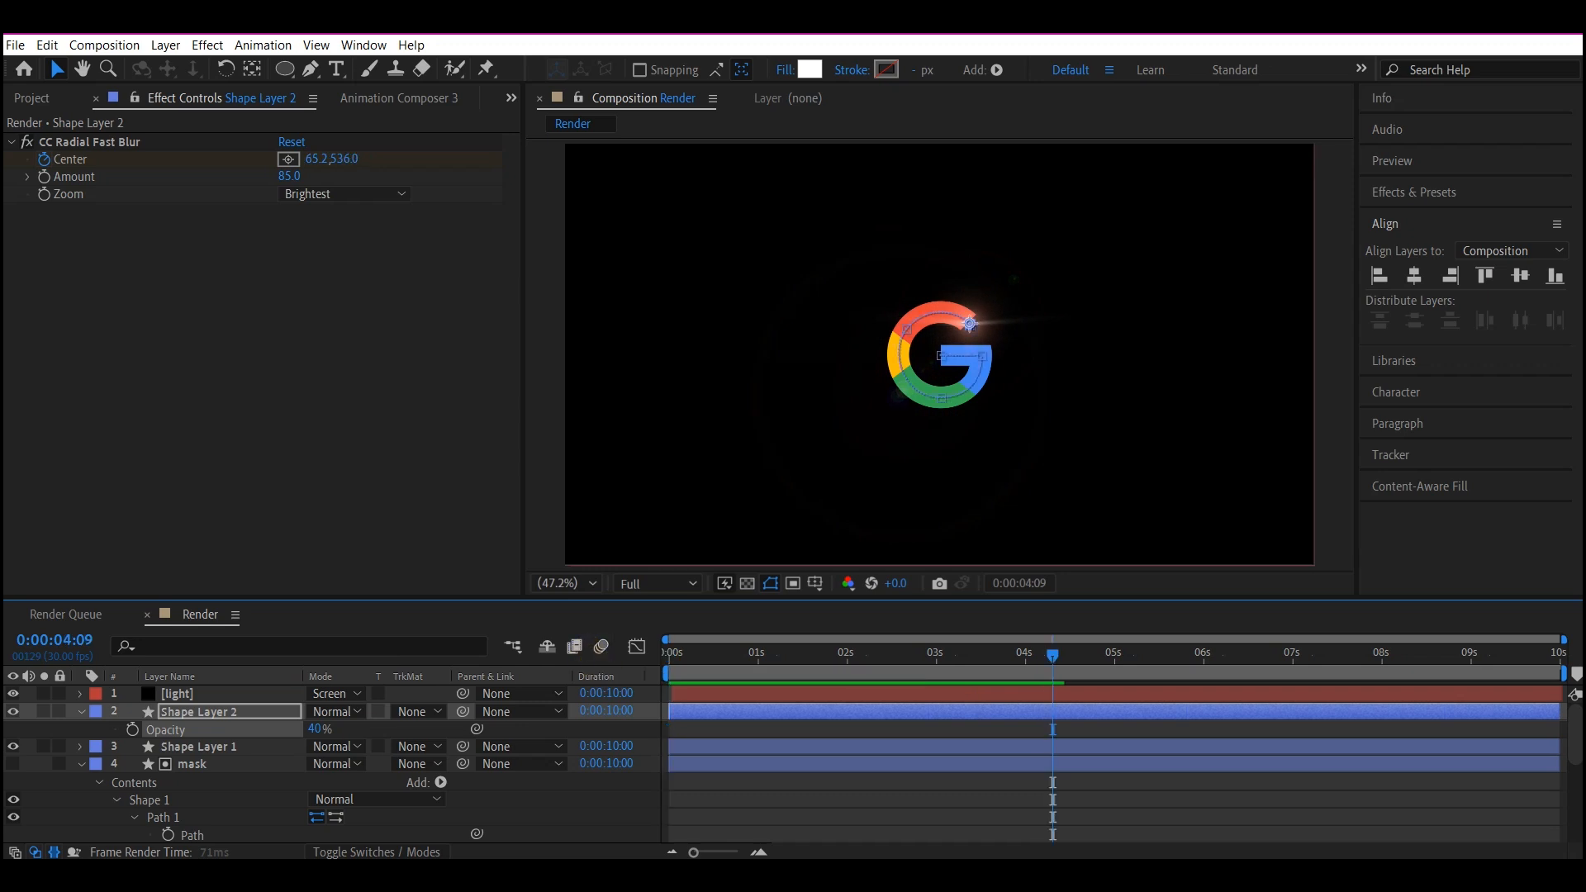
Collapse the duplicate circle layer and add a null object above the light layer.
{"action": "left_click", "coordinate": [80, 711]}
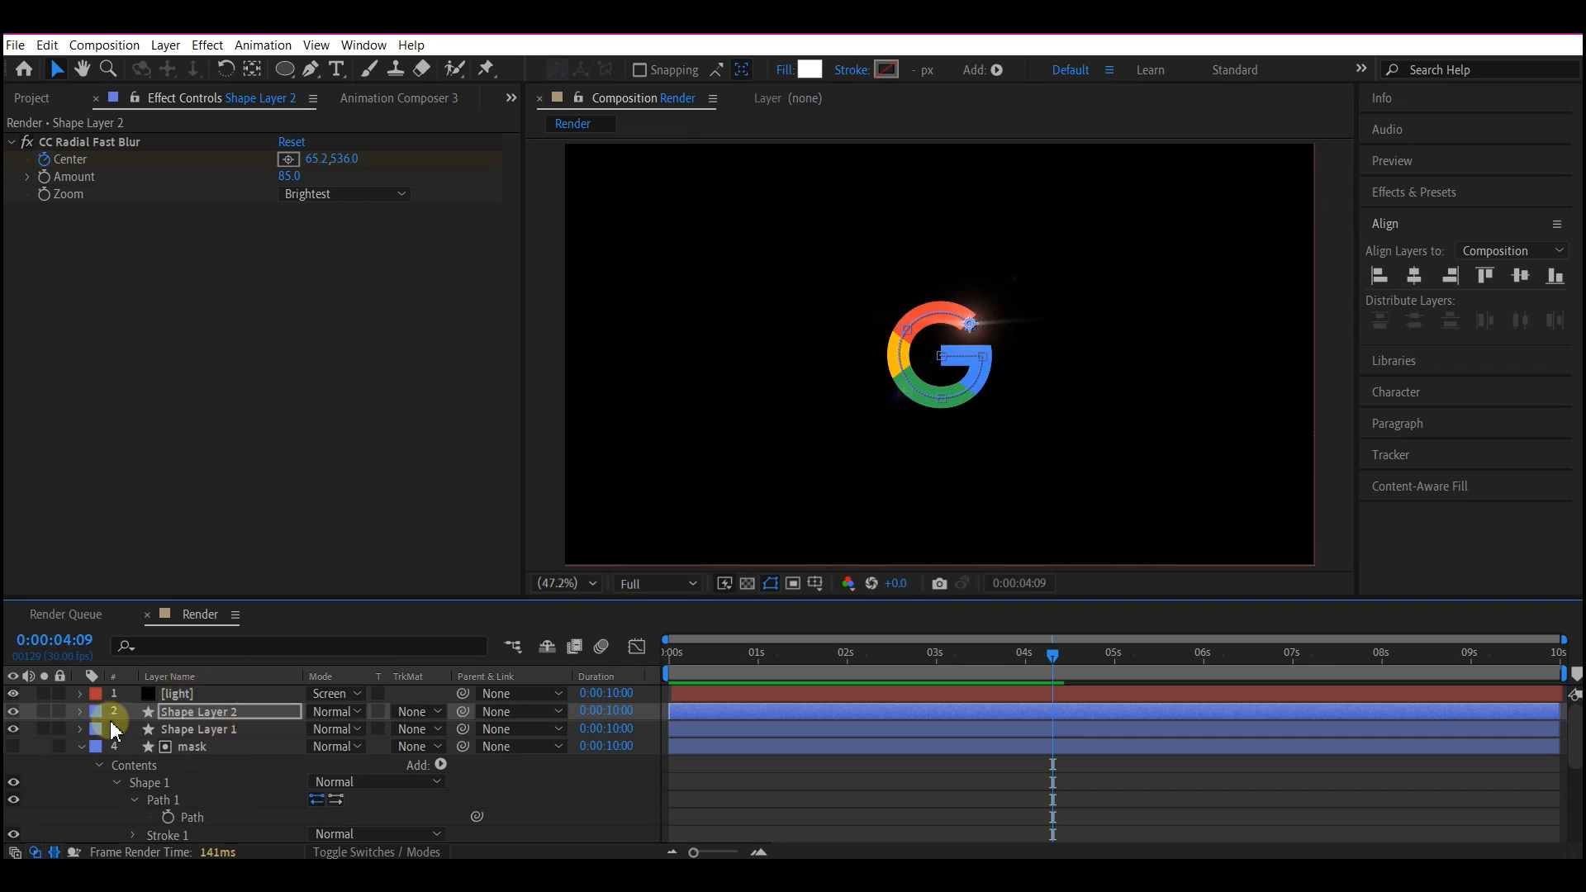
{"action": "left_click", "coordinate": [173, 694]}
{"action": "right_click", "coordinate": [38, 747]}
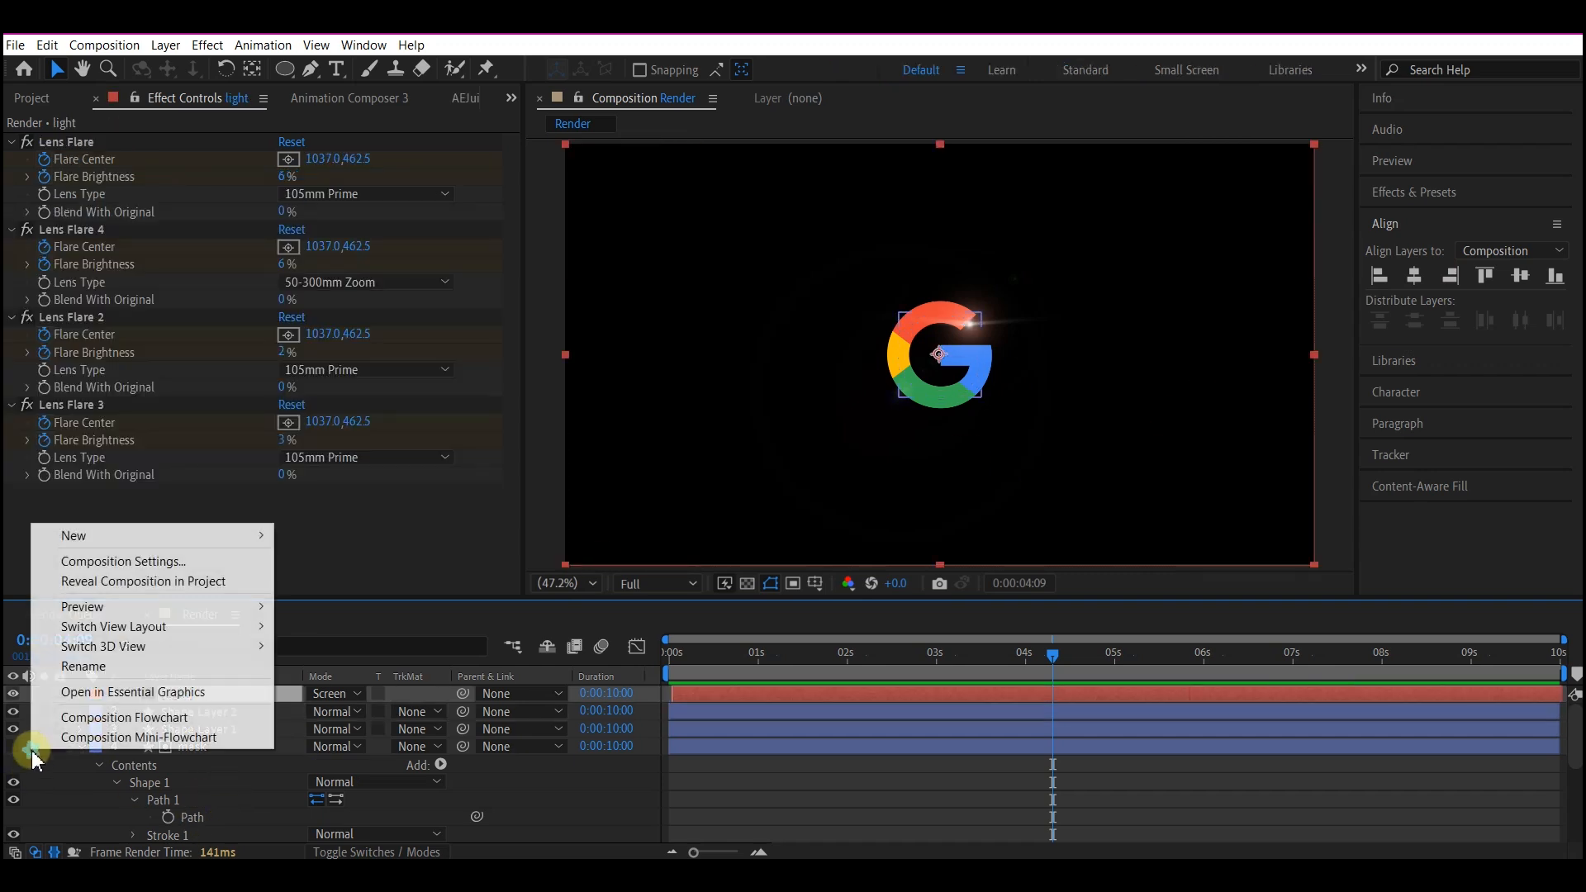
{"action": "mouse_move", "coordinate": [92, 539]}
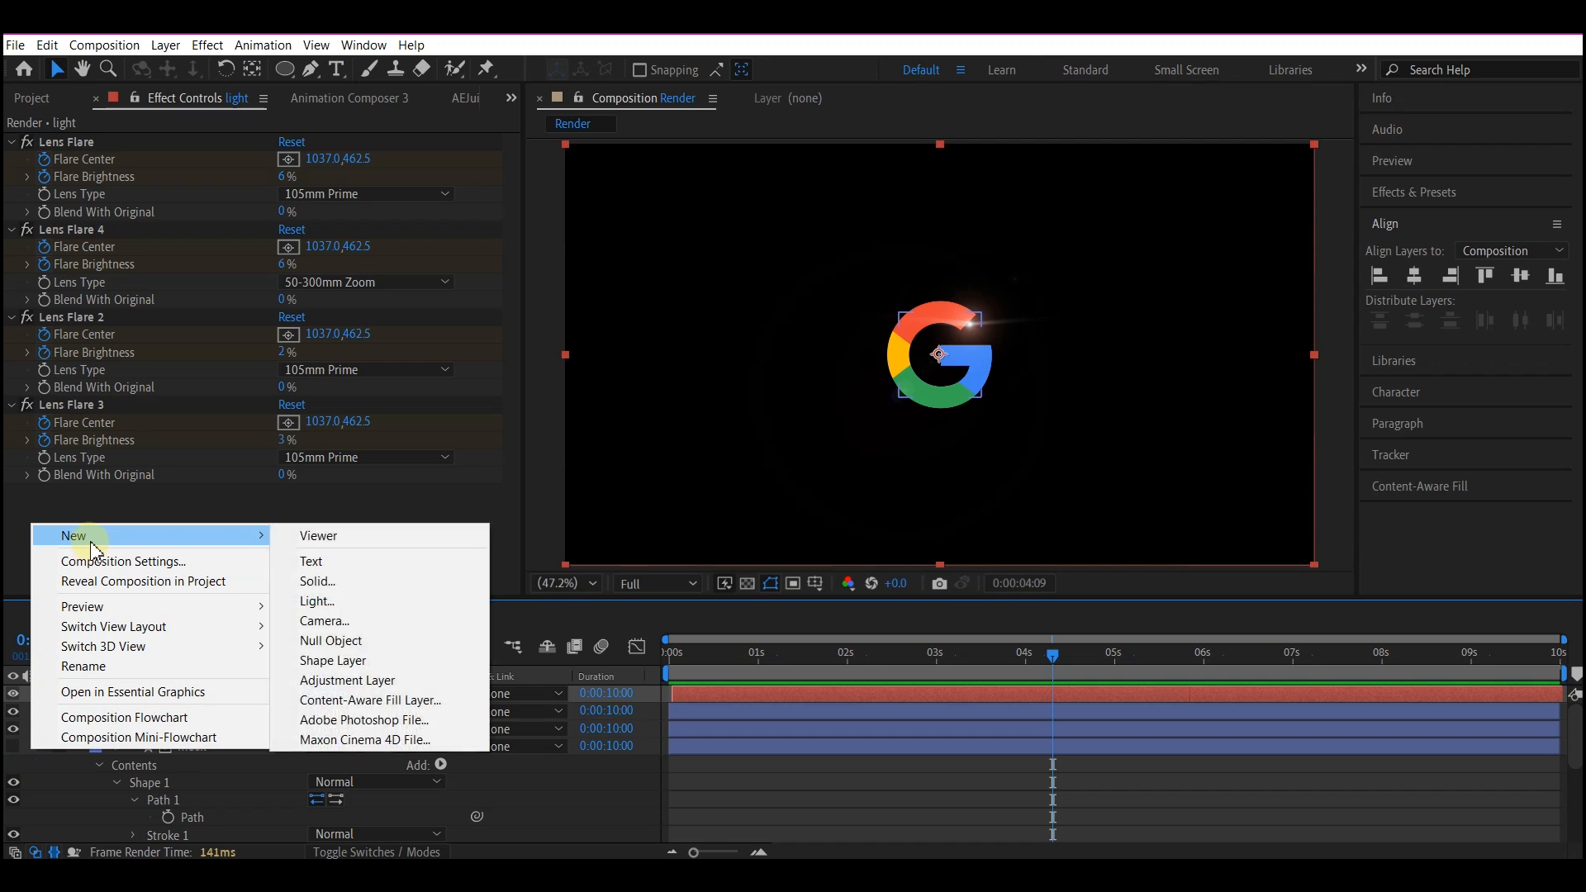
{"action": "left_click", "coordinate": [336, 638]}
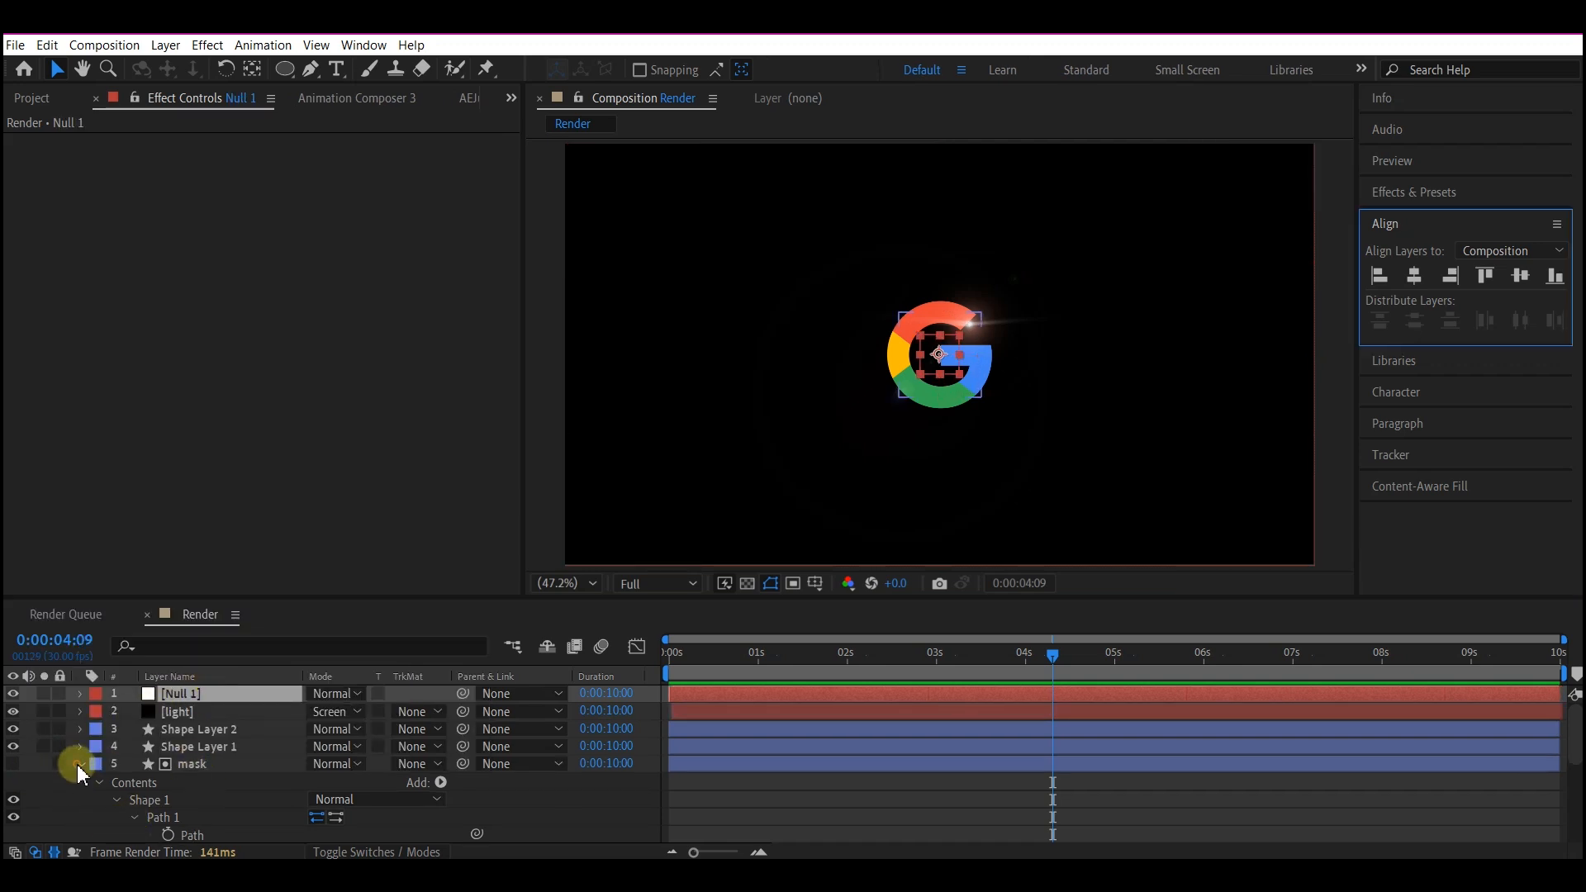
Collapse the mask layer and parent every layer from the Google logo up to the light layer to the null.
{"action": "left_click", "coordinate": [82, 764]}
{"action": "left_click", "coordinate": [210, 782]}
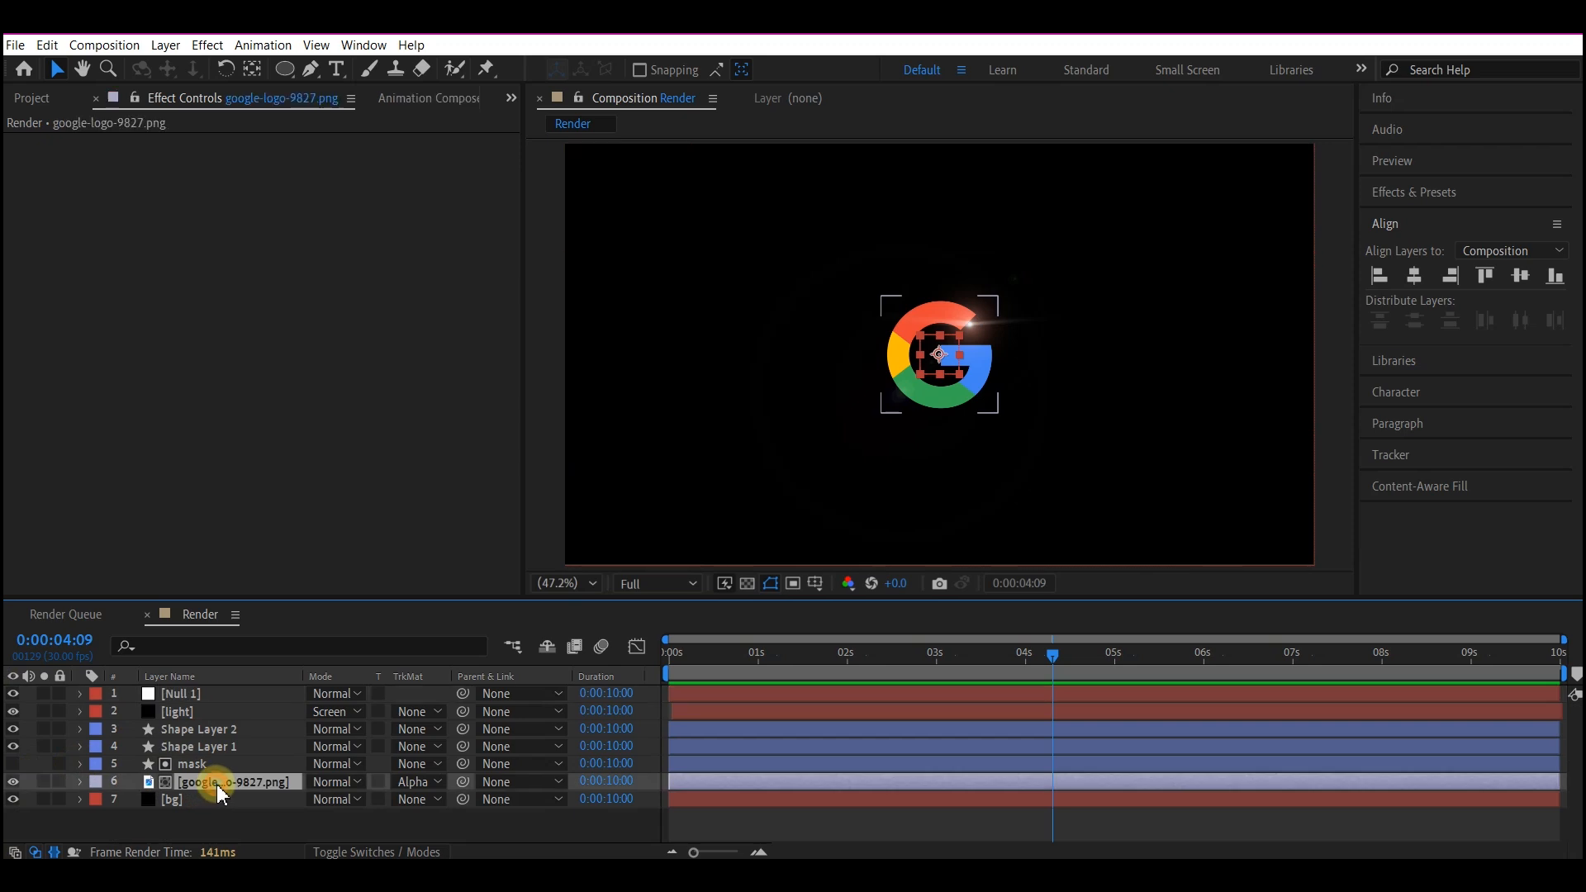
{"action": "left_click", "coordinate": [177, 711], "text": "shift"}
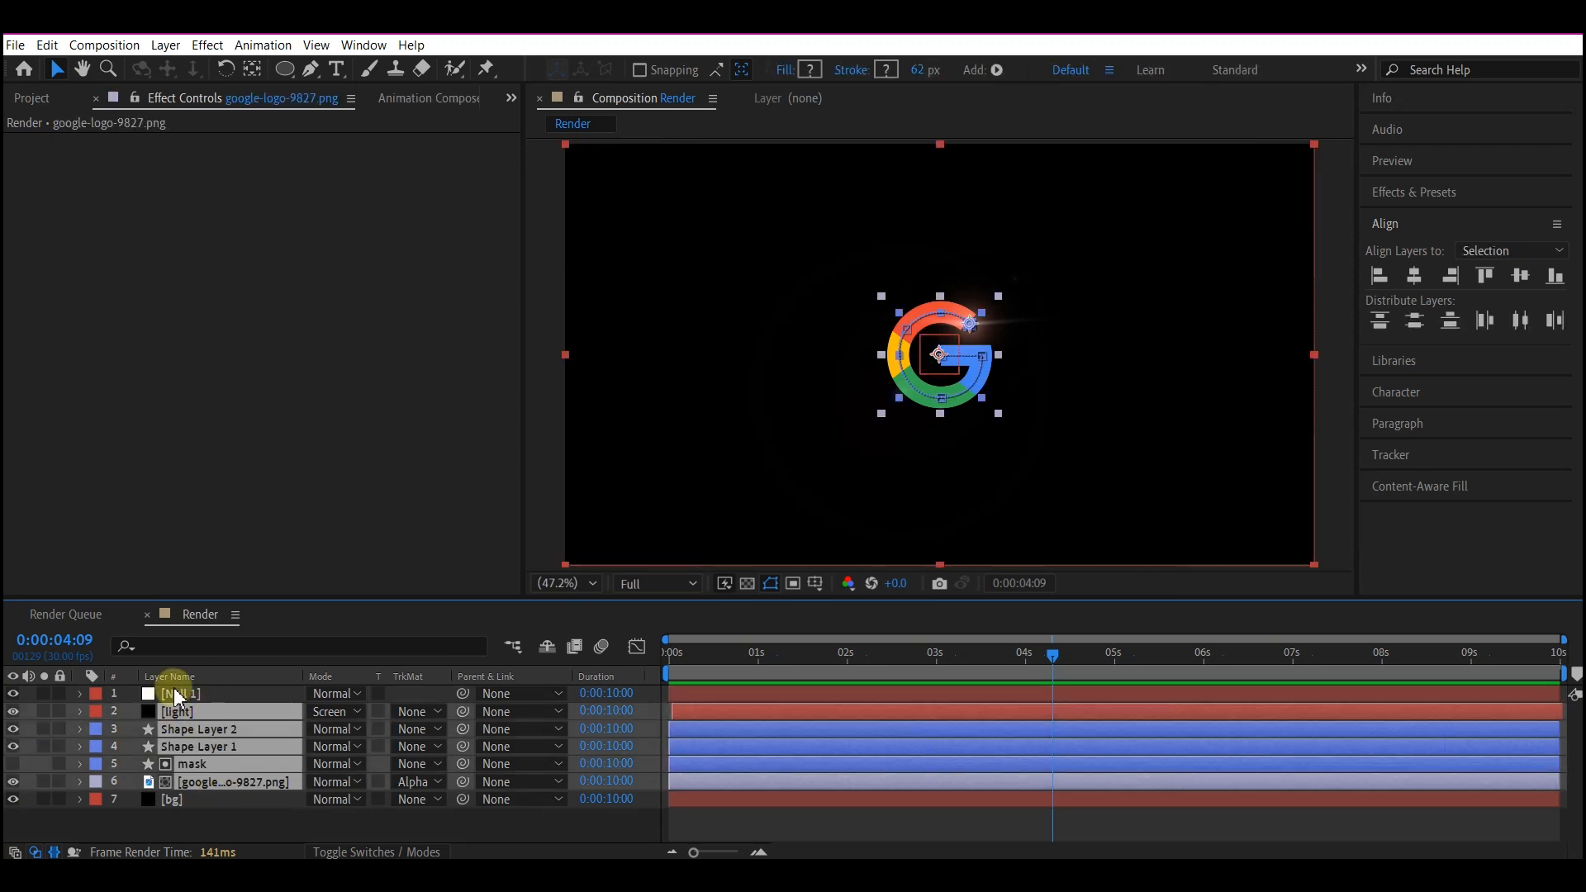
{"action": "left_click_drag", "start_coordinate": [462, 711], "coordinate": [195, 690]}
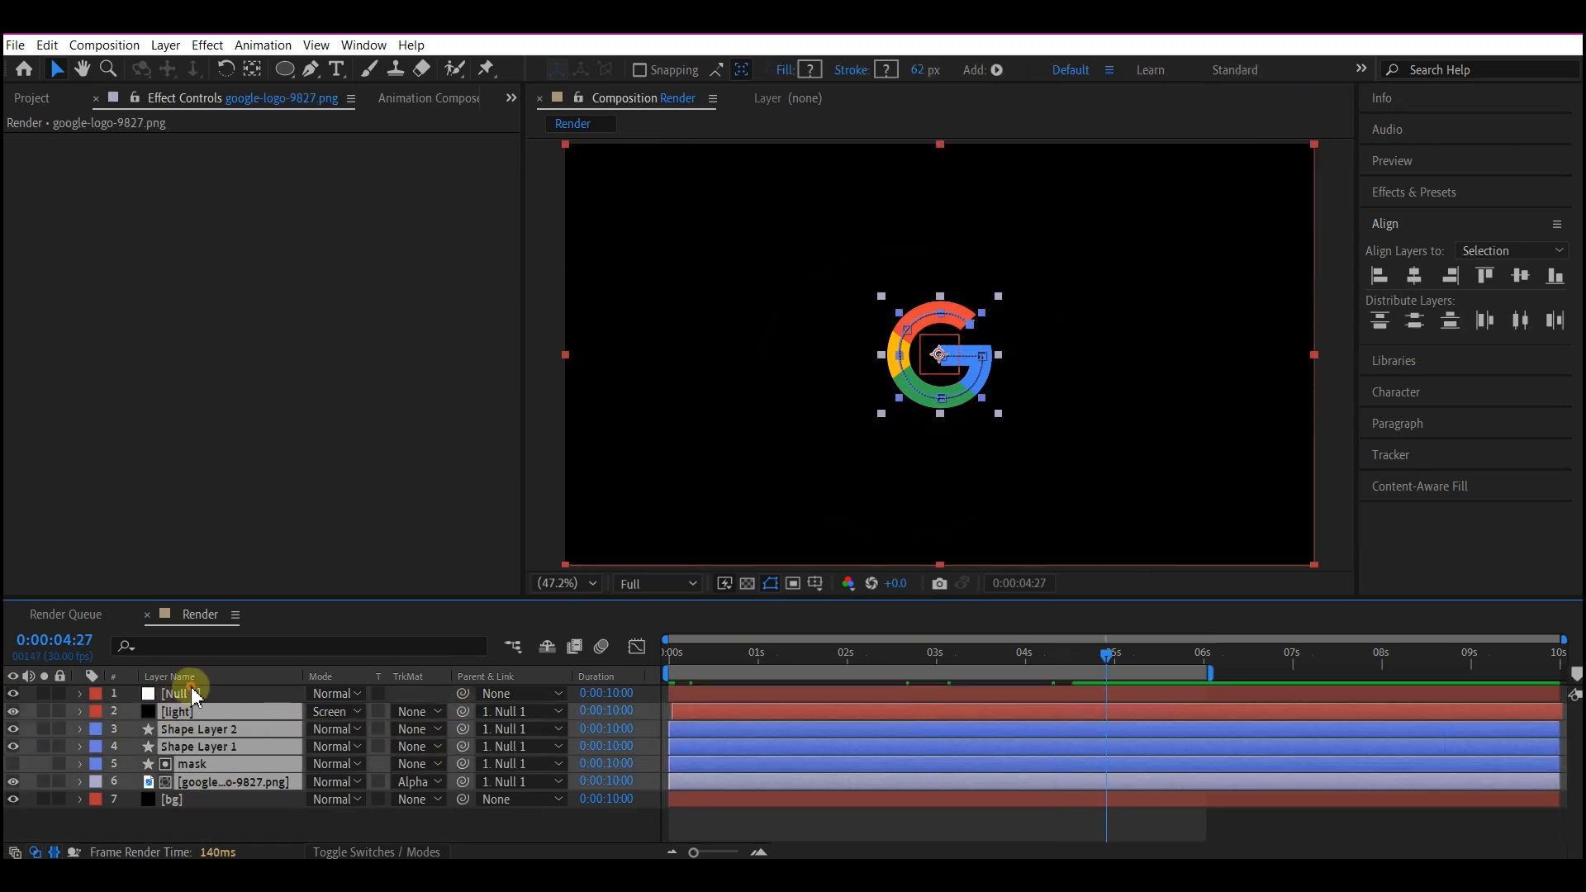
Start keyframing the null's Scale at 0:00:04:27 and set it to 80%.
{"action": "left_click", "coordinate": [192, 689]}
{"action": "key", "text": "s"}
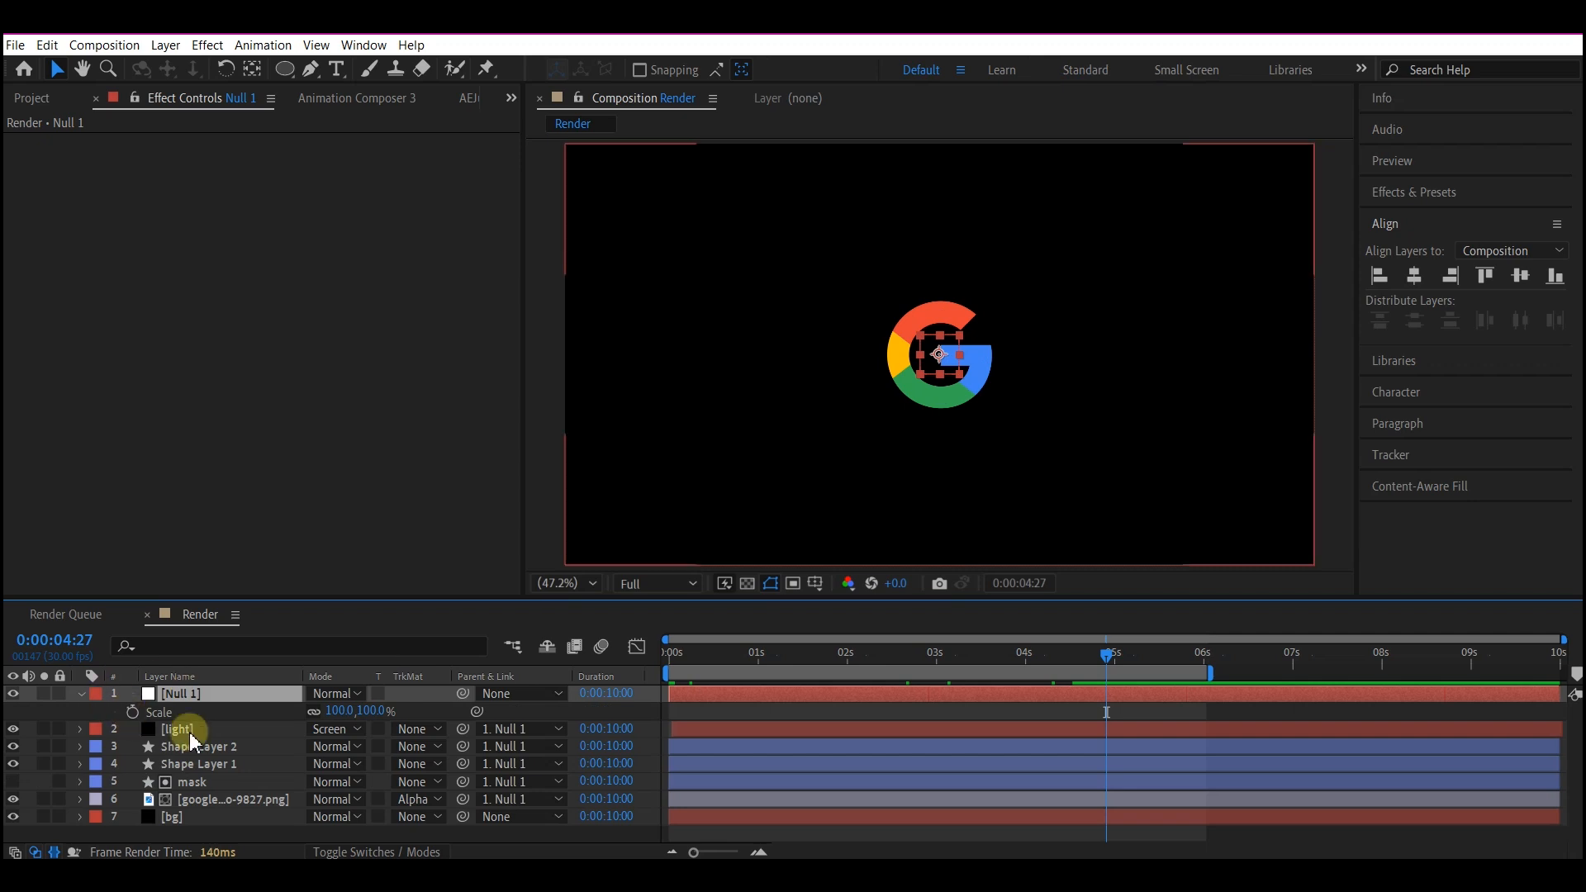
{"action": "left_click", "coordinate": [132, 711]}
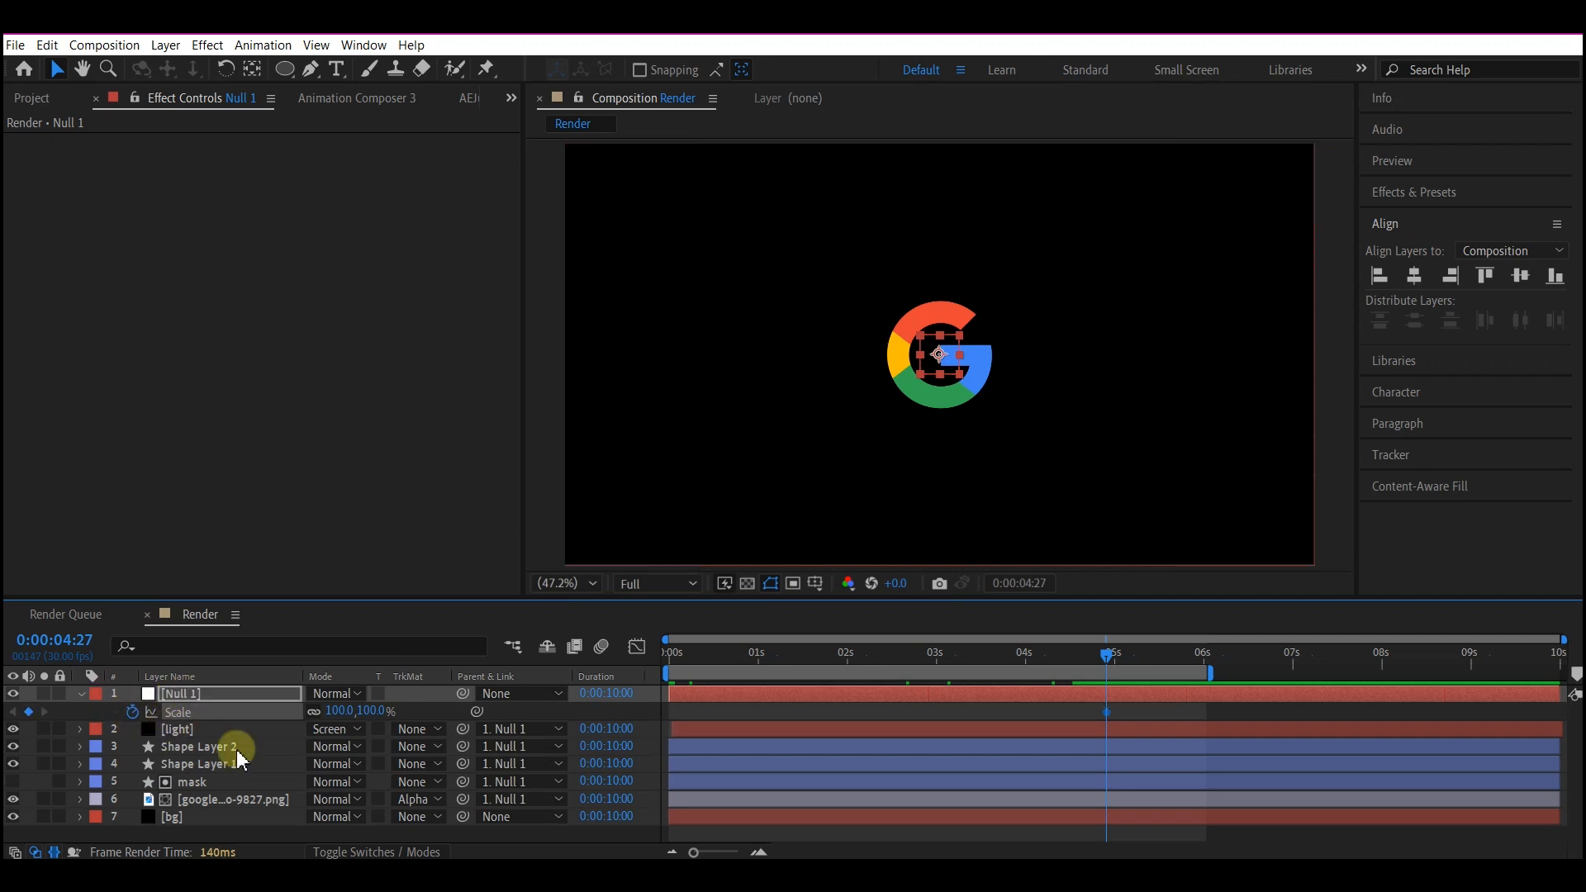
{"action": "left_click", "coordinate": [334, 703]}
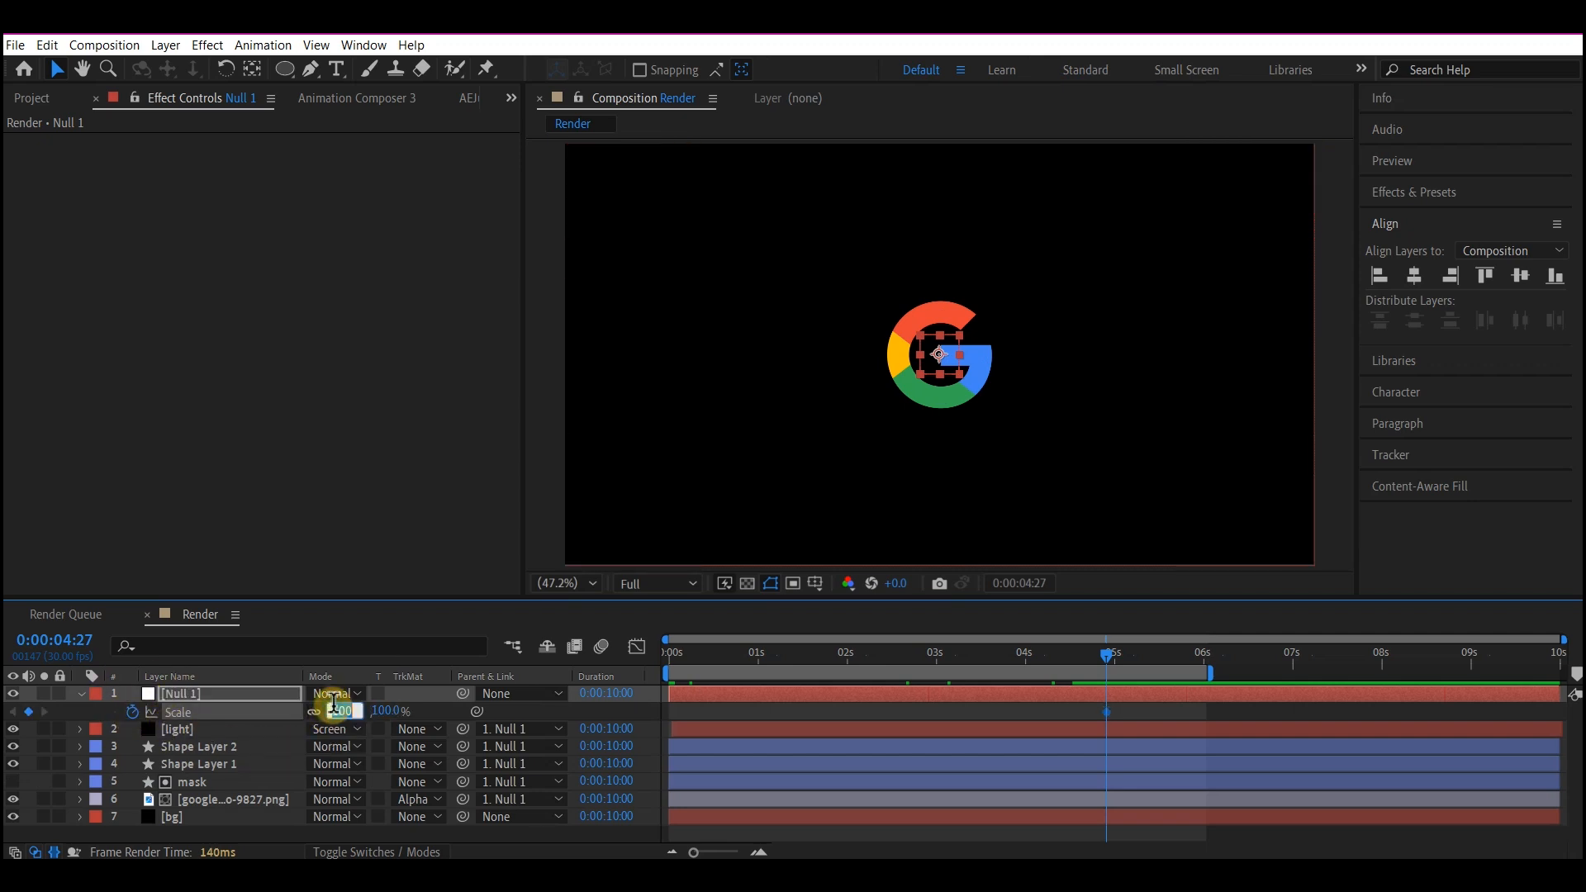
{"action": "type", "text": "80."}
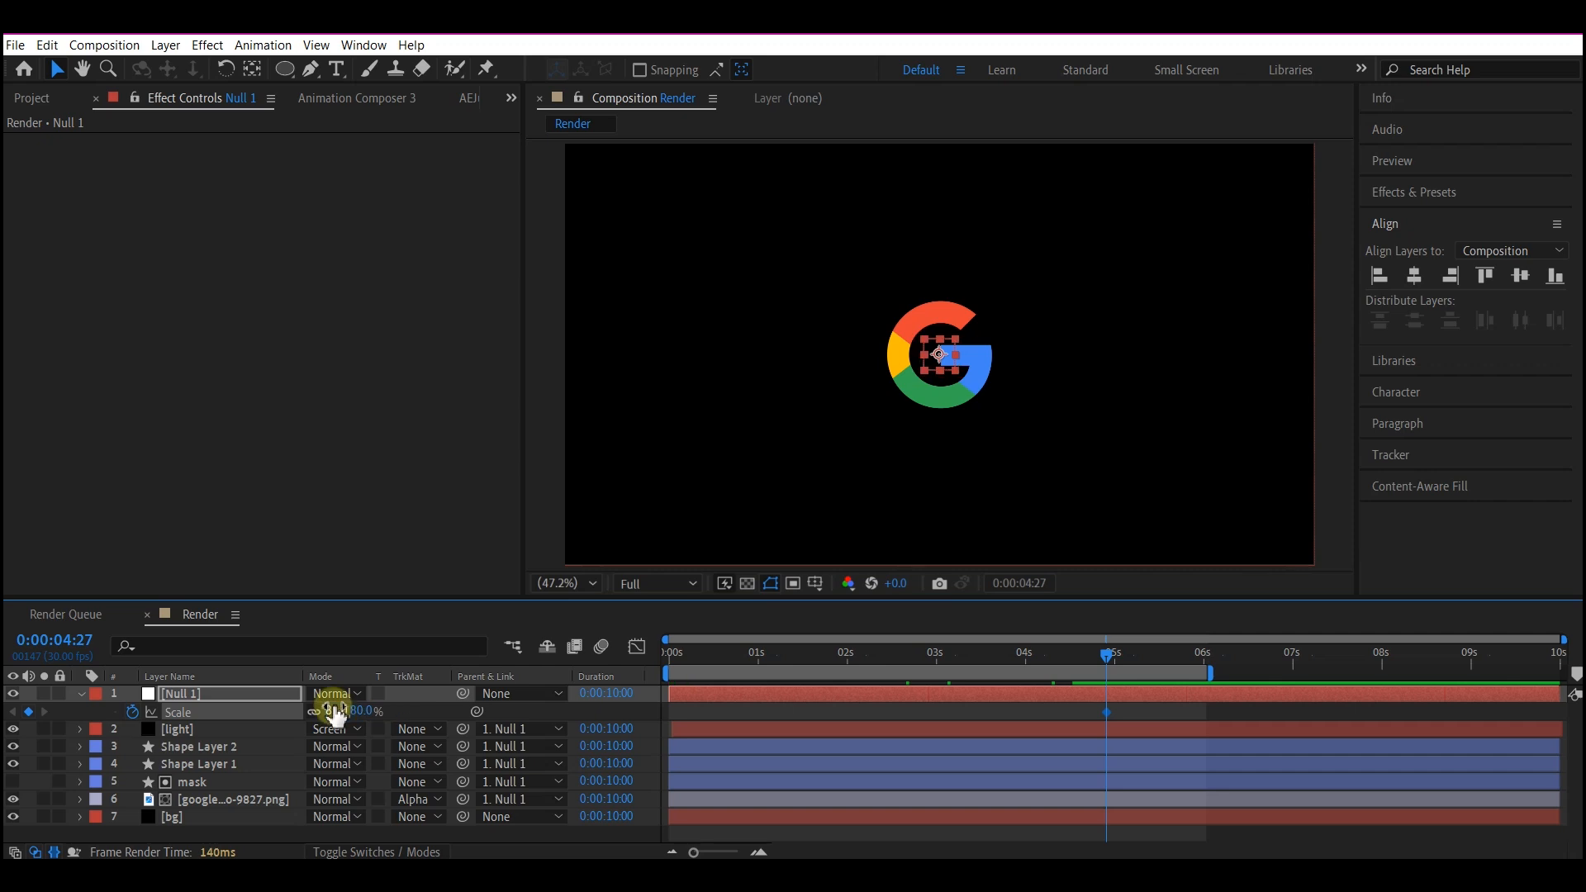
{"action": "key", "text": "Return"}
Set the null's Scale to 150% at 0:00:00:22.
{"action": "left_click_drag", "start_coordinate": [756, 650], "coordinate": [735, 687]}
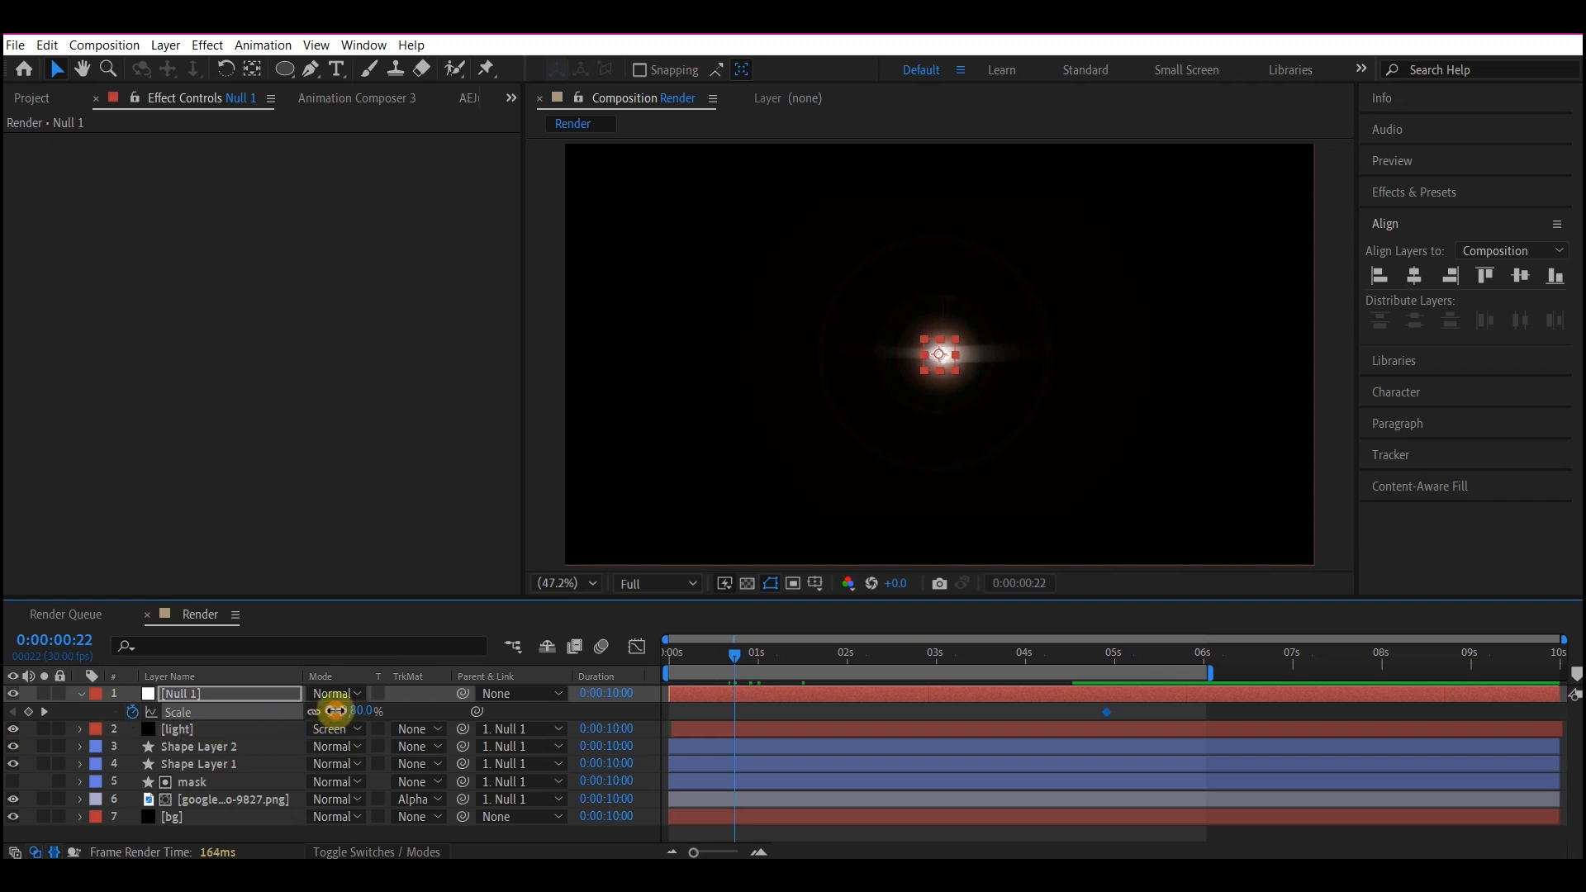
{"action": "left_click", "coordinate": [334, 710]}
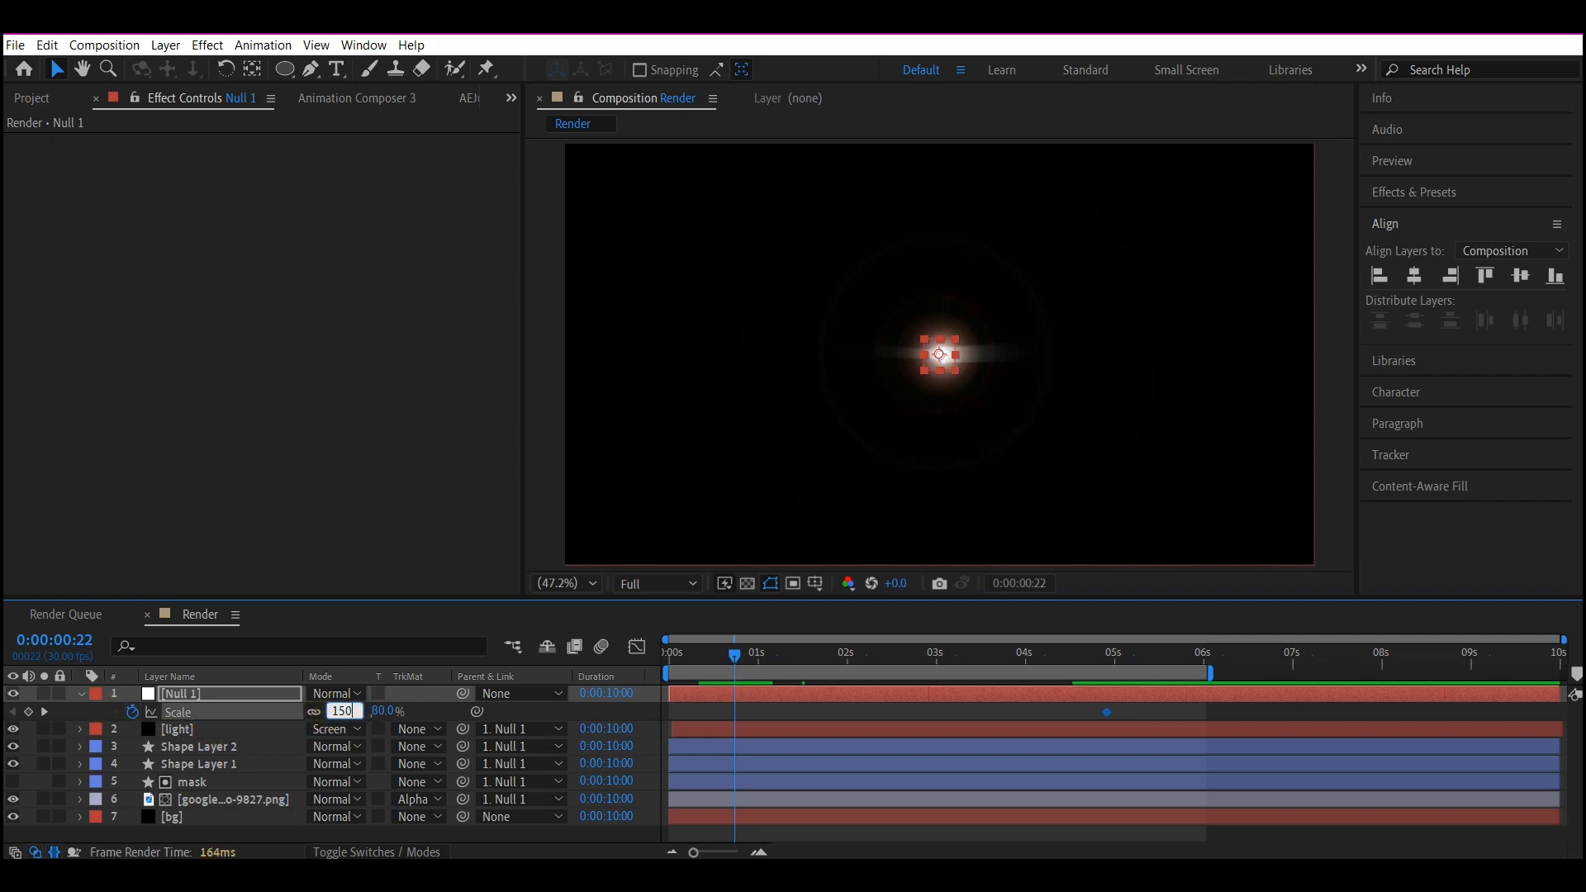
{"action": "key", "text": "Return"}
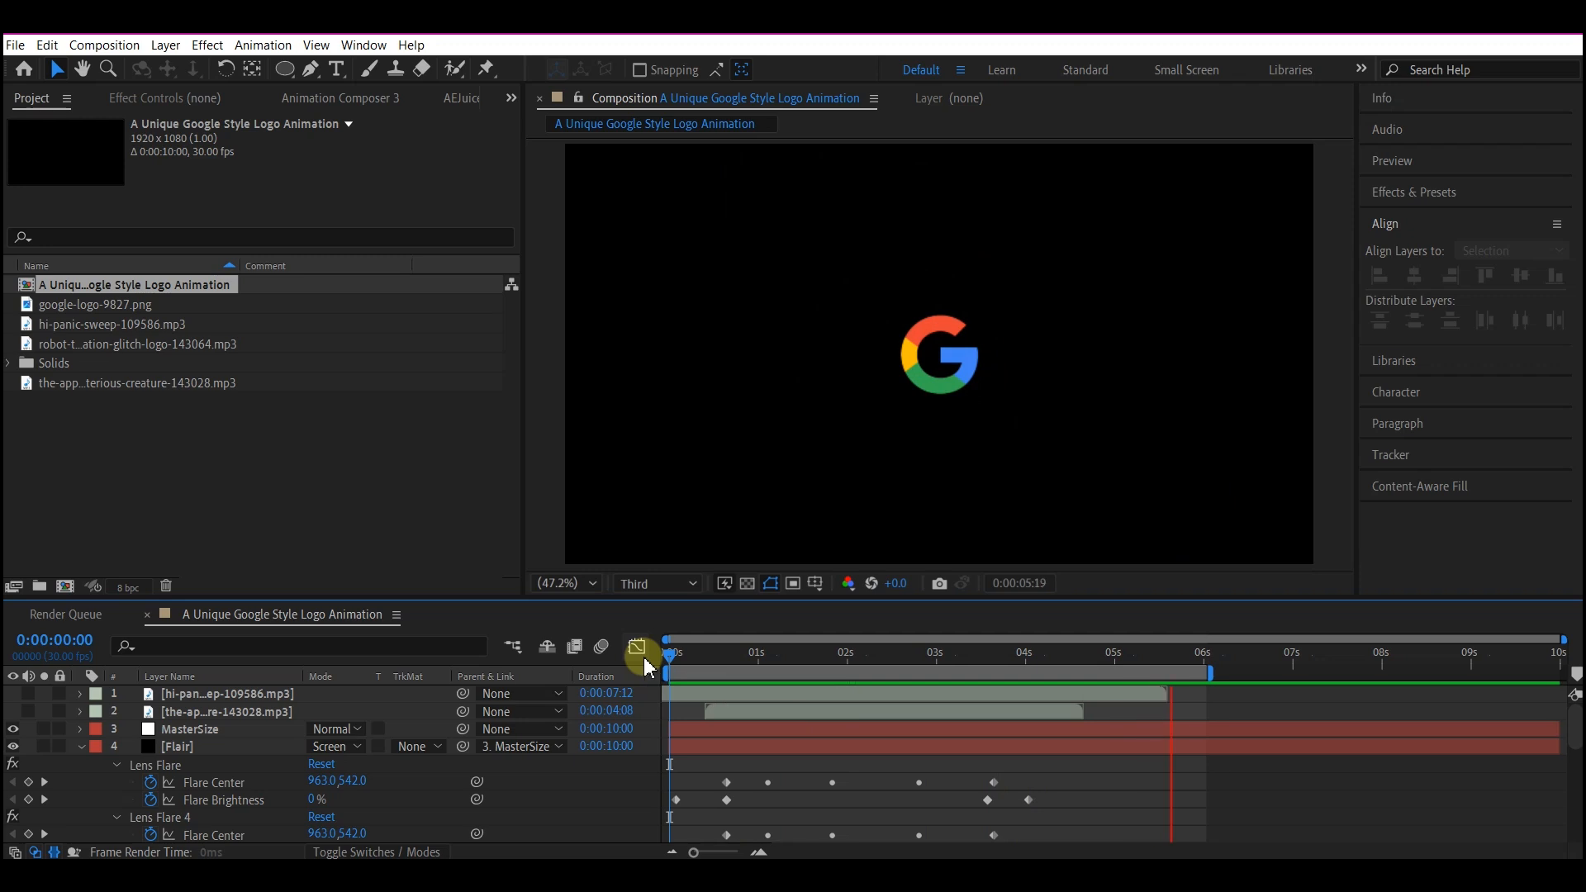